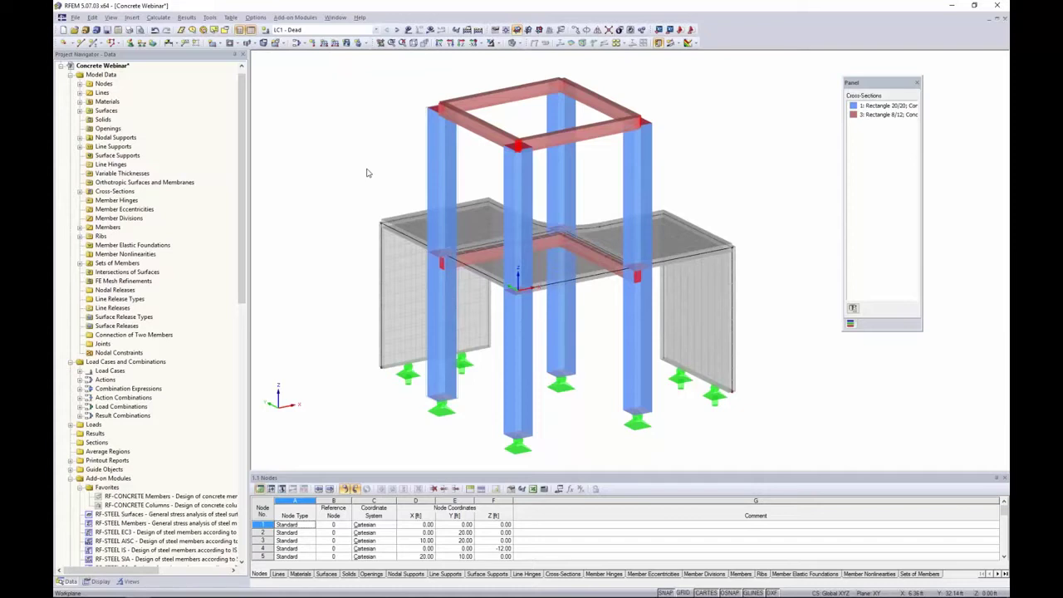
# Step: Review the model's general data, including the ASCE 7-10 load combination settings and the local z-axis orientation
pyautogui.keyDown('ctrl'); pyautogui.moveTo(370, 176); pyautogui.dragTo(339, 153, button='middle'); pyautogui.keyUp('ctrl')
pyautogui.rightClick(115, 66)
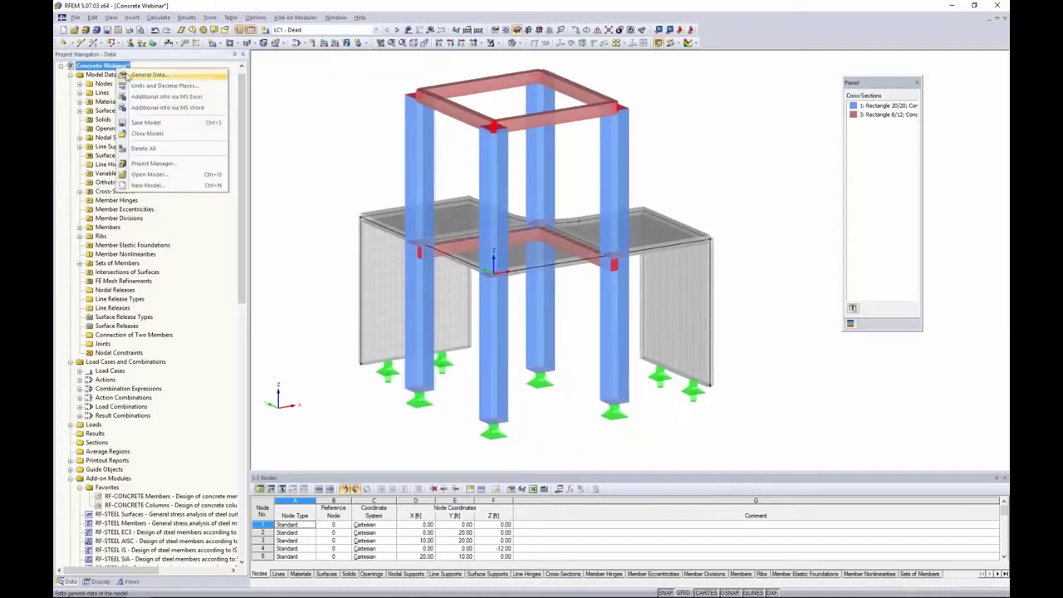
pyautogui.click(127, 76)
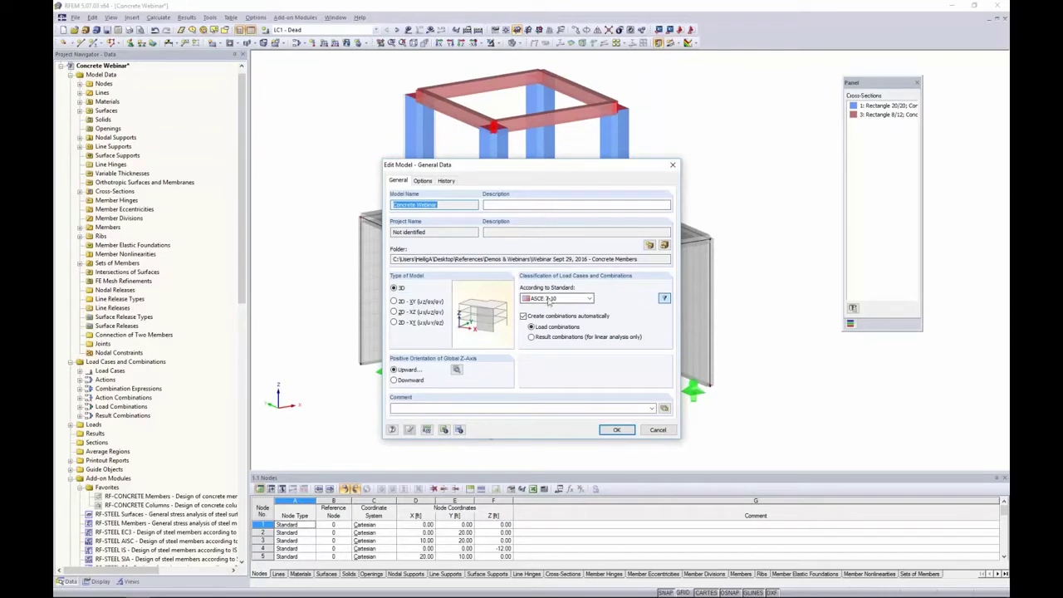
pyautogui.click(531, 327)
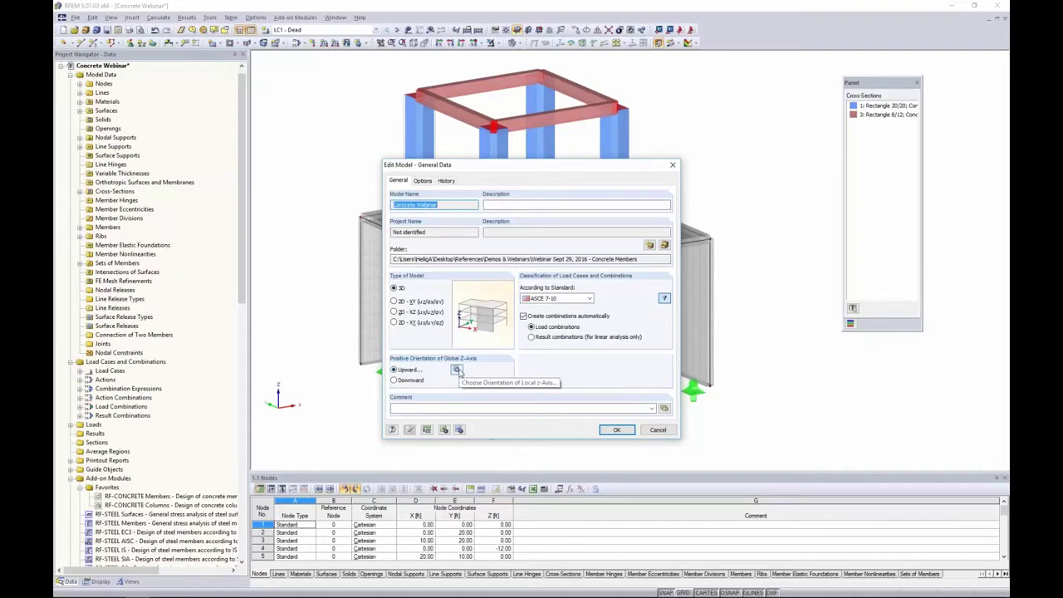
pyautogui.click(457, 371)
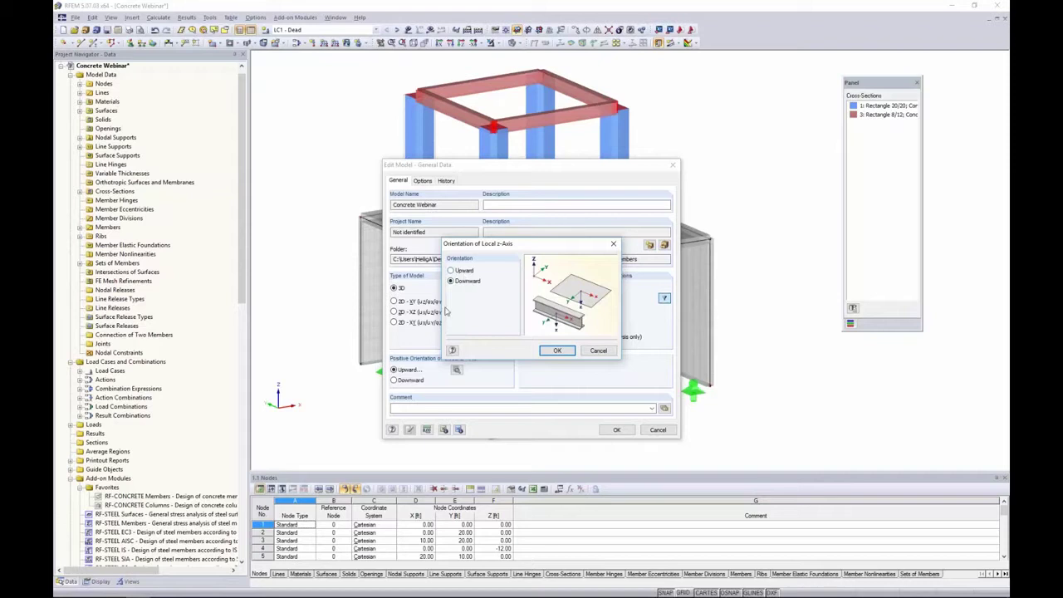
pyautogui.click(556, 350)
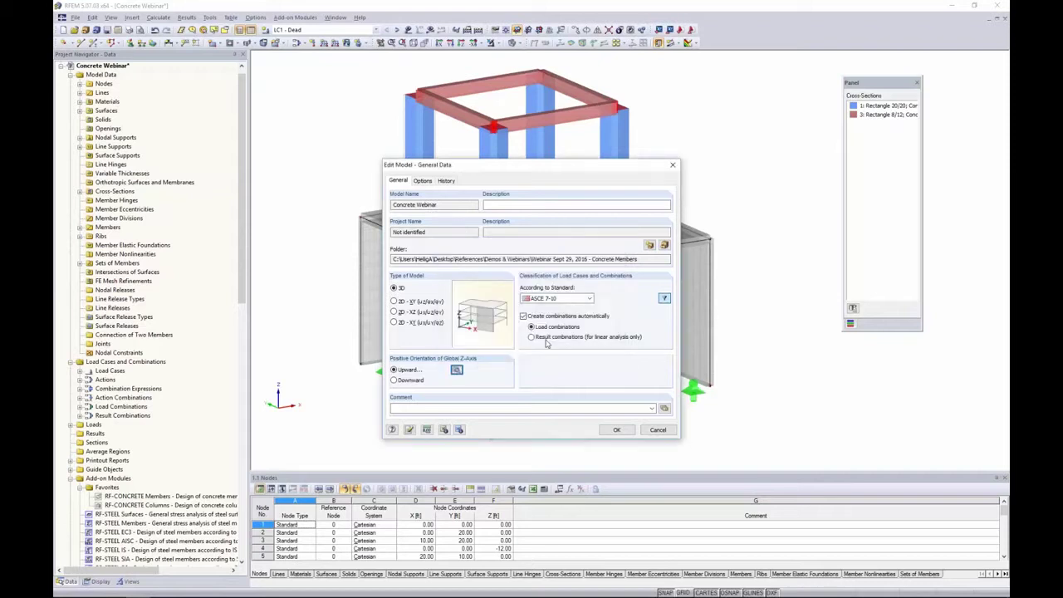
pyautogui.click(658, 429)
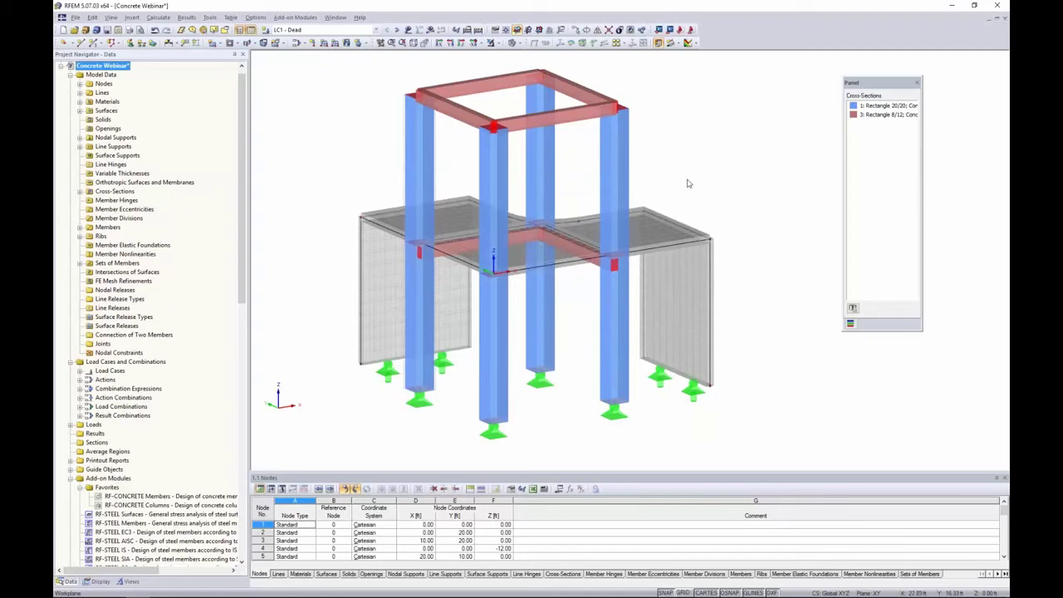
# Step: Open the beam beneath the slab for editing and choose Rib as its member type
pyautogui.keyDown('ctrl'); pyautogui.moveTo(688, 183); pyautogui.dragTo(672, 174, button='middle'); pyautogui.keyUp('ctrl')
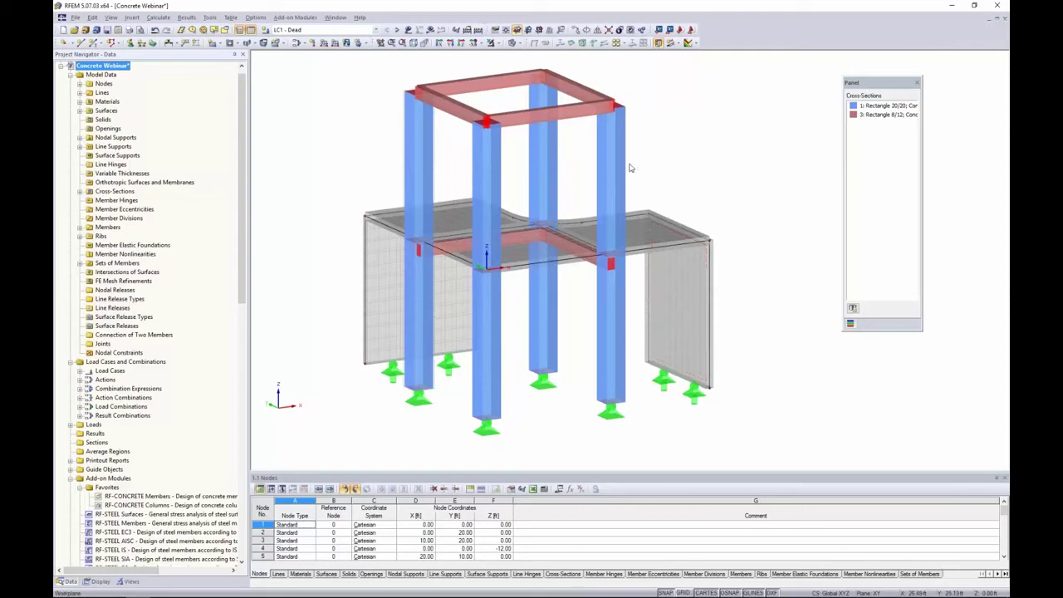
pyautogui.doubleClick(591, 264)
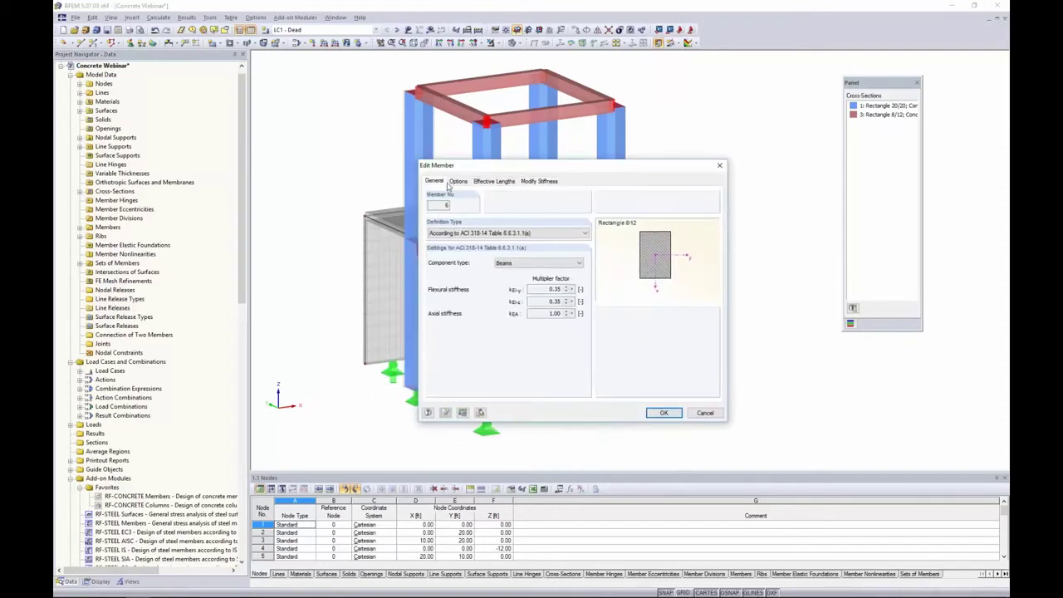
pyautogui.click(433, 181)
pyautogui.moveTo(491, 170); pyautogui.dragTo(609, 189)
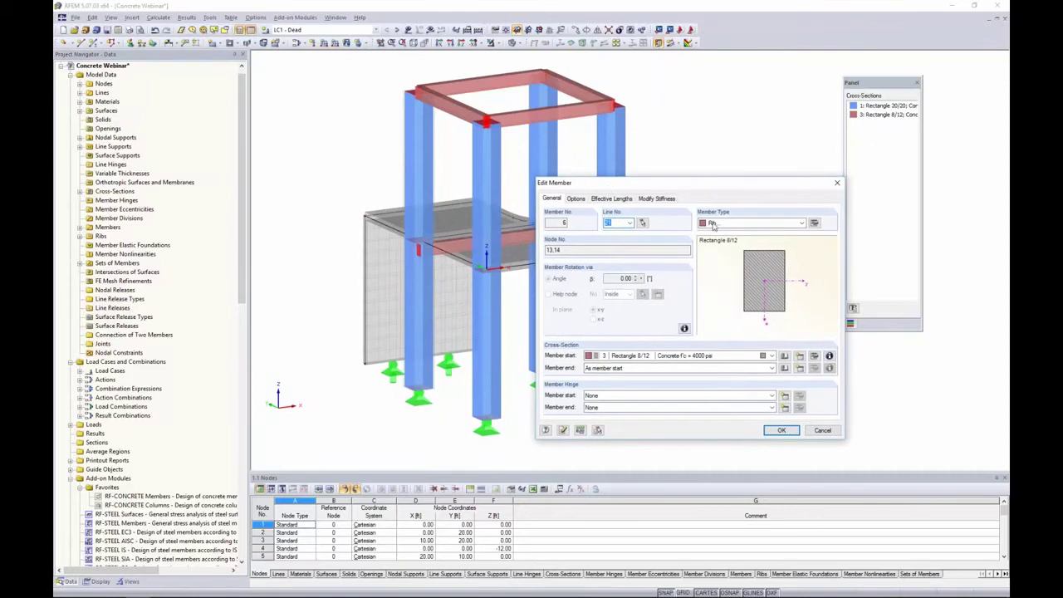
pyautogui.click(802, 224)
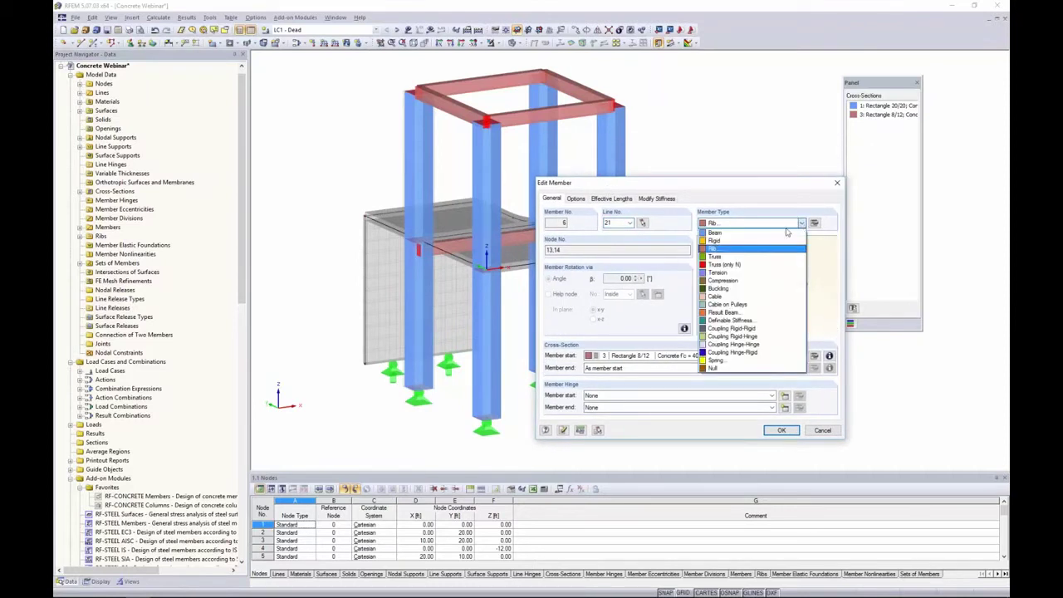
pyautogui.click(749, 250)
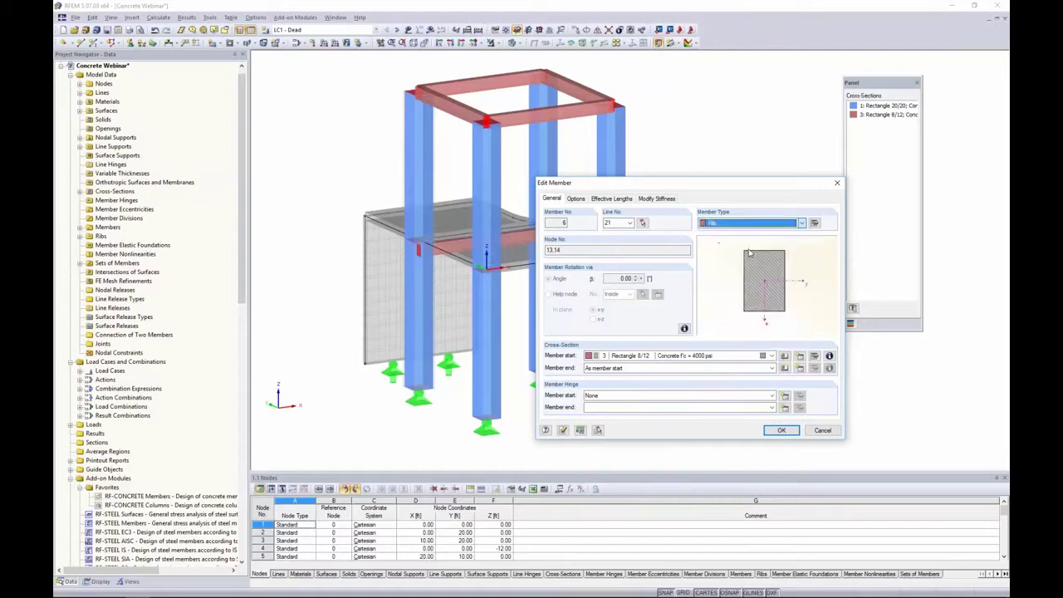
# Step: Set the rib's integration widths b1 and b2 to L/6 on both sides and apply the member changes
pyautogui.click(814, 224)
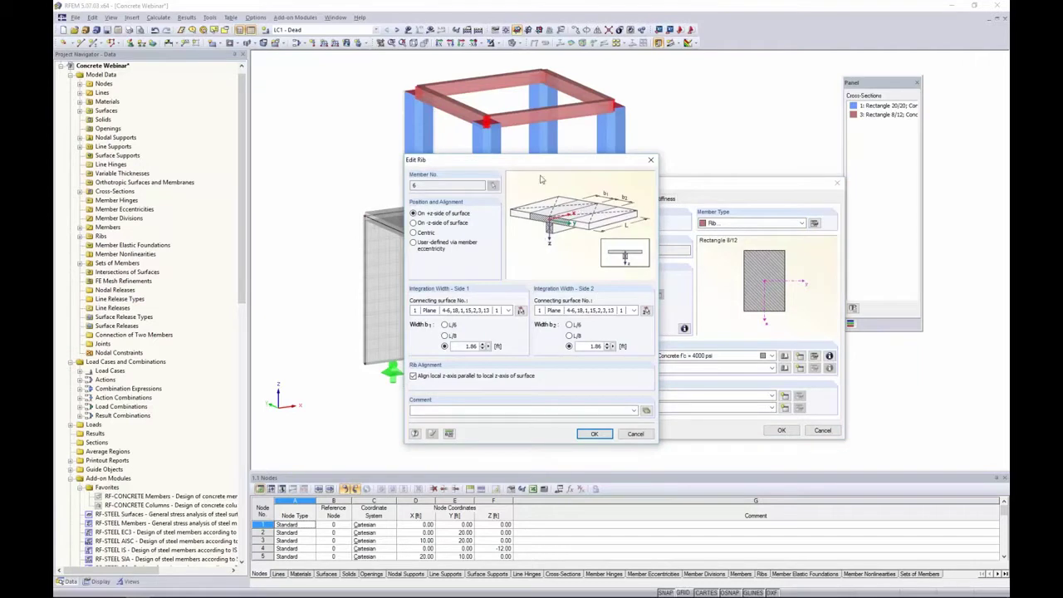
pyautogui.moveTo(563, 164); pyautogui.dragTo(678, 163)
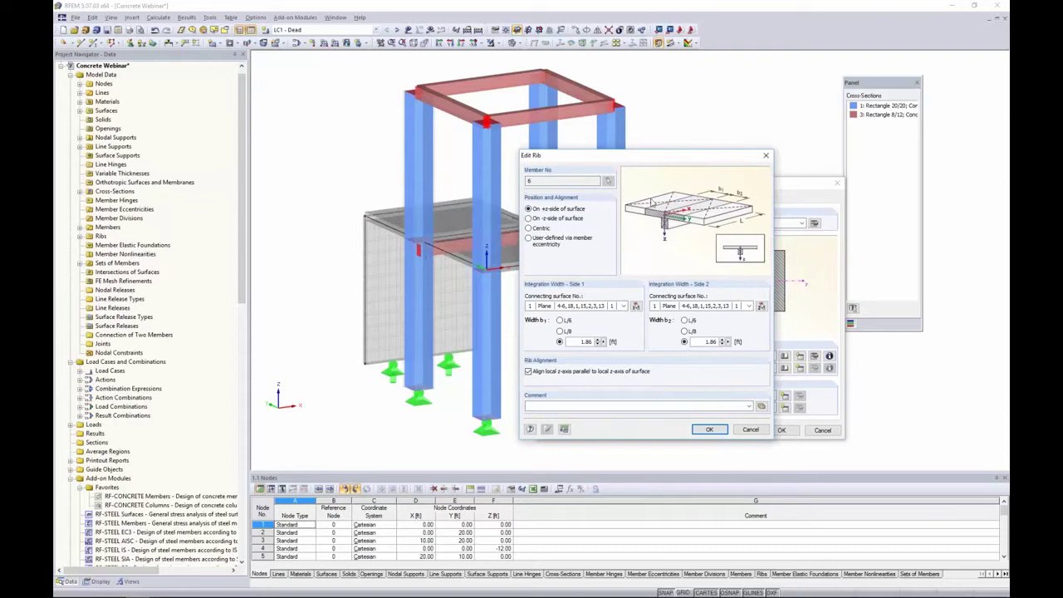
pyautogui.click(561, 320)
pyautogui.click(684, 321)
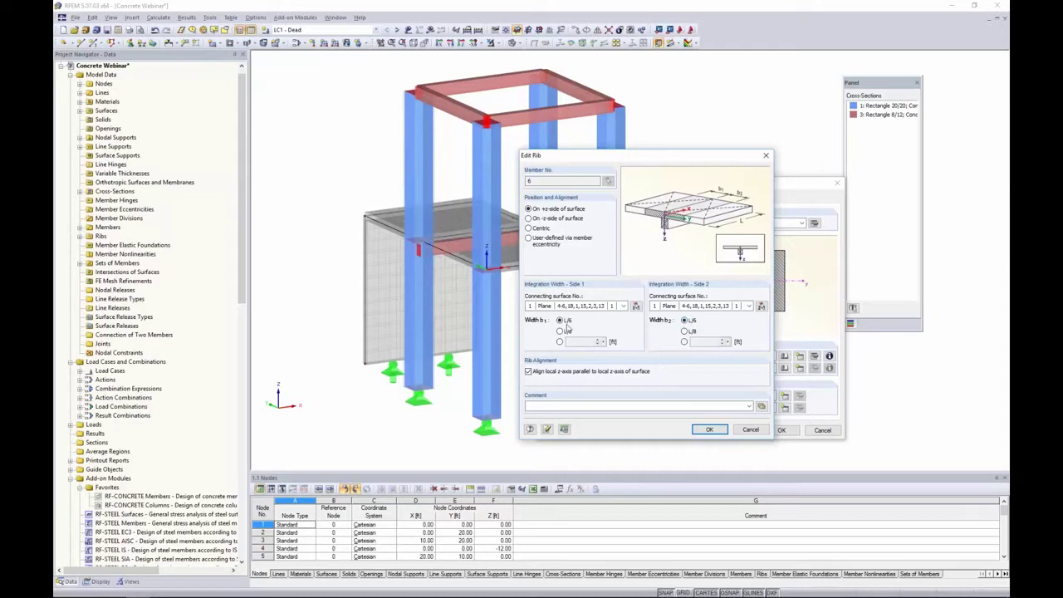
pyautogui.click(560, 341)
pyautogui.click(559, 320)
pyautogui.click(709, 429)
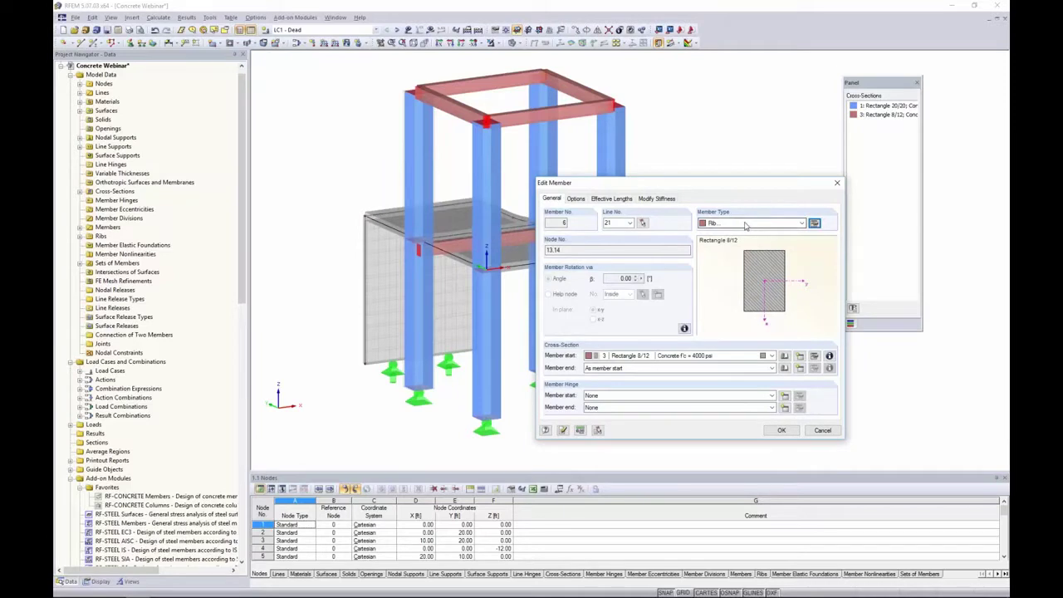
pyautogui.click(782, 429)
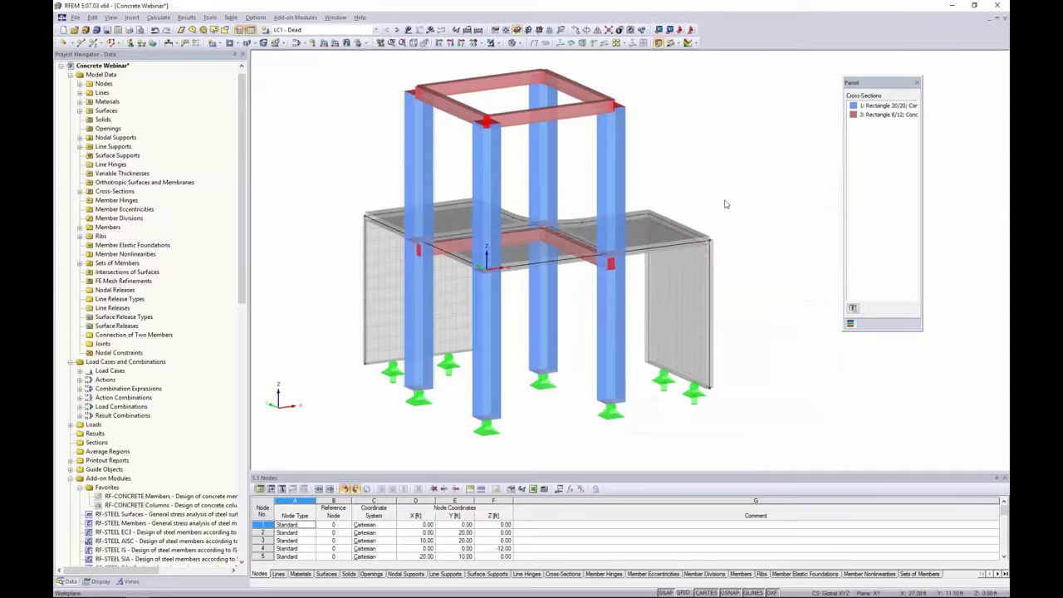
# Step: Select the four upper columns together and open their stiffness modification settings
pyautogui.keyDown('ctrl'); pyautogui.moveTo(681, 184); pyautogui.dragTo(707, 130, button='middle'); pyautogui.keyUp('ctrl')
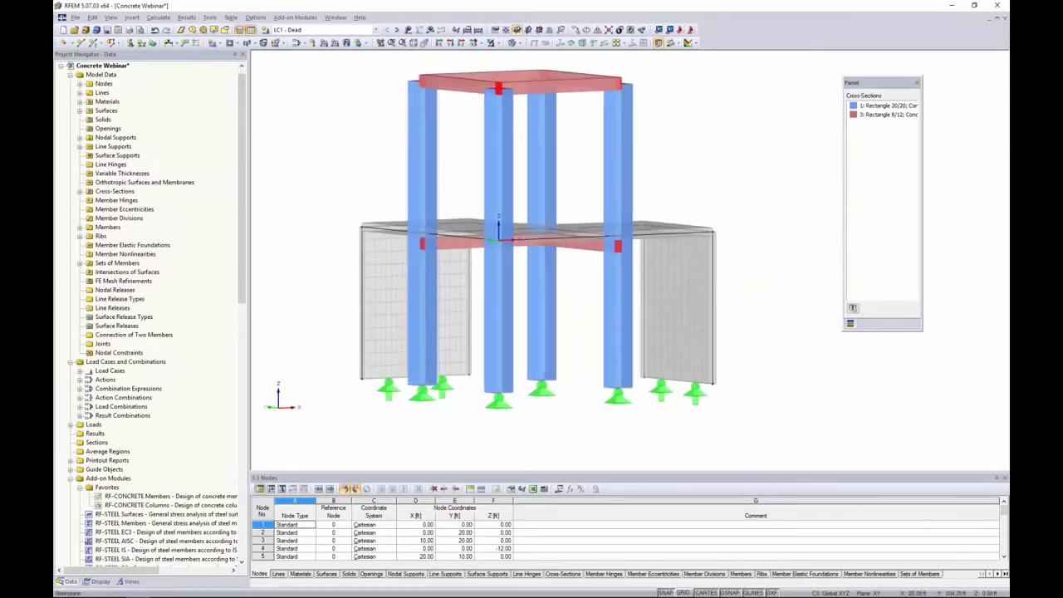
pyautogui.moveTo(684, 173); pyautogui.dragTo(387, 138)
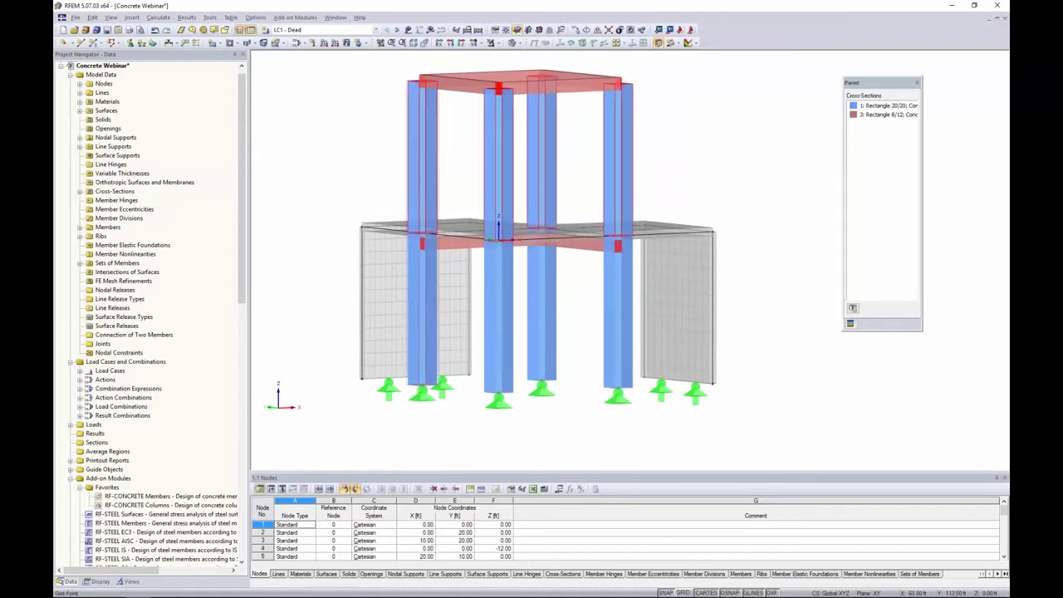
pyautogui.rightClick(430, 138)
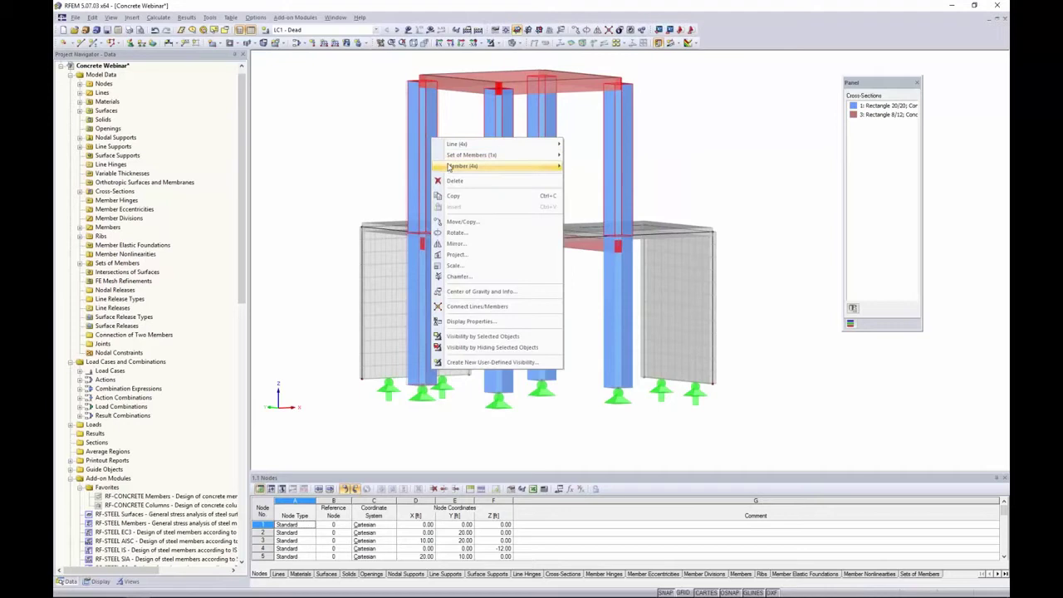
pyautogui.moveTo(498, 166)
pyautogui.click(586, 167)
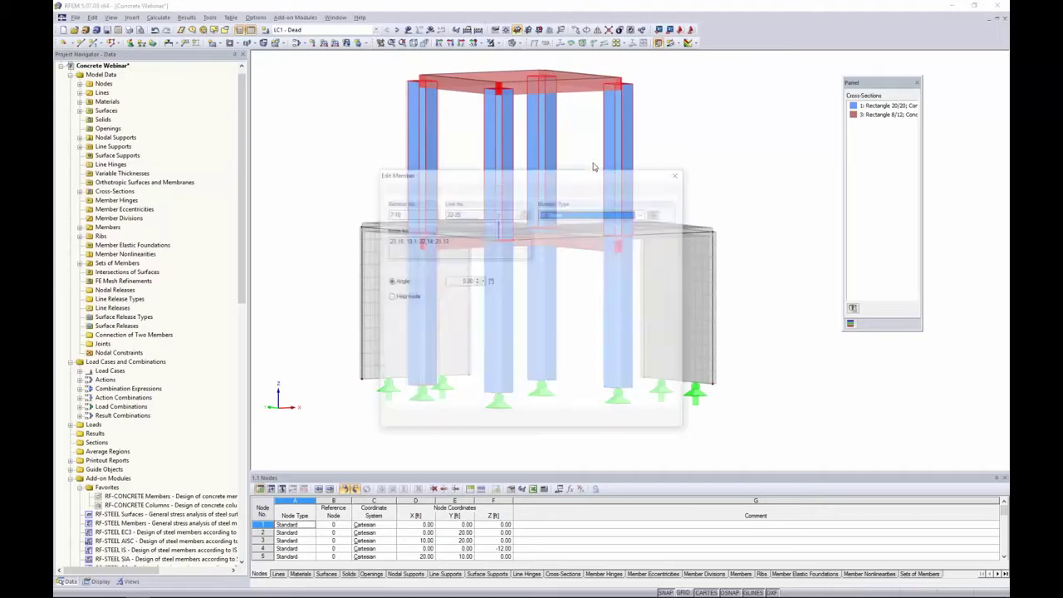
pyautogui.click(500, 189)
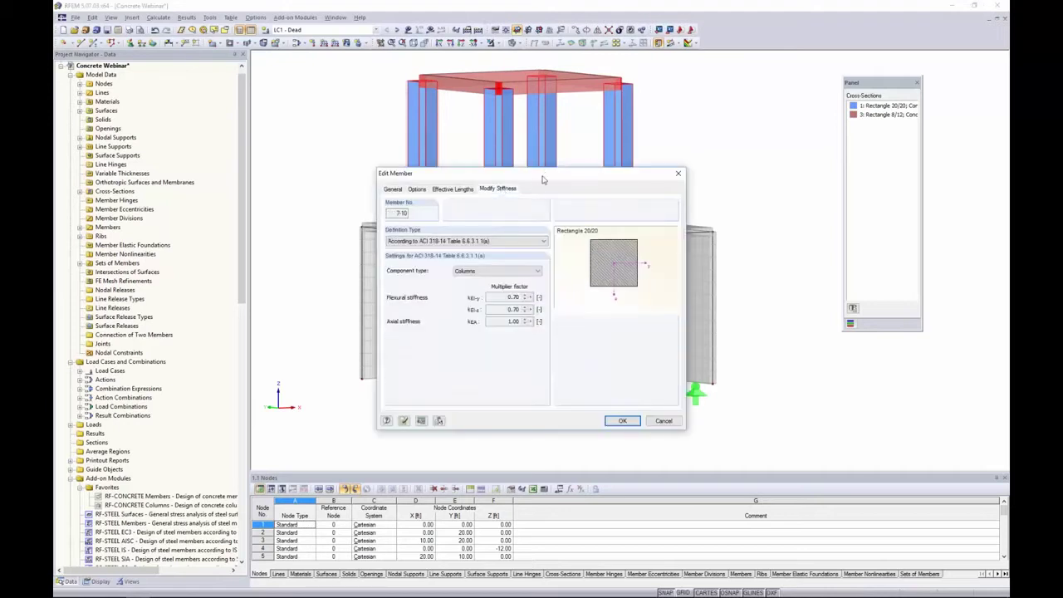
pyautogui.moveTo(544, 176); pyautogui.dragTo(662, 166)
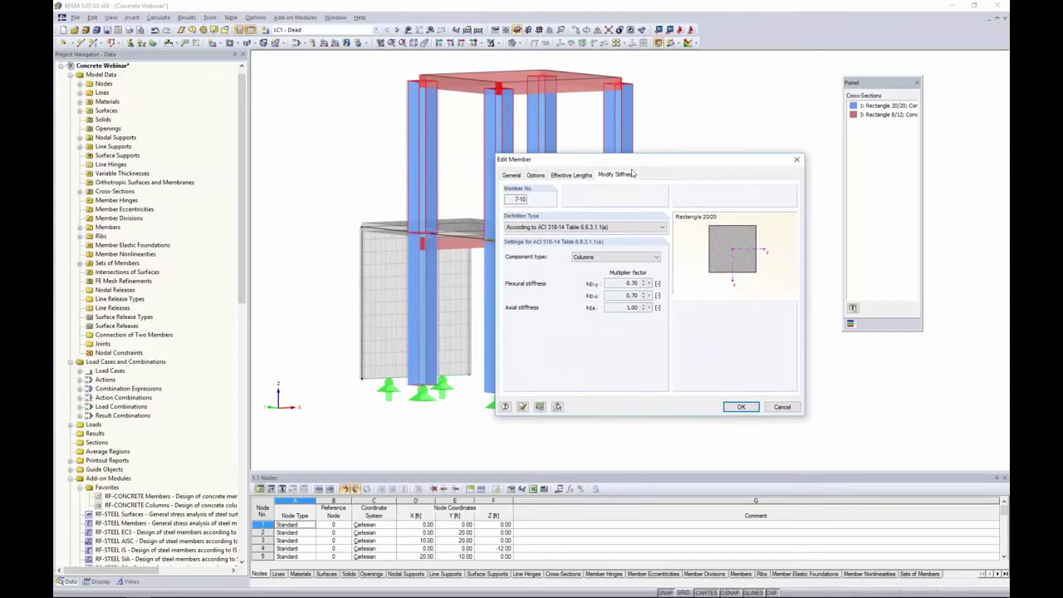
# Step: Try the stiffness definitions None and ACI 318-14 Table 6.6.3.1.1(a) with component type Columns on the upper columns, discarding the edit
pyautogui.click(541, 226)
pyautogui.click(581, 235)
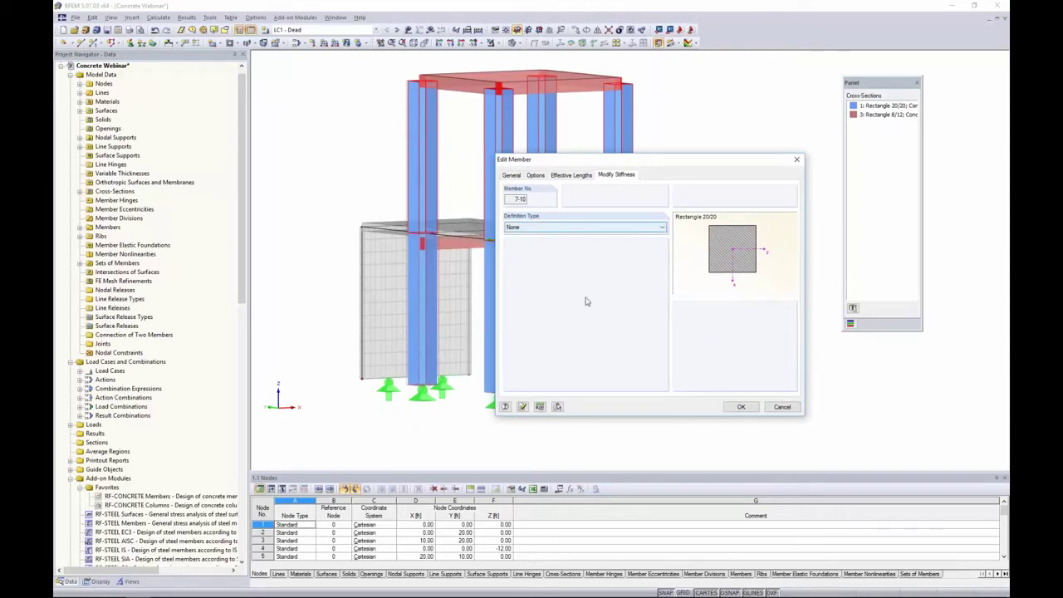
pyautogui.click(532, 227)
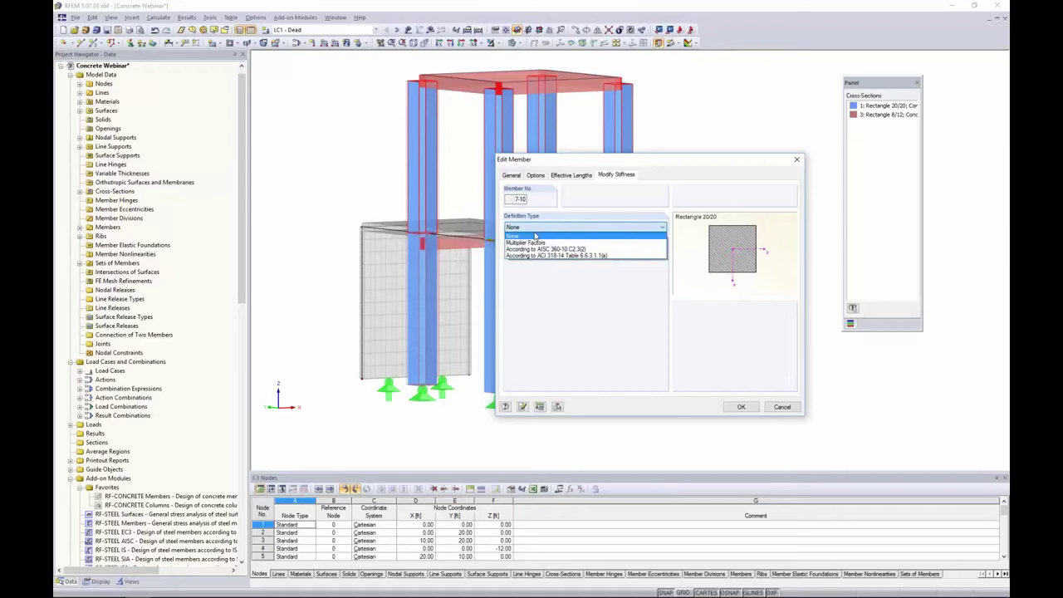
pyautogui.click(556, 256)
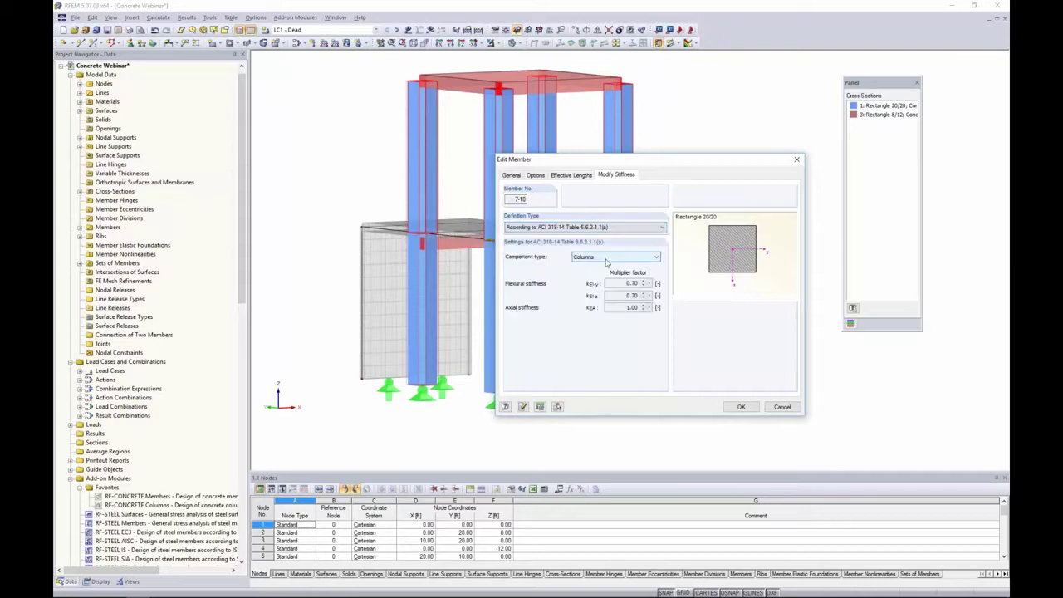
pyautogui.click(603, 258)
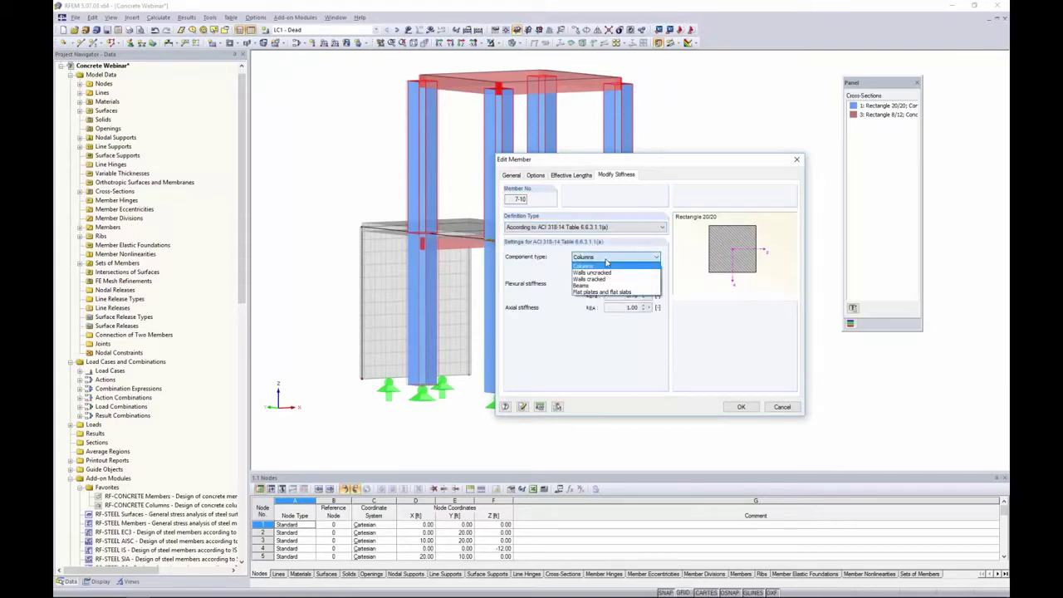
pyautogui.click(586, 266)
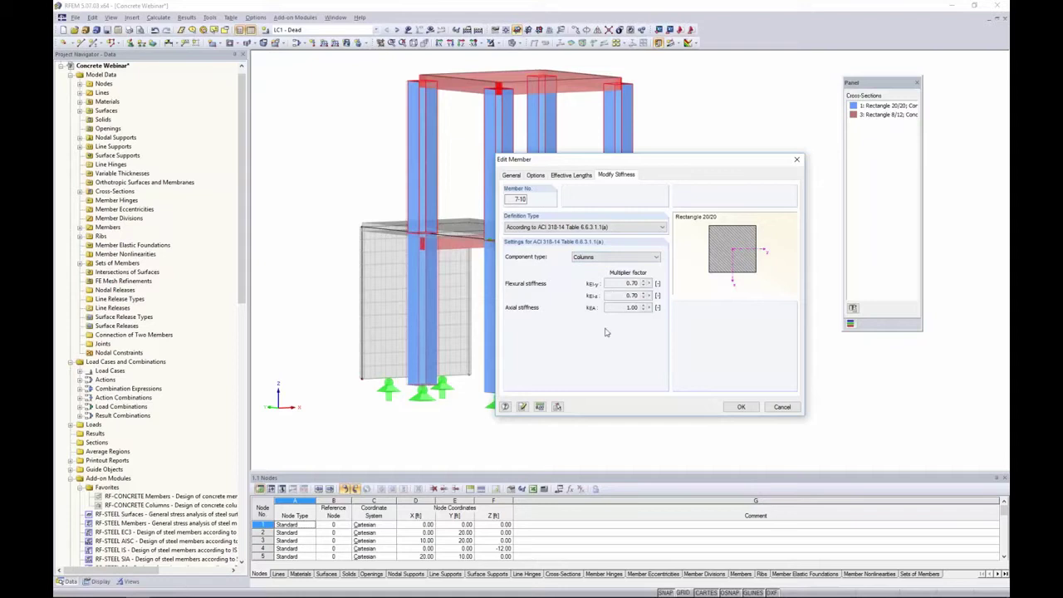
pyautogui.click(781, 407)
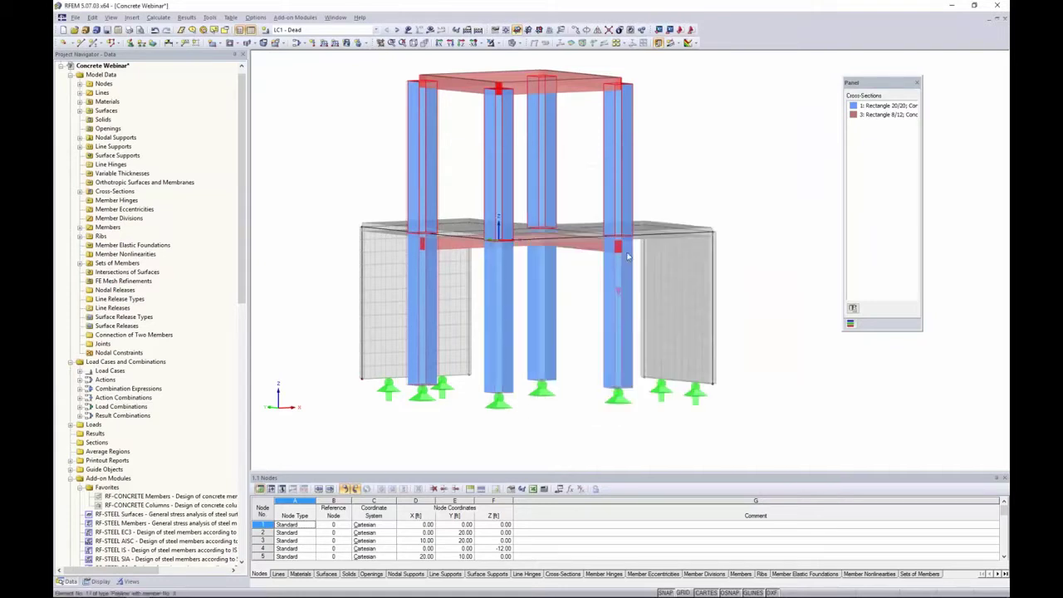
# Step: Set the front top beam's stiffness component type to Beams under ACI 318-14 Table 6.6.3.1.1(a)
pyautogui.doubleClick(589, 115)
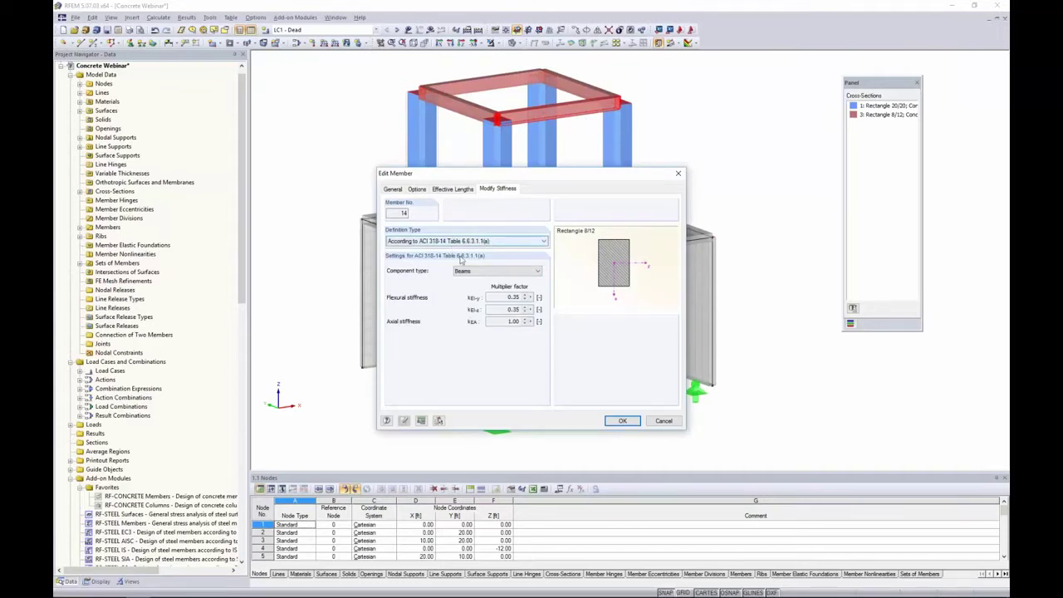
pyautogui.click(482, 271)
pyautogui.click(477, 300)
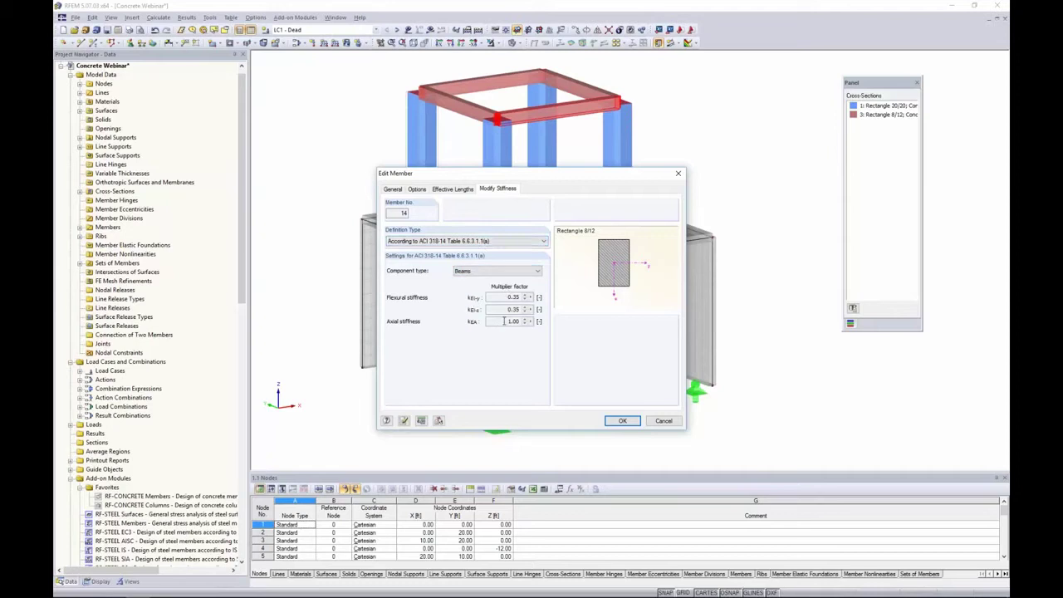
pyautogui.click(509, 278)
pyautogui.click(509, 280)
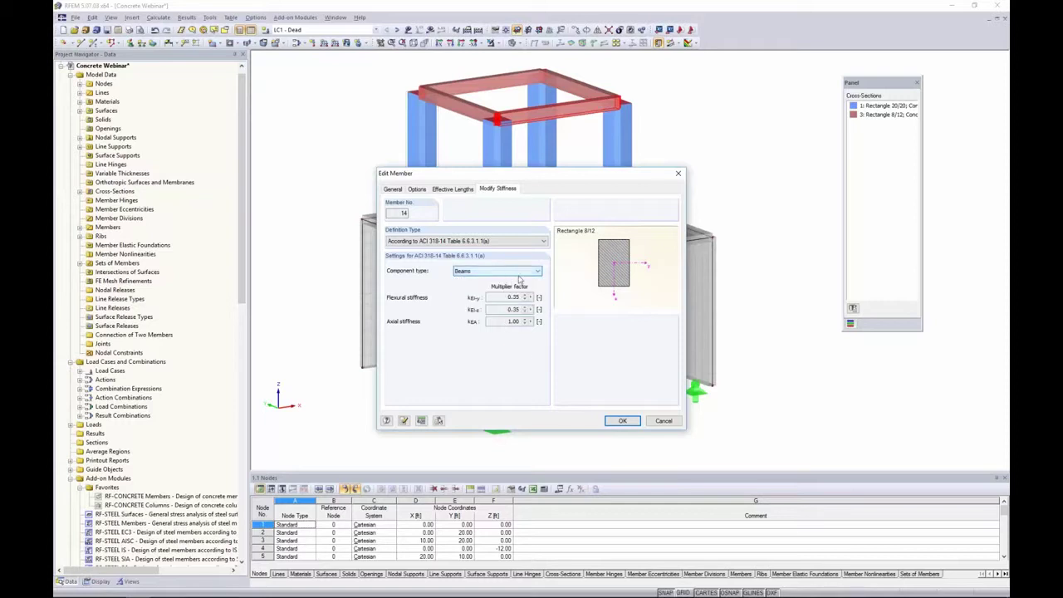
pyautogui.click(621, 421)
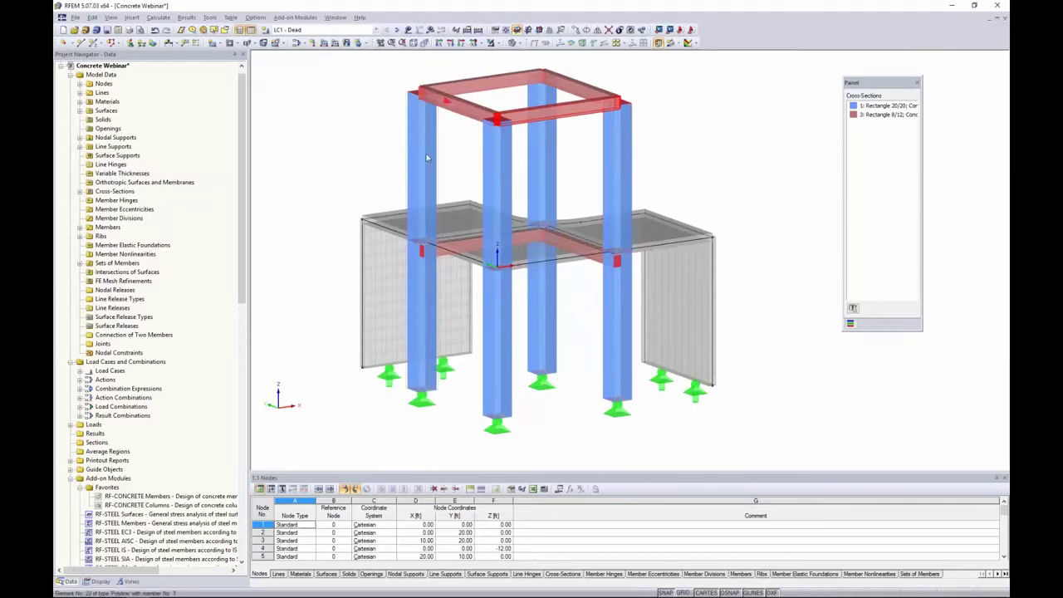
# Step: Display the LC1 - Dead loads on the model and examine them on the slab and top beams
pyautogui.scroll(-2, 427, 156)
pyautogui.moveTo(367, 50); pyautogui.dragTo(375, 82, button='middle')
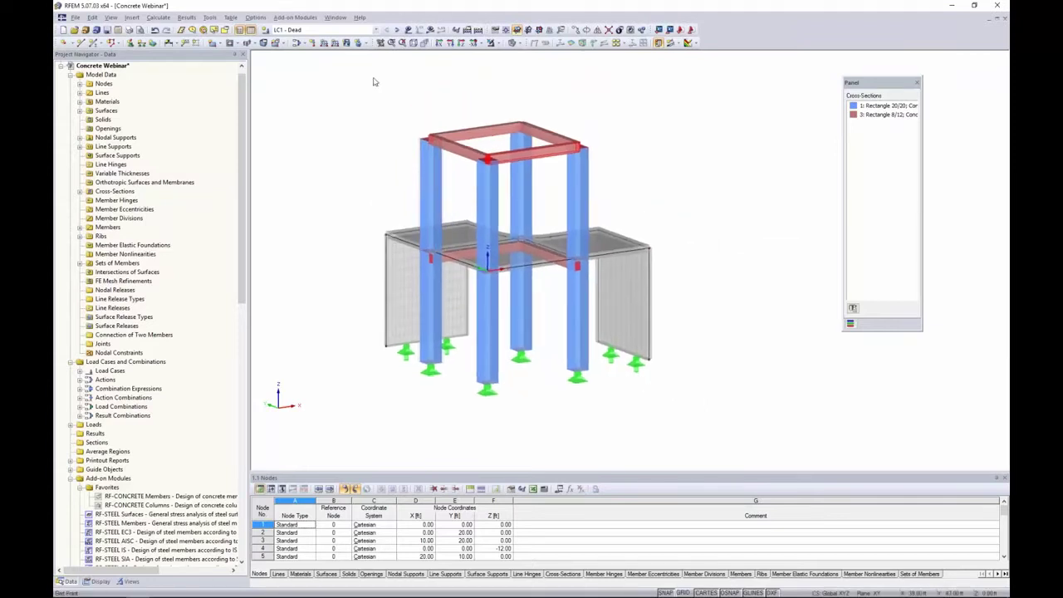
pyautogui.click(408, 30)
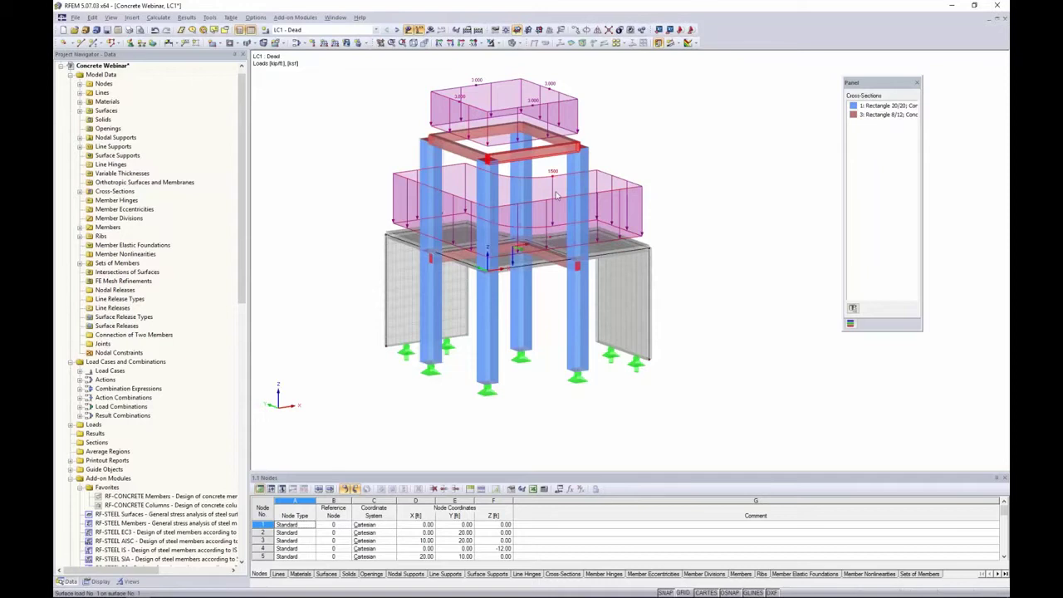
pyautogui.keyDown('ctrl'); pyautogui.moveTo(676, 159); pyautogui.dragTo(661, 159, button='middle'); pyautogui.keyUp('ctrl')
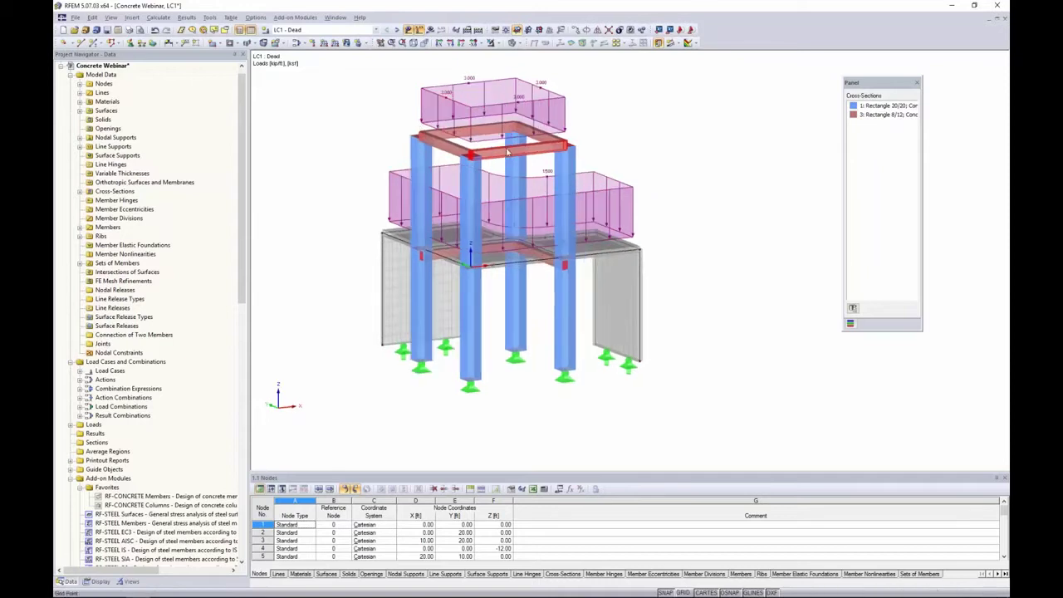
# Step: Display the LC2 - Live and LC3 - Wind loads on the model in turn and examine them
pyautogui.click(398, 31)
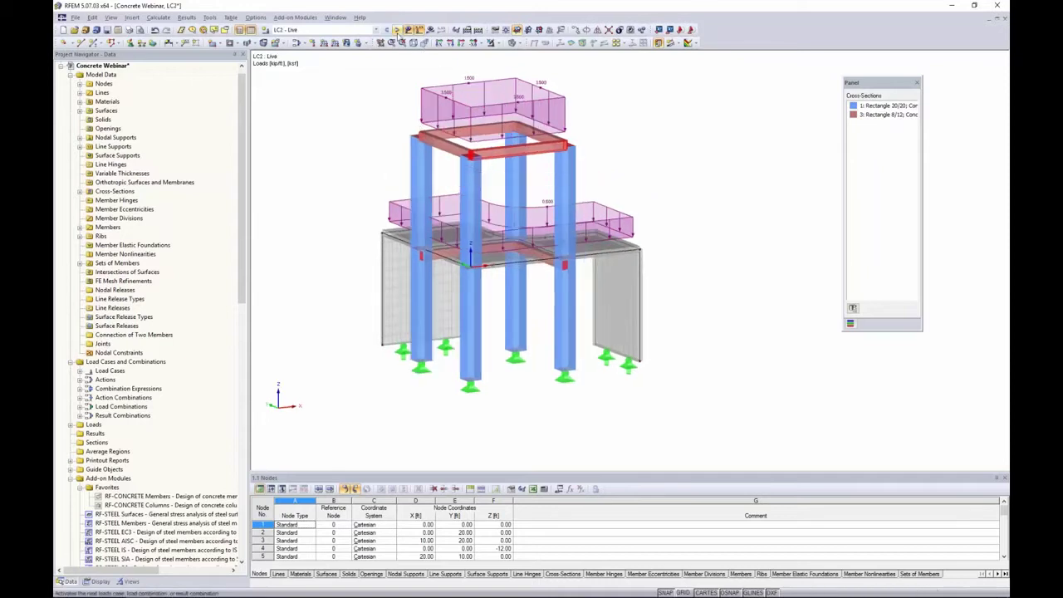
pyautogui.click(397, 32)
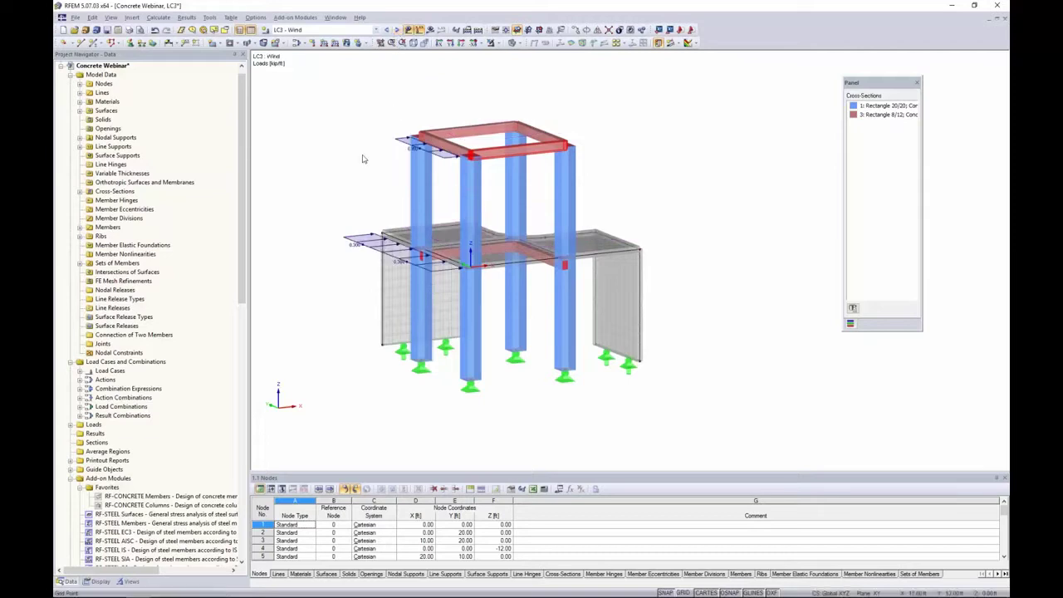
pyautogui.keyDown('ctrl'); pyautogui.moveTo(363, 219); pyautogui.dragTo(353, 220, button='middle'); pyautogui.keyUp('ctrl')
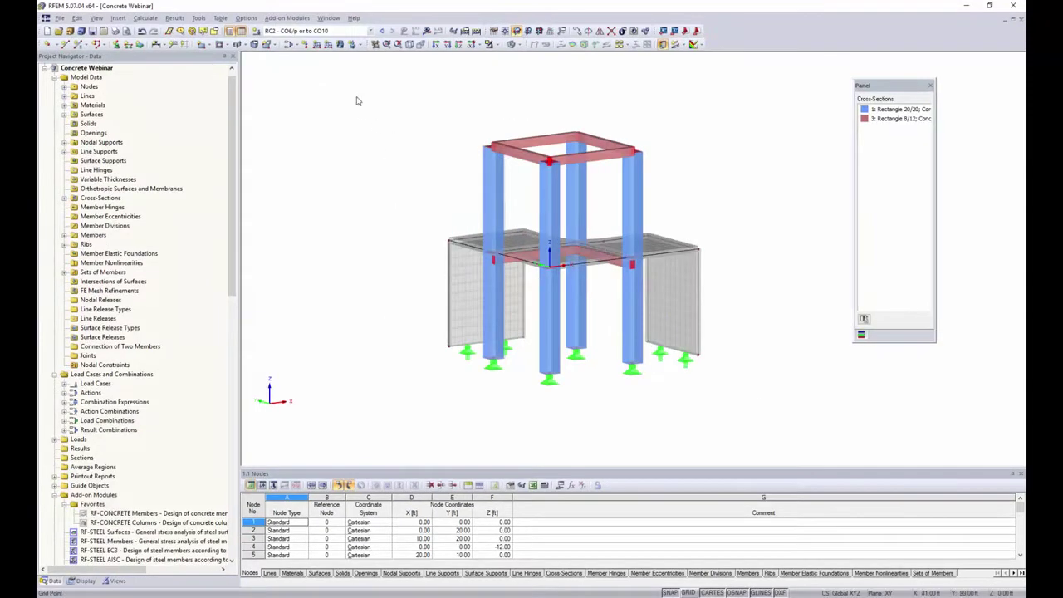
# Step: Open the load cases and combinations for editing and review the settings of the Dead load case
pyautogui.click(289, 44)
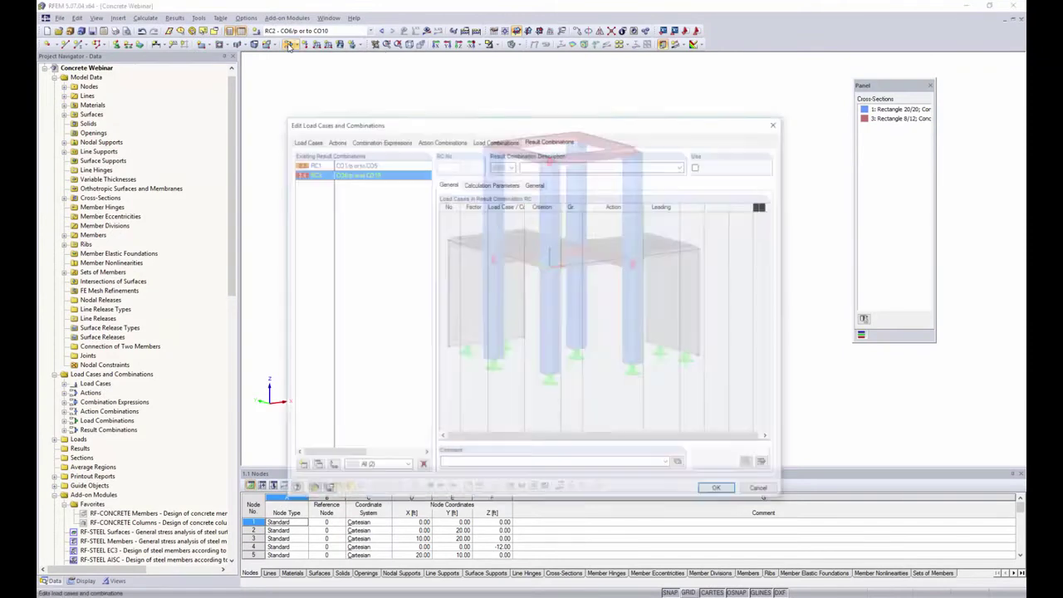
pyautogui.moveTo(366, 127); pyautogui.dragTo(370, 95)
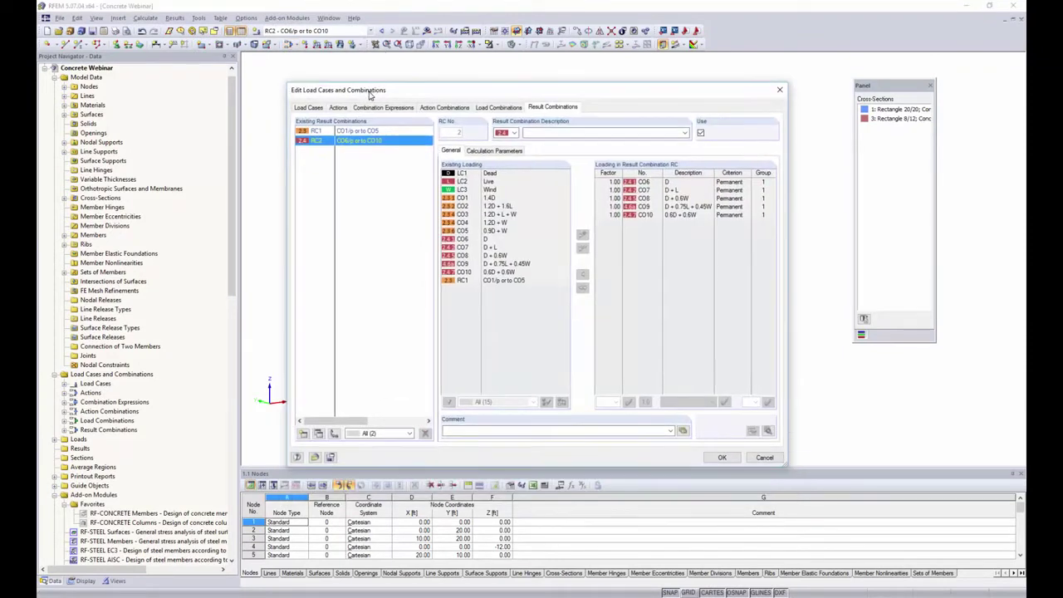
pyautogui.click(321, 106)
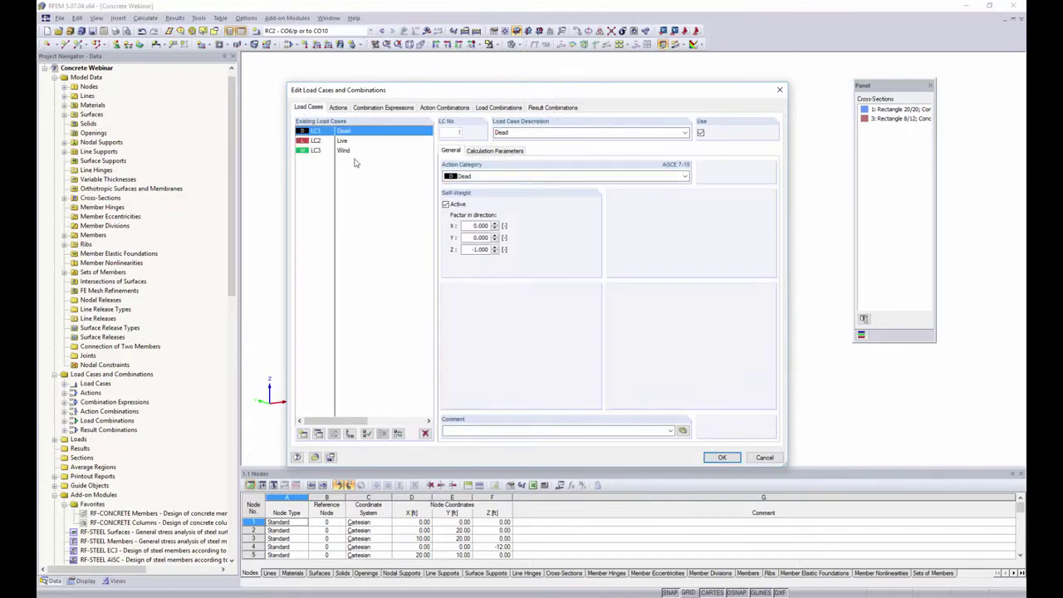
# Step: Review the factored load cases contained in load combinations CO1 to CO6
pyautogui.click(490, 107)
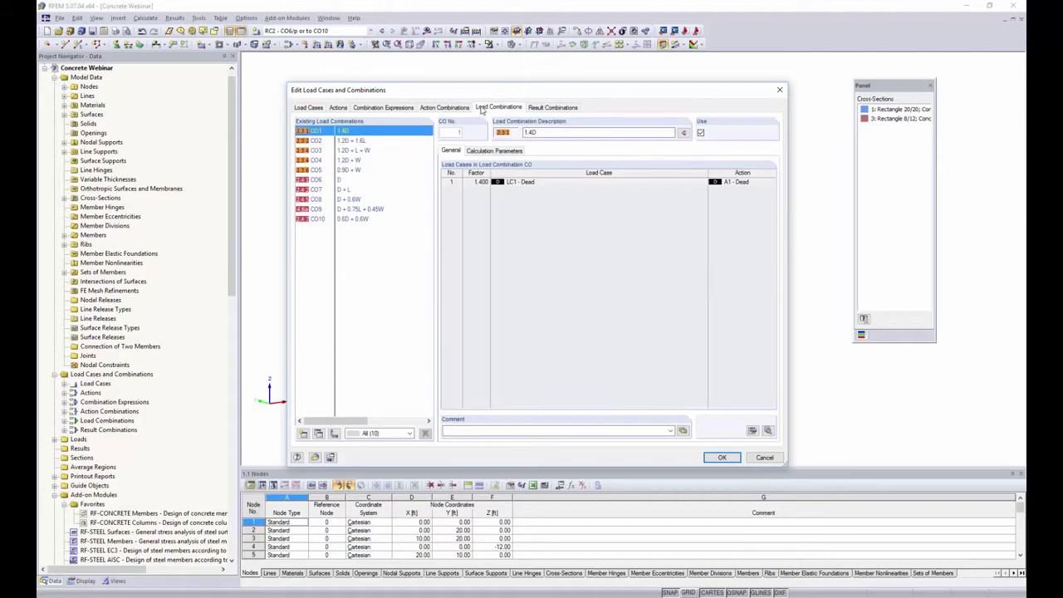
pyautogui.click(350, 141)
pyautogui.click(352, 151)
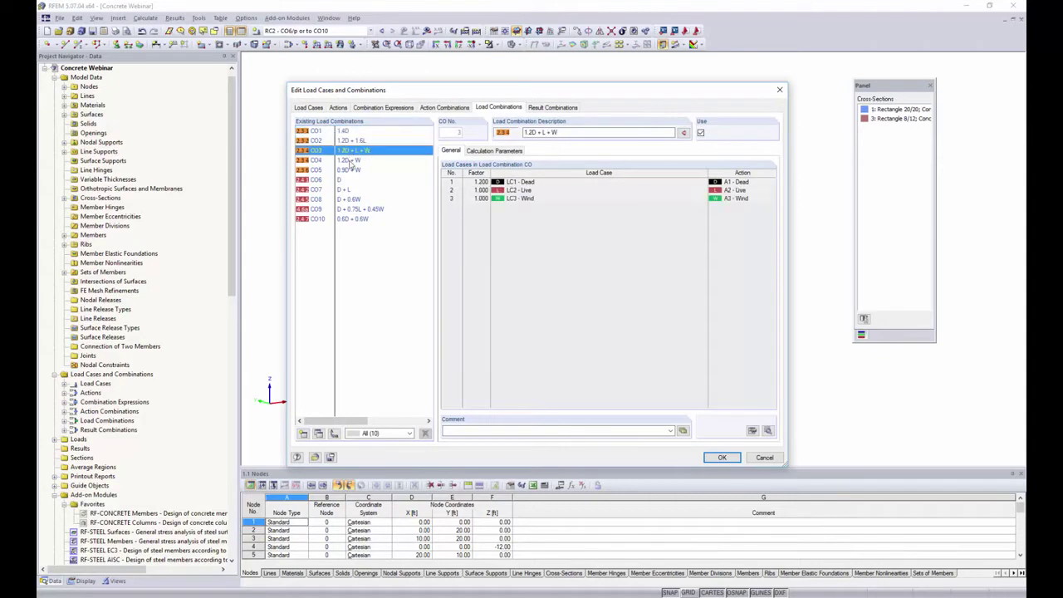
pyautogui.click(351, 160)
pyautogui.click(353, 170)
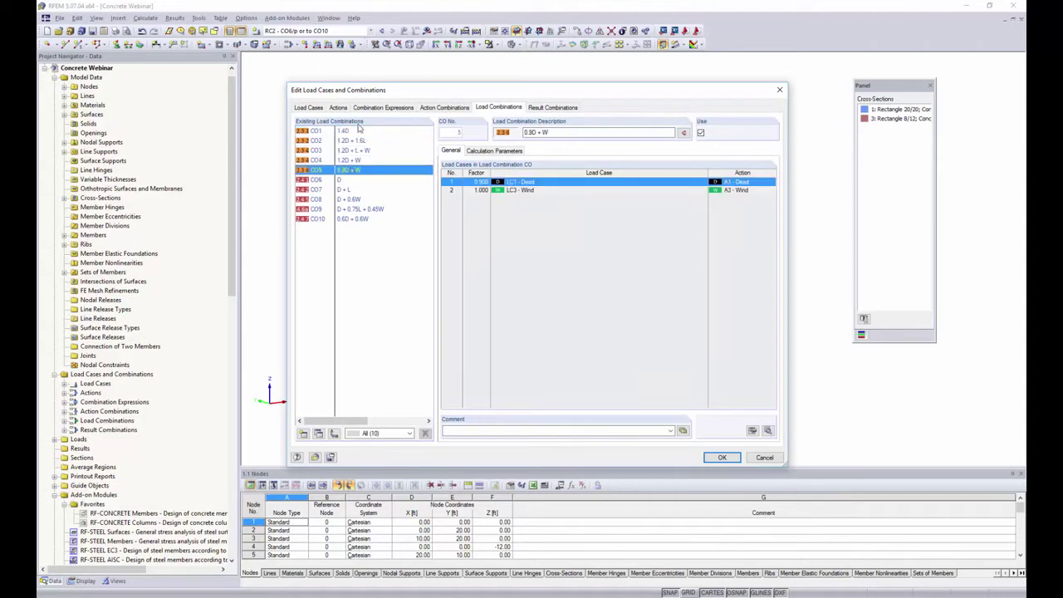
pyautogui.click(342, 180)
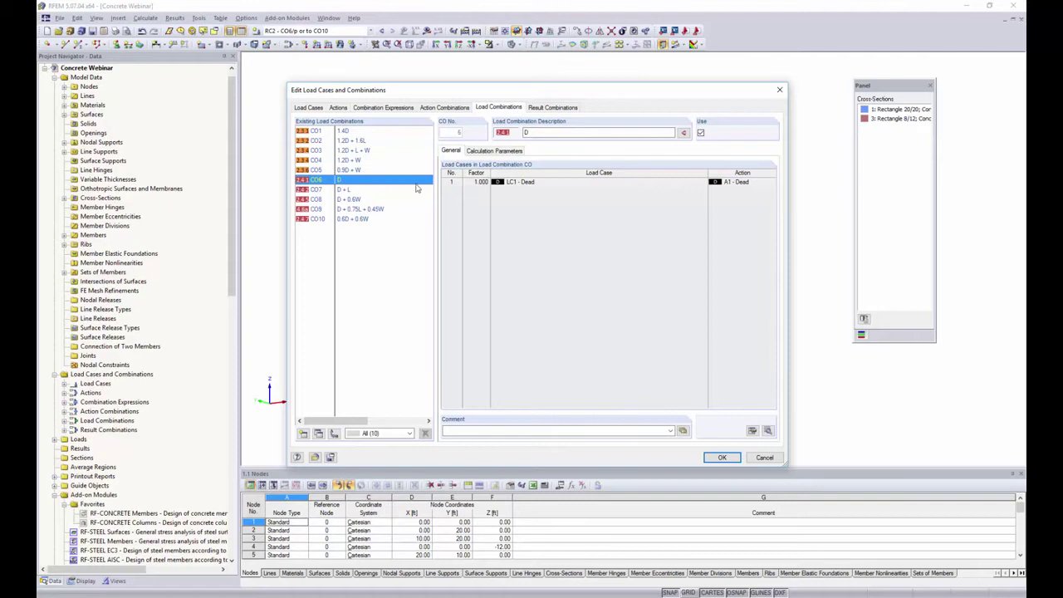
# Step: Check the calculation parameters, including the method of analysis, for load combinations CO6, CO1, CO2 and CO3
pyautogui.click(479, 150)
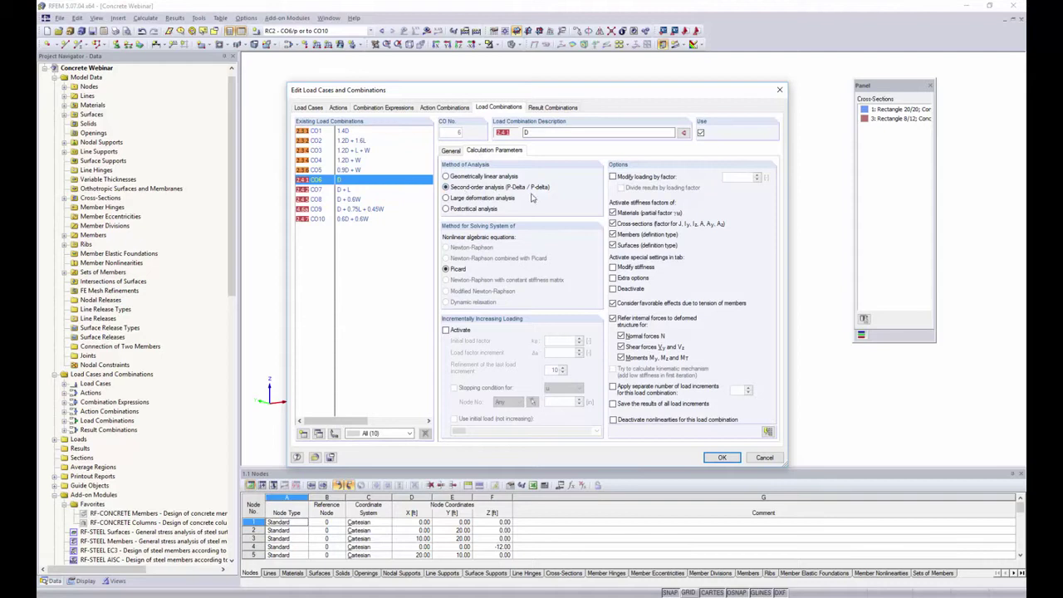
pyautogui.click(336, 131)
pyautogui.click(344, 142)
pyautogui.click(348, 151)
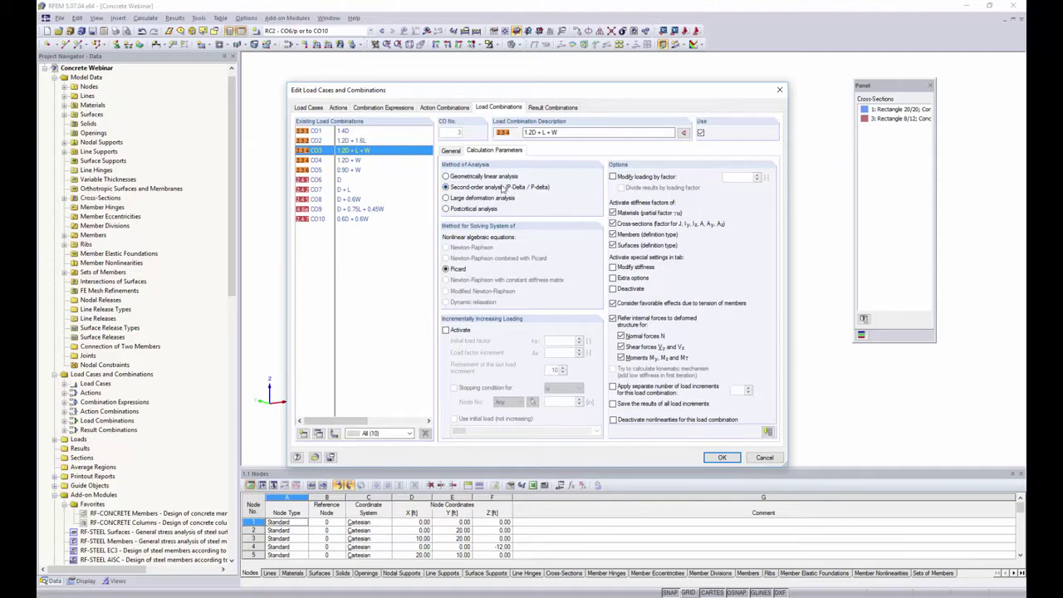
# Step: Review the loading contained in result combinations RC1 and RC2, and accept the load cases and combinations
pyautogui.click(539, 112)
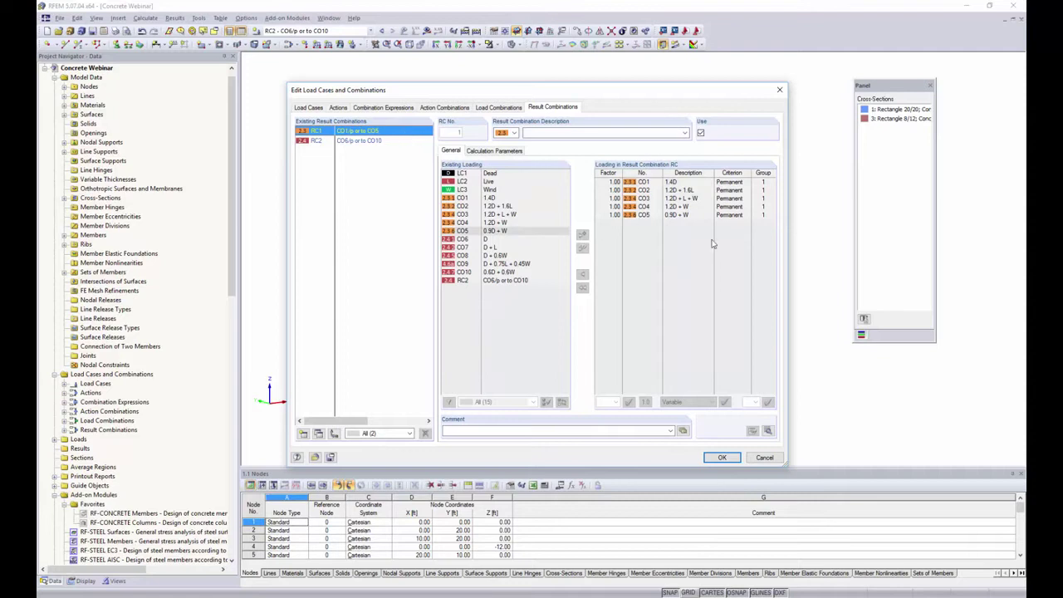
pyautogui.click(382, 141)
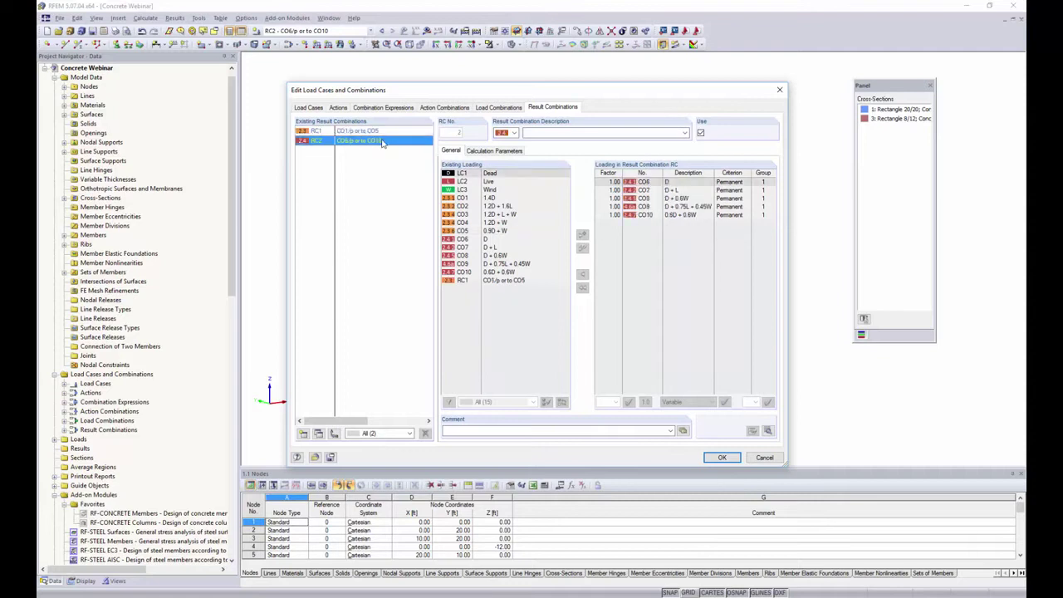
pyautogui.click(722, 457)
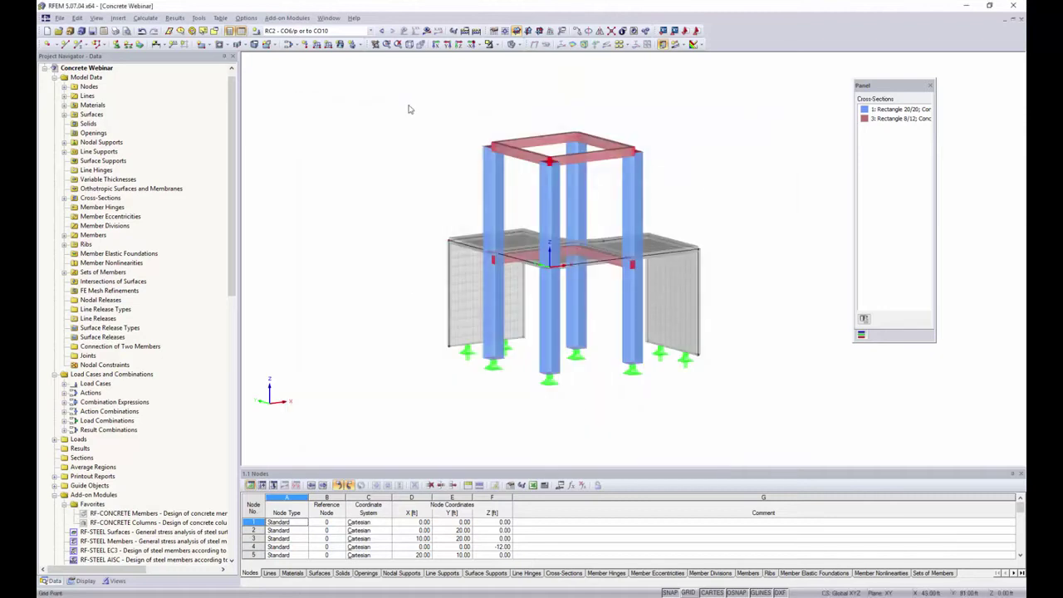
# Step: Show the results of result combination RC1 and display the global deformations u on the model
pyautogui.click(369, 30)
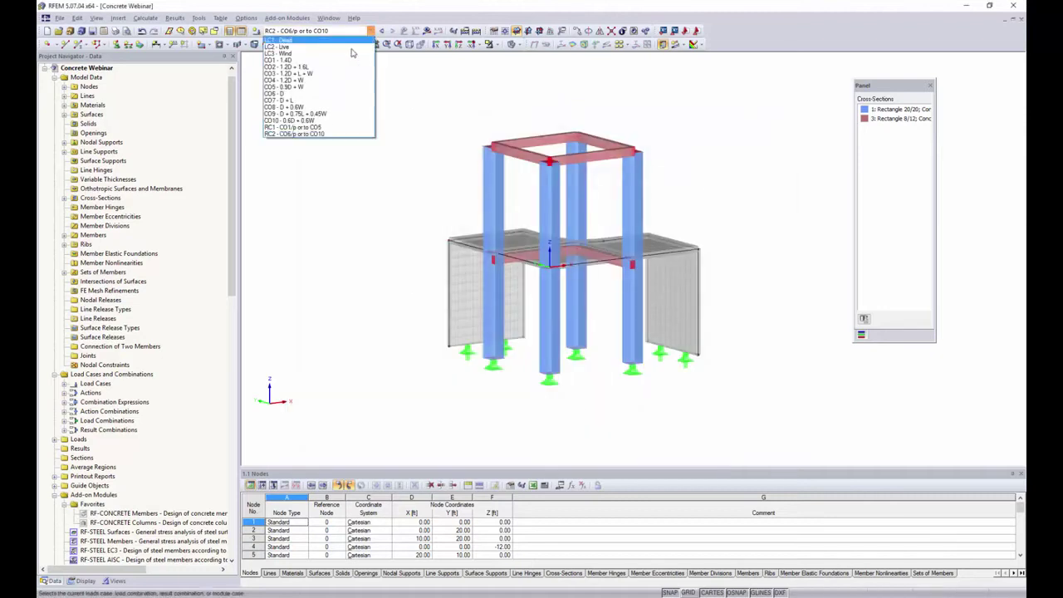
pyautogui.click(344, 125)
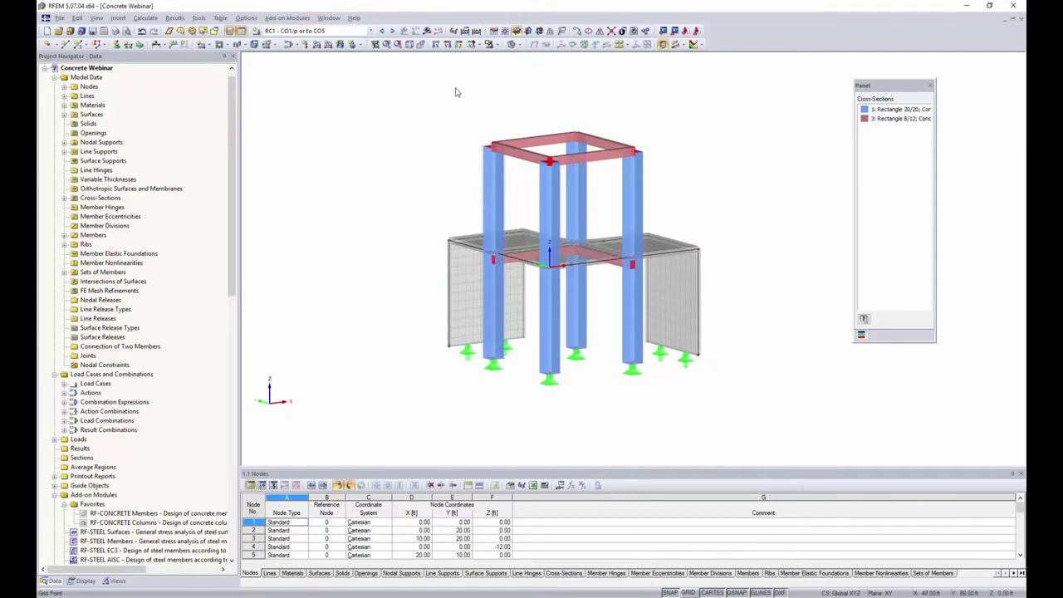
pyautogui.click(426, 31)
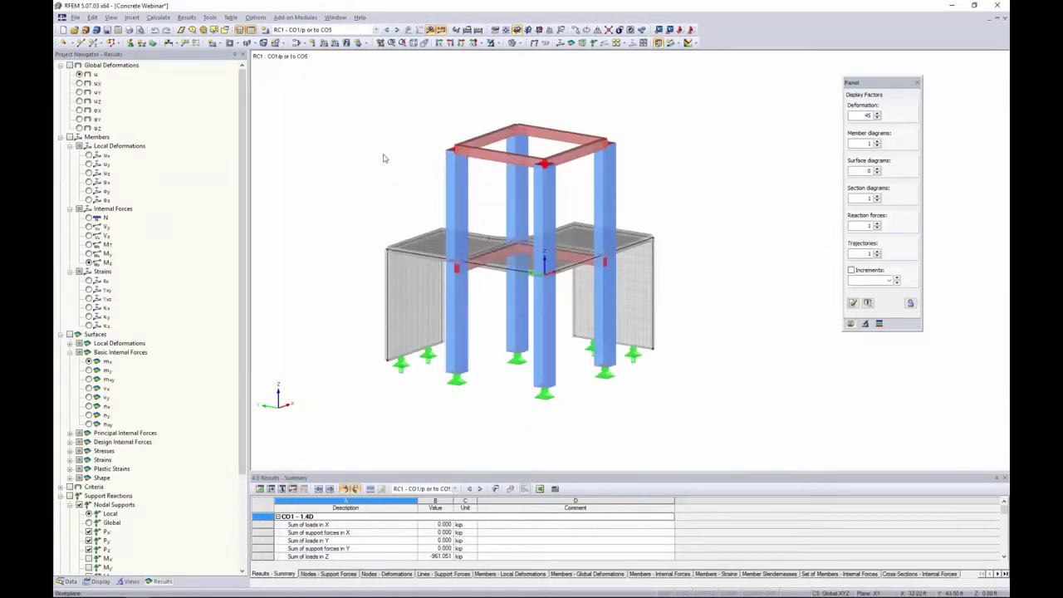
pyautogui.keyDown('ctrl'); pyautogui.moveTo(417, 156); pyautogui.dragTo(393, 157, button='middle'); pyautogui.keyUp('ctrl')
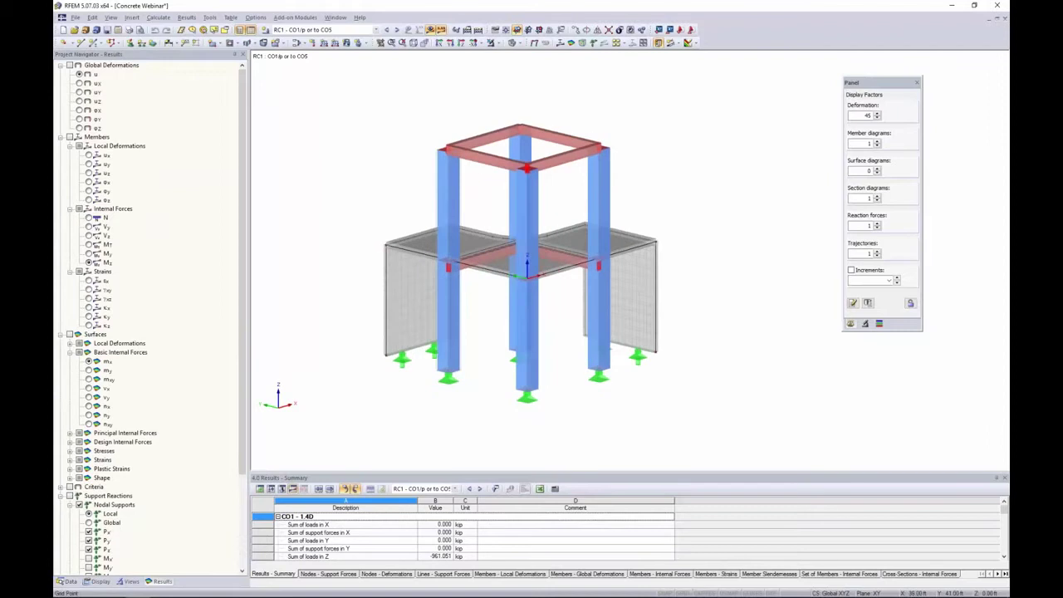
pyautogui.click(70, 65)
pyautogui.keyDown('ctrl'); pyautogui.moveTo(685, 231); pyautogui.dragTo(587, 222, button='middle'); pyautogui.keyUp('ctrl')
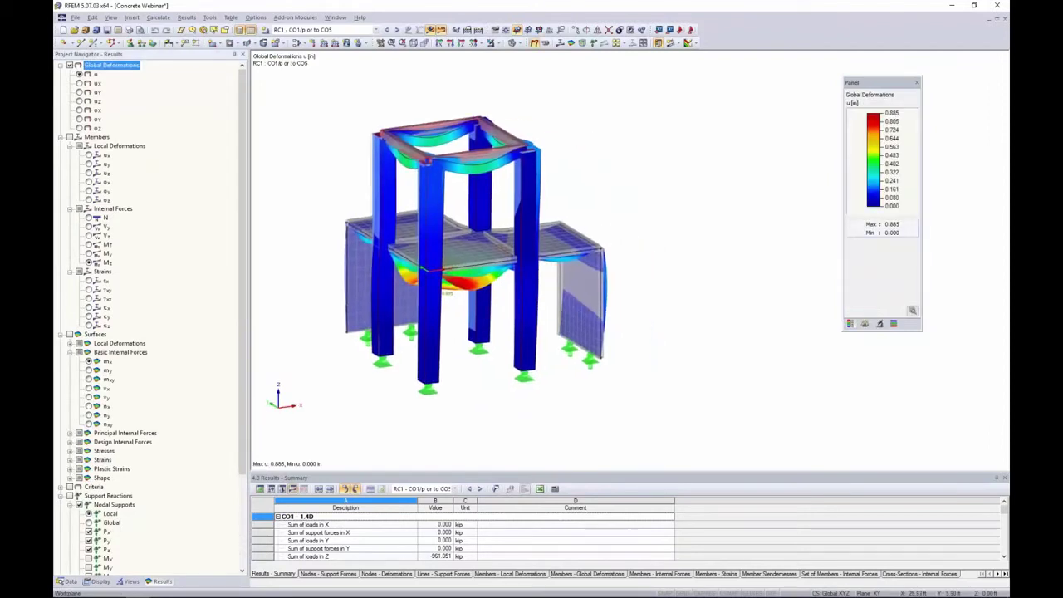
# Step: Show the global deformations for load combination CO3 - 1.2D + L + W and look through the available result types
pyautogui.click(362, 30)
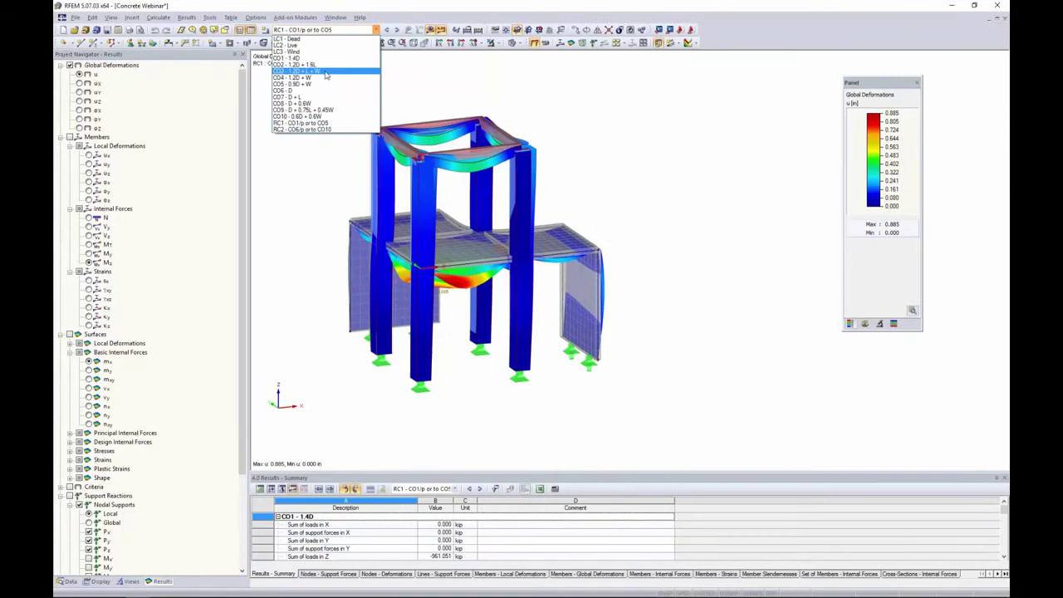
pyautogui.click(325, 74)
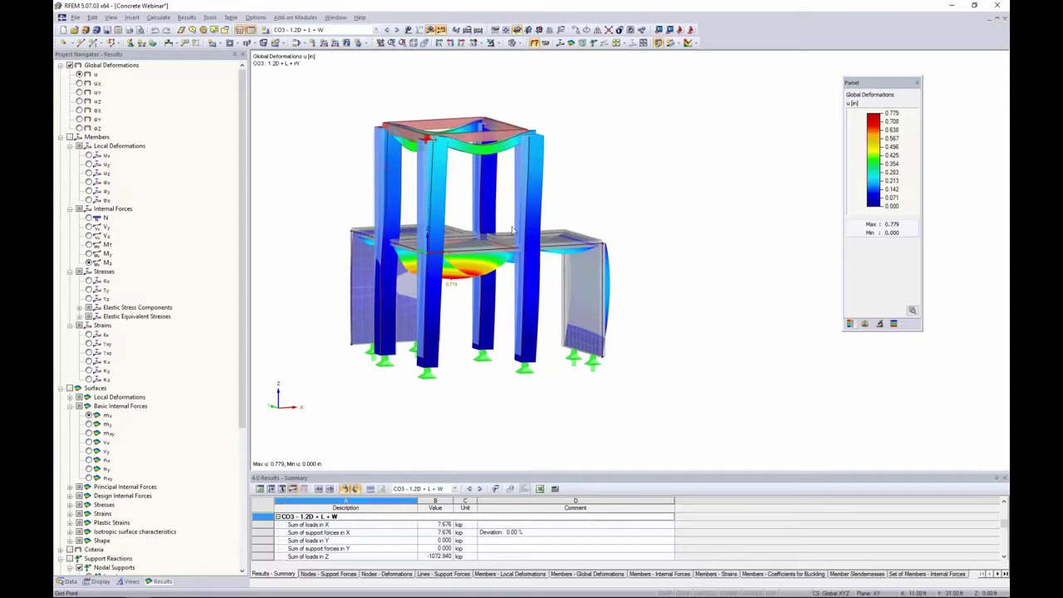
pyautogui.scroll(-3, 245, 302)
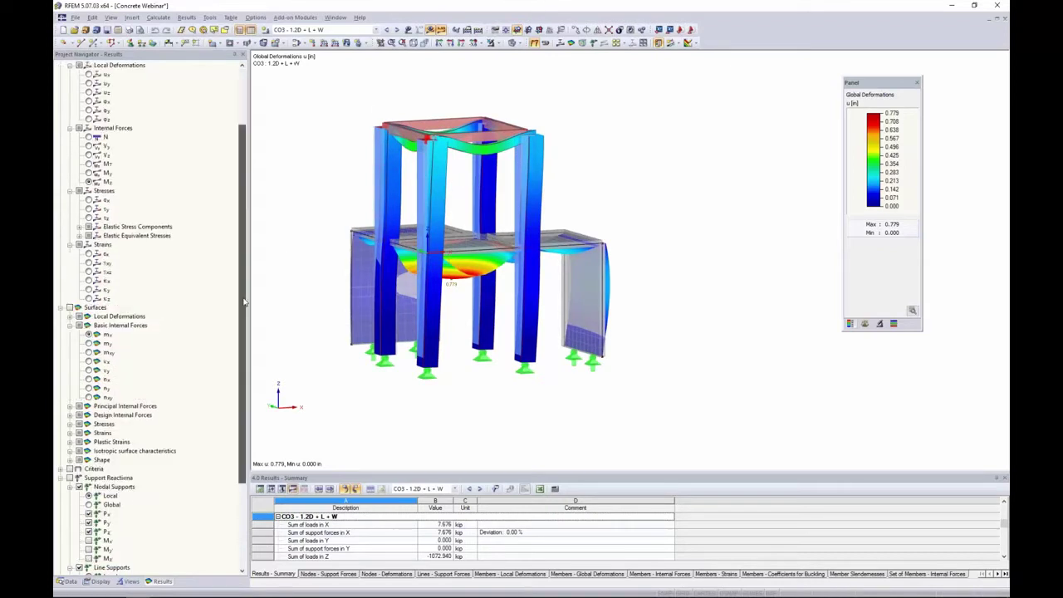
pyautogui.scroll(-4, 244, 301)
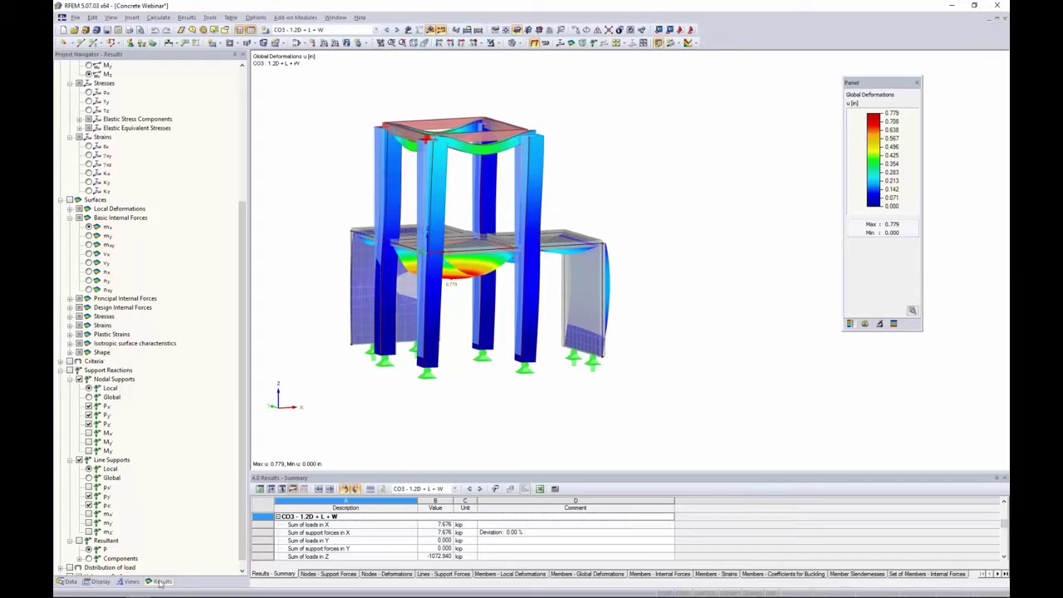
pyautogui.scroll(6, 166, 399)
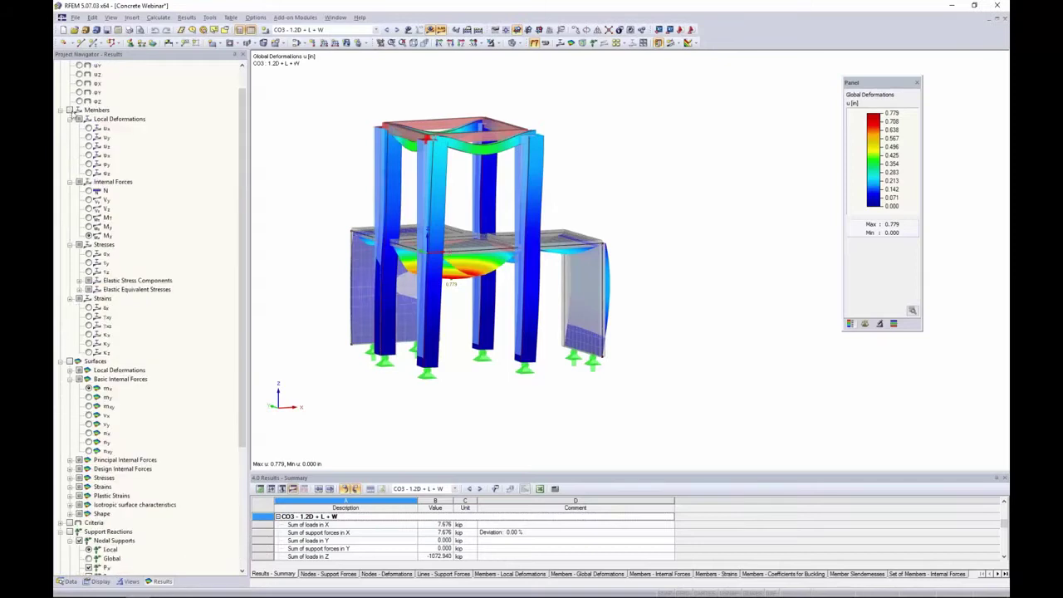
# Step: Replace the deformations with the member internal force diagrams and show the model as a wireframe
pyautogui.click(70, 110)
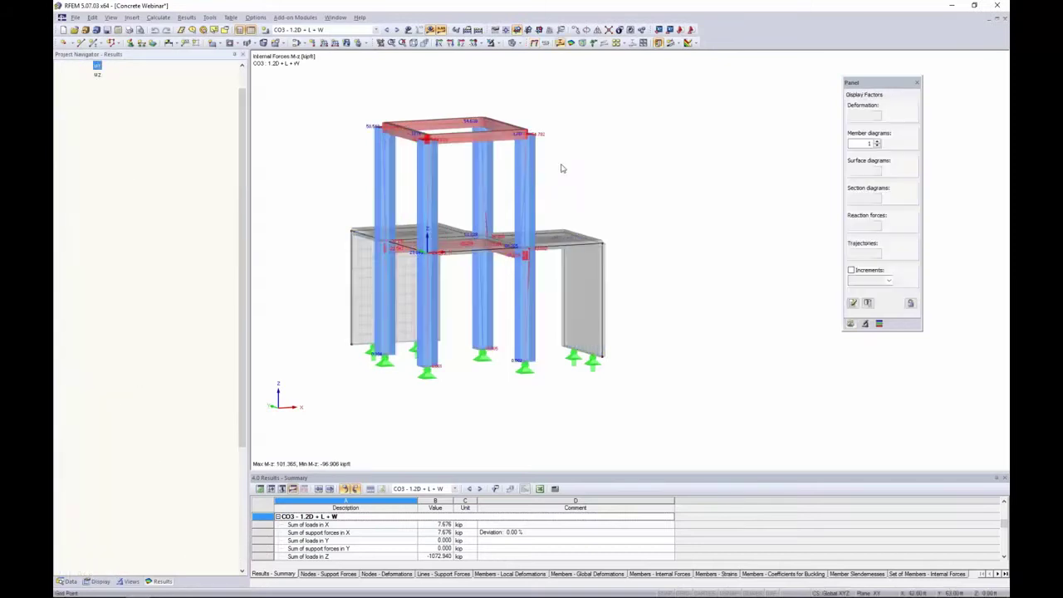
pyautogui.click(513, 42)
pyautogui.click(523, 56)
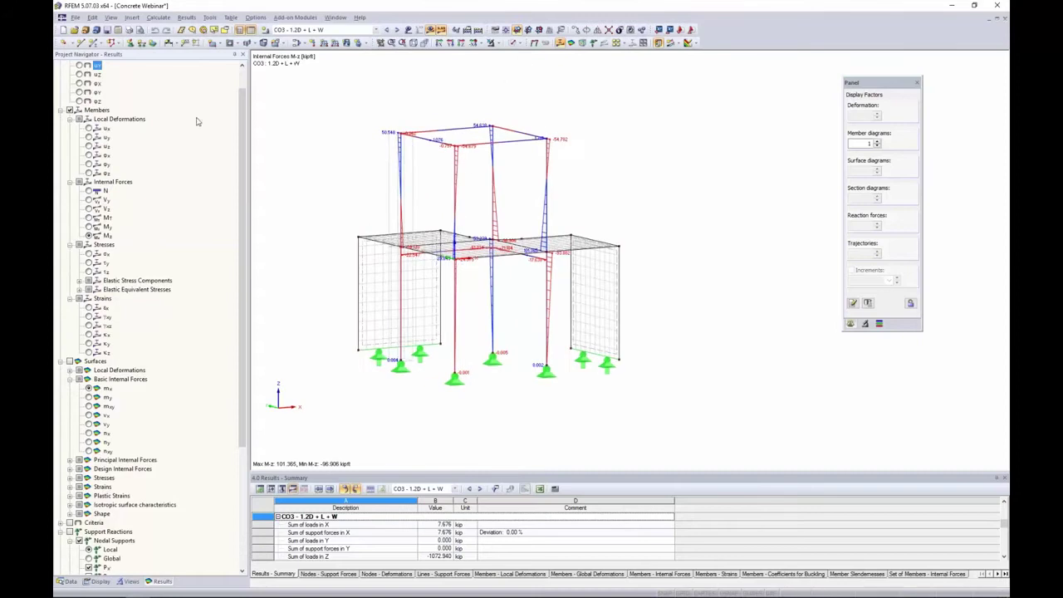
# Step: Step through the member internal force diagrams N, Vy and MT, ending with the bending moment My
pyautogui.click(89, 191)
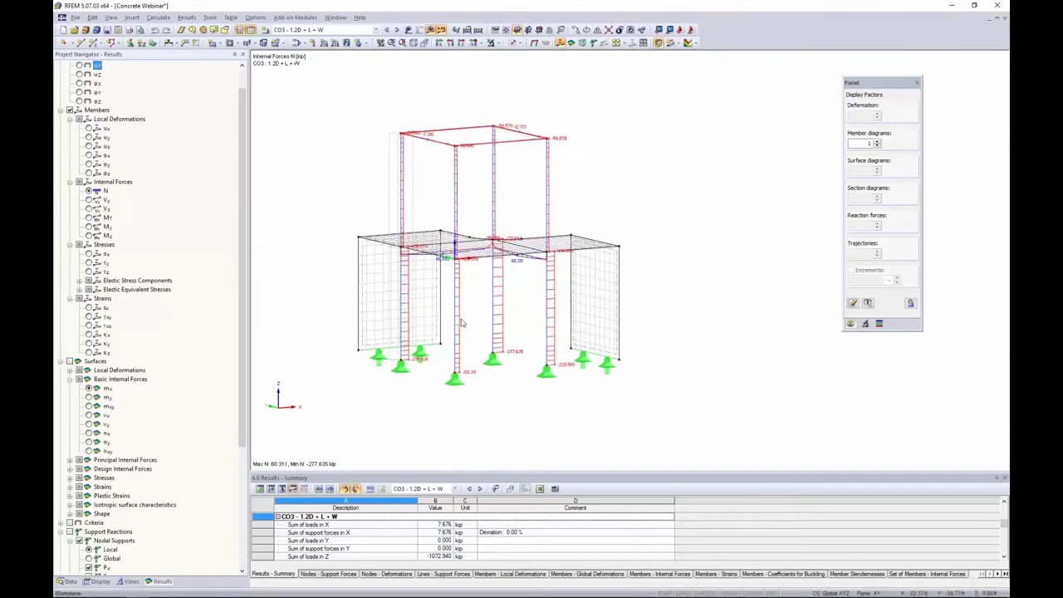
pyautogui.click(88, 200)
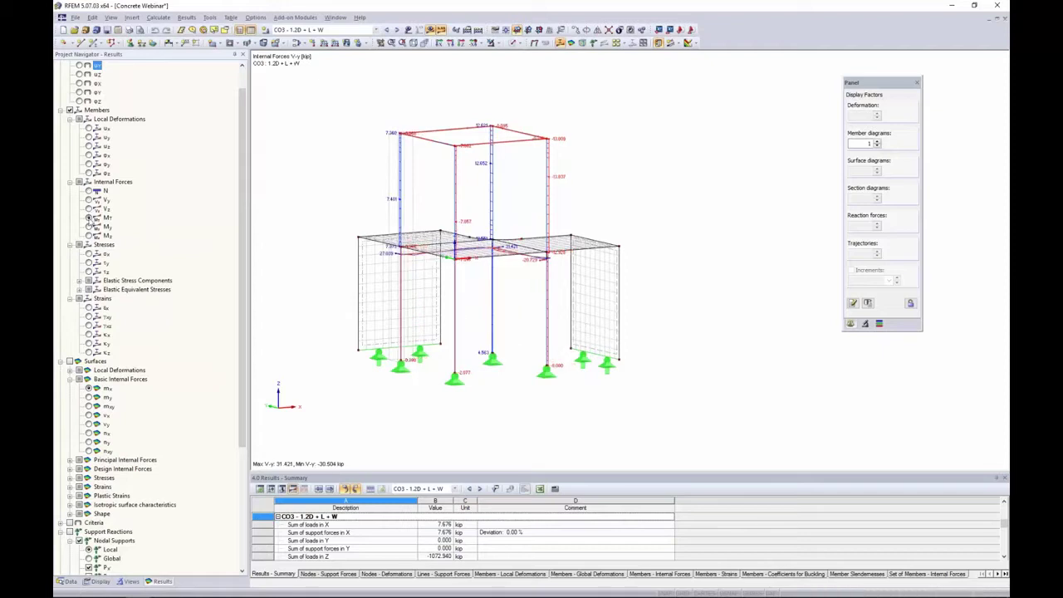
pyautogui.click(89, 218)
pyautogui.click(90, 227)
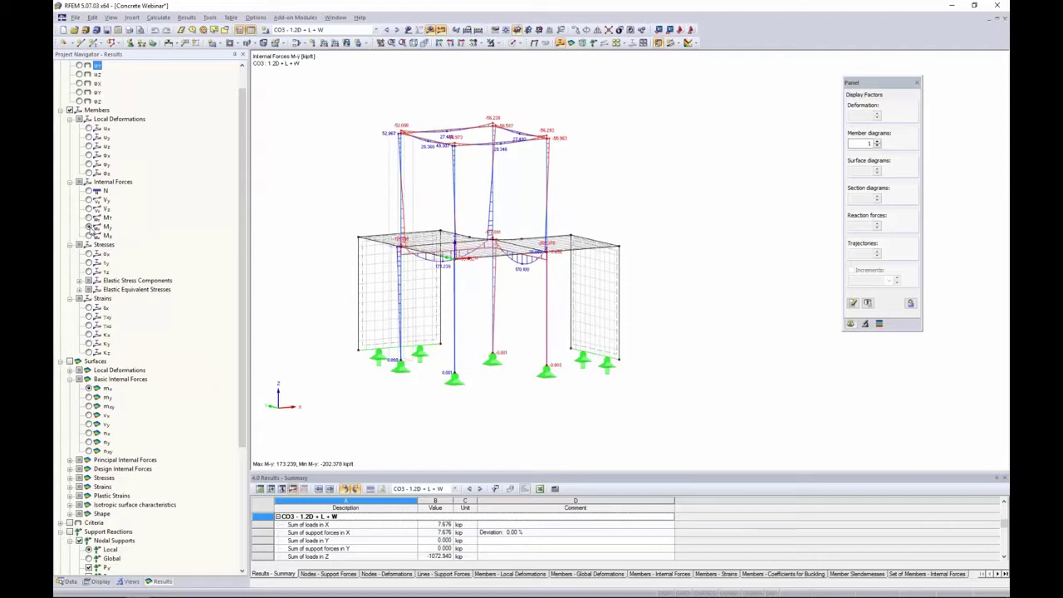
# Step: Set the display factor for member diagrams to 2 and inspect the enlarged moment diagrams
pyautogui.click(862, 142)
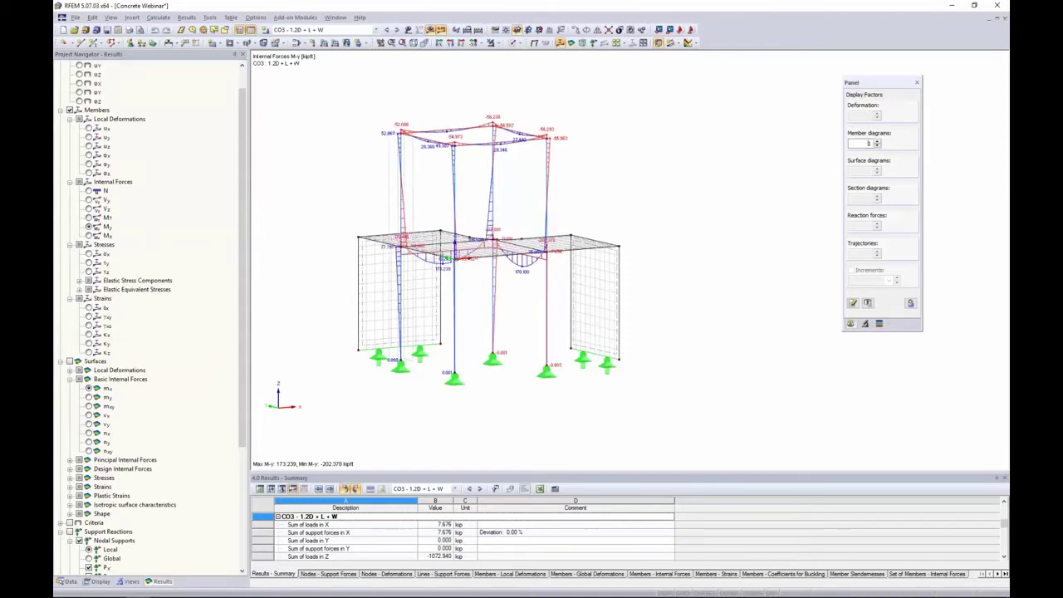
pyautogui.scroll(4, 862, 141)
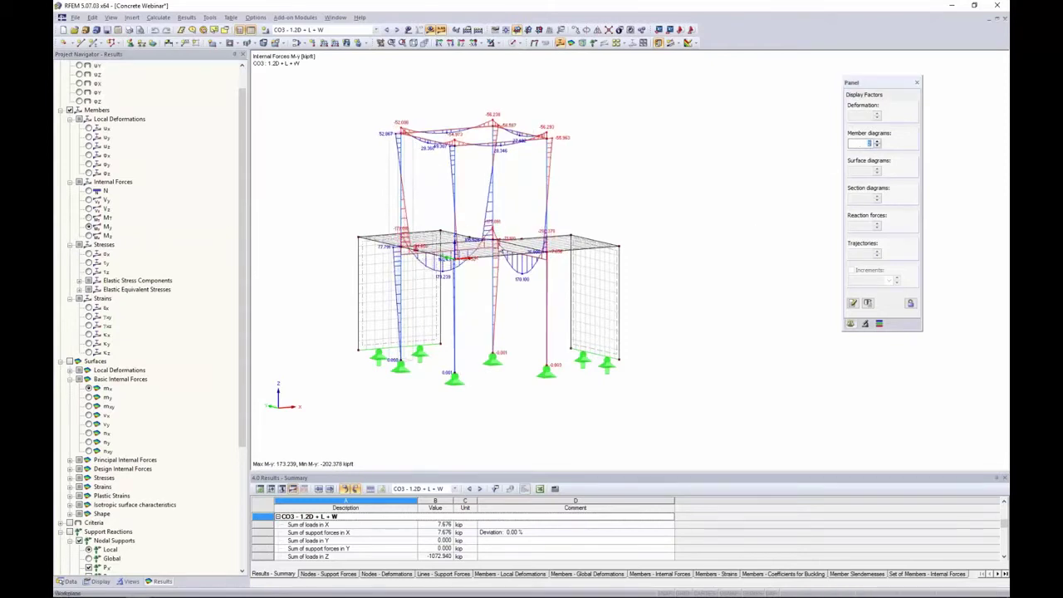
pyautogui.keyDown('ctrl'); pyautogui.moveTo(671, 201); pyautogui.dragTo(654, 214, button='middle'); pyautogui.keyUp('ctrl')
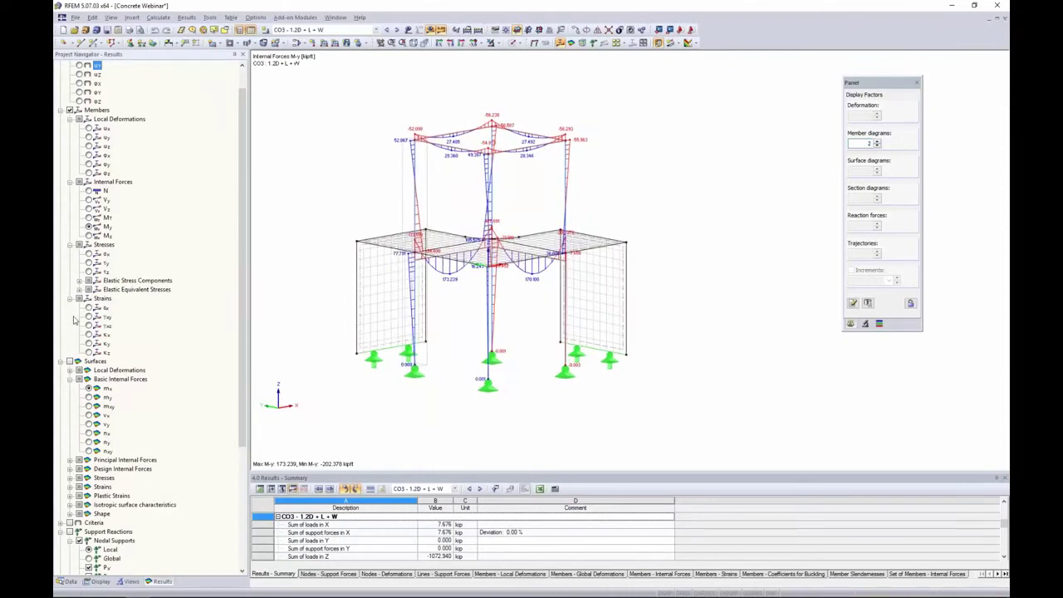
# Step: Display the support reactions on the nodal and line supports together with the member moments
pyautogui.scroll(-6, 105, 338)
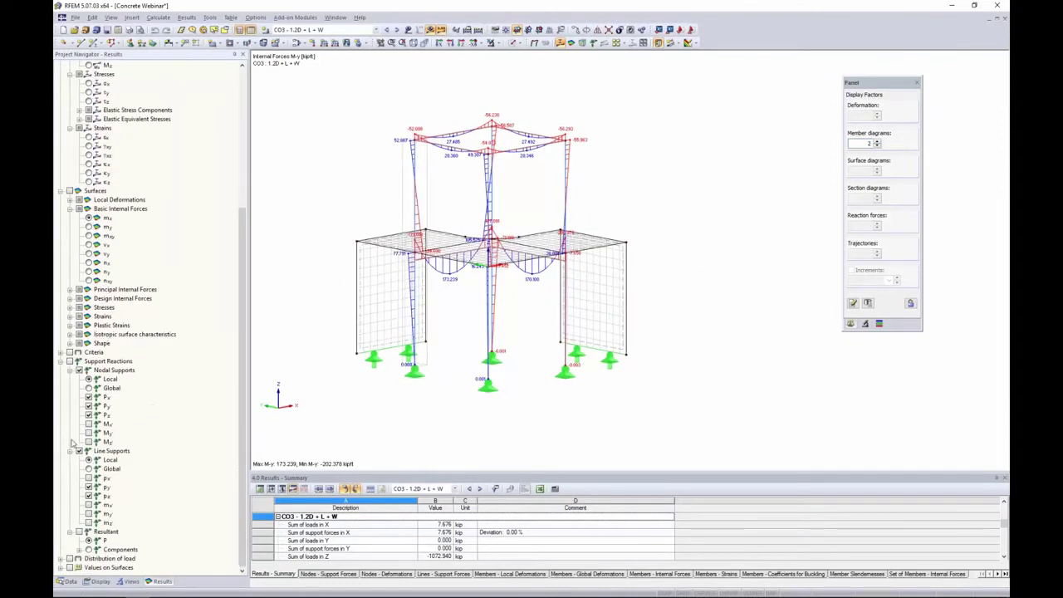
pyautogui.click(77, 361)
pyautogui.scroll(5, 73, 363)
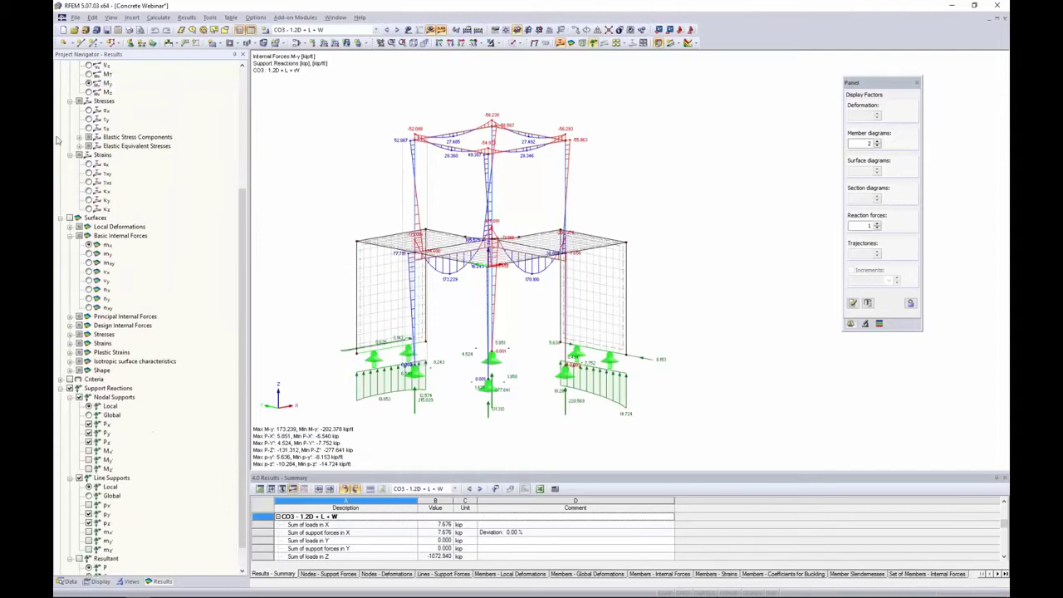
# Step: Hide the member result diagrams and the support reactions so only the wireframe model is displayed
pyautogui.click(70, 75)
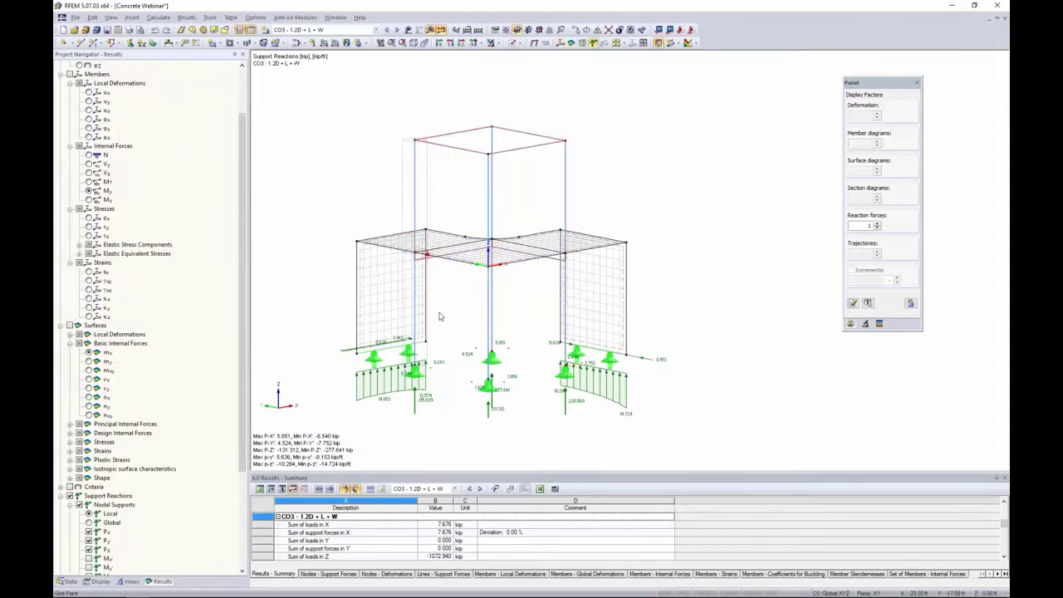
pyautogui.keyDown('ctrl'); pyautogui.moveTo(439, 313); pyautogui.dragTo(538, 250, button='middle'); pyautogui.keyUp('ctrl')
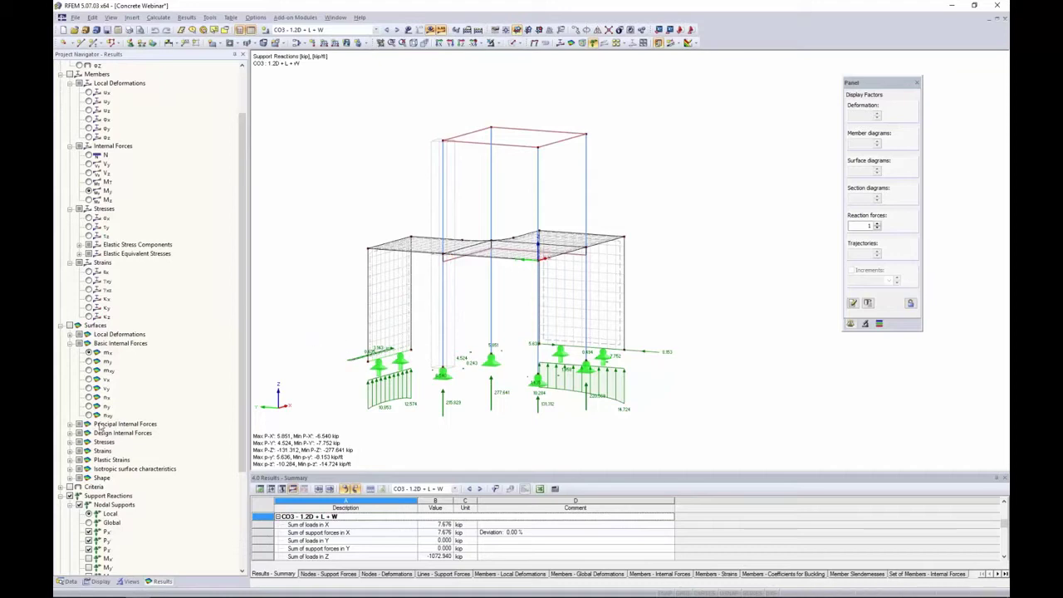
pyautogui.click(70, 496)
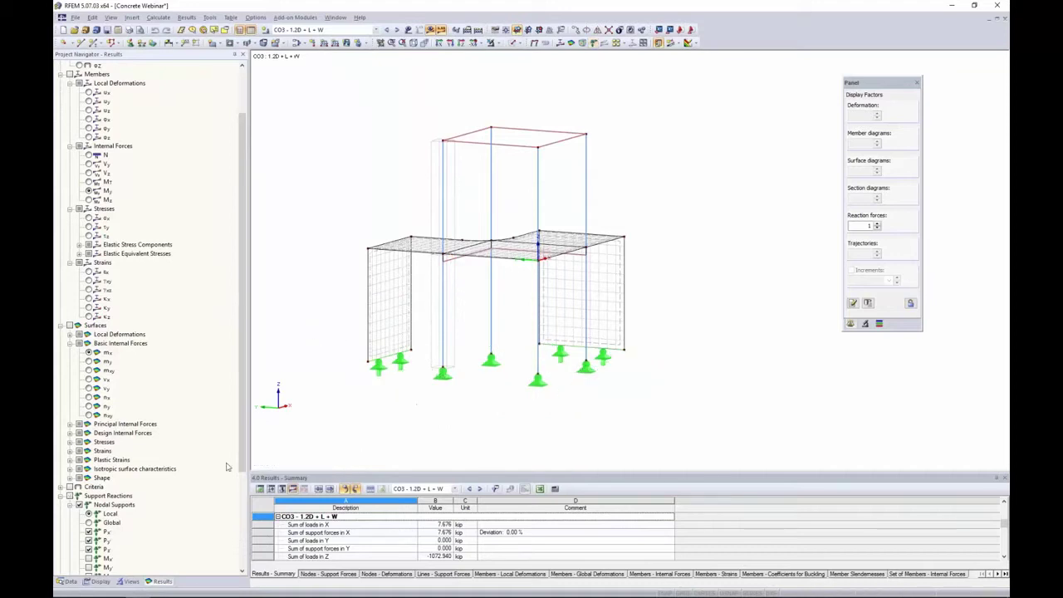
pyautogui.keyDown('ctrl'); pyautogui.moveTo(348, 406); pyautogui.dragTo(410, 320, button='middle'); pyautogui.keyUp('ctrl')
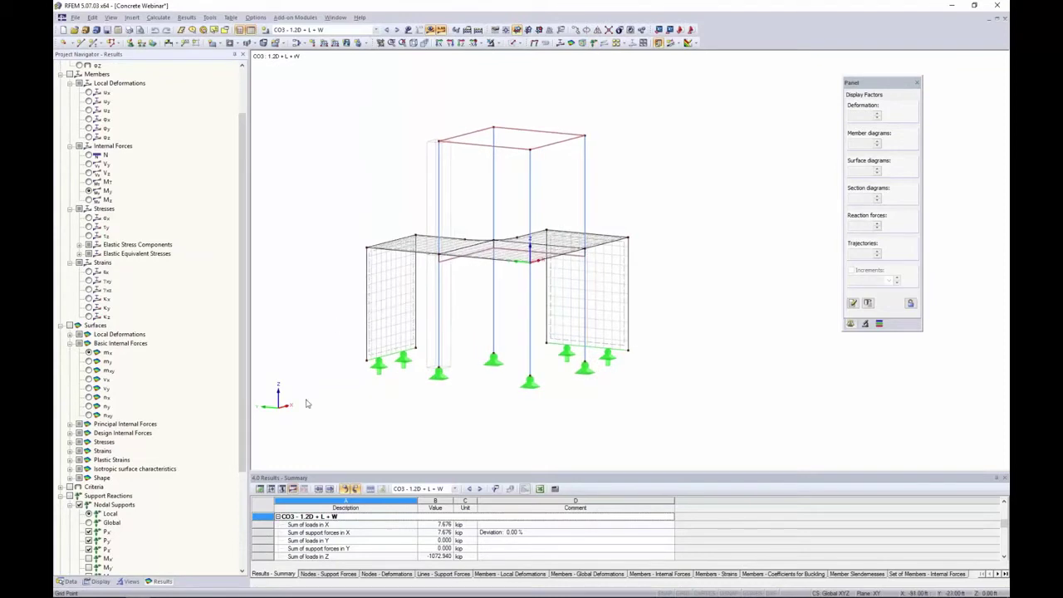
# Step: Examine the available add-on modules, including the concrete design modules and the options of the RF-CONCRETE Members favorite
pyautogui.click(70, 582)
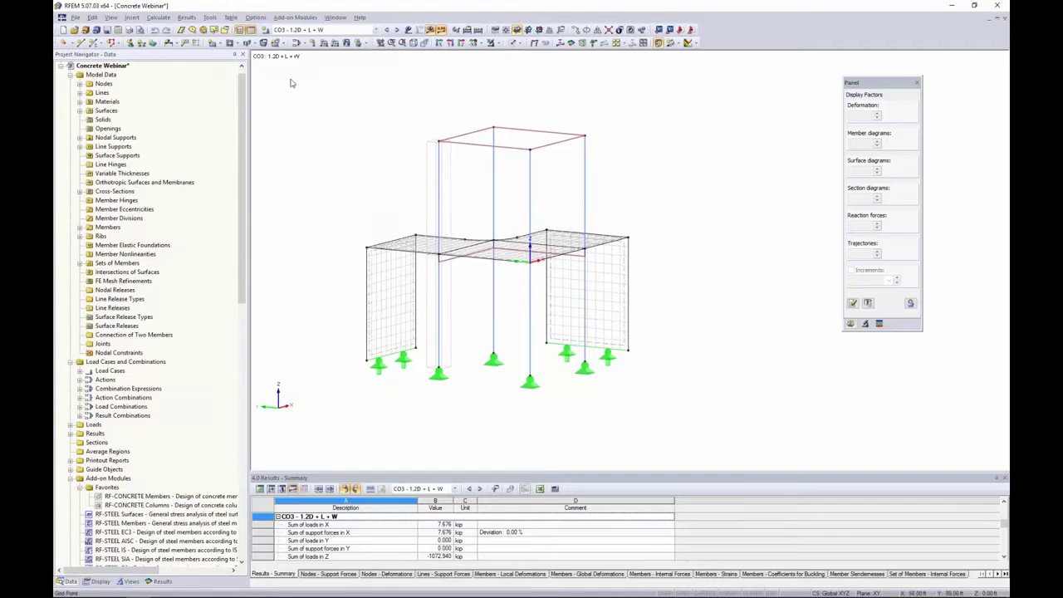
pyautogui.click(297, 18)
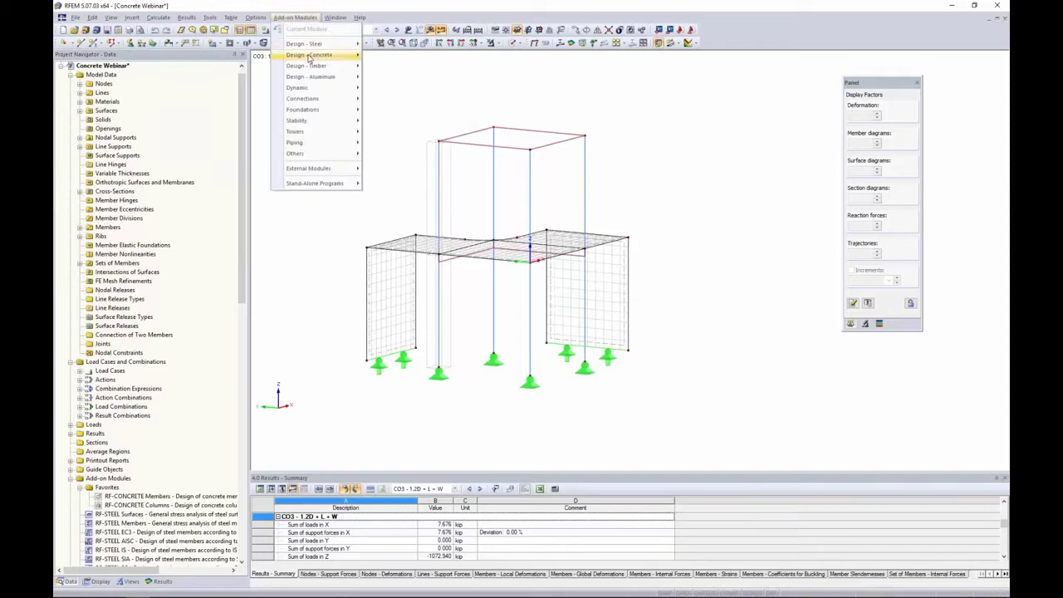
pyautogui.moveTo(308, 57)
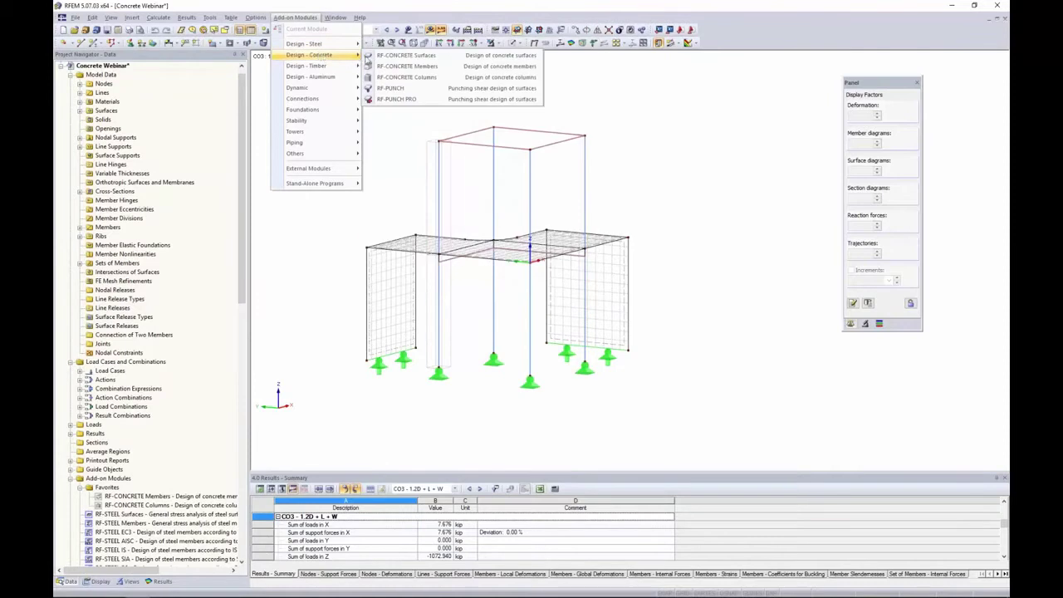
pyautogui.click(304, 290)
pyautogui.scroll(-10, 209, 346)
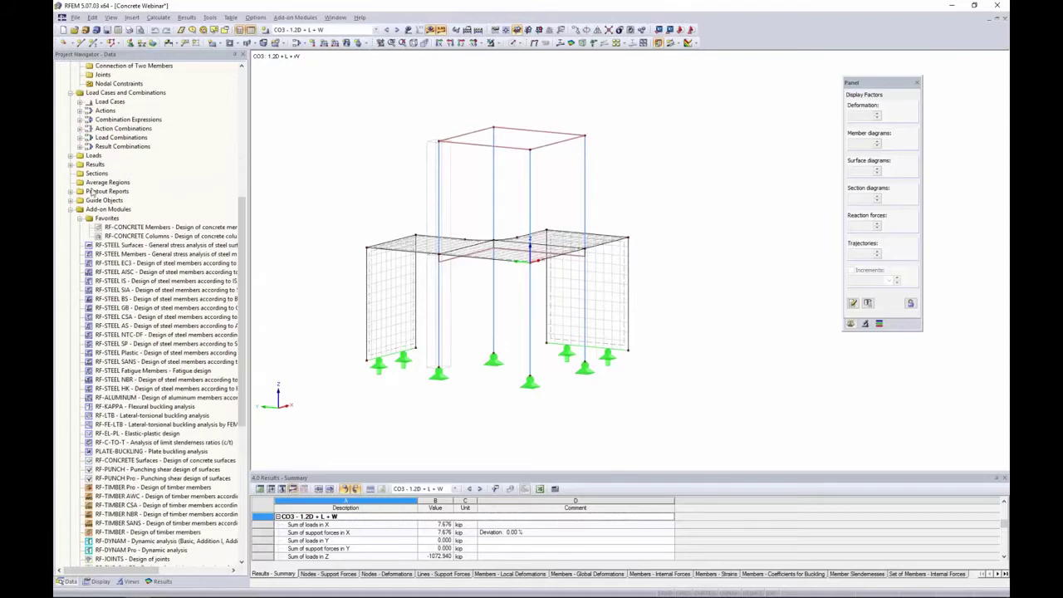
pyautogui.moveTo(69, 581)
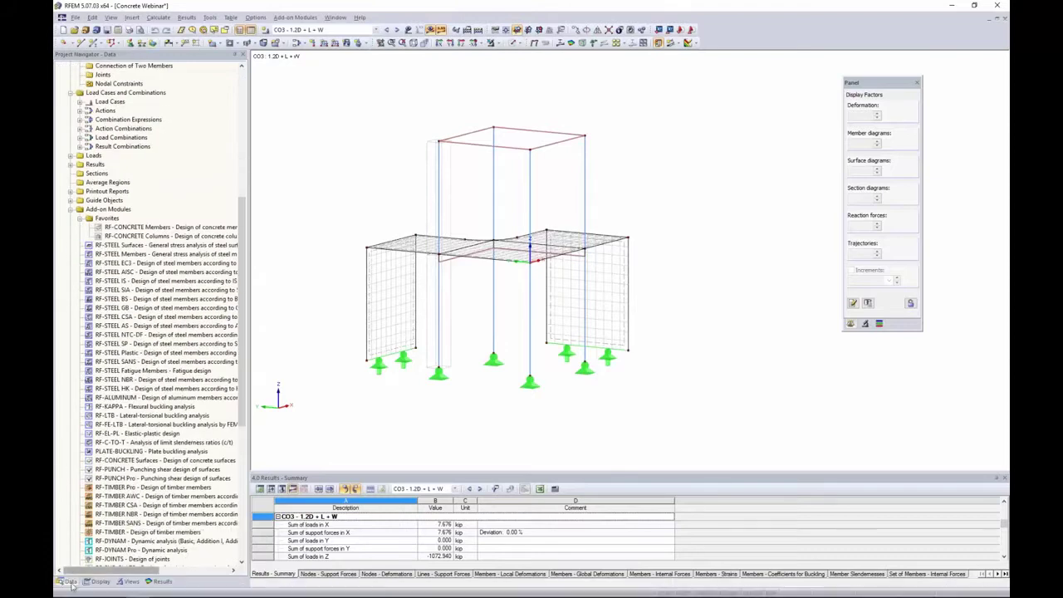
pyautogui.scroll(-9, 209, 318)
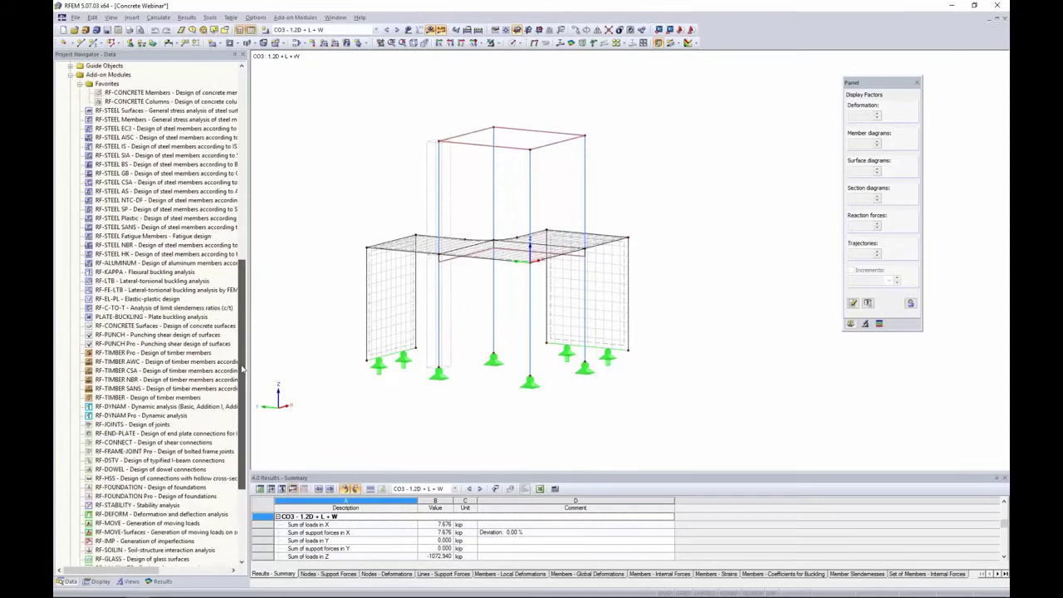
pyautogui.scroll(8, 259, 373)
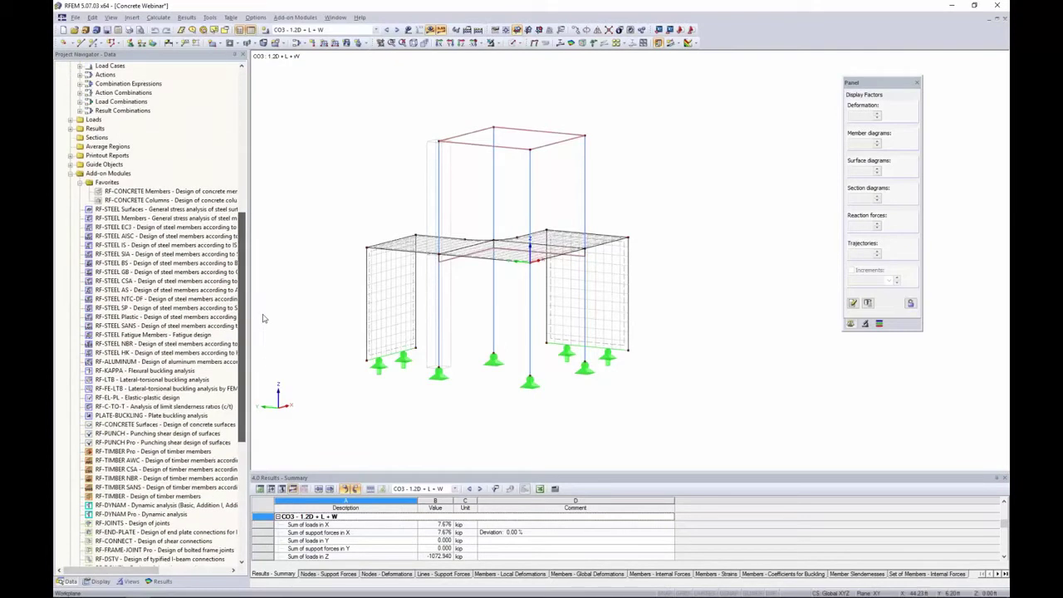
pyautogui.rightClick(191, 194)
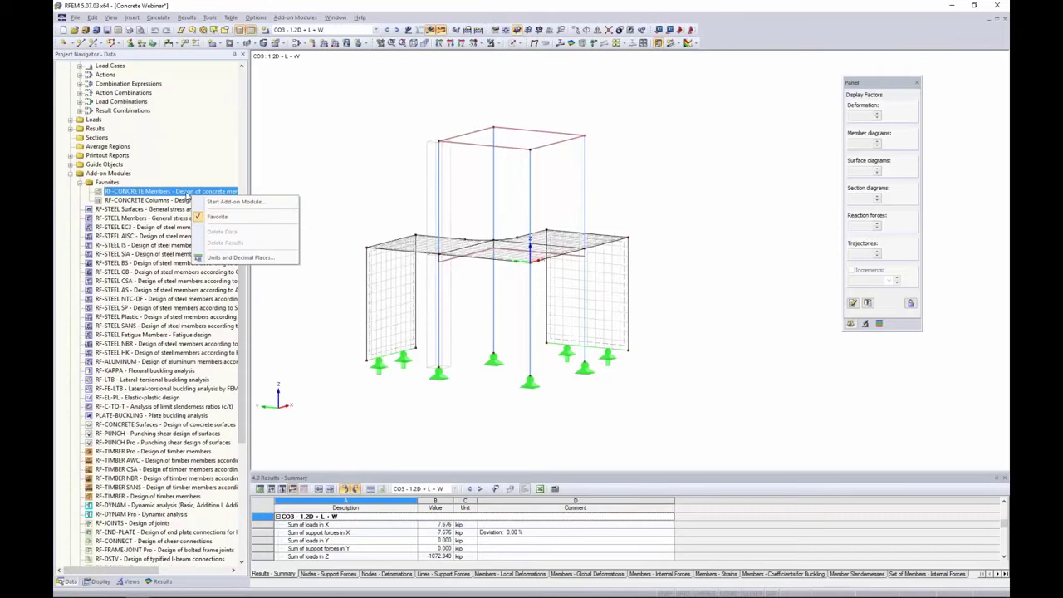
pyautogui.press('Escape')
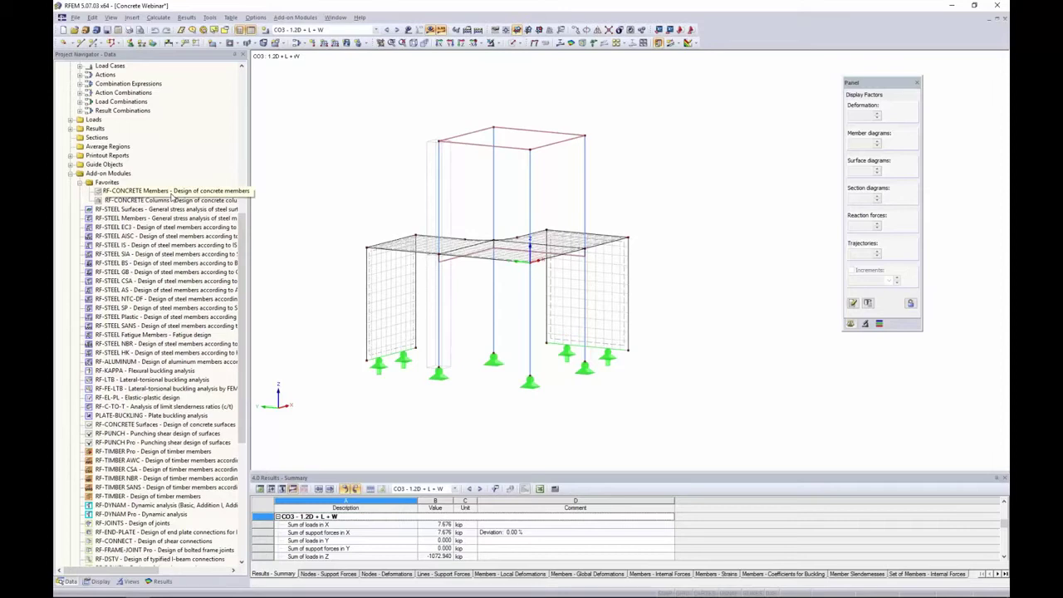
# Step: Start the RF-CONCRETE Members module and choose ACI 318-14 as the design standard
pyautogui.doubleClick(172, 192)
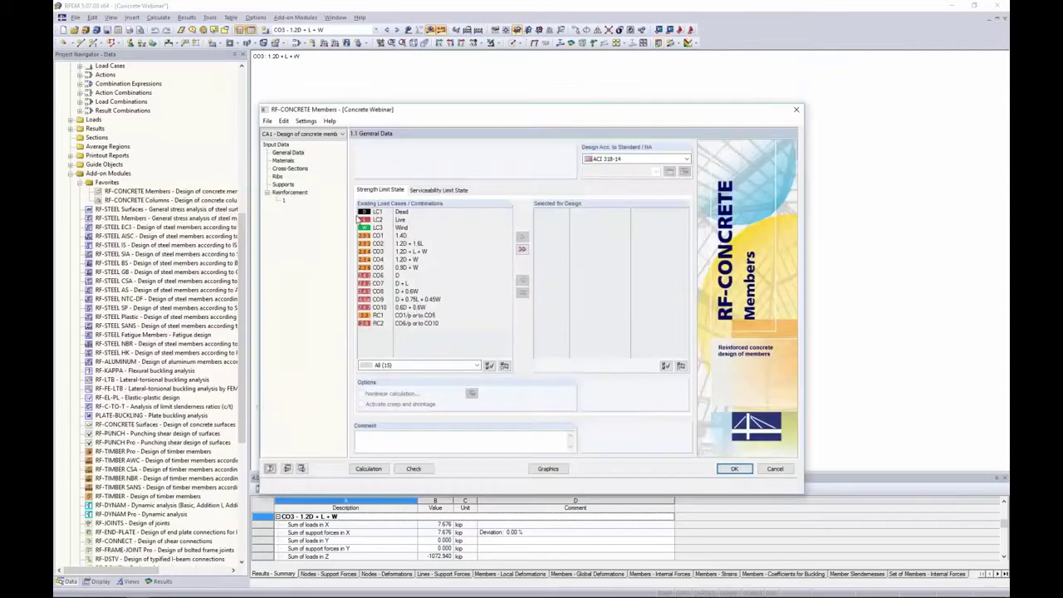
pyautogui.moveTo(423, 113)
pyautogui.mouseDown()
pyautogui.moveTo(459, 106)
pyautogui.moveTo(435, 104)
pyautogui.mouseUp()
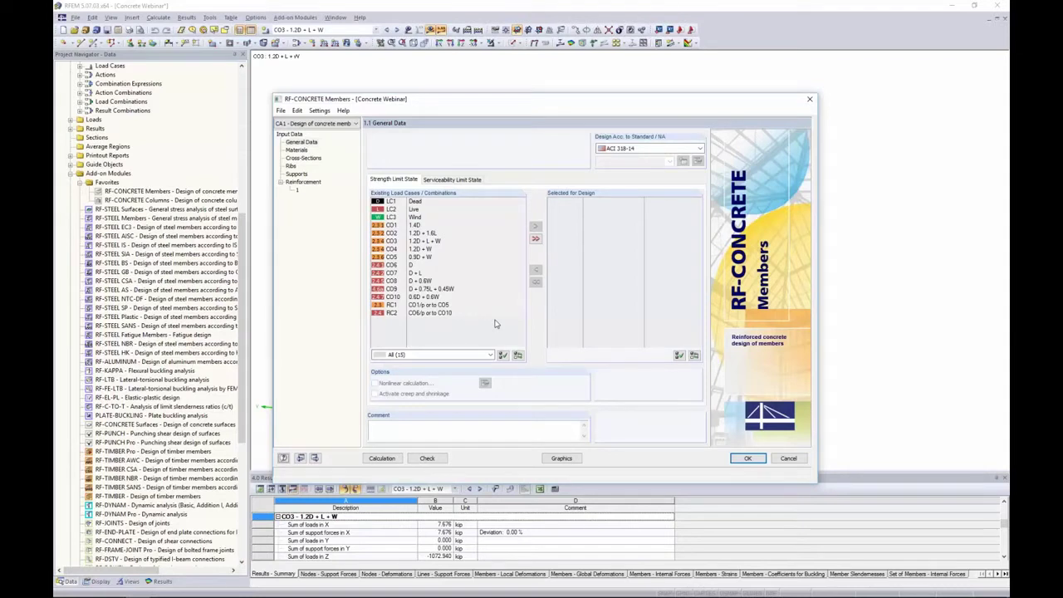
pyautogui.click(627, 149)
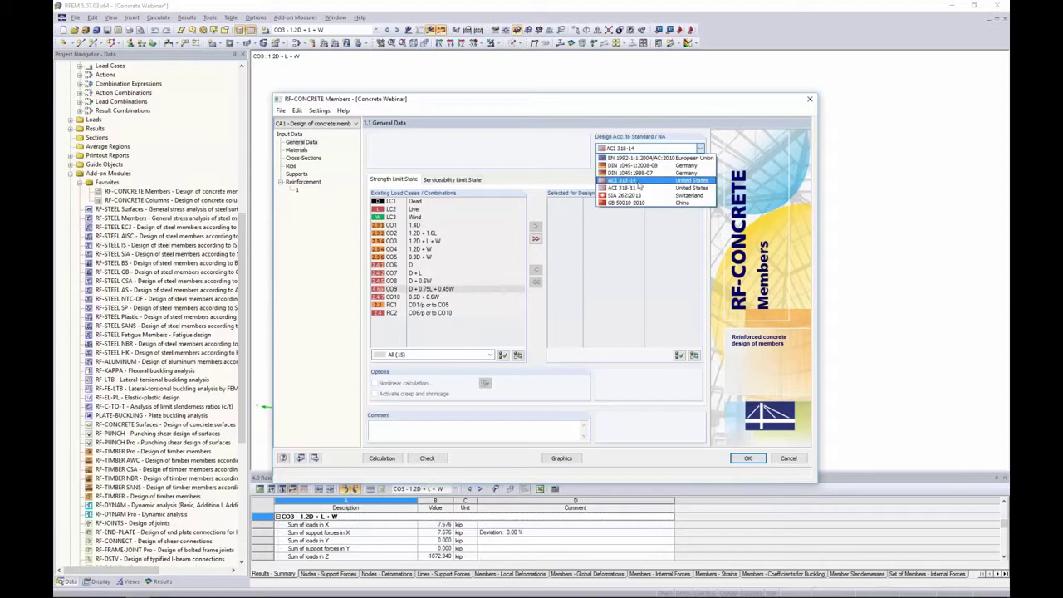
pyautogui.click(639, 184)
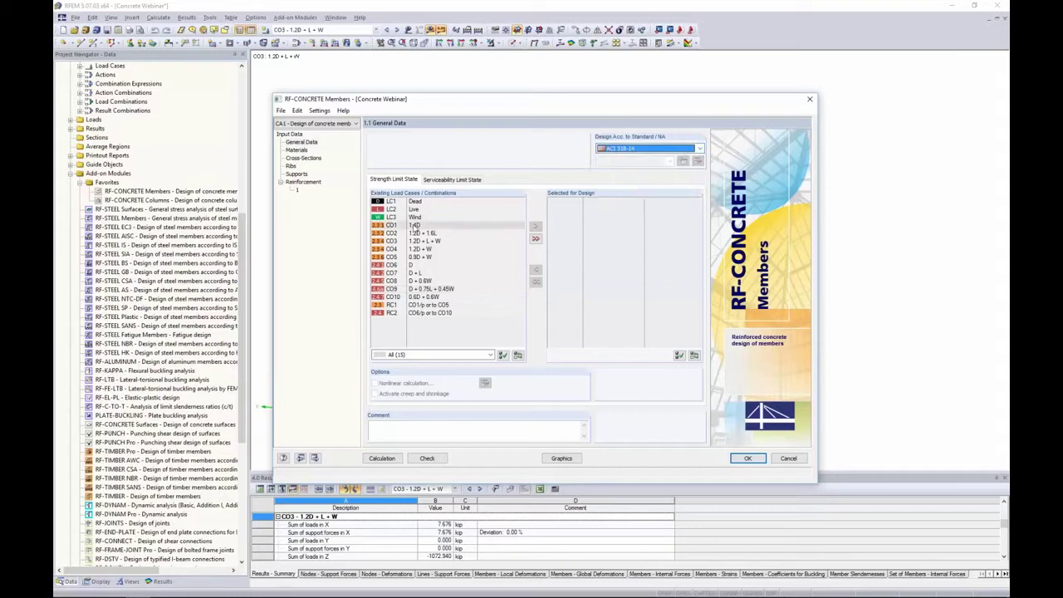
# Step: Add load combinations CO1 to CO5 to the strength limit state design
pyautogui.click(414, 226)
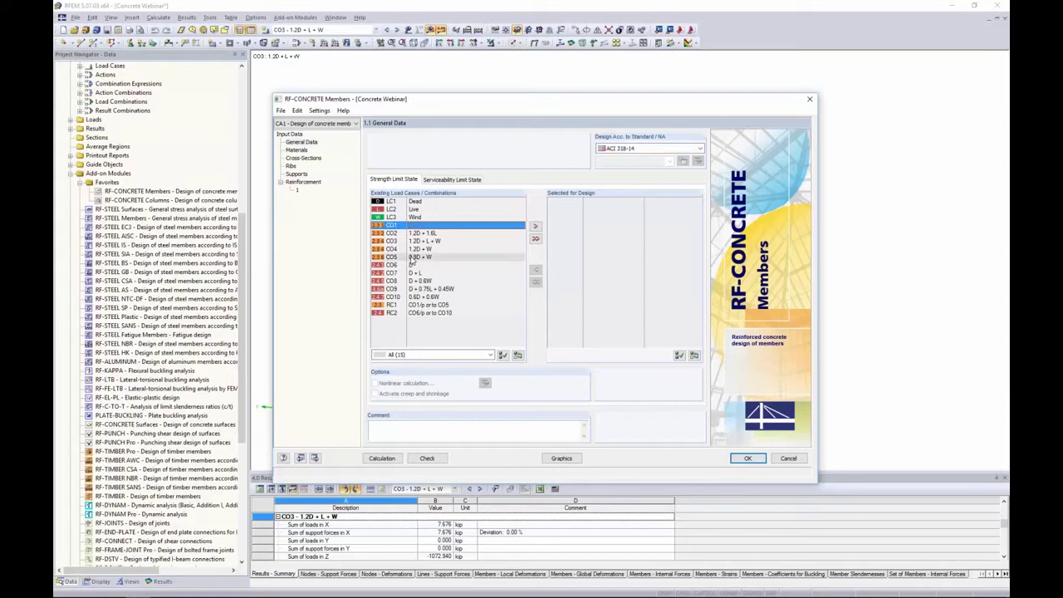
pyautogui.keyDown('shift'); pyautogui.click(410, 259); pyautogui.keyUp('shift')
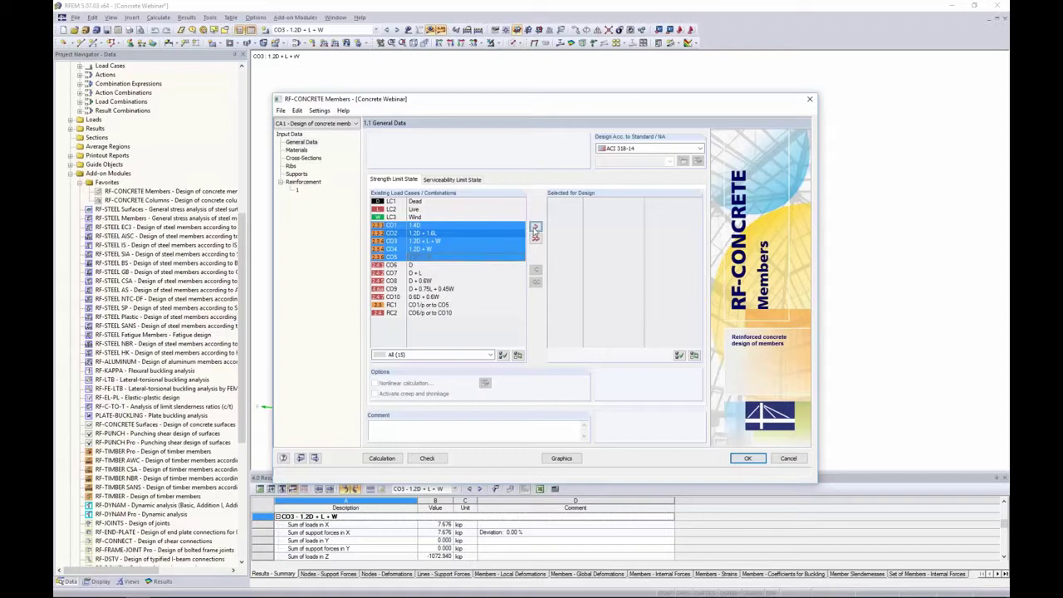
pyautogui.click(535, 227)
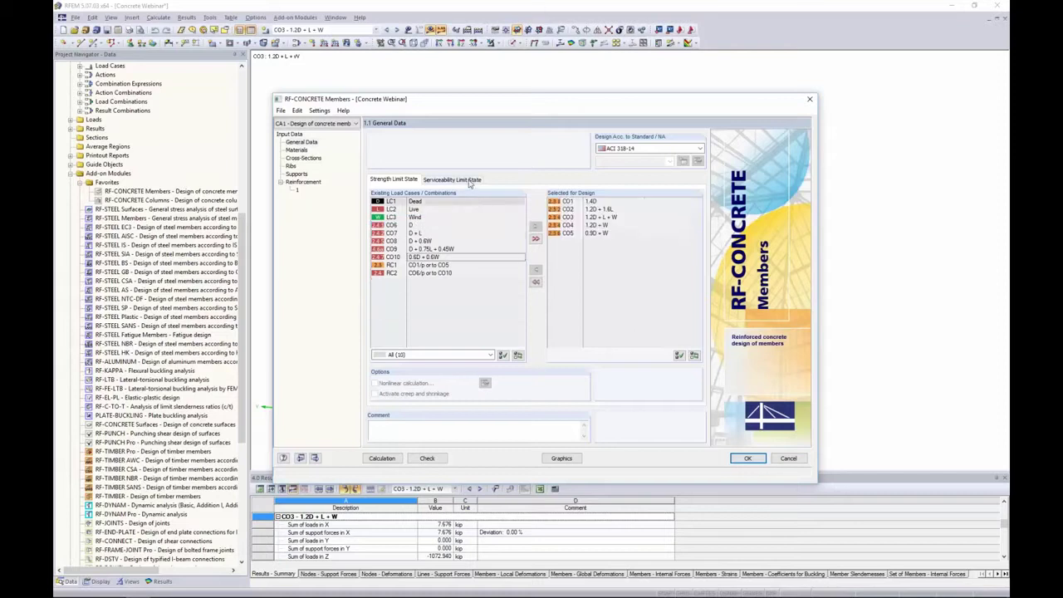
# Step: Add load combinations CO6 to CO10 to the serviceability limit state design
pyautogui.click(453, 179)
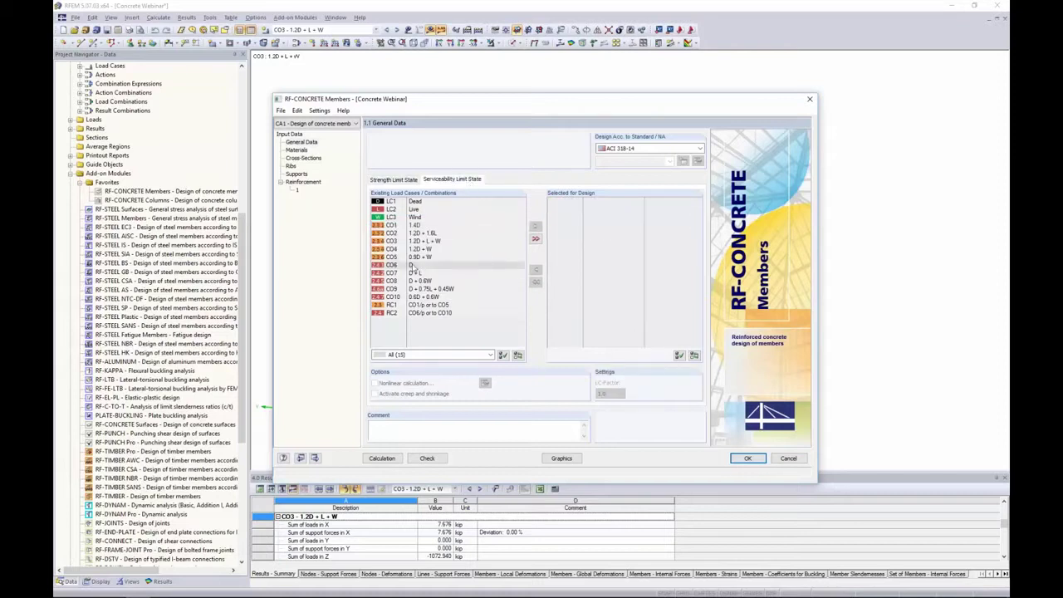
pyautogui.click(415, 264)
pyautogui.keyDown('shift'); pyautogui.click(420, 296); pyautogui.keyUp('shift')
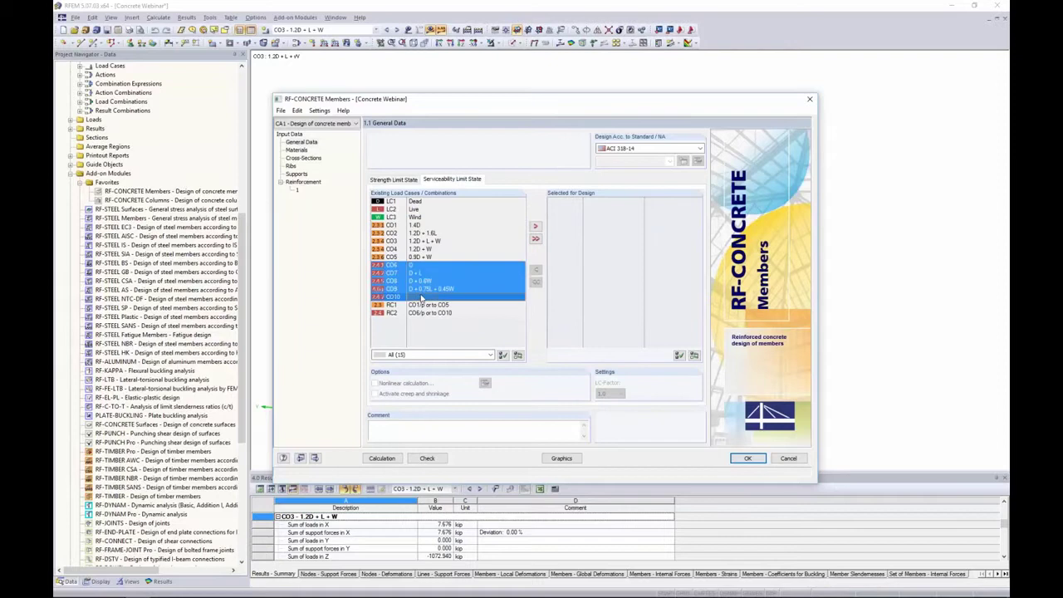
pyautogui.click(535, 225)
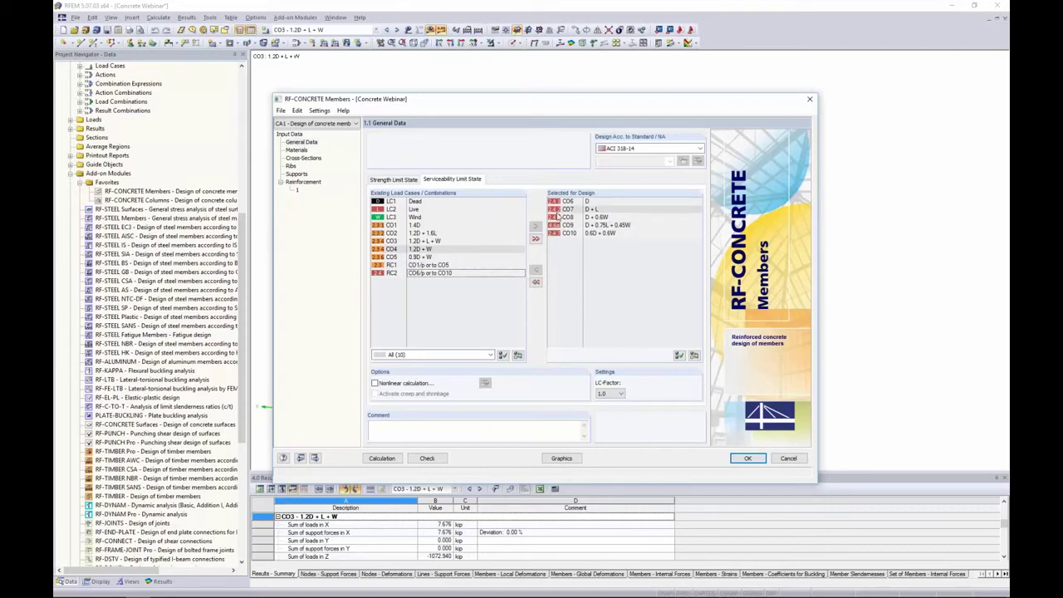
pyautogui.click(558, 217)
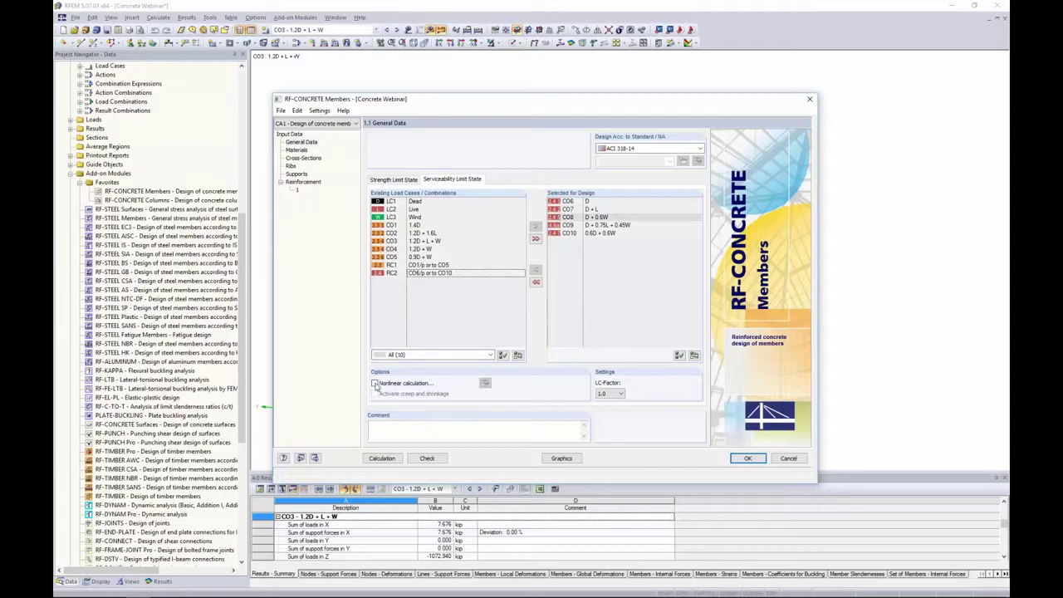
# Step: Try the nonlinear calculation with creep and shrinkage, inspect its iteration parameters, and disable it again
pyautogui.click(374, 383)
pyautogui.click(375, 393)
pyautogui.click(485, 385)
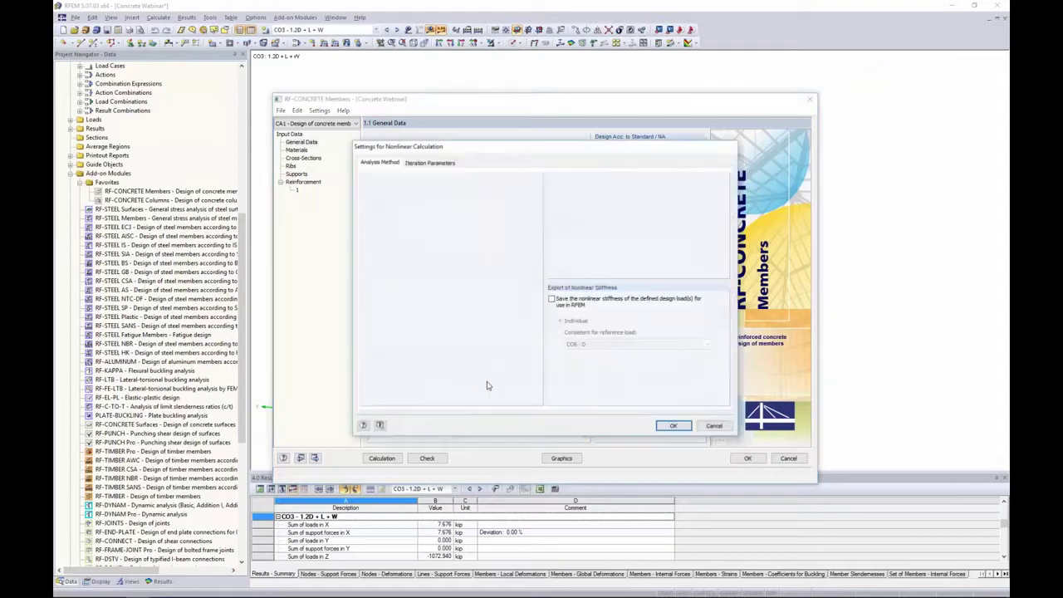
pyautogui.click(437, 165)
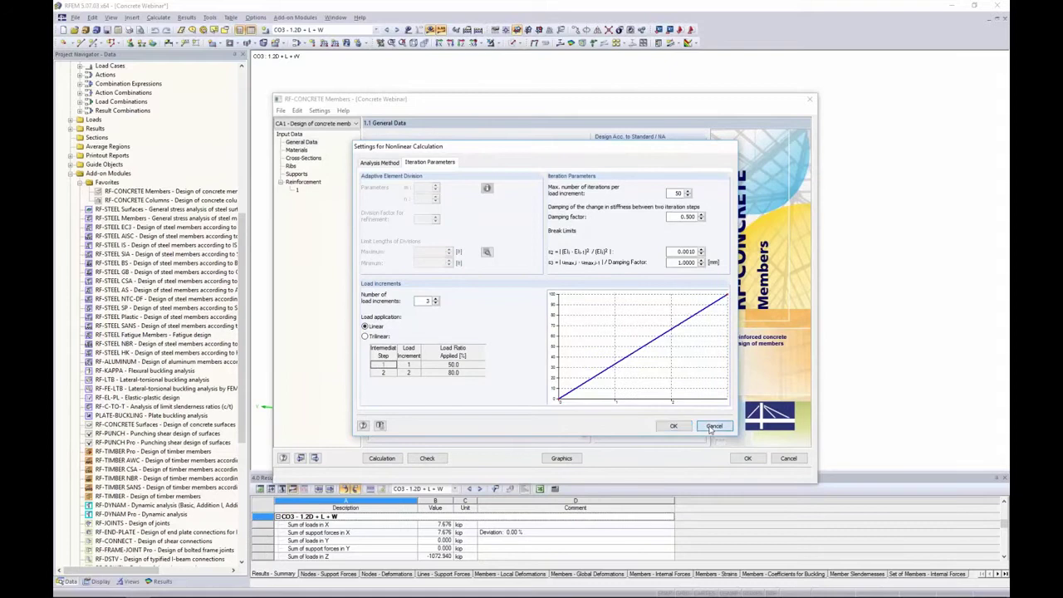
pyautogui.click(712, 425)
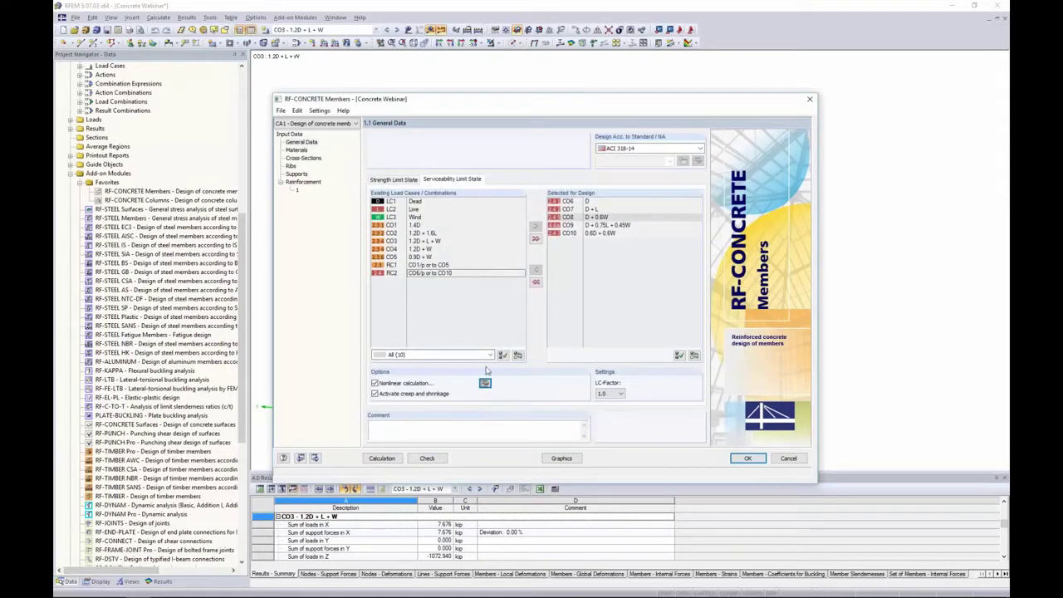
pyautogui.click(374, 383)
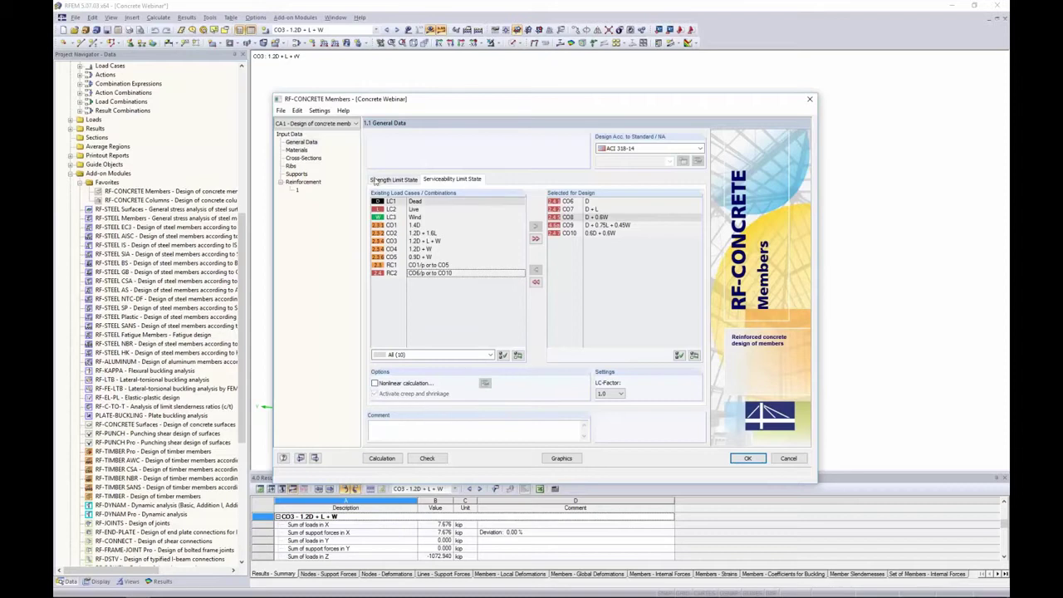
# Step: Review the strength limit state selection, the concrete and reinforcing steel materials, and the cross-sections with their members in the model
pyautogui.click(374, 182)
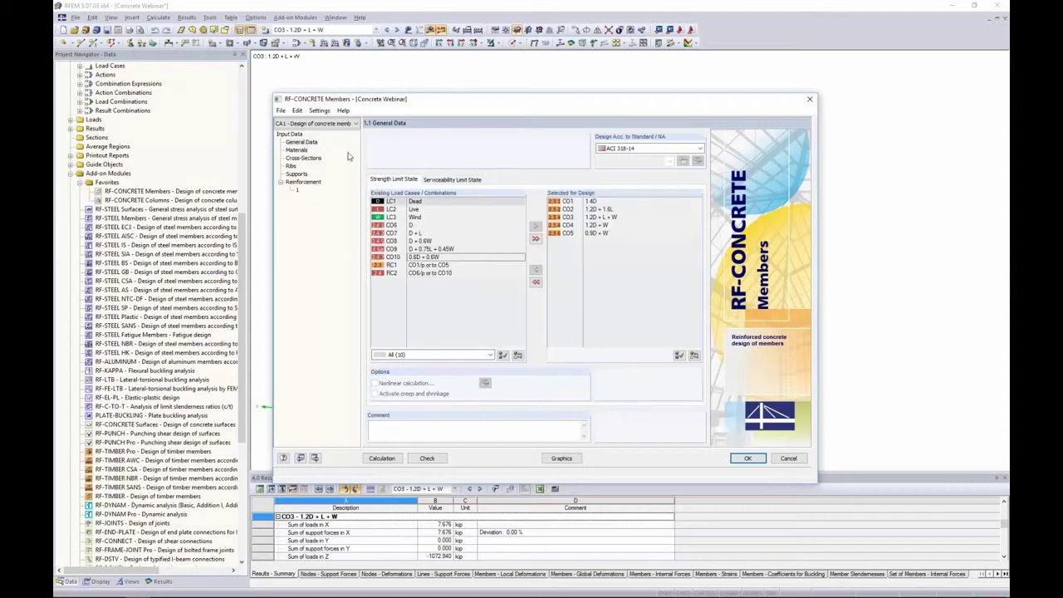
pyautogui.click(297, 150)
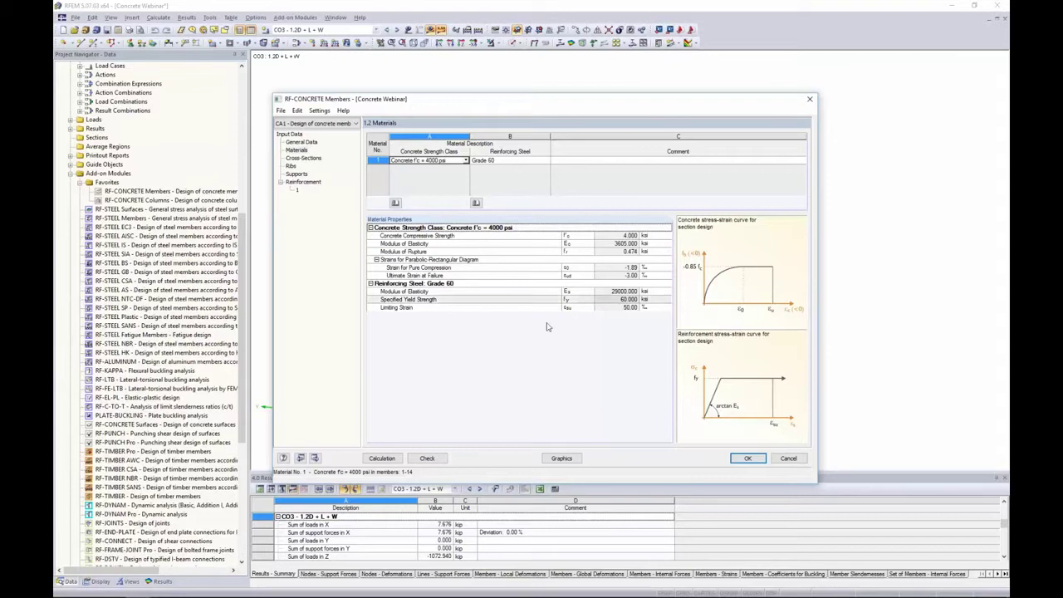
pyautogui.click(308, 163)
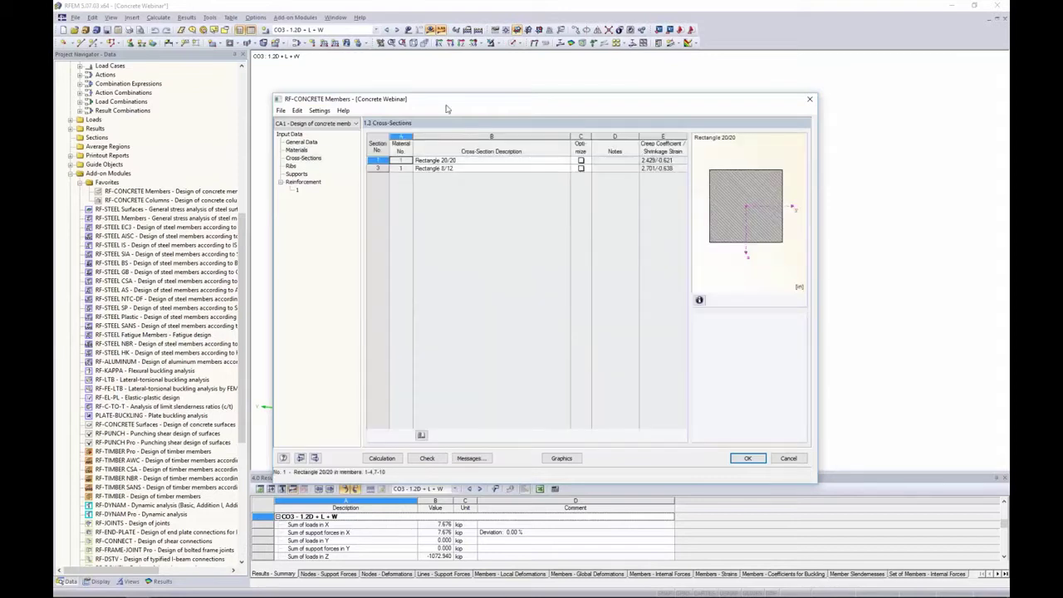
pyautogui.moveTo(447, 100); pyautogui.dragTo(449, 280)
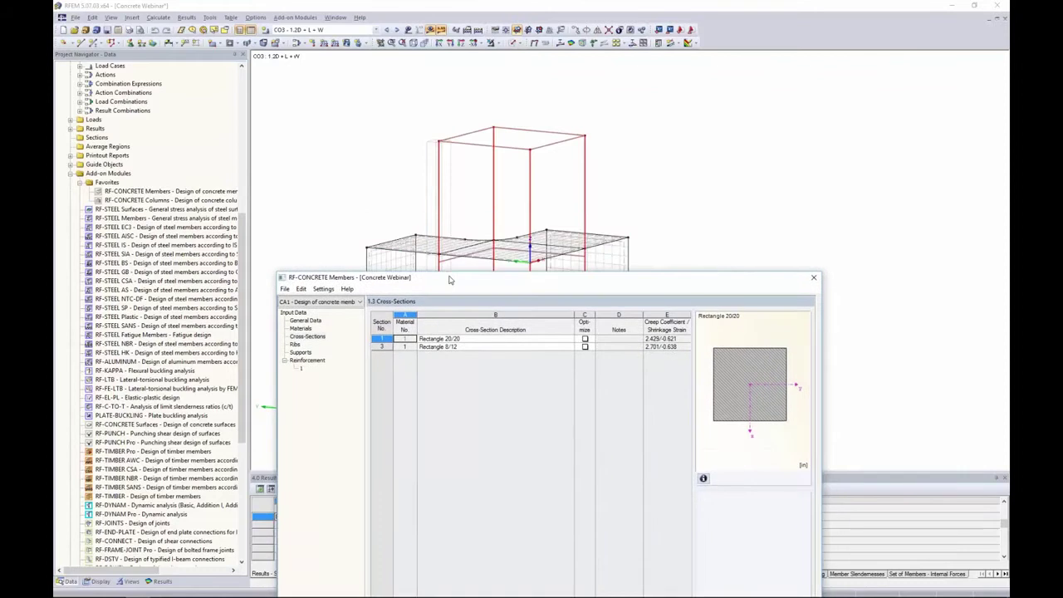
pyautogui.moveTo(728, 283); pyautogui.dragTo(711, 120)
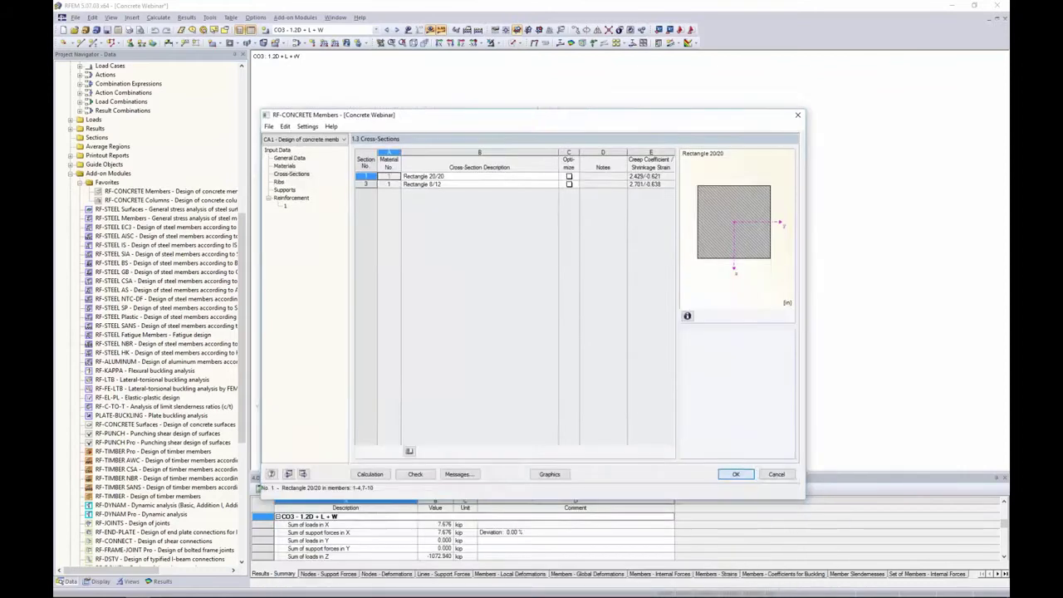
# Step: Accept the RF-CONCRETE Members input and display the model as a solid transparent rendering
pyautogui.click(735, 474)
pyautogui.click(515, 43)
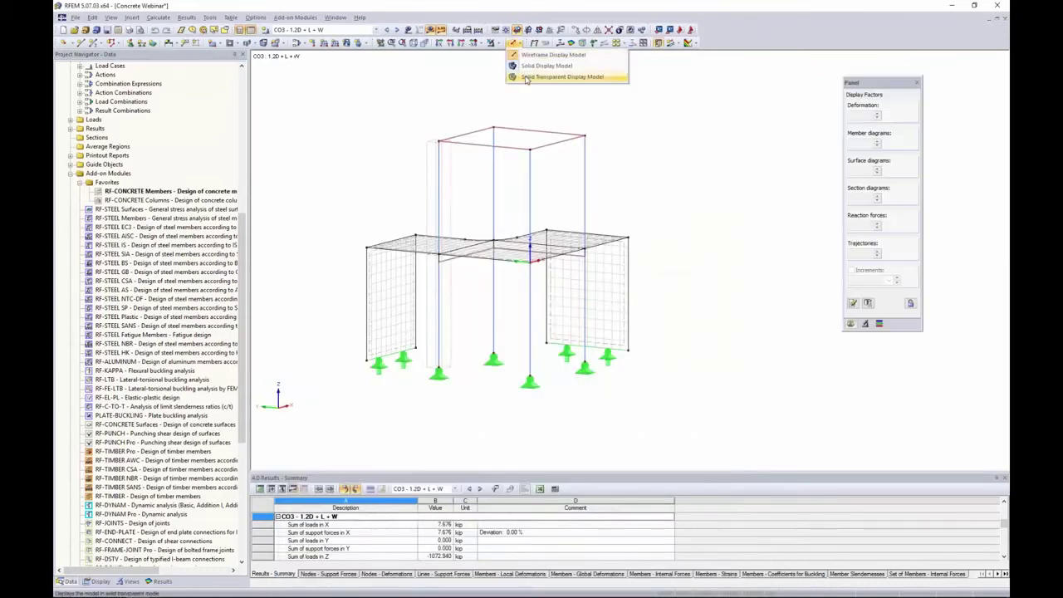
pyautogui.click(525, 77)
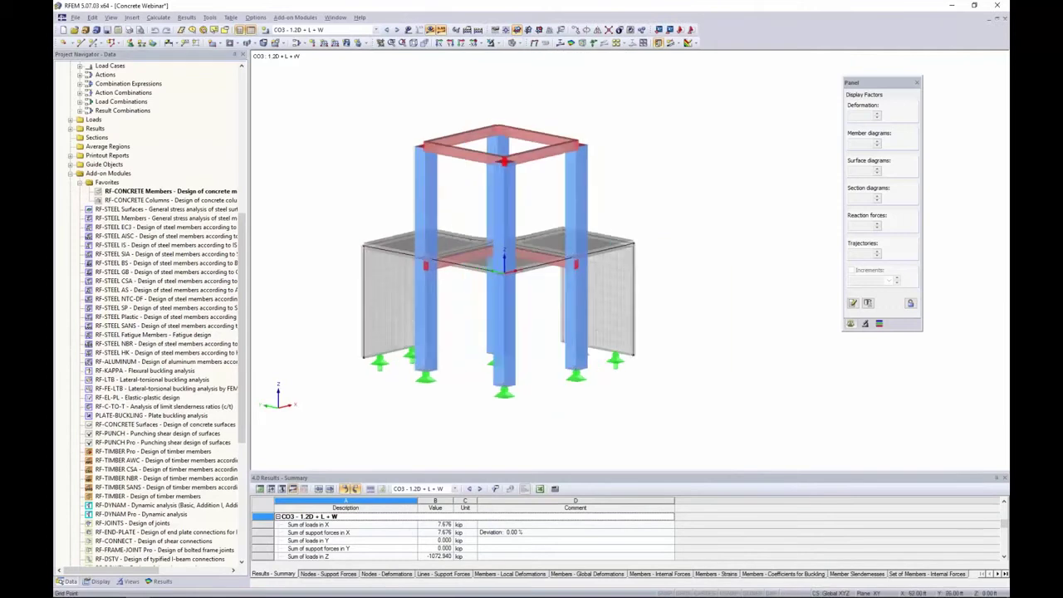
# Step: Reopen the RF-CONCRETE Members module and check which model members use the Rectangle 20/20 and Rectangle 8/12 cross-sections
pyautogui.doubleClick(166, 191)
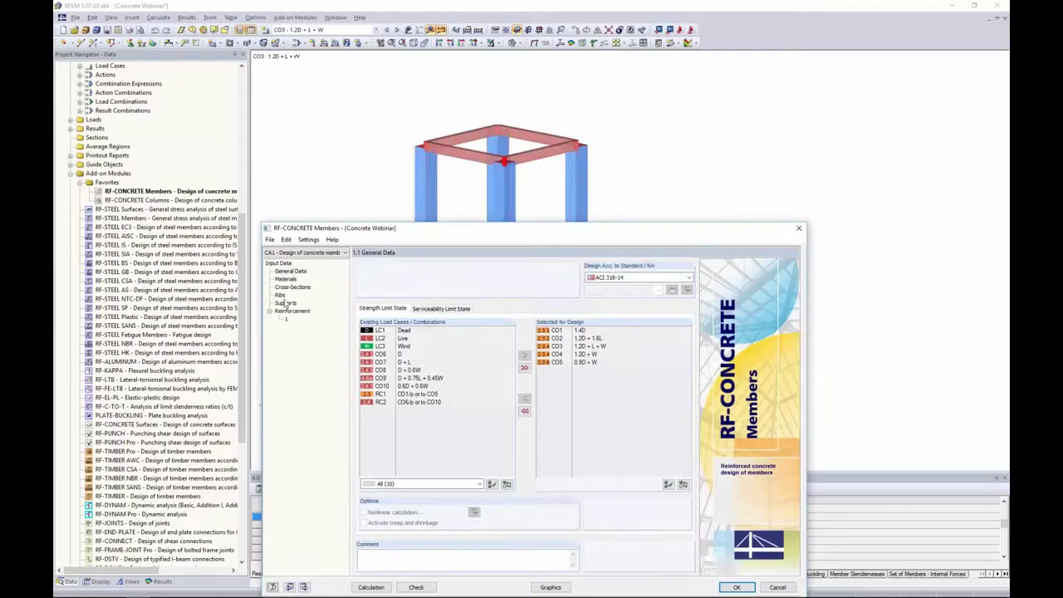
pyautogui.click(288, 288)
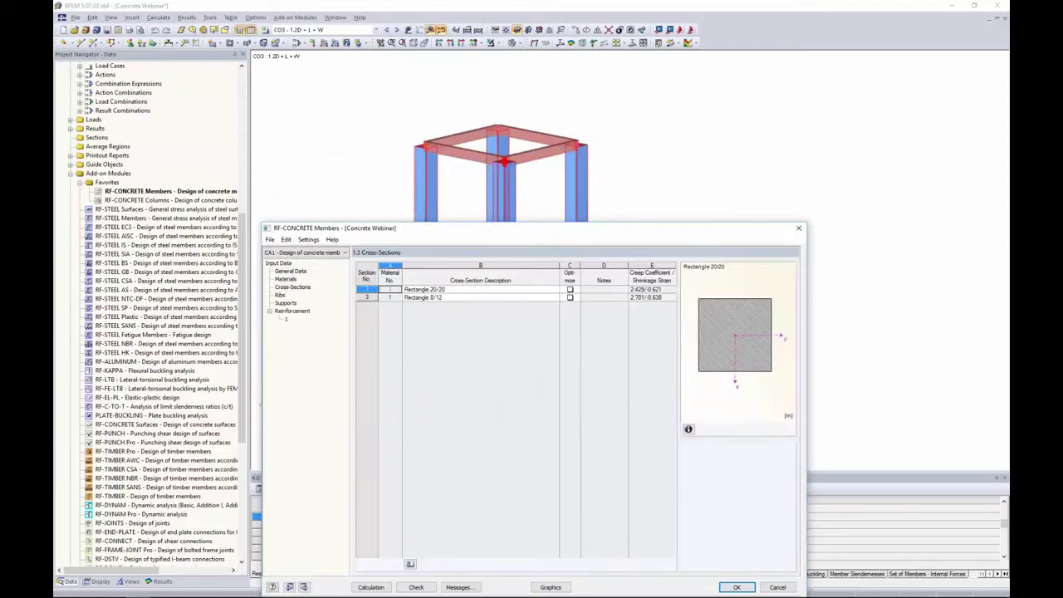
pyautogui.click(421, 290)
pyautogui.click(421, 296)
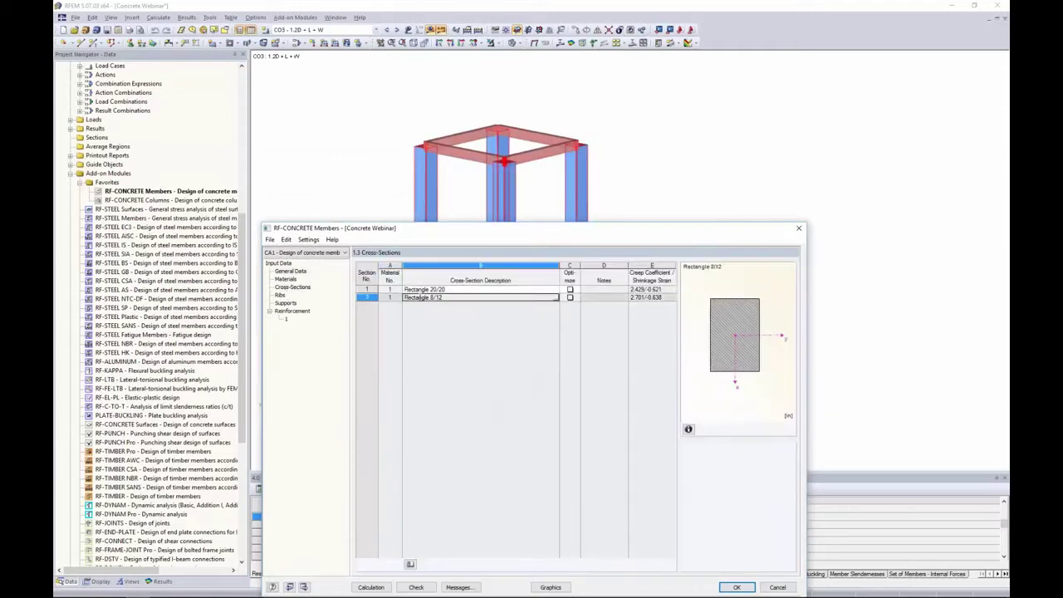
pyautogui.moveTo(429, 239); pyautogui.dragTo(427, 305)
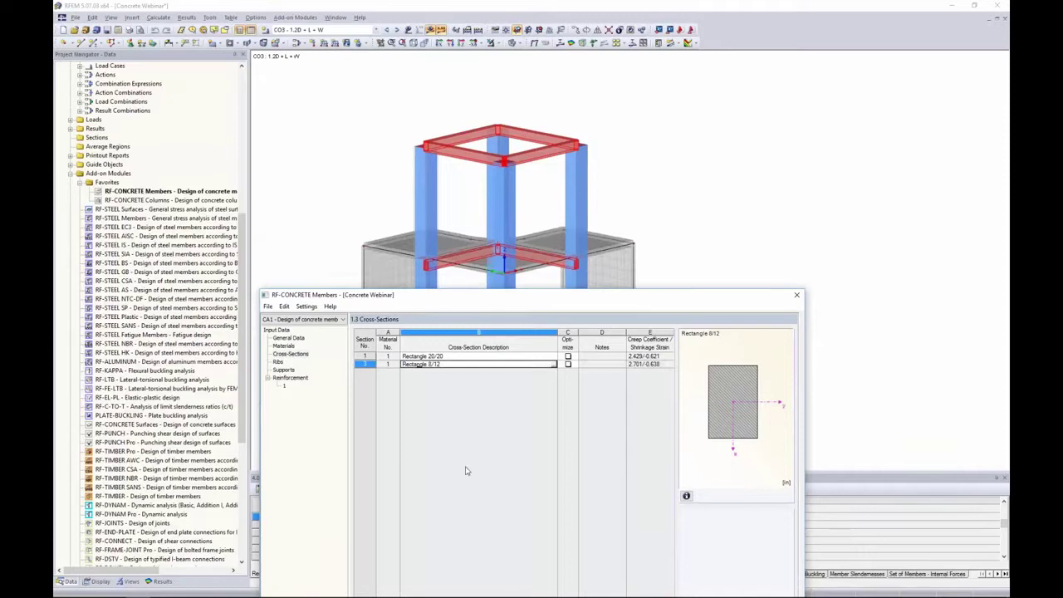
pyautogui.click(469, 356)
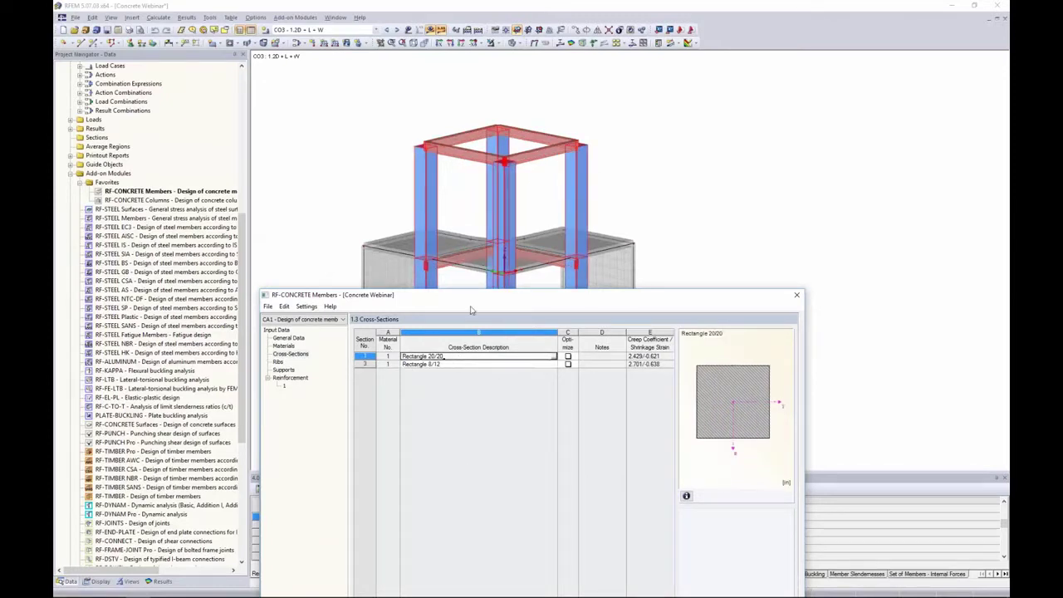
pyautogui.moveTo(470, 309); pyautogui.dragTo(496, 140)
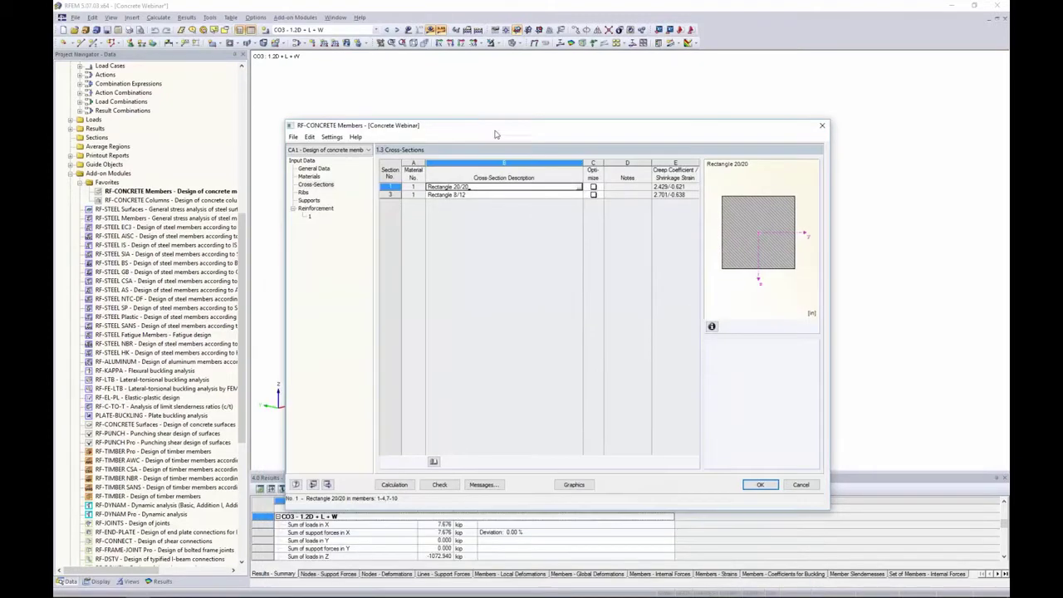
# Step: Try the width and height optimization options for the Rectangle 20/20 cross-section and discard the optimization parameters
pyautogui.click(592, 187)
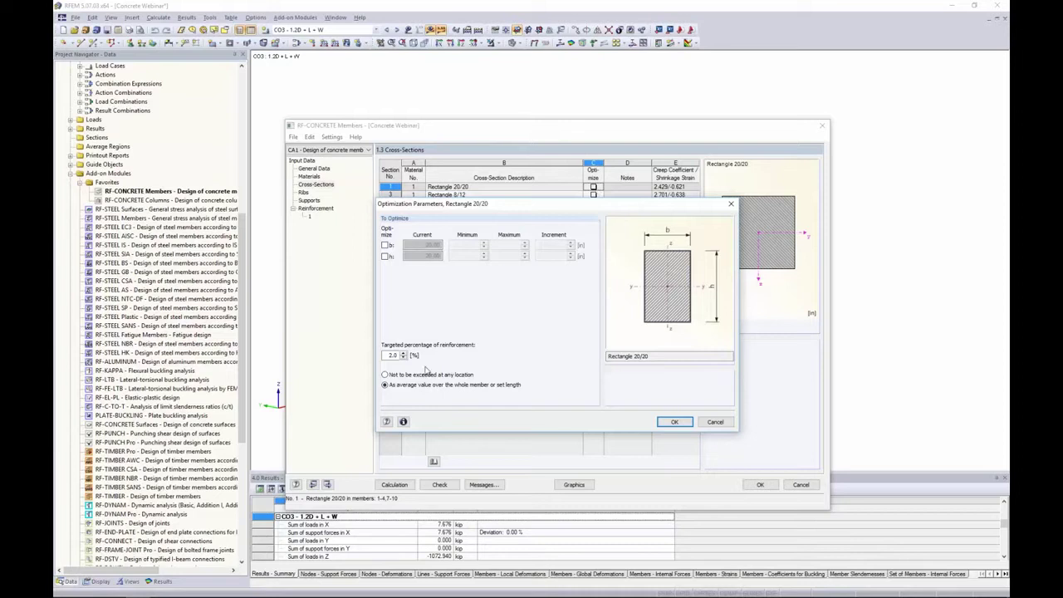
pyautogui.click(385, 247)
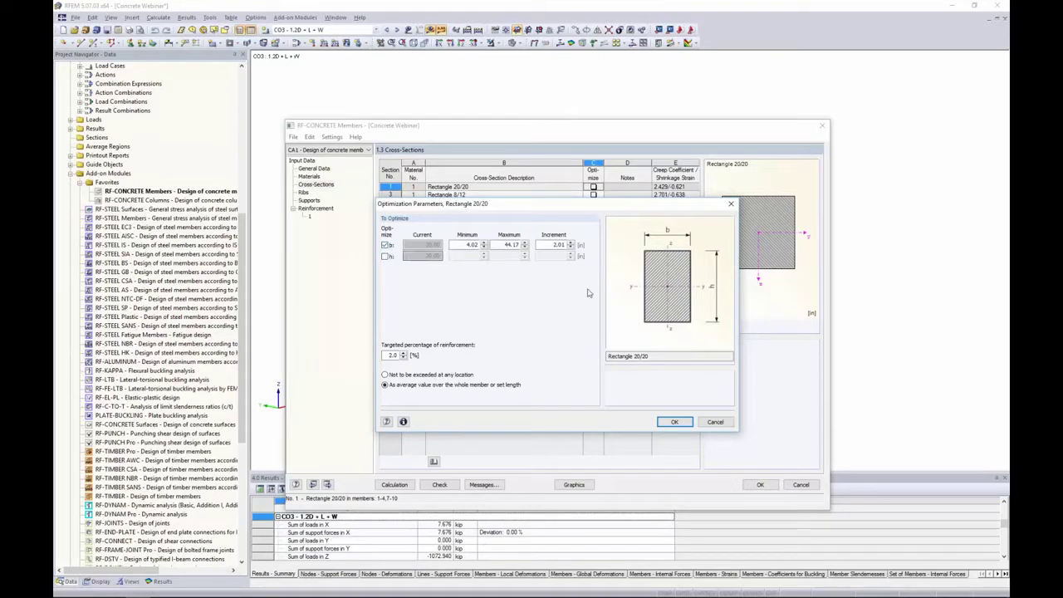
pyautogui.click(384, 257)
pyautogui.click(385, 257)
pyautogui.click(385, 246)
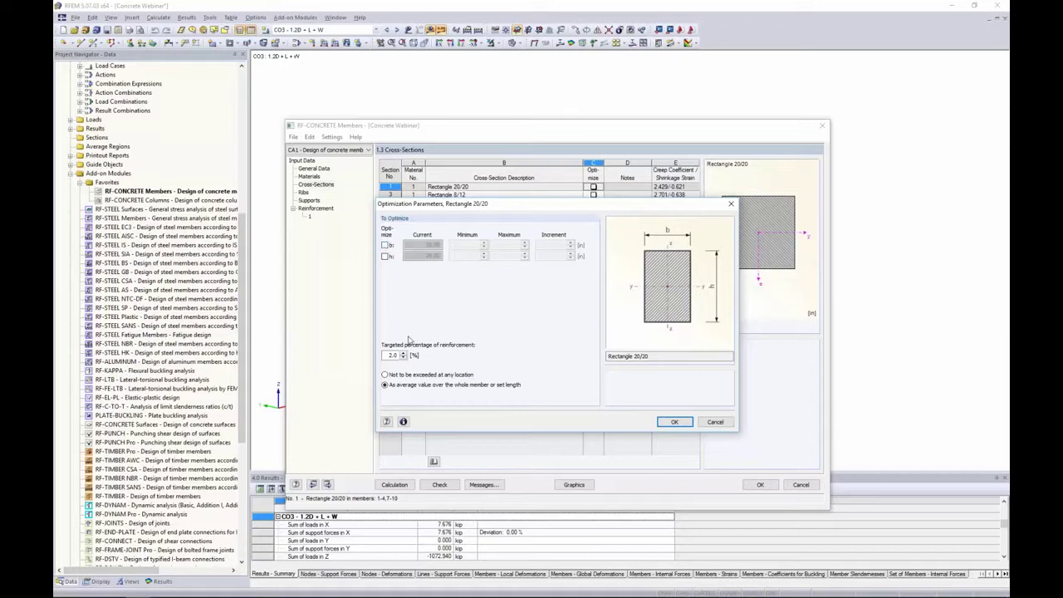
pyautogui.click(707, 420)
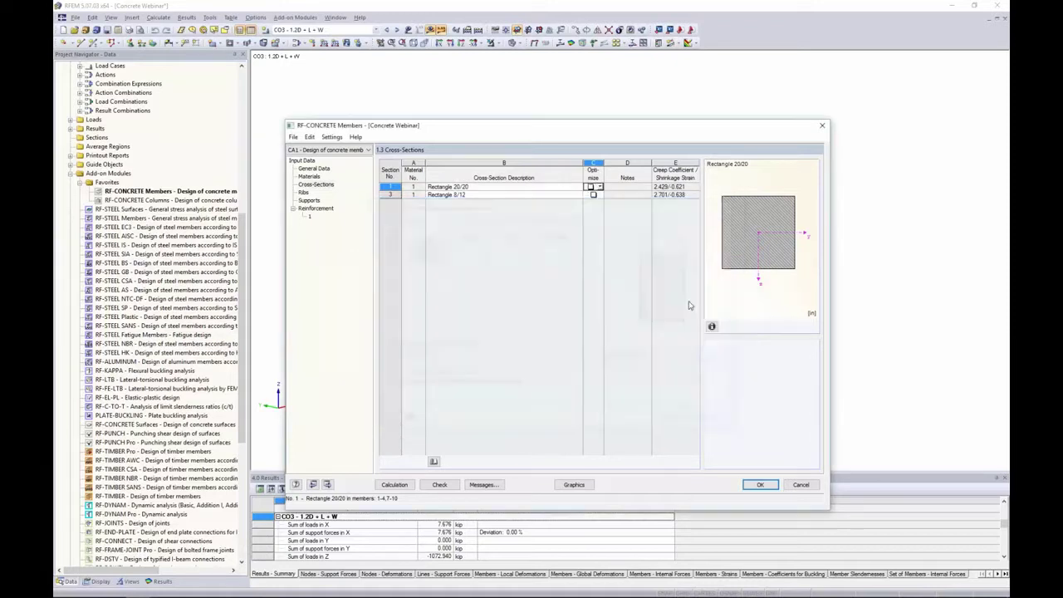
# Step: Review the serviceability limit state load combinations and nonlinear calculation option in the general data, then return to the cross-sections
pyautogui.click(314, 168)
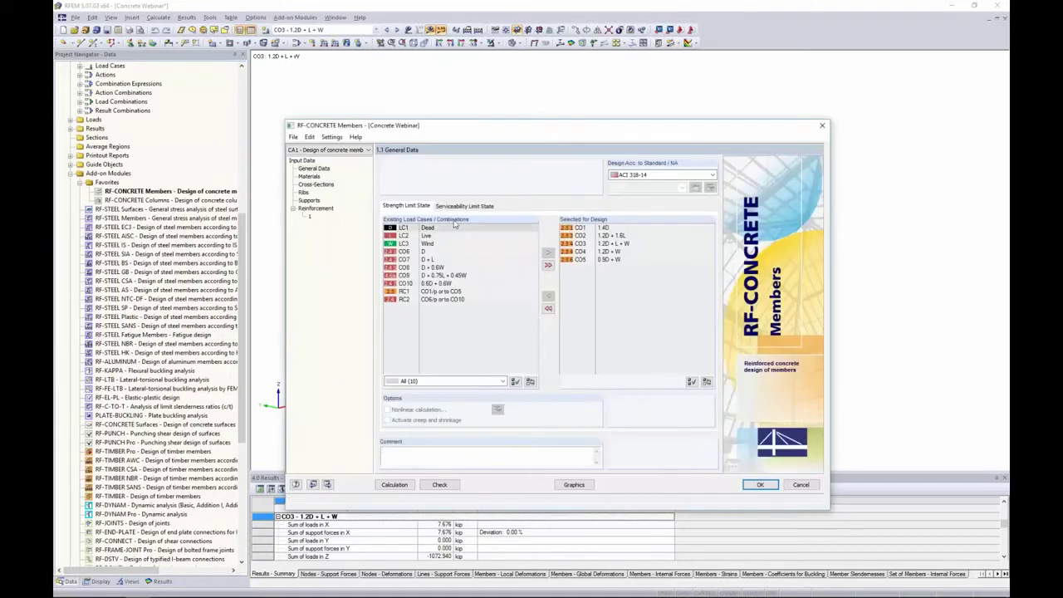
pyautogui.click(459, 207)
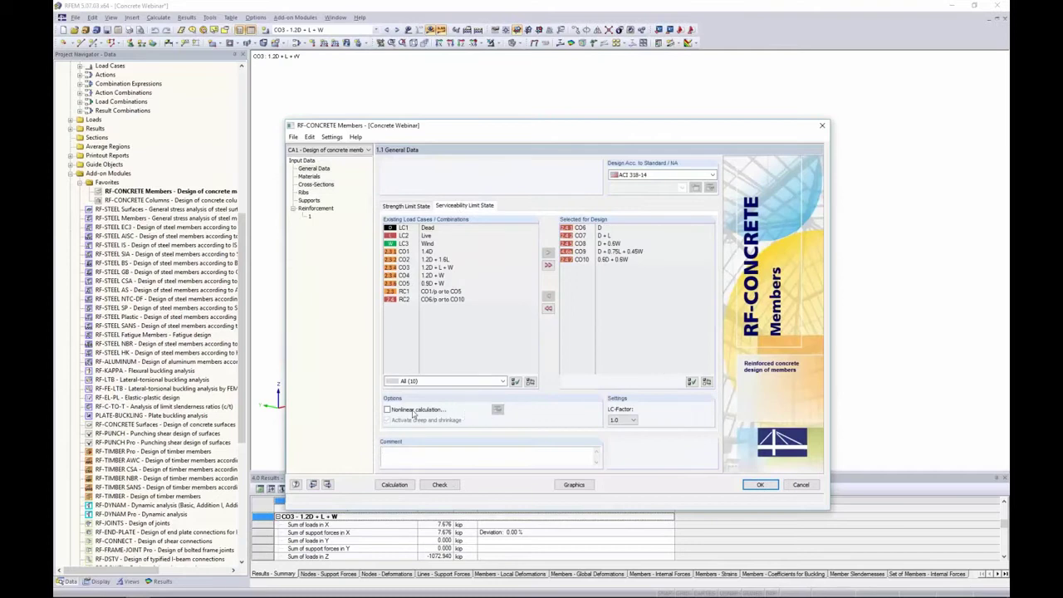
pyautogui.click(316, 184)
# Step: Review the rib data for members 5 and 6, locating the members in the model and checking their effective widths
pyautogui.click(304, 193)
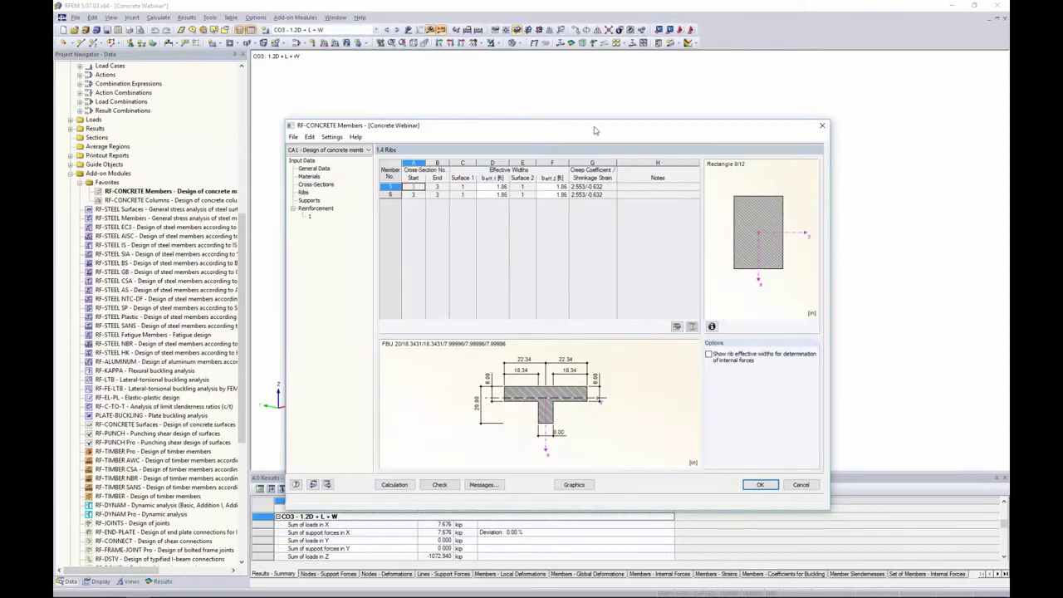
pyautogui.moveTo(595, 130); pyautogui.dragTo(597, 314)
pyautogui.click(416, 377)
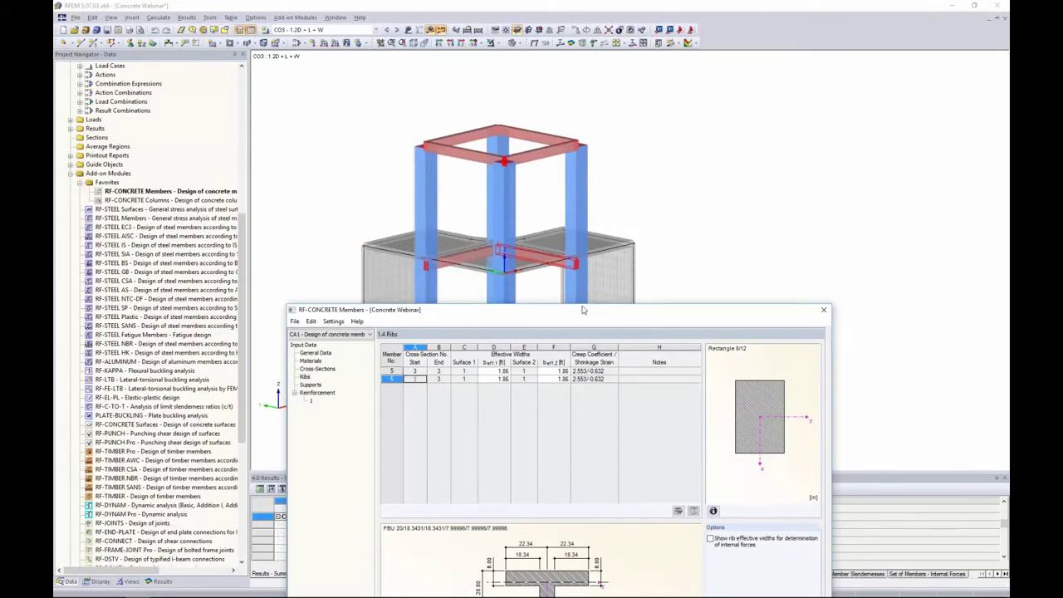
pyautogui.moveTo(585, 310); pyautogui.dragTo(577, 129)
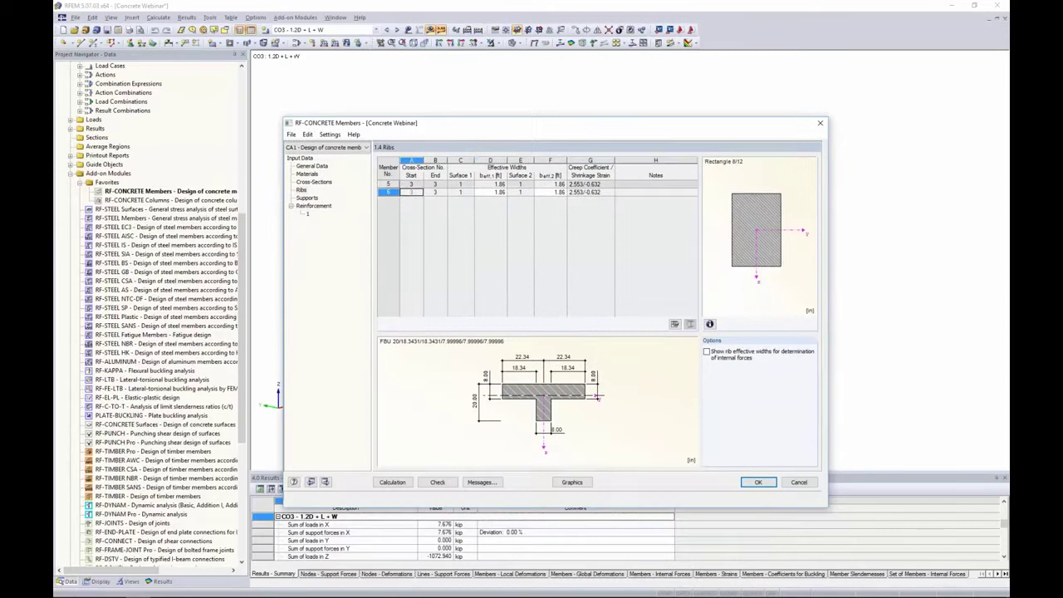
pyautogui.click(496, 185)
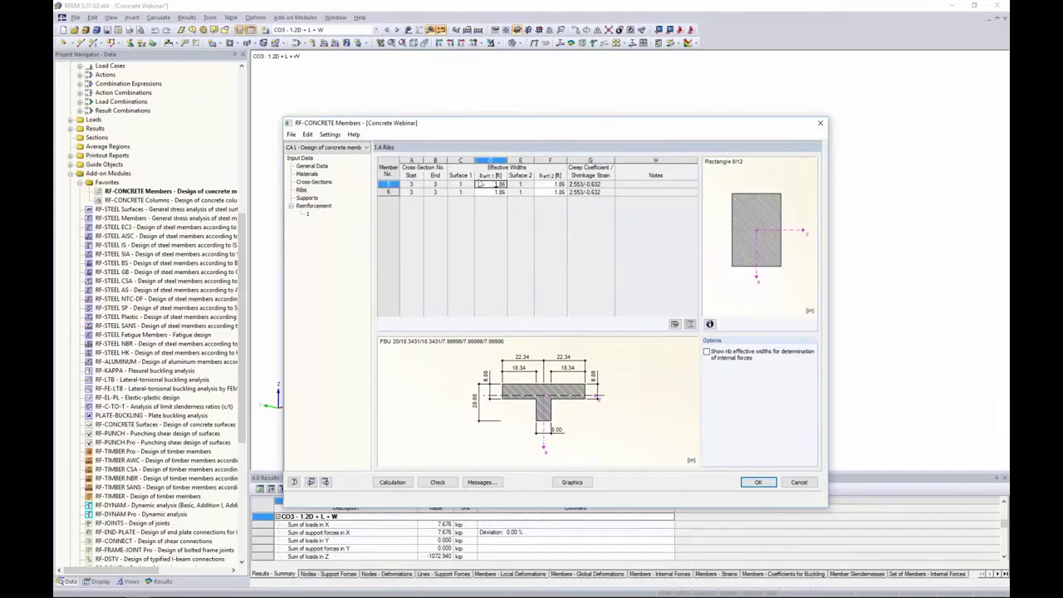
# Step: Define supports at the upper corner nodes 19 and 21-23 of the frame by selecting them graphically
pyautogui.click(307, 198)
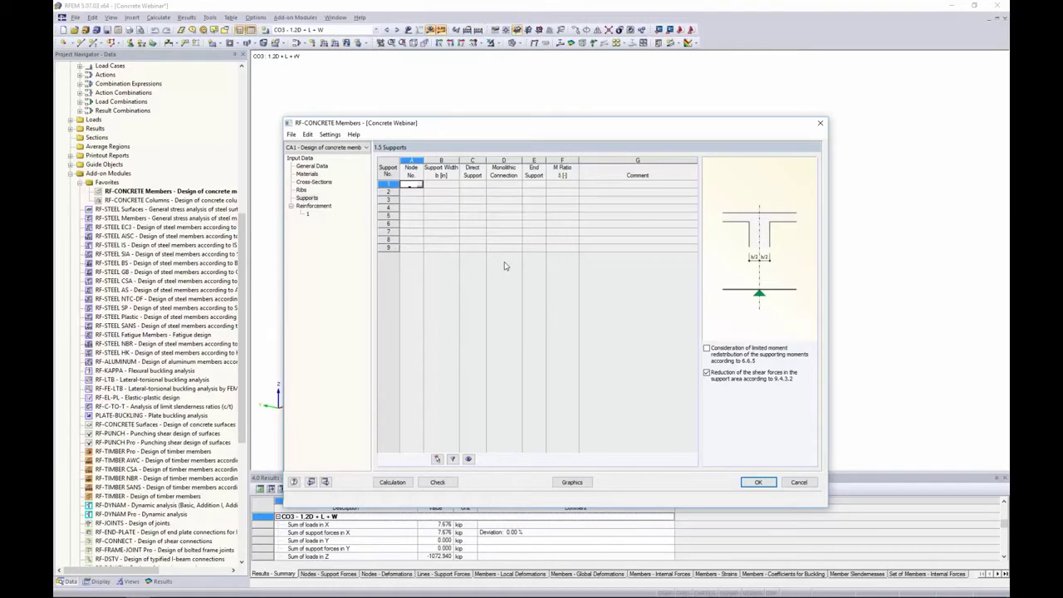
pyautogui.moveTo(499, 124); pyautogui.dragTo(501, 287)
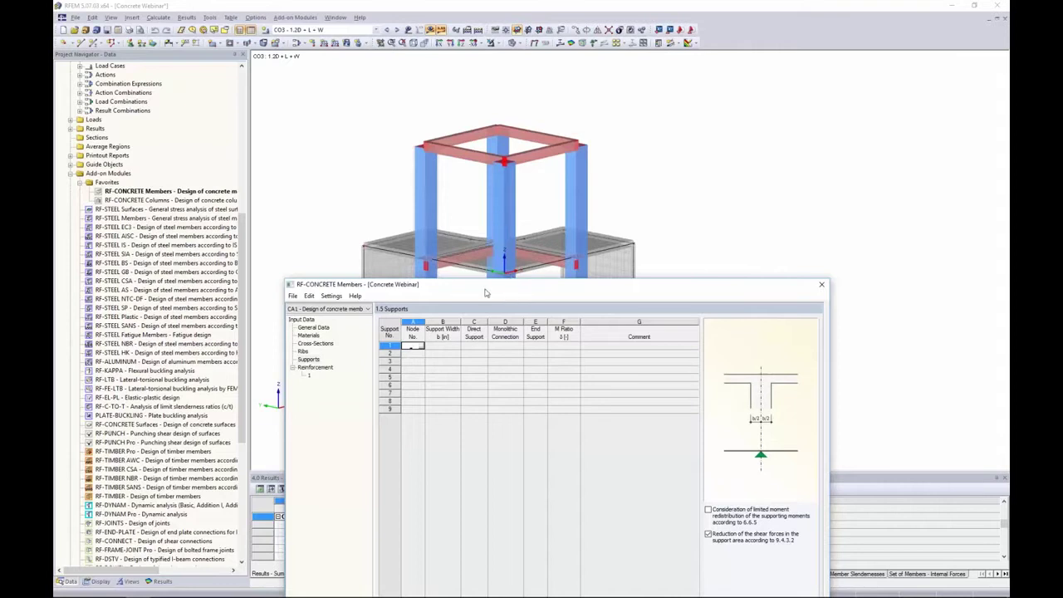
pyautogui.moveTo(487, 287); pyautogui.dragTo(491, 154)
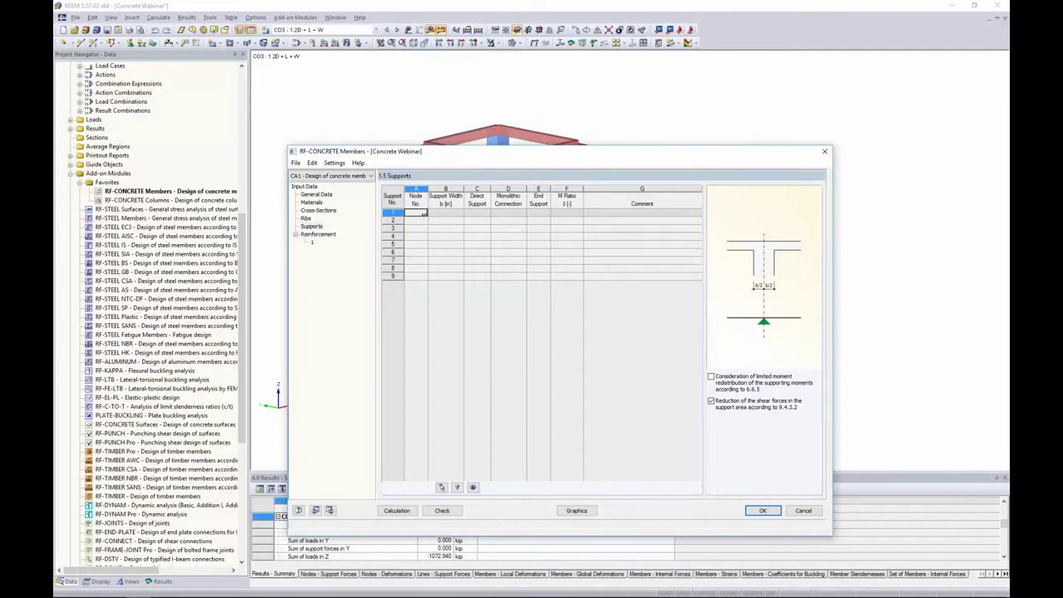
pyautogui.click(423, 213)
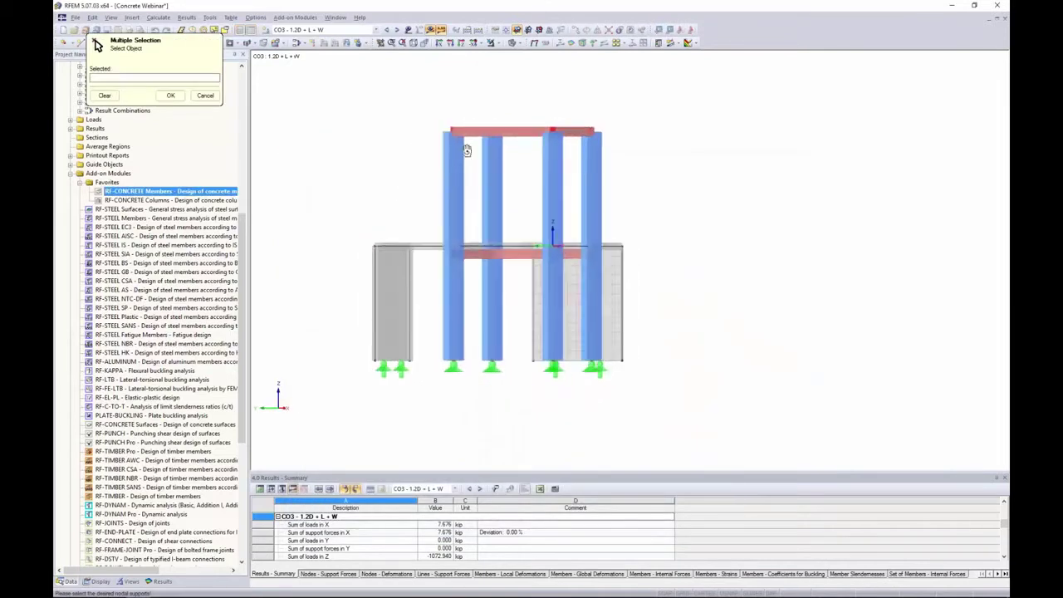
pyautogui.moveTo(420, 104); pyautogui.dragTo(654, 163)
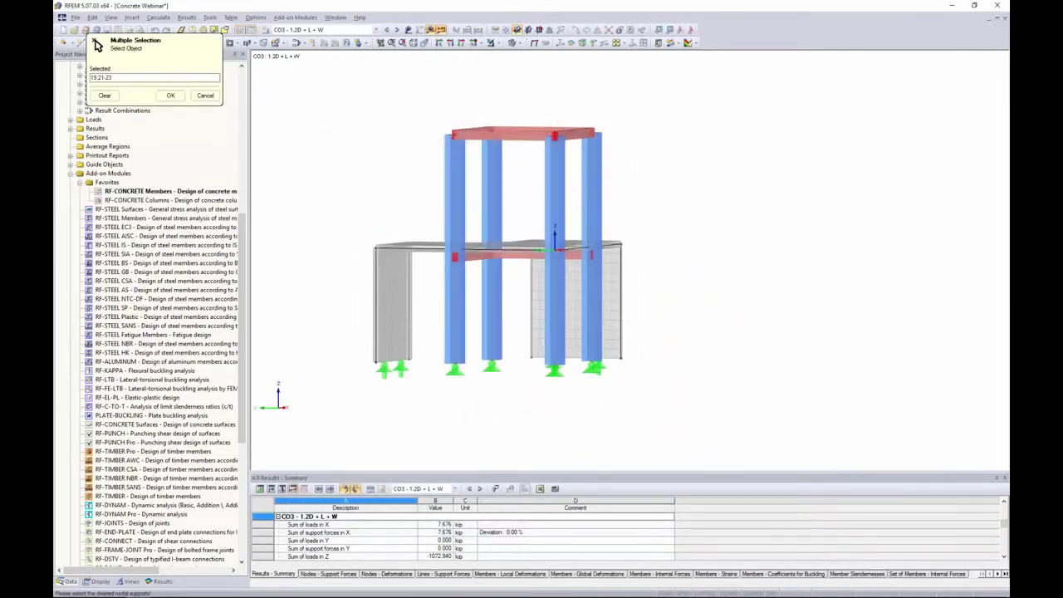
pyautogui.keyDown('ctrl'); pyautogui.moveTo(614, 95); pyautogui.dragTo(545, 132, button='middle'); pyautogui.keyUp('ctrl')
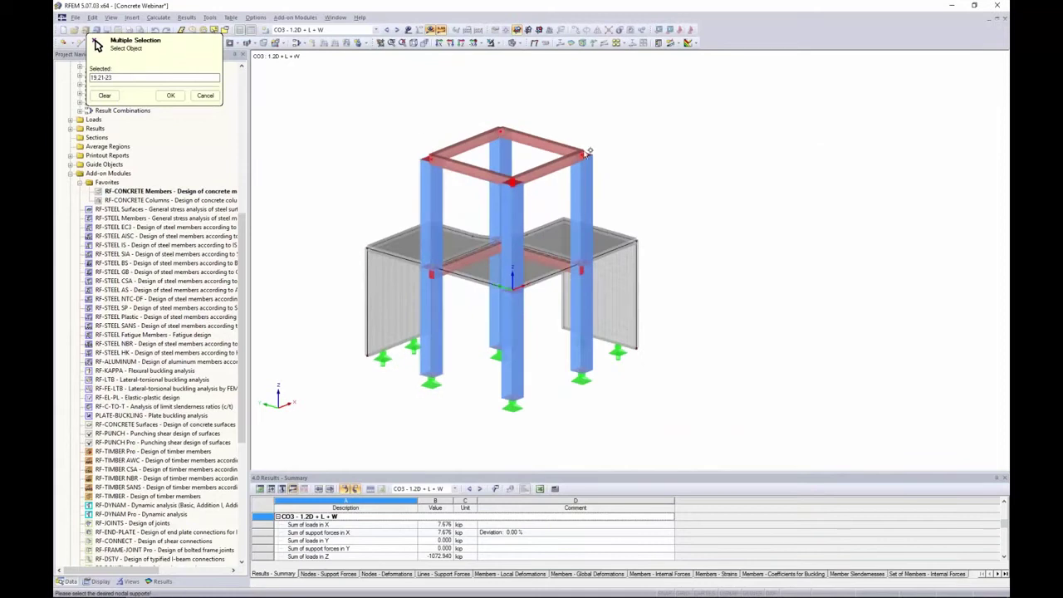
pyautogui.click(170, 95)
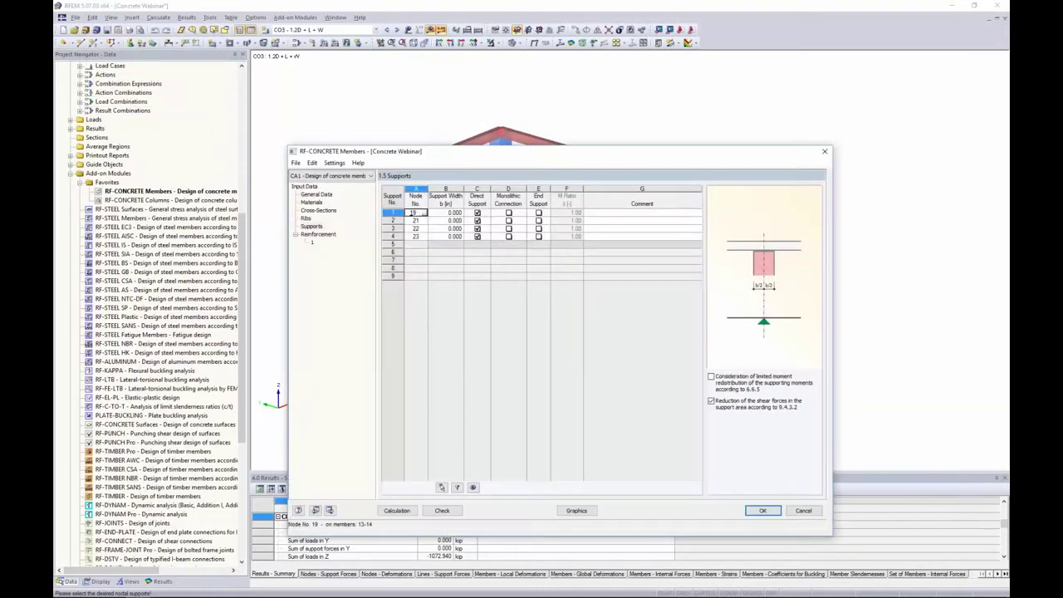
# Step: Set the support width to 20 in for all four supports at nodes 19, 21, 22 and 23
pyautogui.click(446, 212)
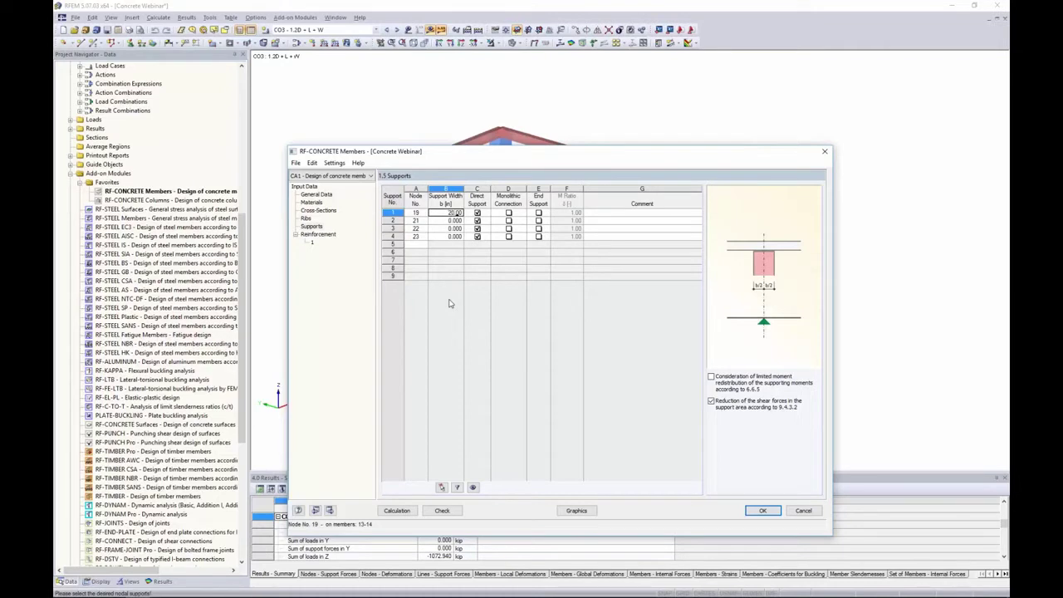
pyautogui.press('Return')
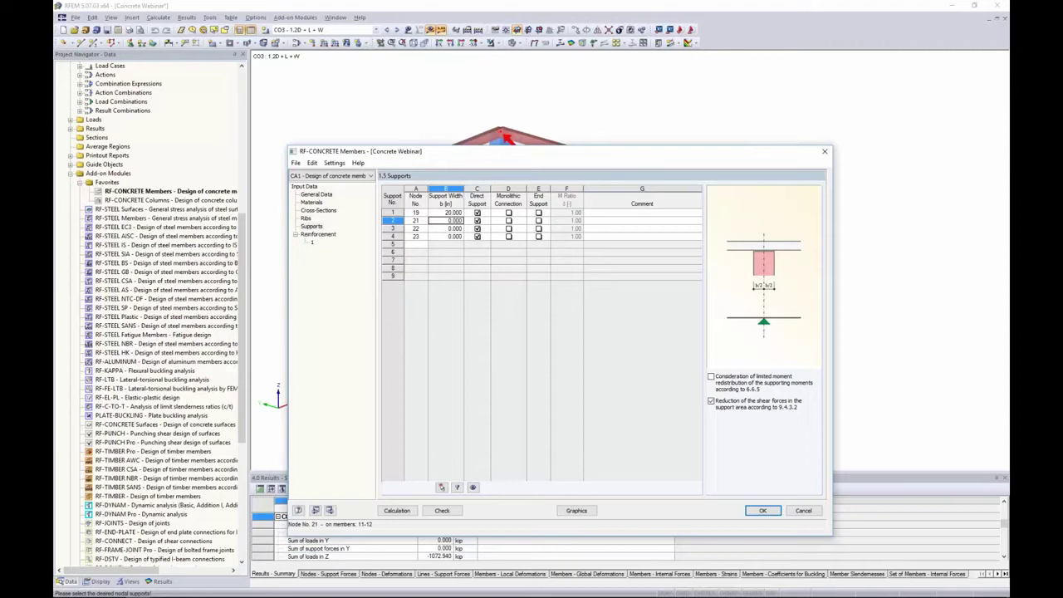
pyautogui.write('20')
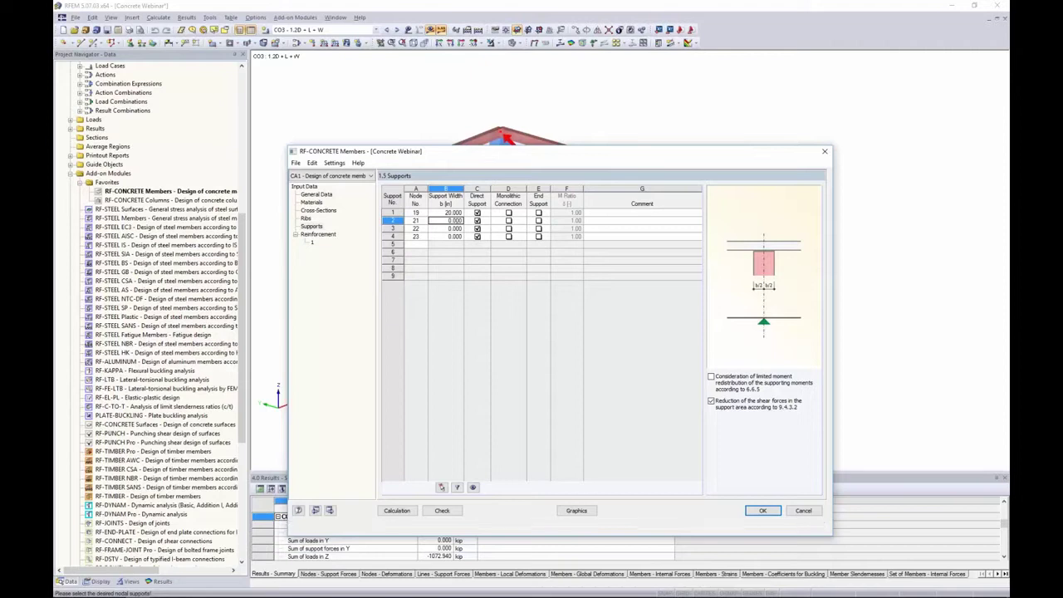
pyautogui.press('Return')
pyautogui.write('20')
pyautogui.press('Return')
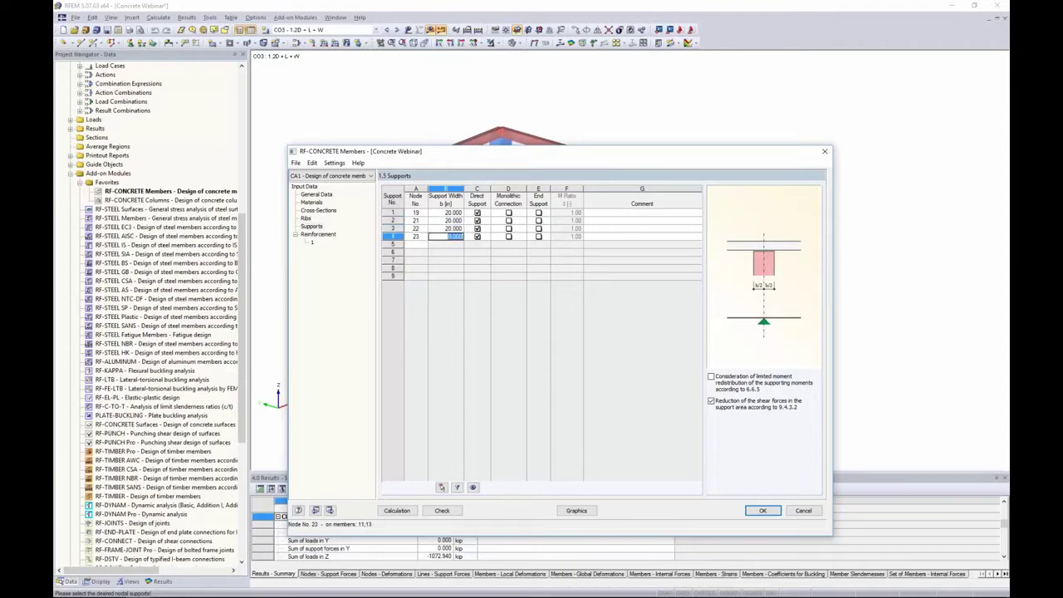
pyautogui.write('20')
pyautogui.press('Return')
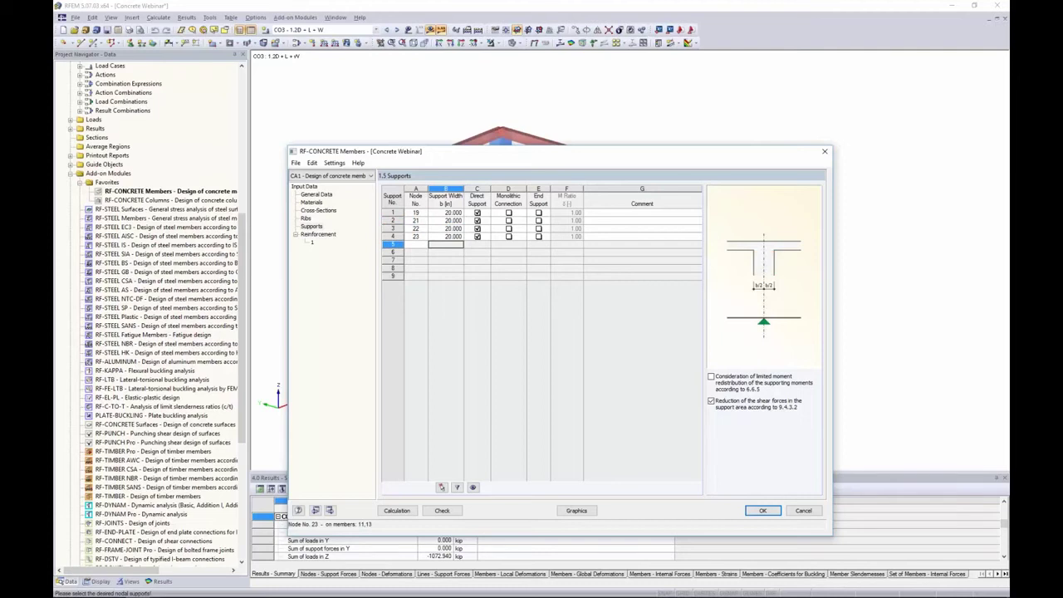
# Step: Try the support at node 19 without direct support and with a monolithic connection, restoring the original setting each time
pyautogui.click(451, 213)
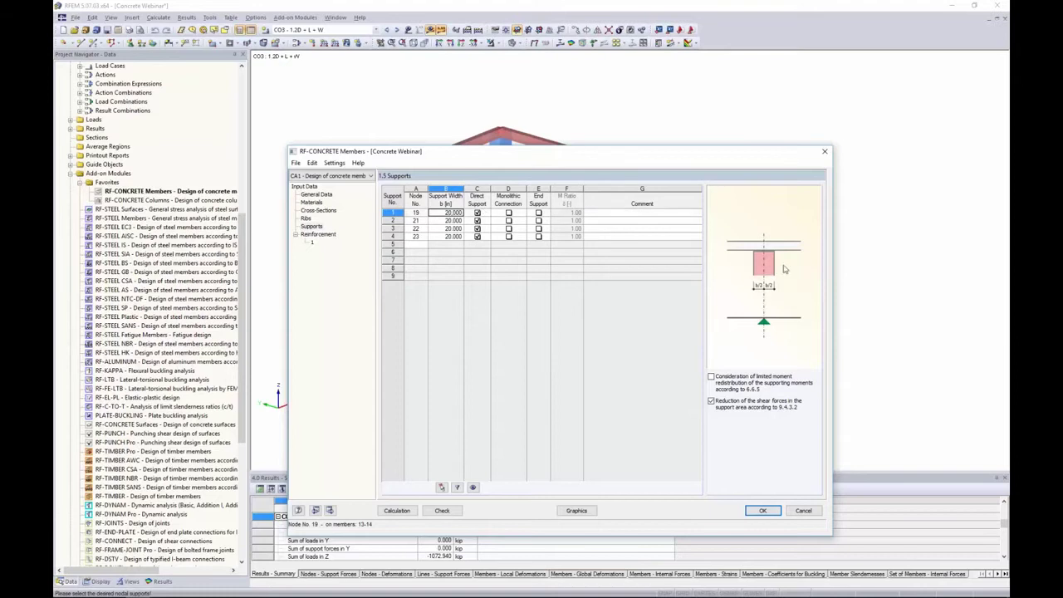
pyautogui.click(478, 212)
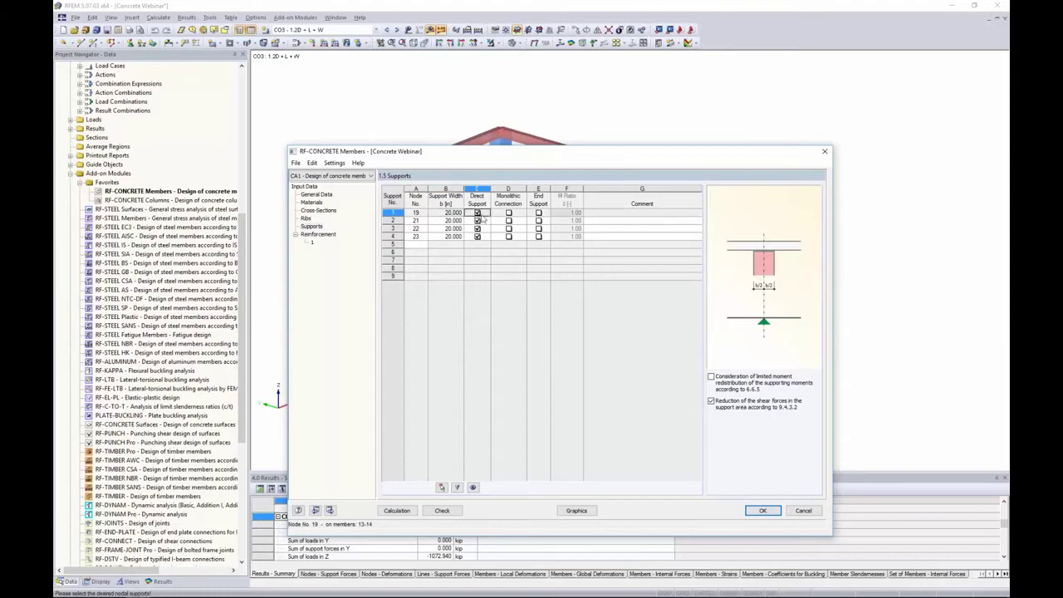
pyautogui.click(478, 214)
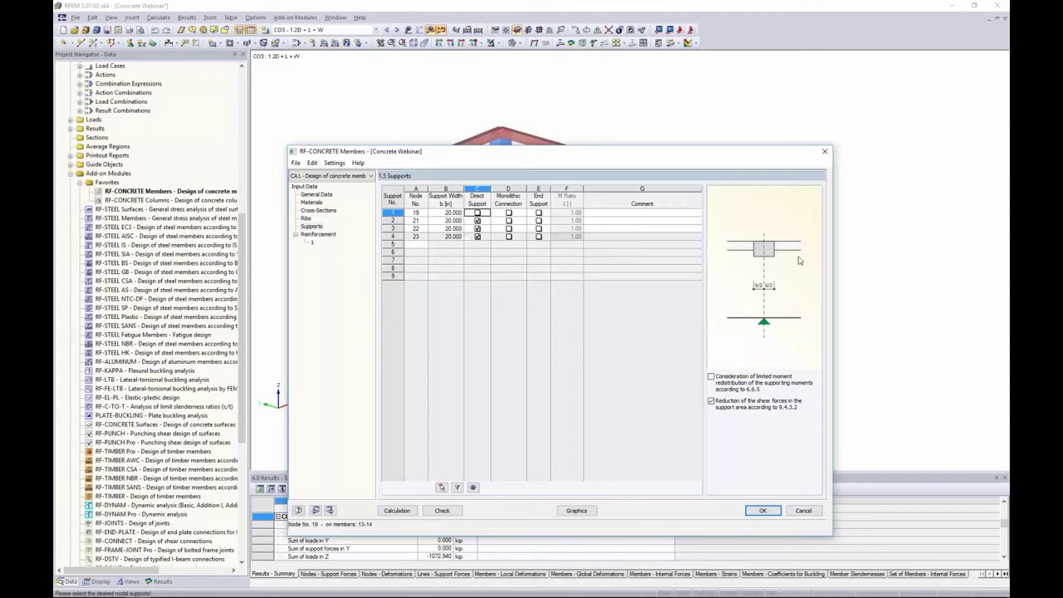
pyautogui.click(477, 214)
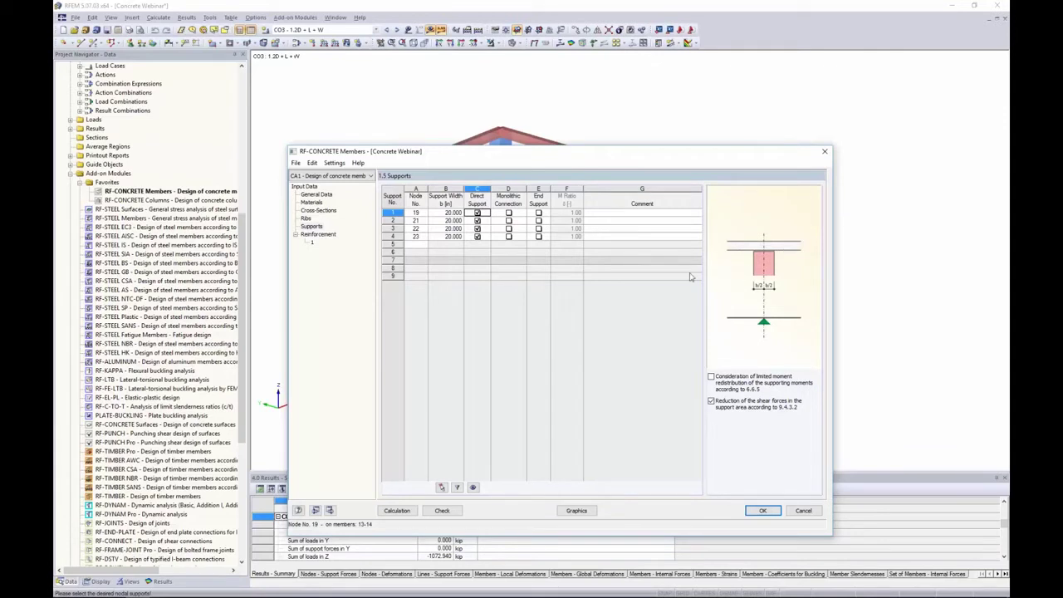
pyautogui.click(509, 213)
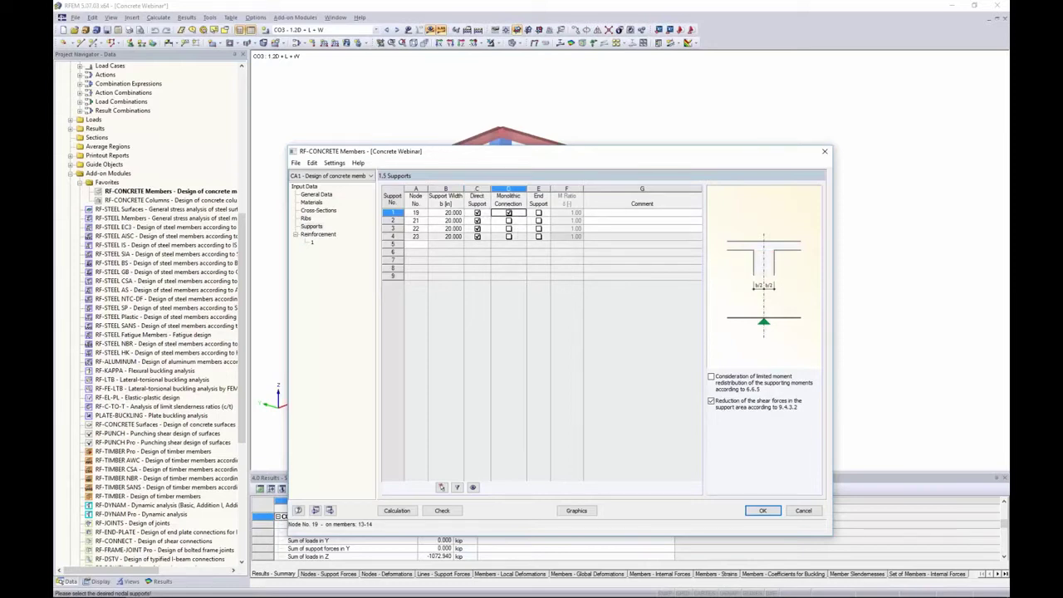
pyautogui.click(508, 213)
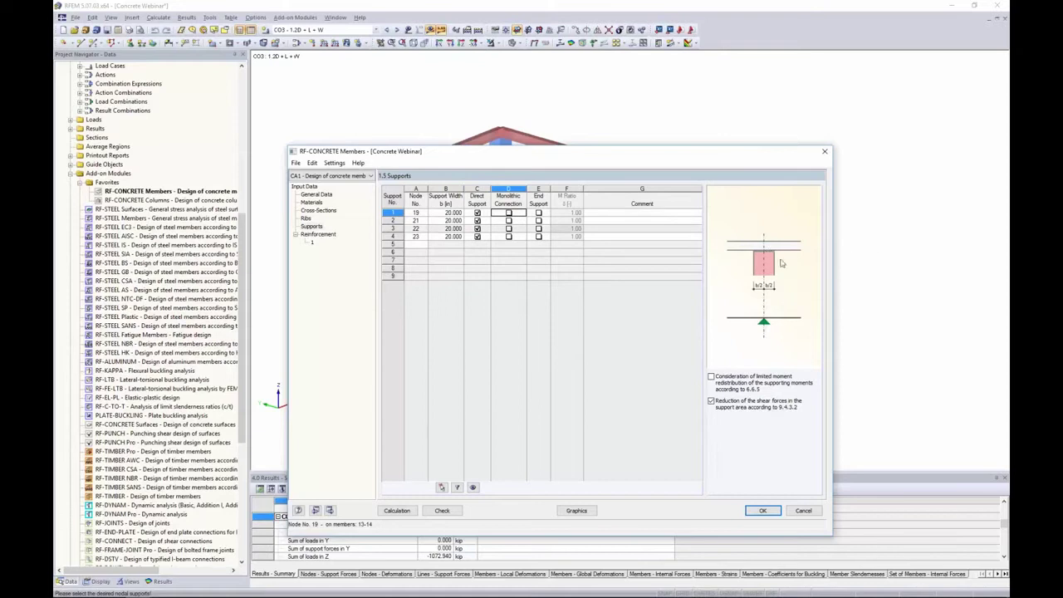
# Step: Mark the support at node 19 as an end support
pyautogui.click(538, 213)
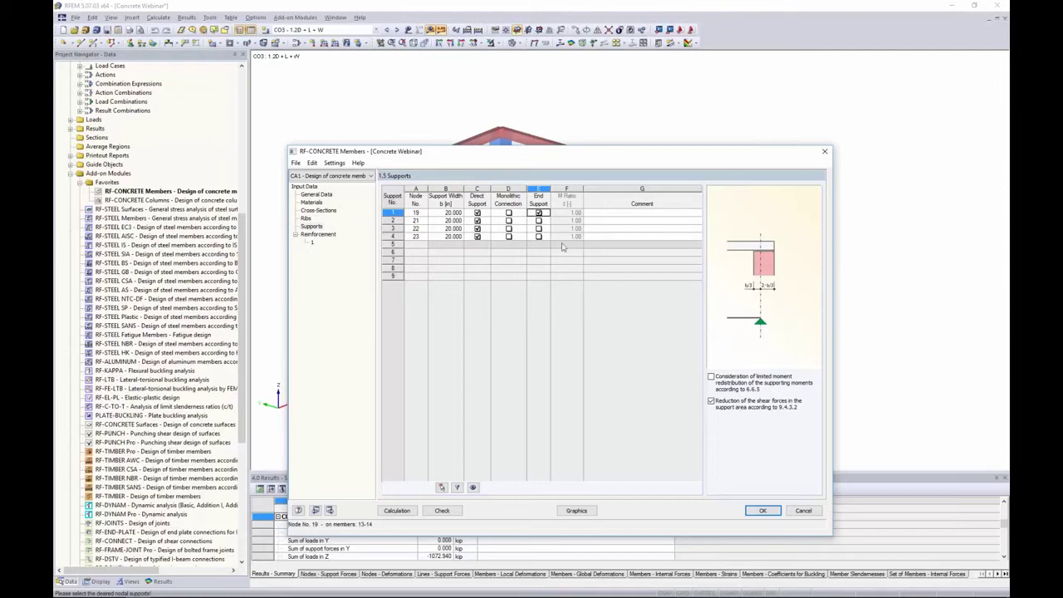
# Step: Mark the remaining supports at nodes 21, 22 and 23 as end supports
pyautogui.click(538, 220)
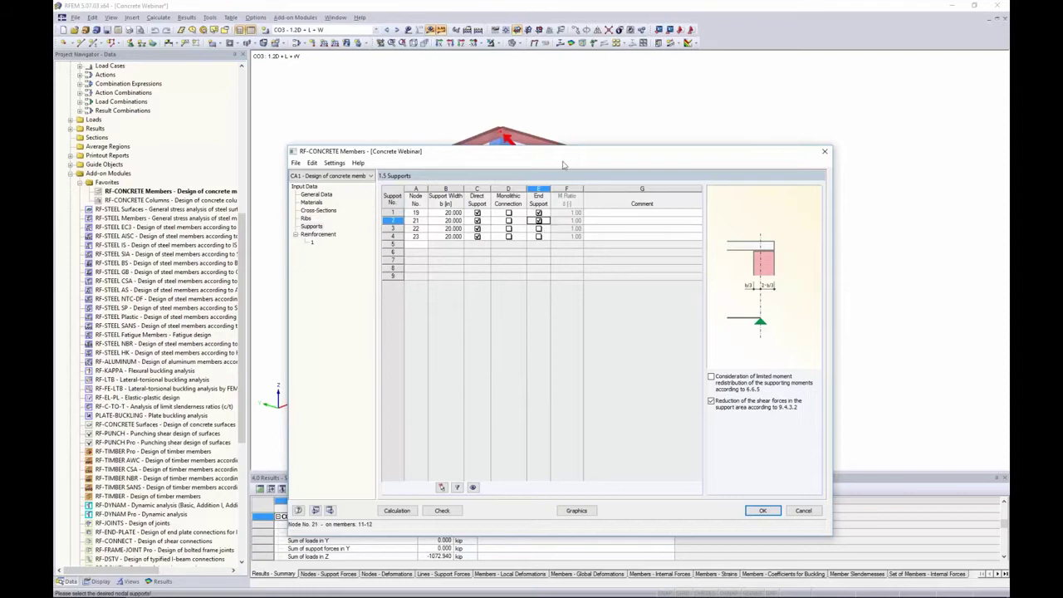
pyautogui.moveTo(565, 156); pyautogui.dragTo(563, 243)
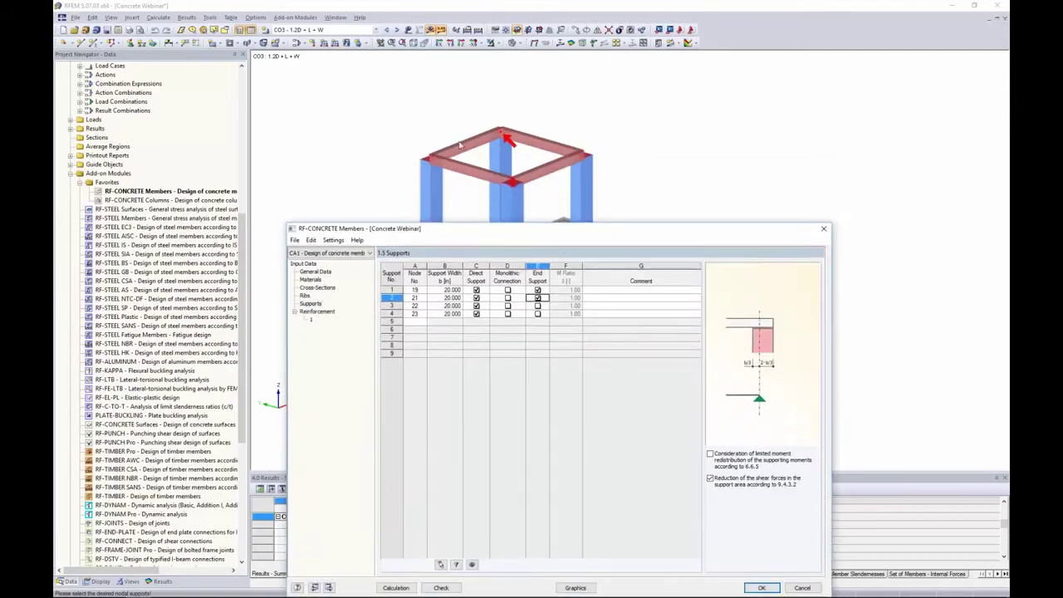
pyautogui.click(537, 287)
pyautogui.click(537, 313)
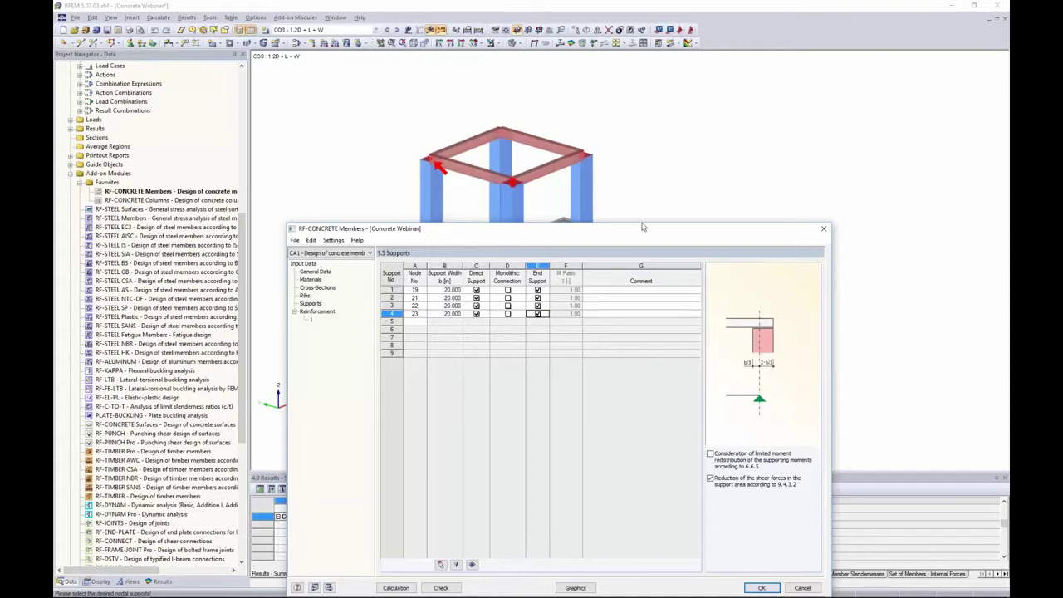
pyautogui.moveTo(641, 228); pyautogui.dragTo(645, 121)
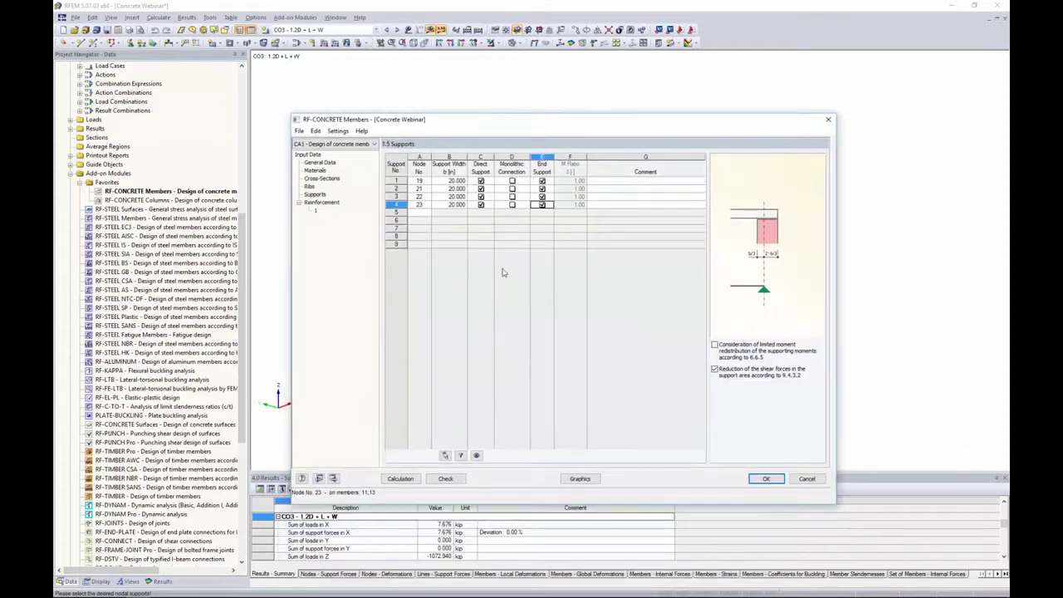
# Step: Apply the reinforcement group to member 14 only and allow #5, #6 and #7 as its possible longitudinal bars
pyautogui.click(322, 202)
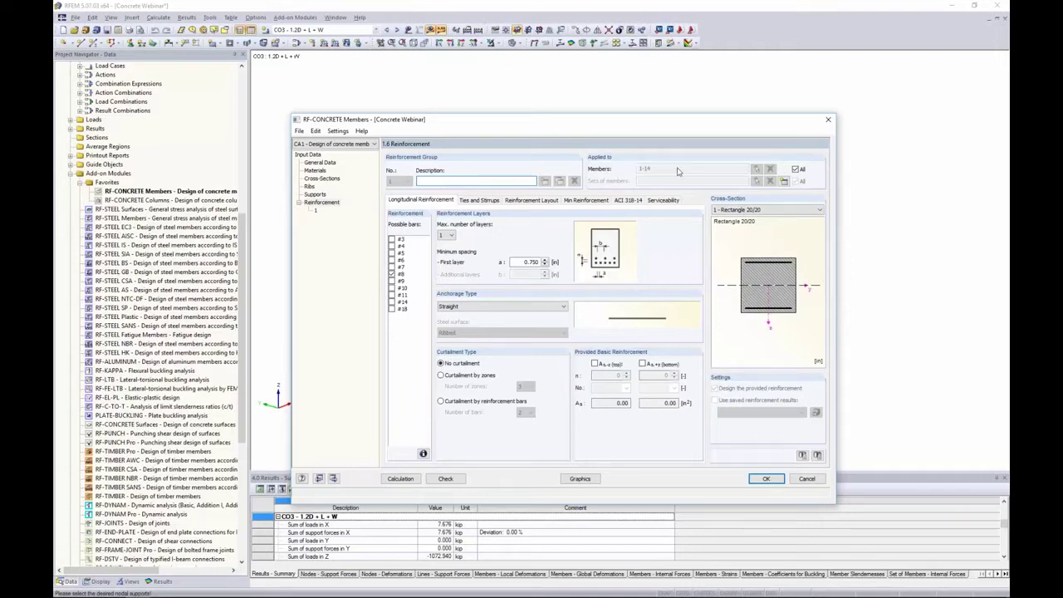
pyautogui.click(796, 170)
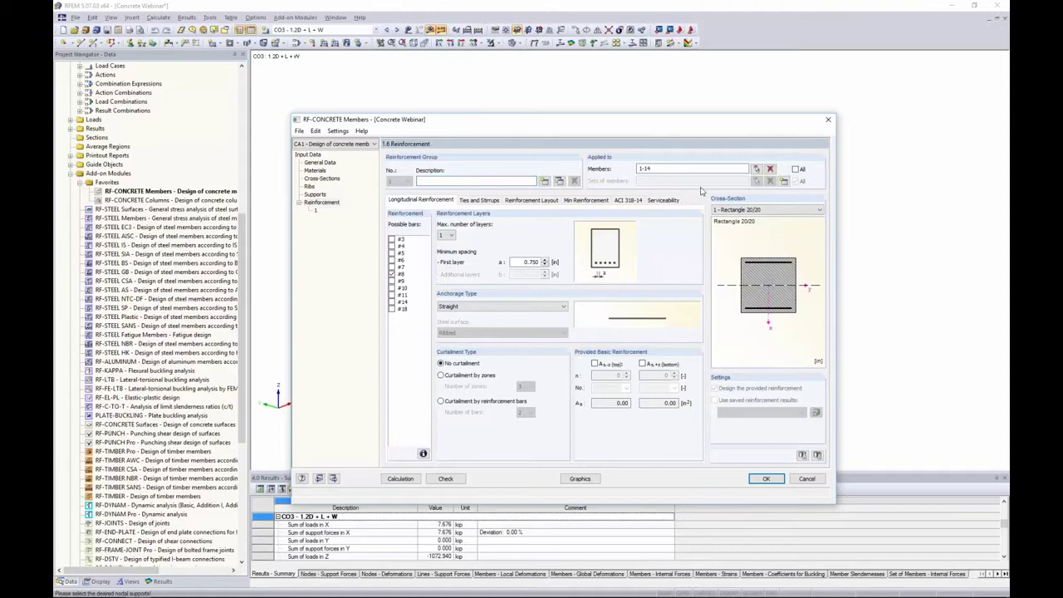
pyautogui.click(770, 169)
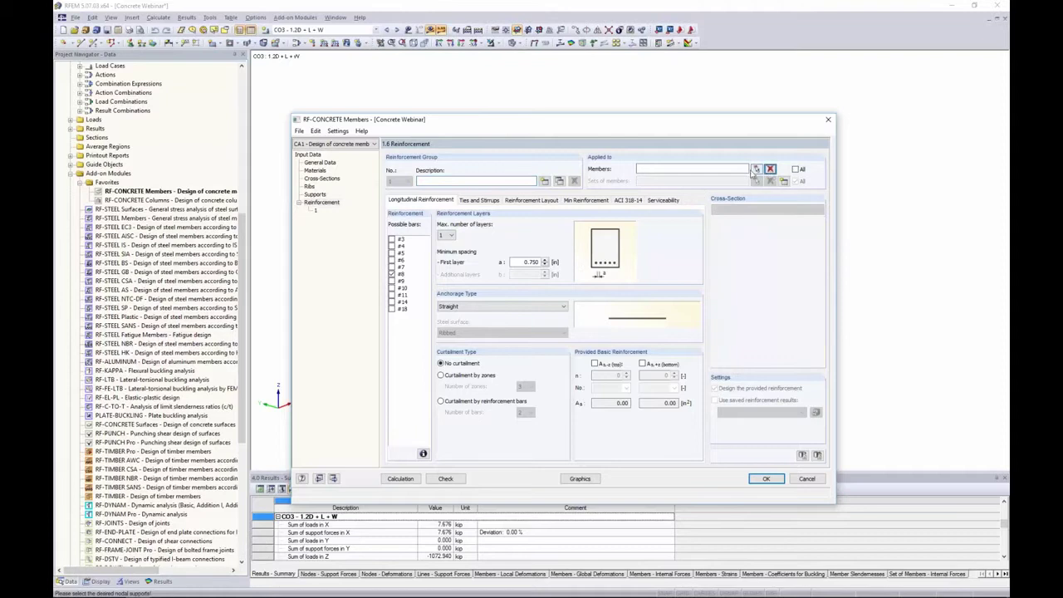
pyautogui.click(755, 169)
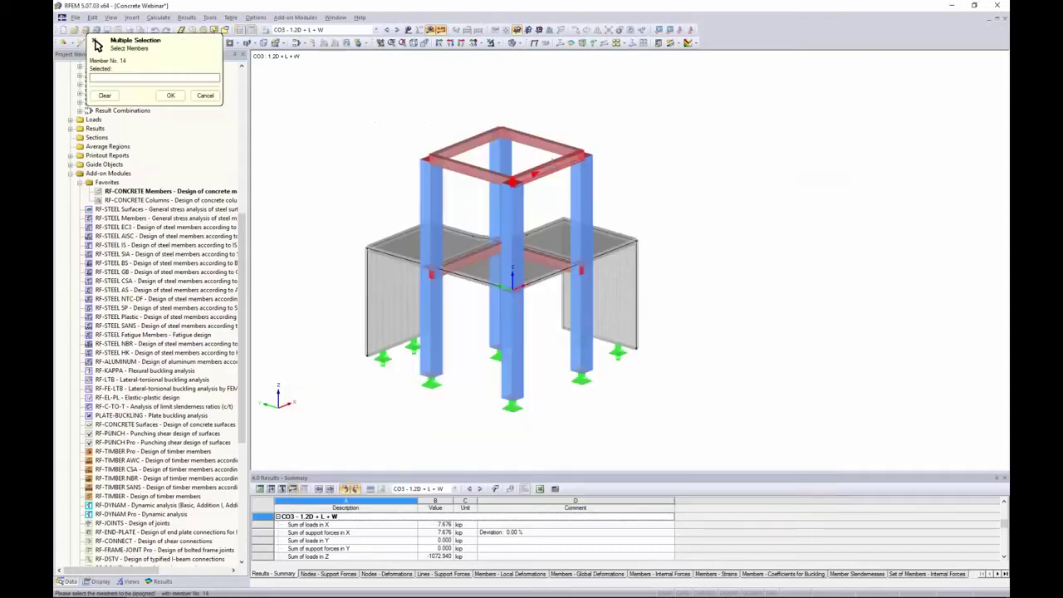
pyautogui.click(170, 94)
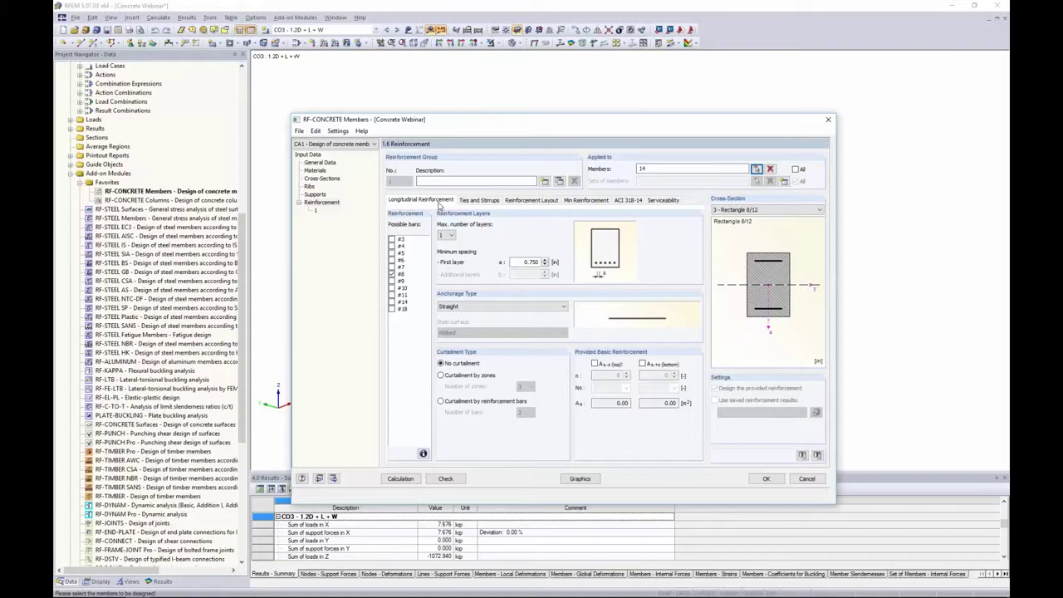
pyautogui.click(391, 260)
# Step: Try a maximum of two reinforcement layers and set the limit back to one layer
pyautogui.click(453, 239)
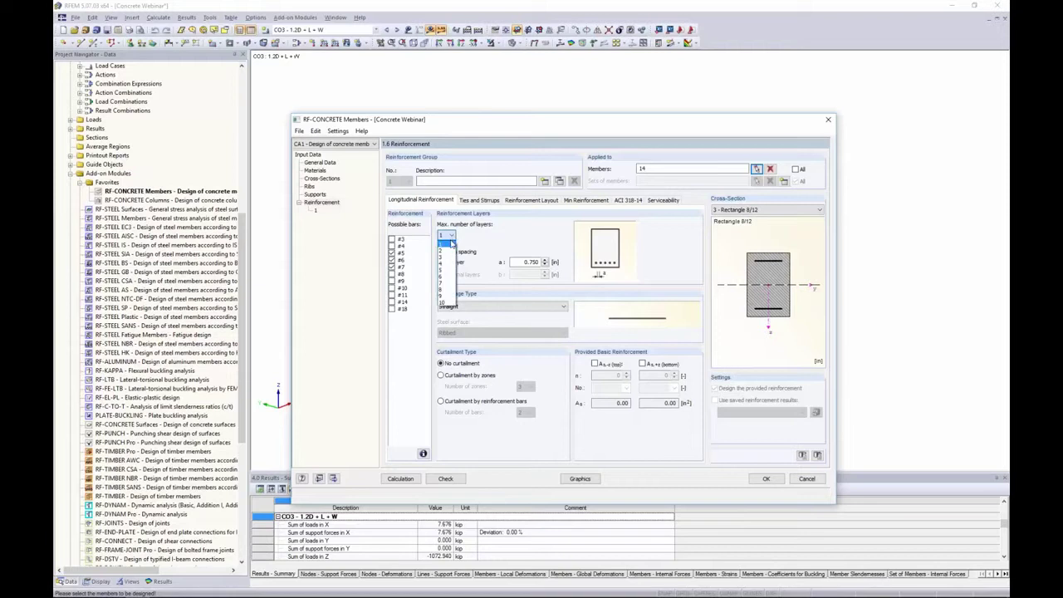
pyautogui.click(443, 249)
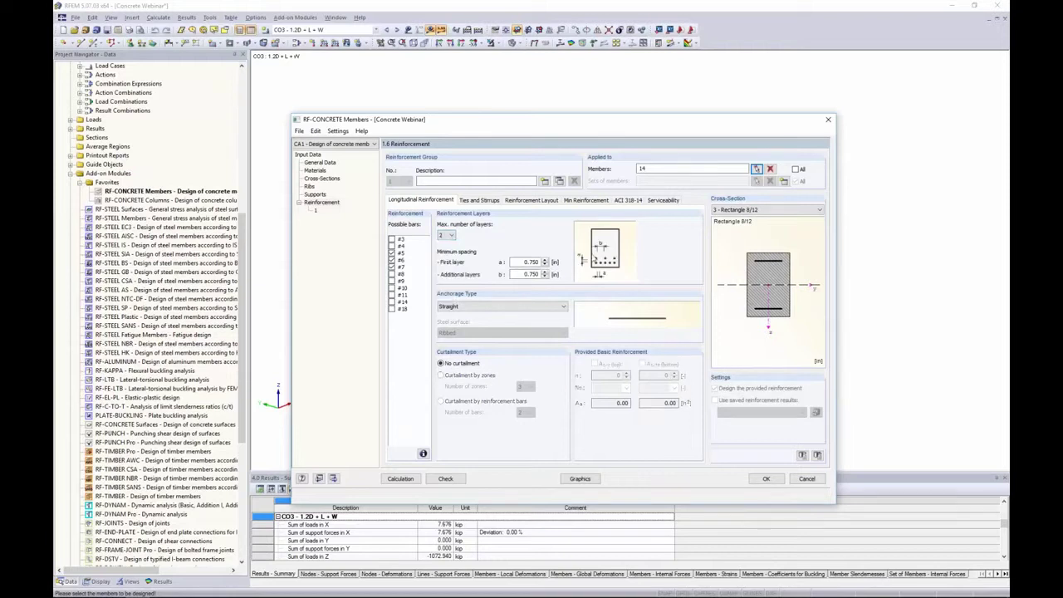
pyautogui.click(451, 239)
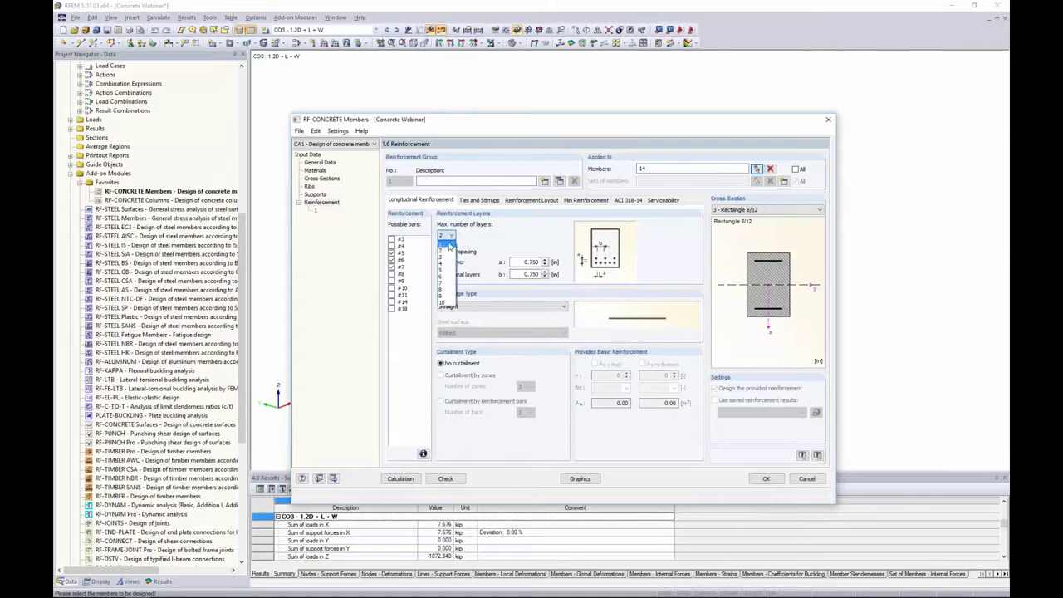
pyautogui.click(447, 243)
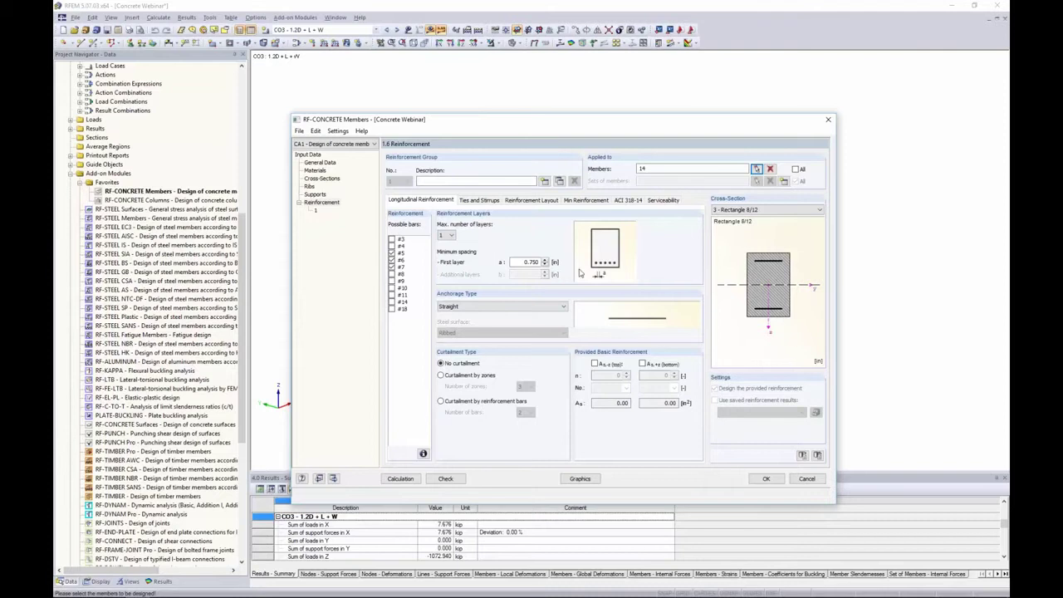
# Step: Set the minimum bar spacing of the first reinforcement layer to 1 in
pyautogui.doubleClick(520, 262)
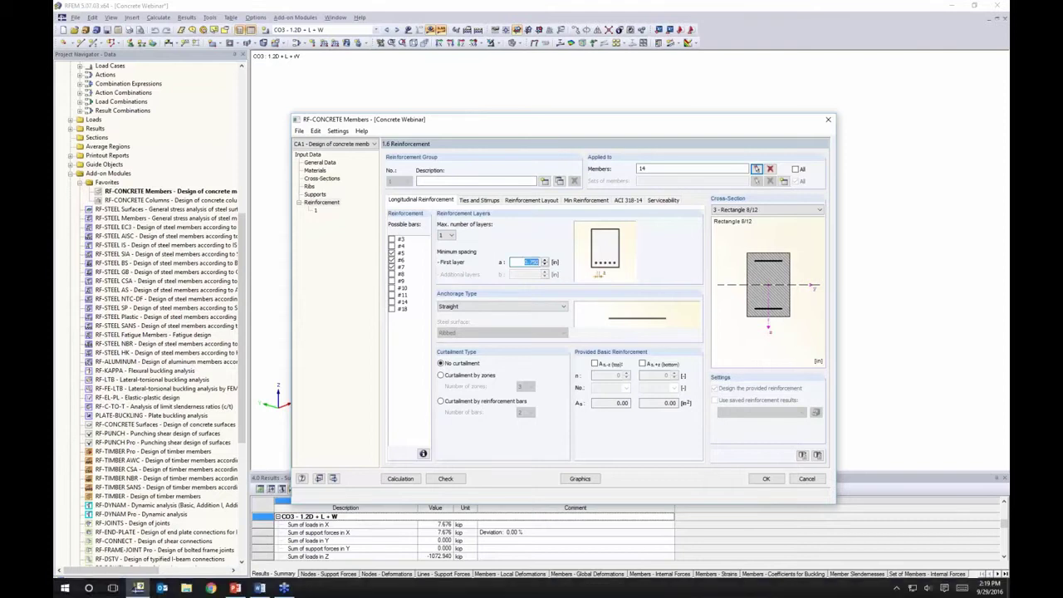
pyautogui.hotkey('alt', 'Tab')
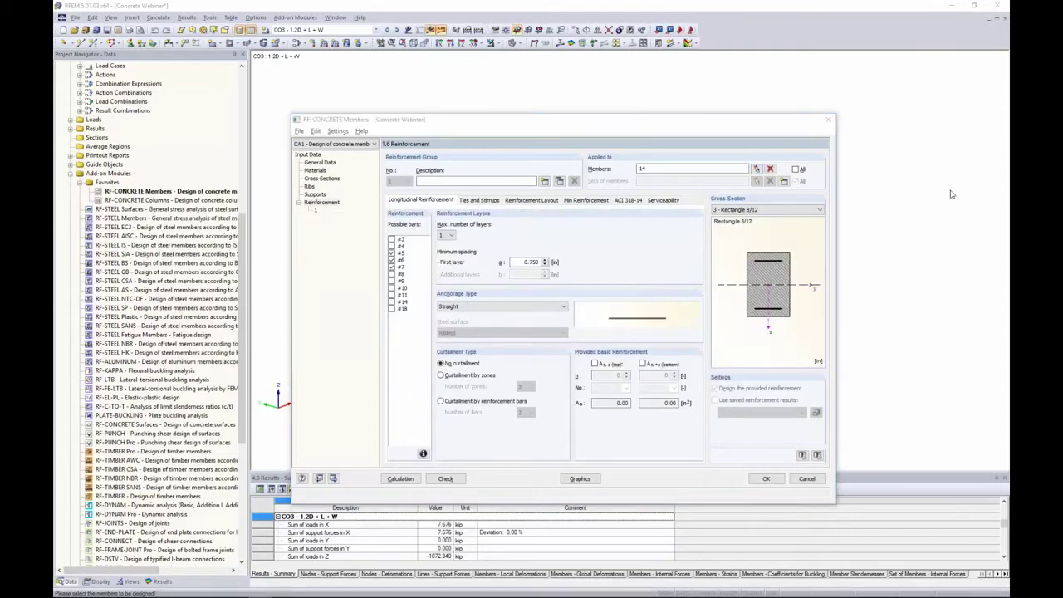
pyautogui.click(506, 249)
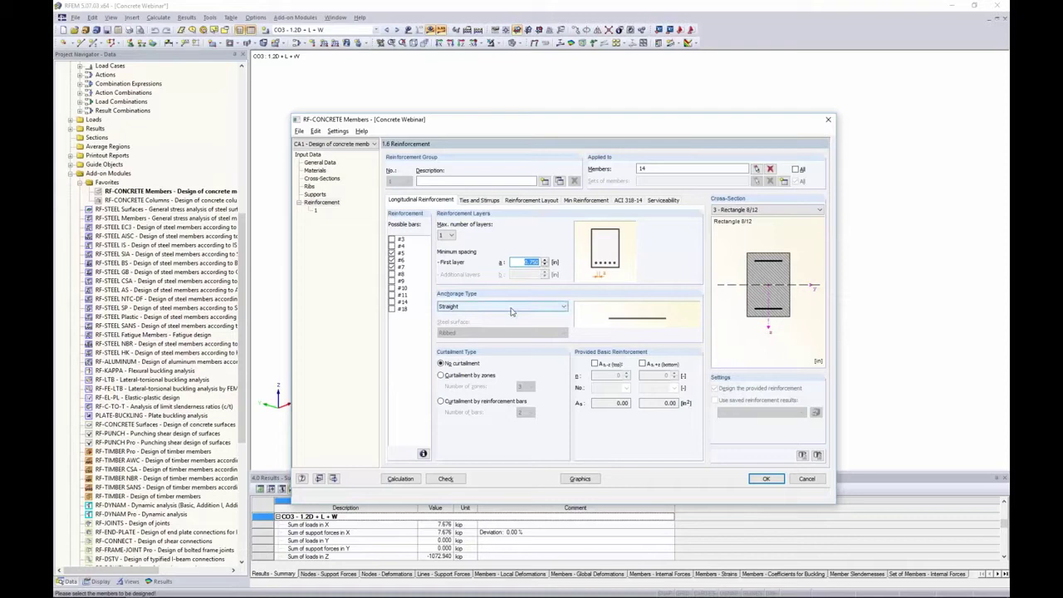
pyautogui.write('1')
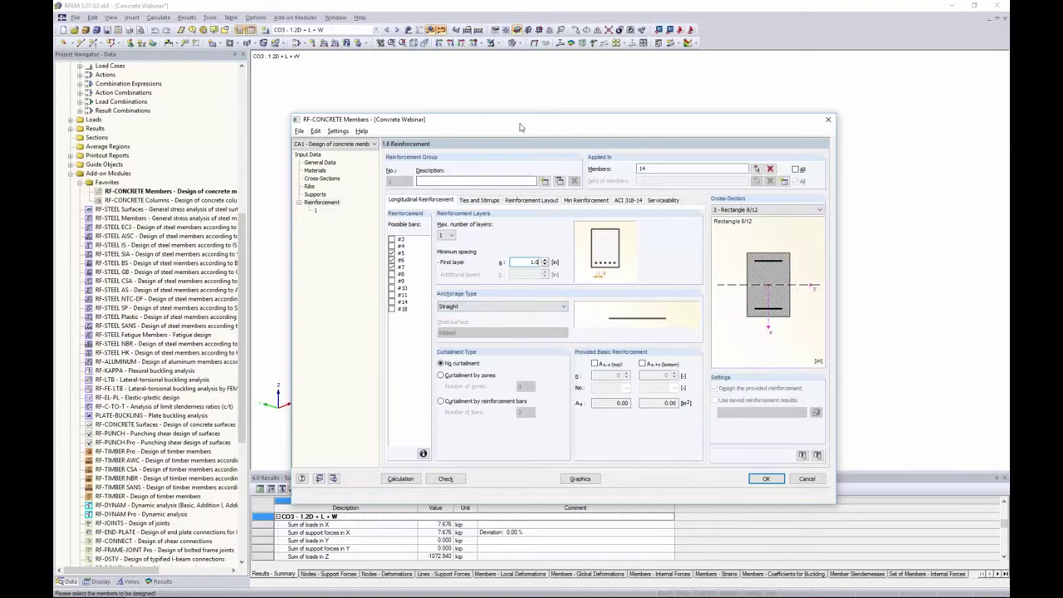
pyautogui.moveTo(521, 127); pyautogui.dragTo(503, 97)
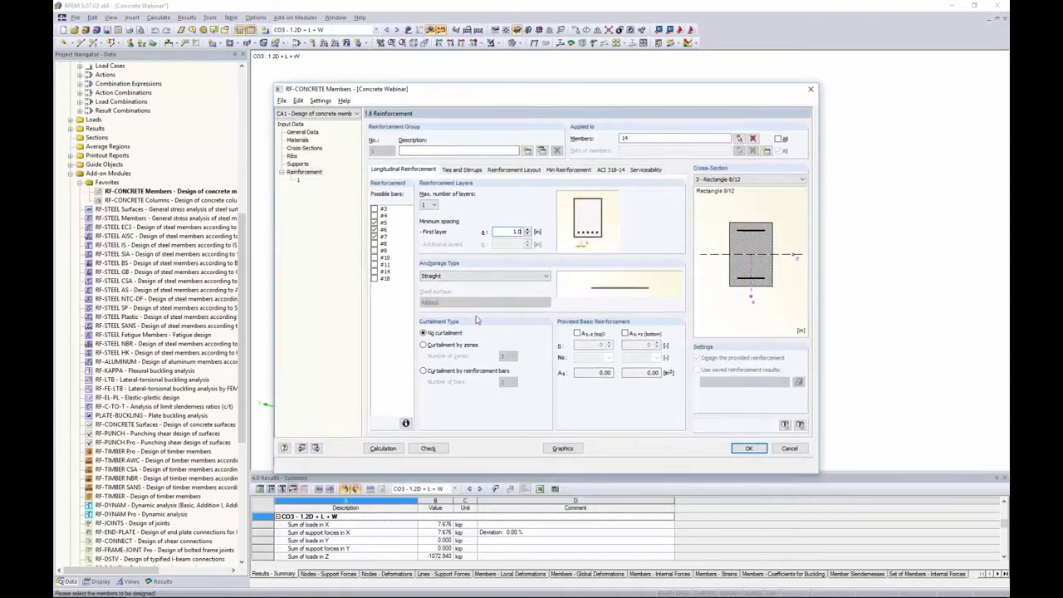
# Step: Try the Hook, Bend and Straight with transverse bar anchorage types for the longitudinal bars, restoring Straight at the end
pyautogui.click(470, 279)
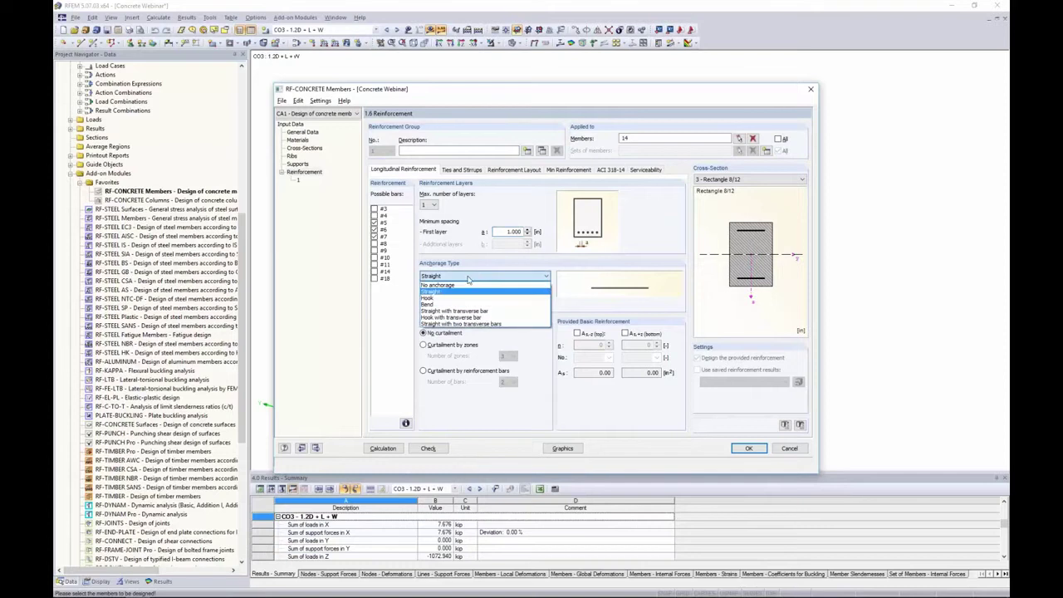
pyautogui.click(456, 297)
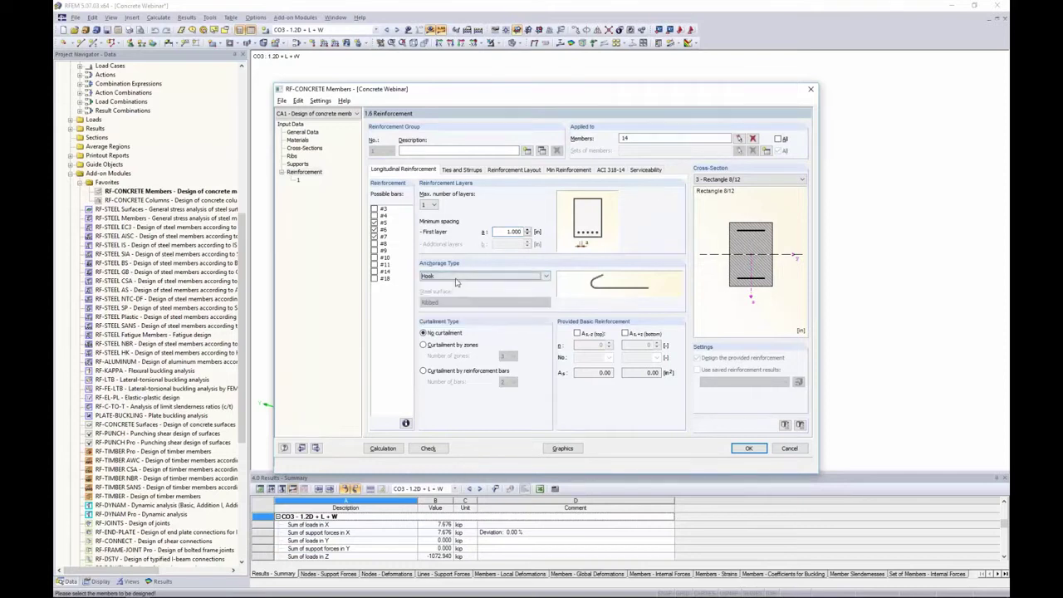
pyautogui.click(457, 277)
pyautogui.click(453, 304)
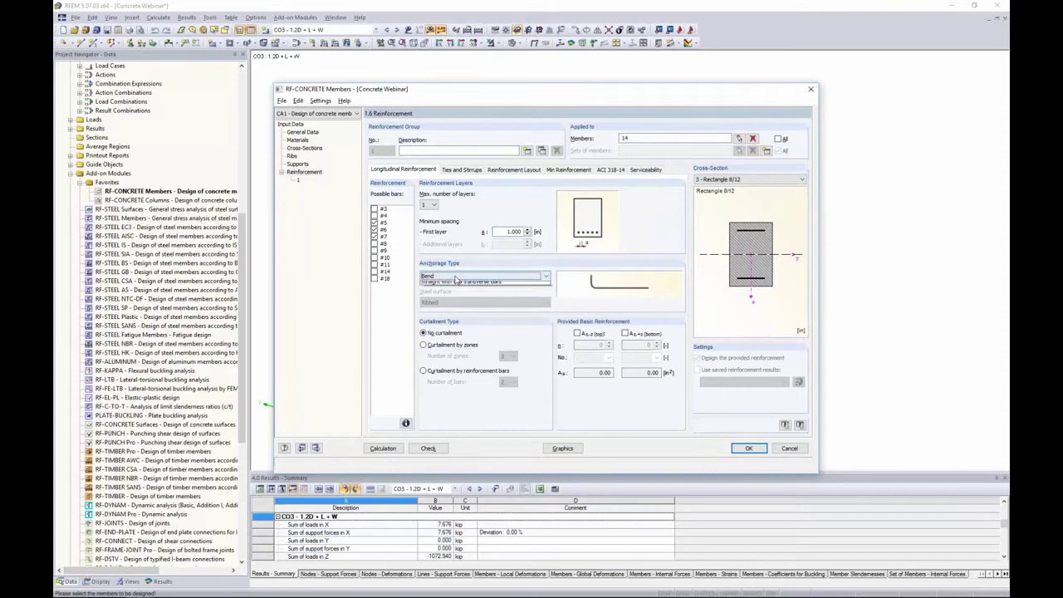
pyautogui.click(455, 277)
pyautogui.click(454, 310)
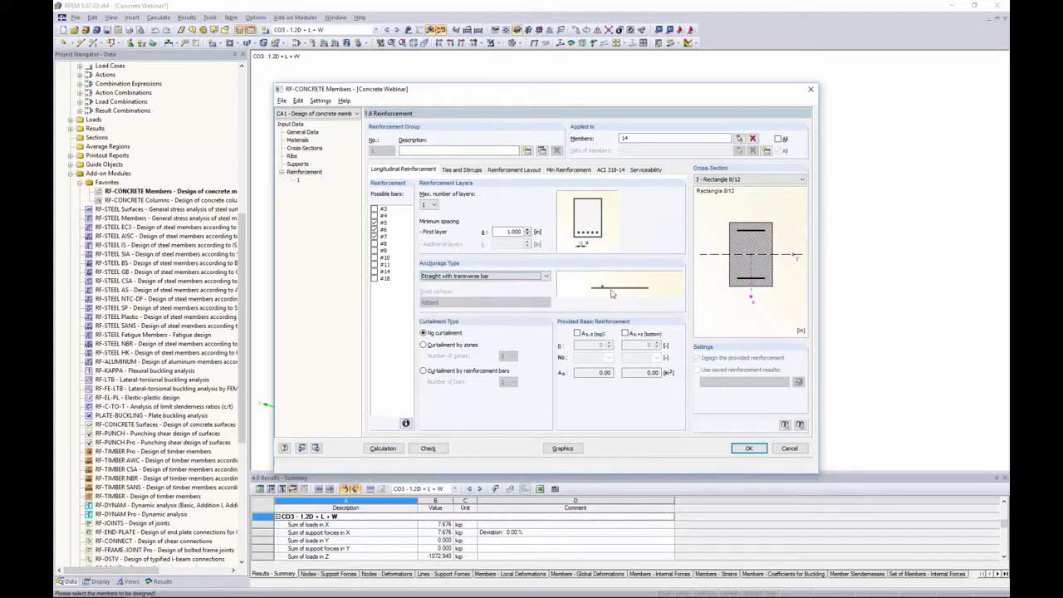
pyautogui.click(544, 278)
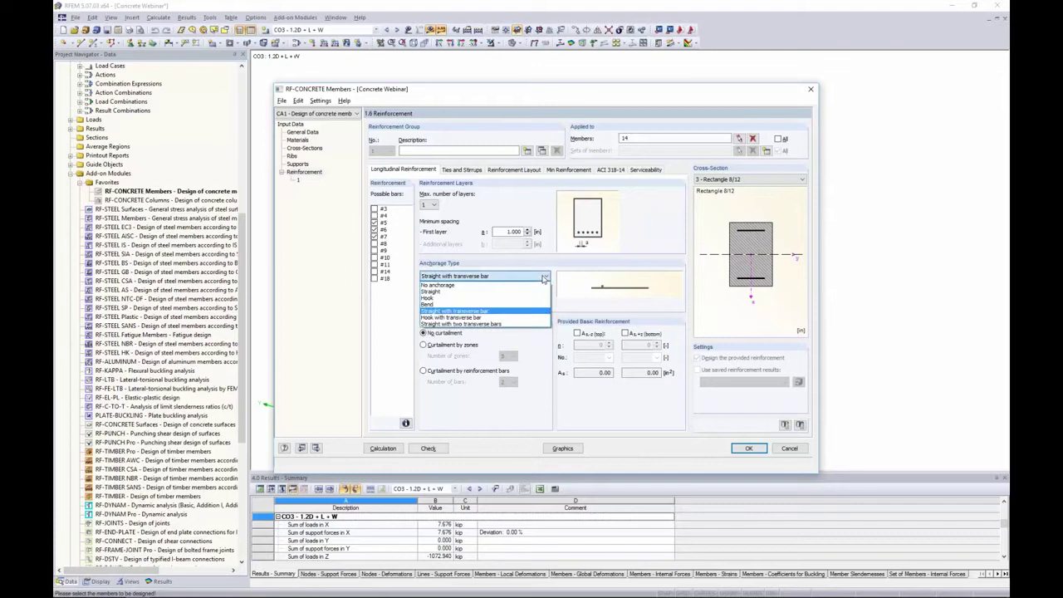
pyautogui.click(526, 298)
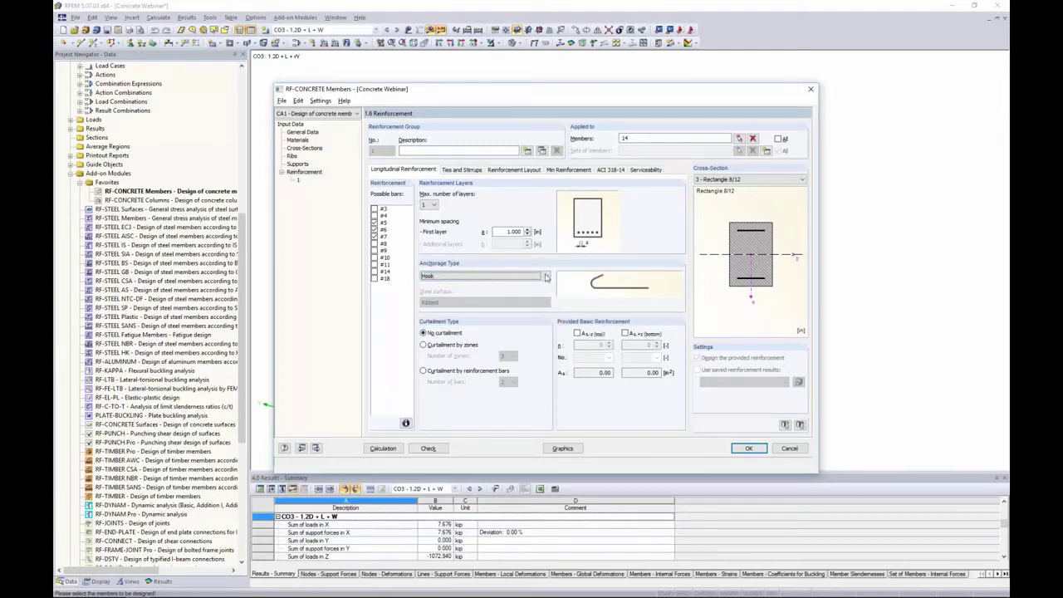
pyautogui.click(547, 277)
pyautogui.click(530, 295)
# Step: Switch to PowerPoint and present the Anchorage & Curtailment slide to review the development length provisions
pyautogui.hotkey('alt', 'Tab')
pyautogui.hotkey('alt', 'Tab')
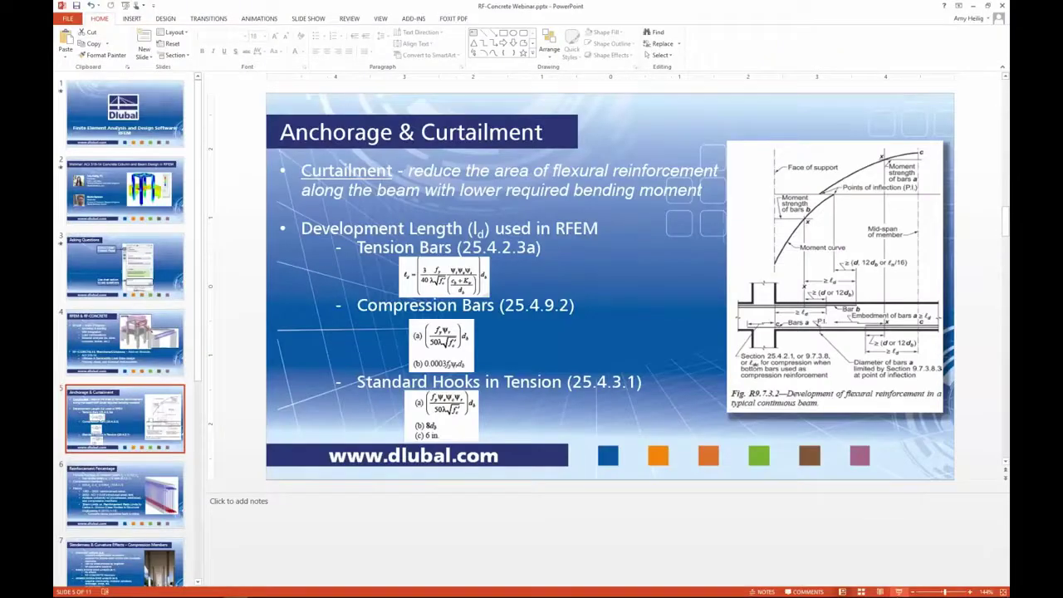
pyautogui.click(898, 592)
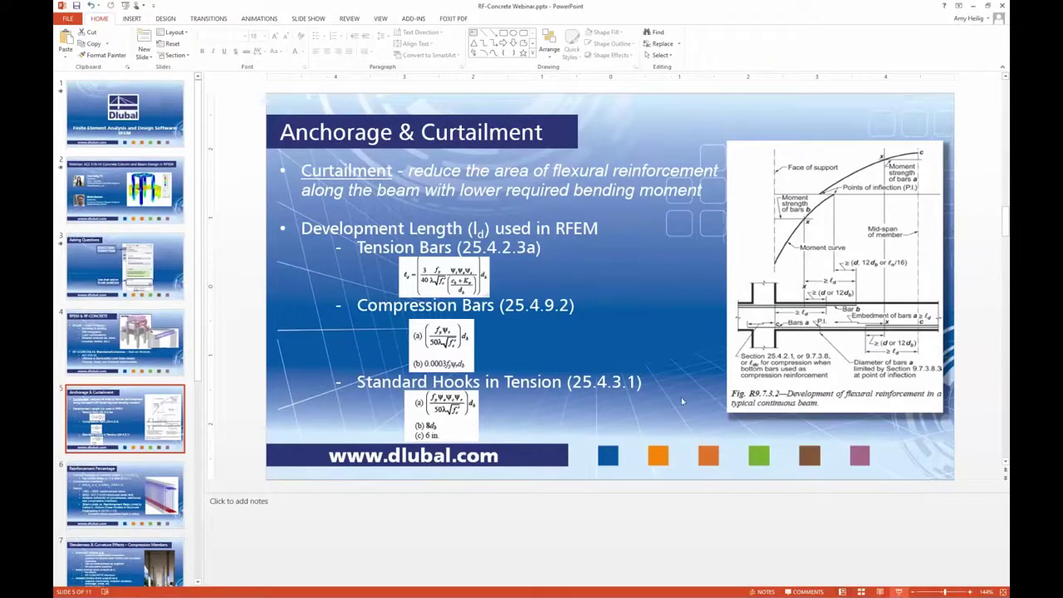
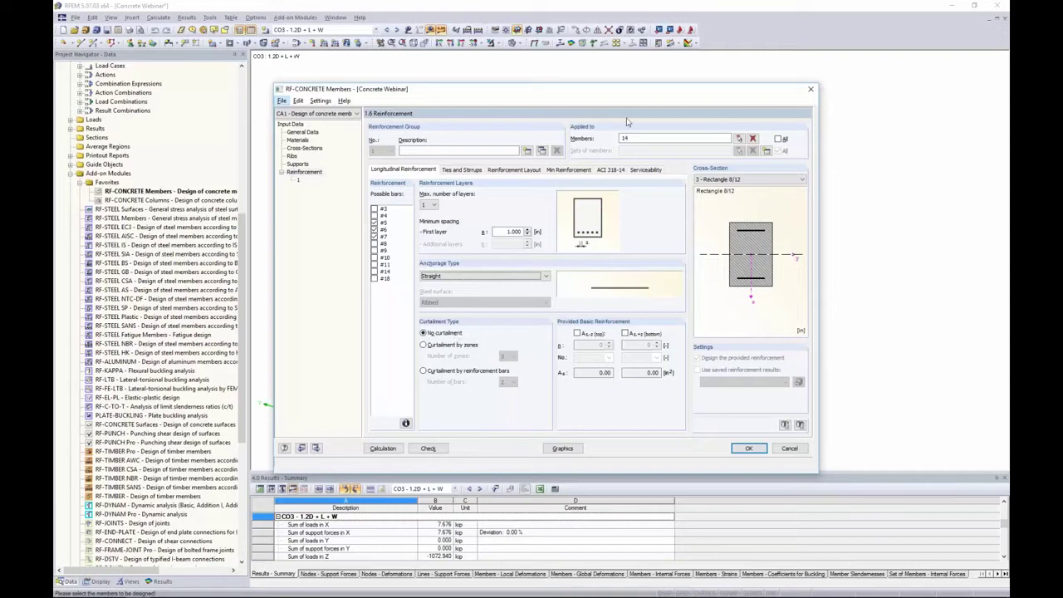
# Step: Try curtailment by zones and by reinforcement bars, consult the Anchorage & Curtailment slide in PowerPoint, and restore no curtailment in RF-CONCRETE Members
pyautogui.click(432, 347)
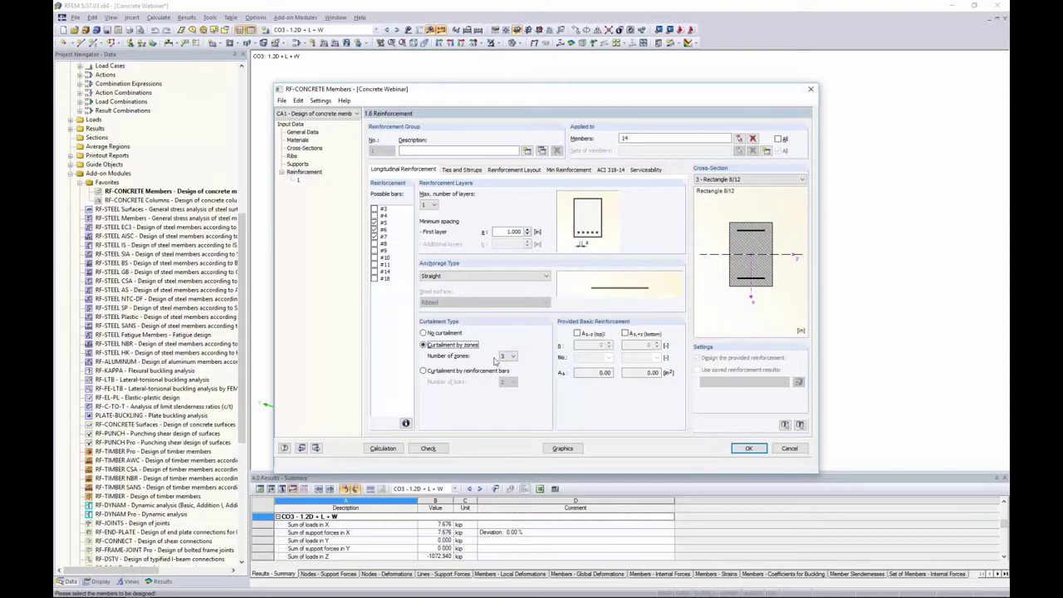
pyautogui.click(426, 371)
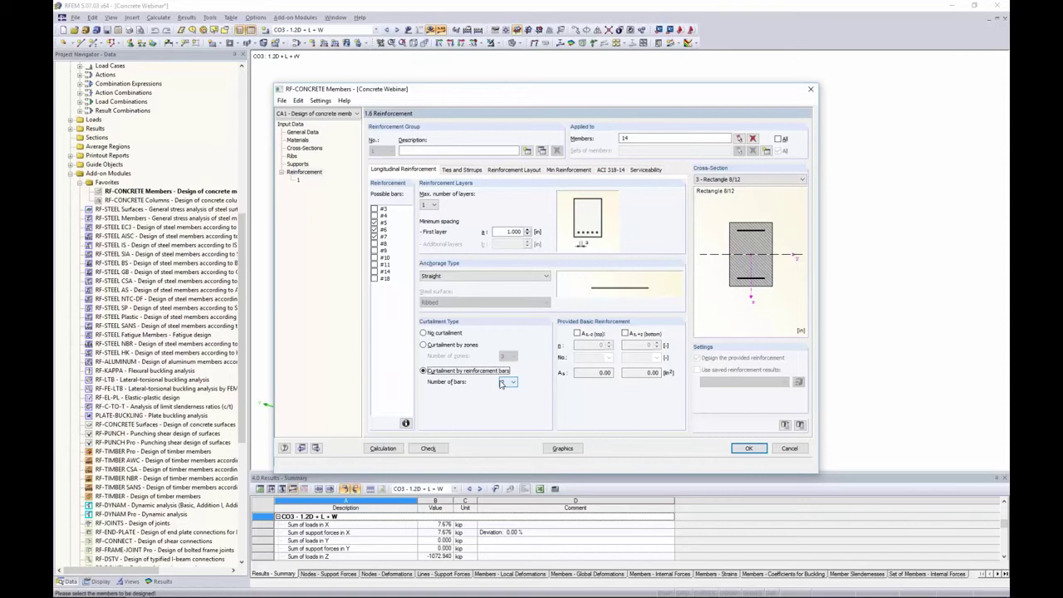
pyautogui.hotkey('alt', 'Tab')
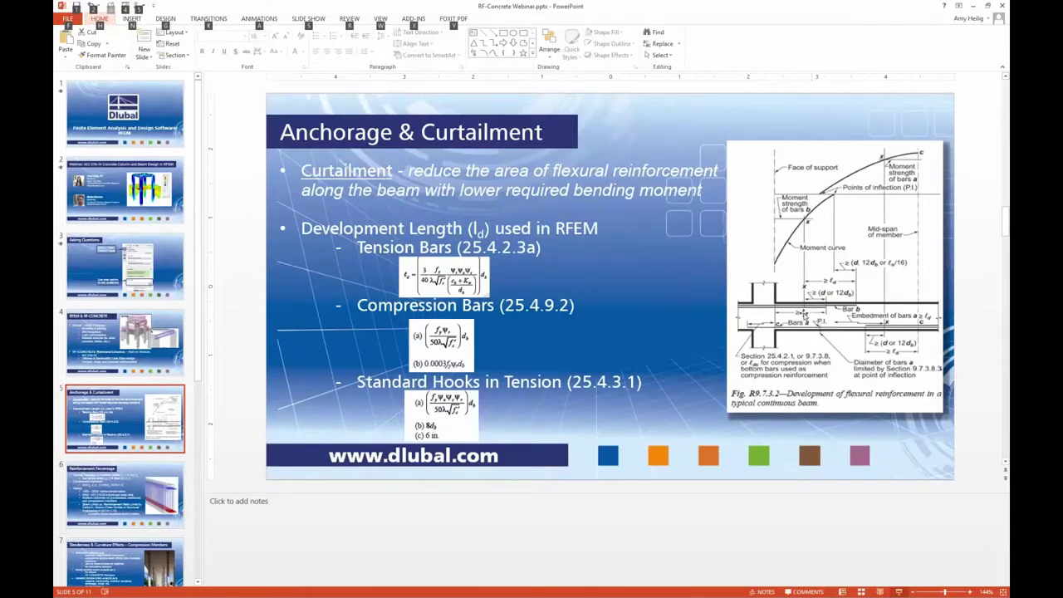
pyautogui.click(898, 591)
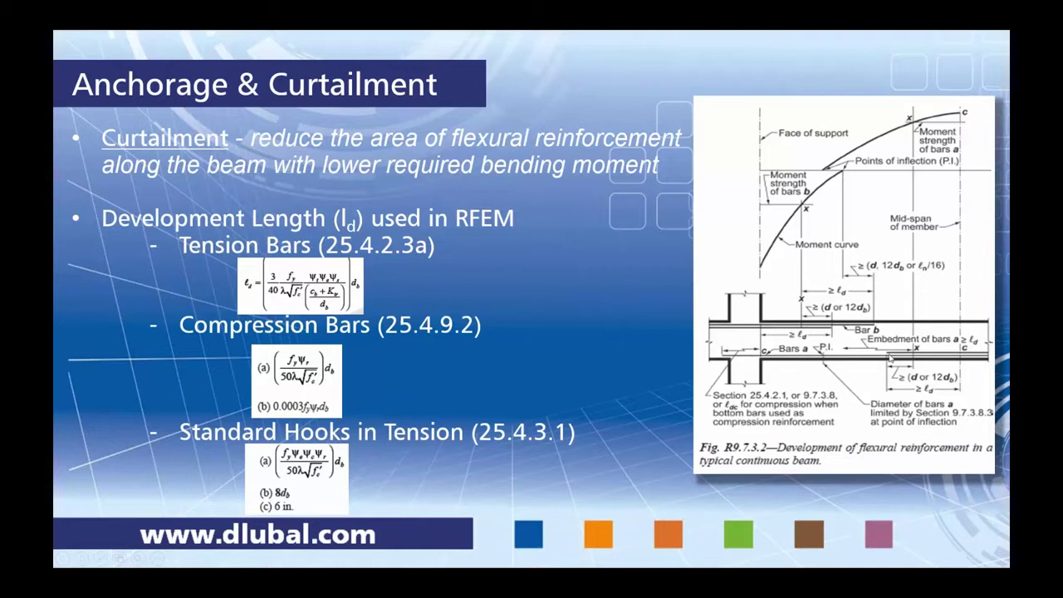
pyautogui.hotkey('alt', 'Tab')
pyautogui.click(645, 283)
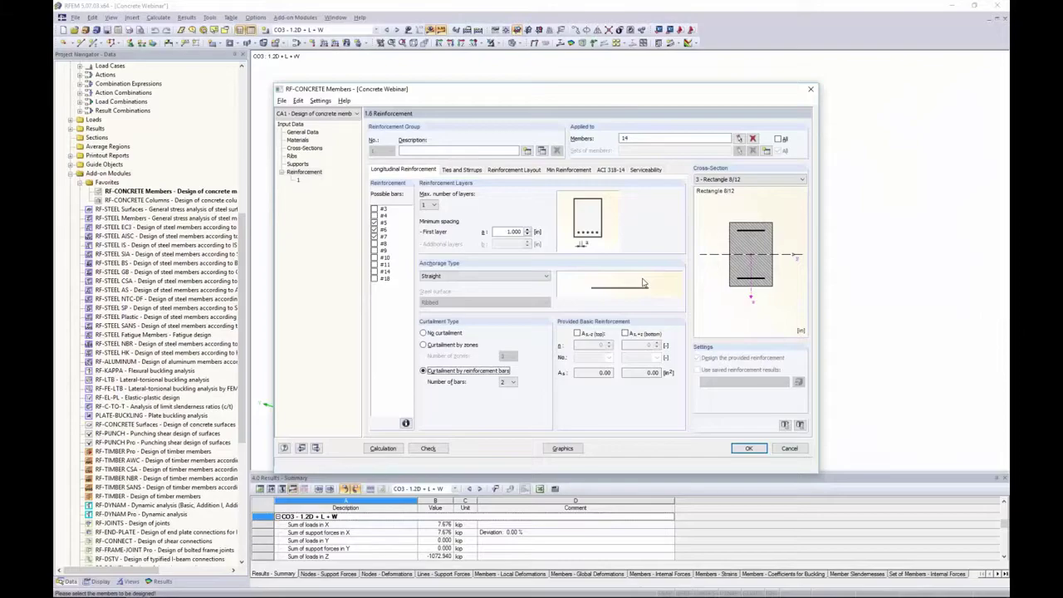
pyautogui.click(443, 334)
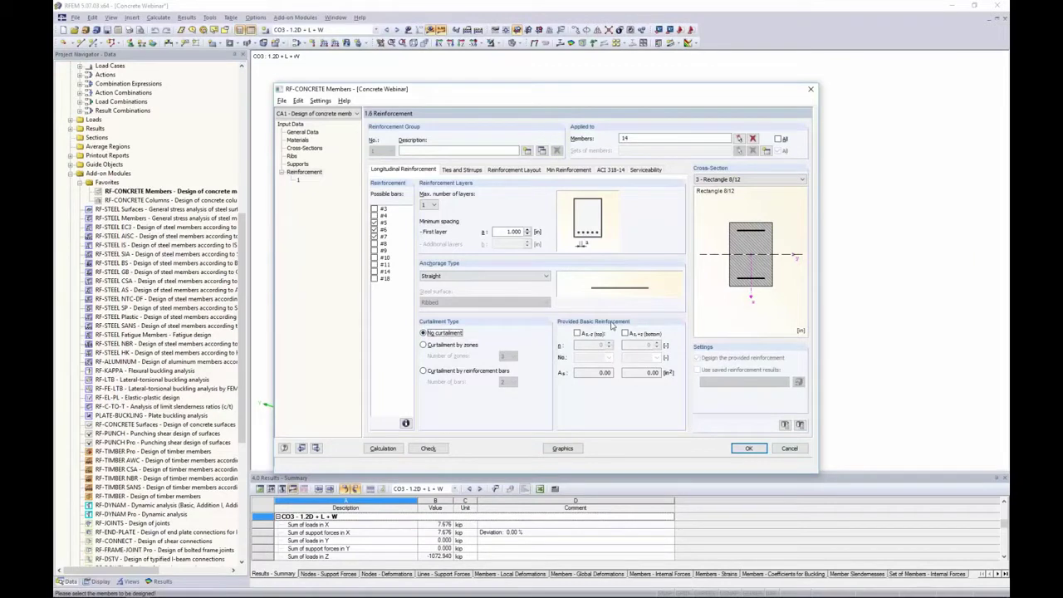
# Step: Try a provided basic top reinforcement of two No. 4 bars for member 14, and deactivate it again
pyautogui.click(580, 334)
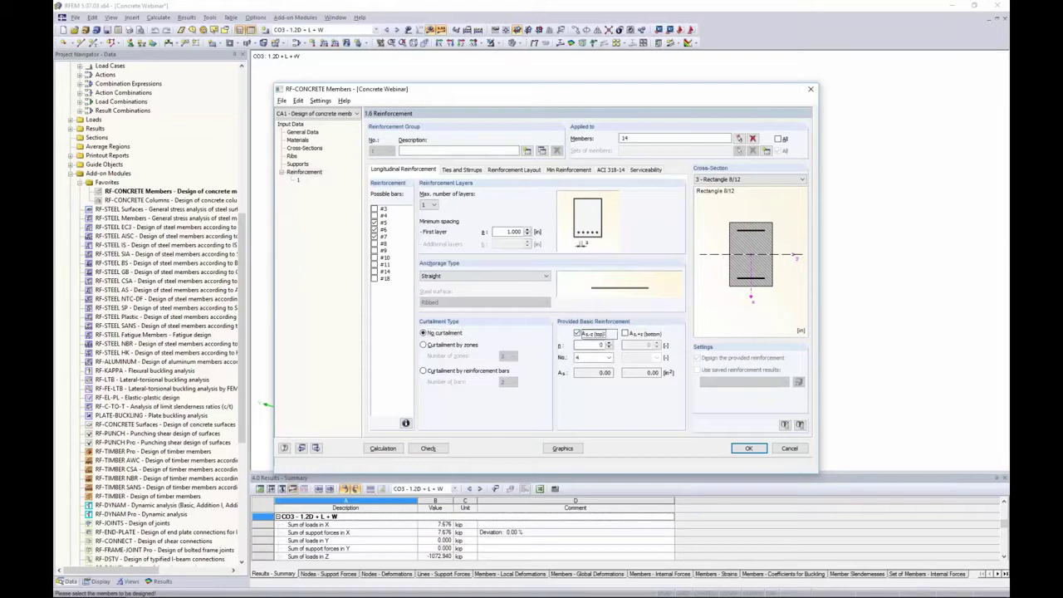
pyautogui.click(608, 343)
pyautogui.click(609, 343)
pyautogui.click(609, 357)
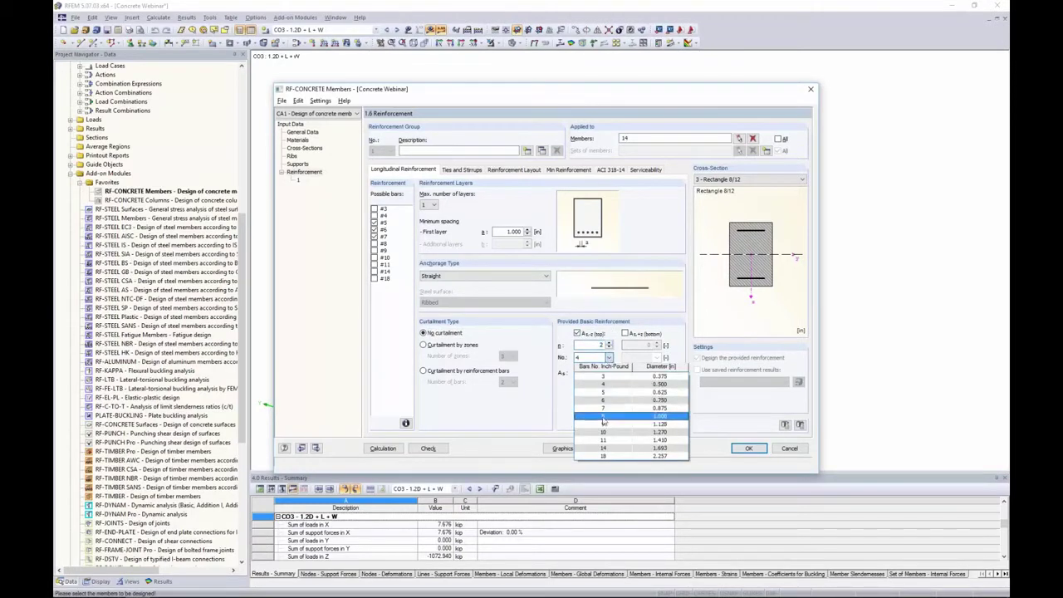
pyautogui.click(598, 405)
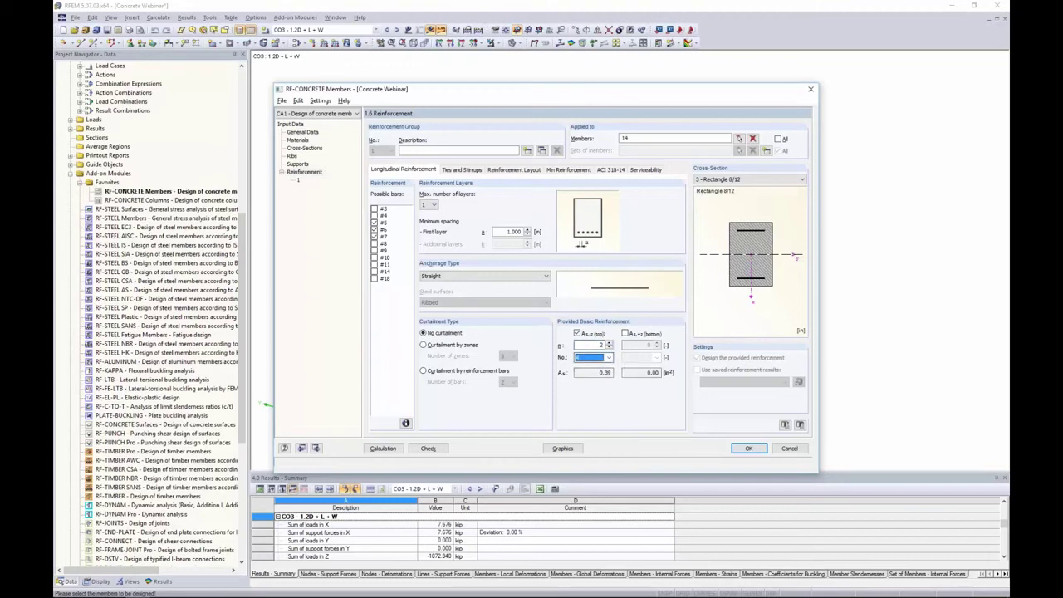
pyautogui.click(593, 334)
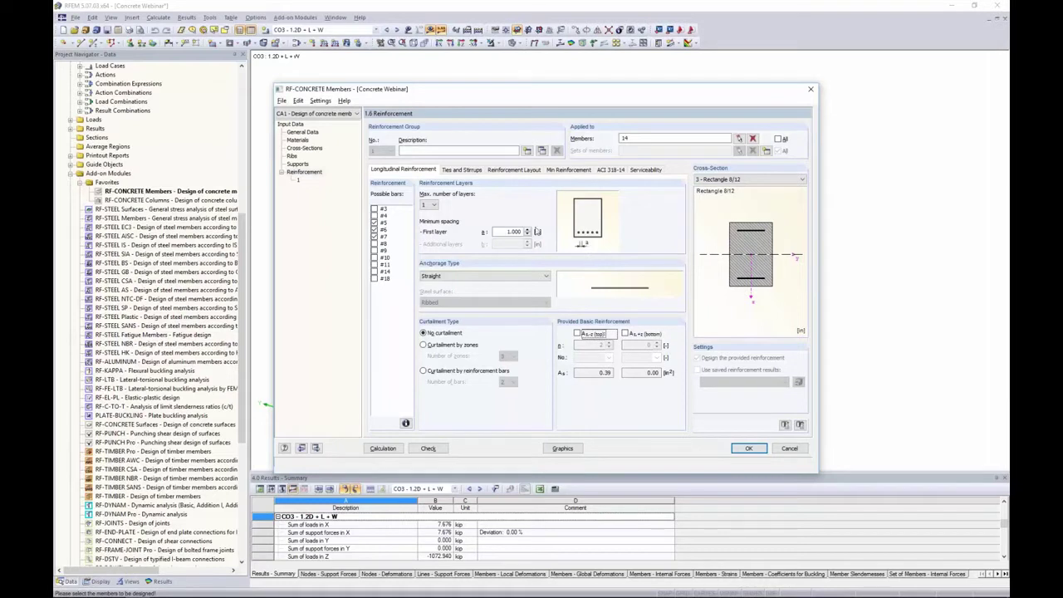
# Step: Allow #4 bars for the ties and stirrups, and try other numbers of legs per section up to 4, restoring 2
pyautogui.click(470, 171)
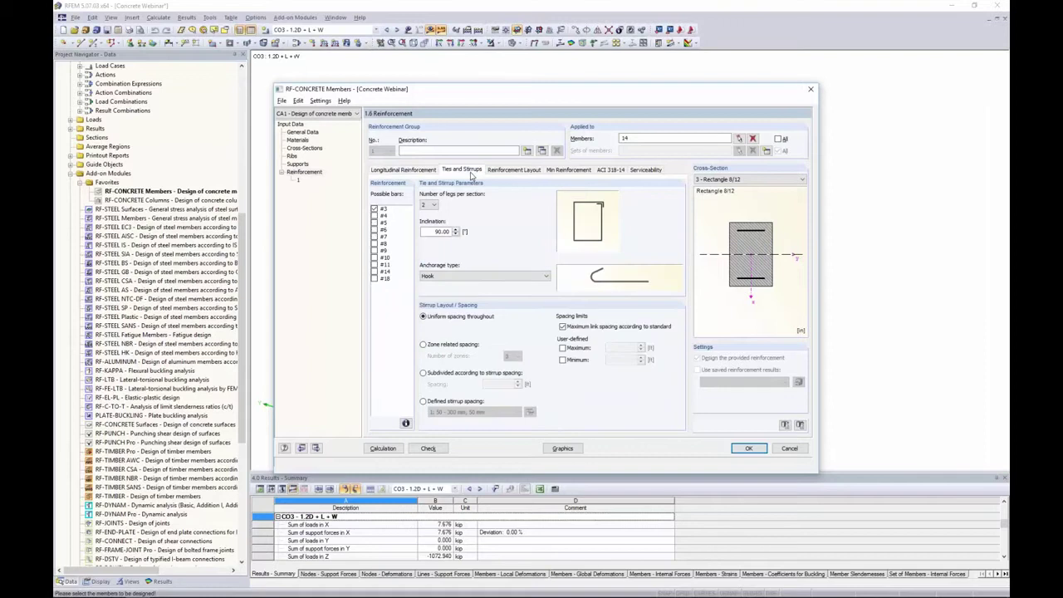
pyautogui.click(374, 215)
pyautogui.click(435, 205)
pyautogui.click(426, 221)
pyautogui.click(432, 205)
pyautogui.click(428, 226)
pyautogui.click(430, 205)
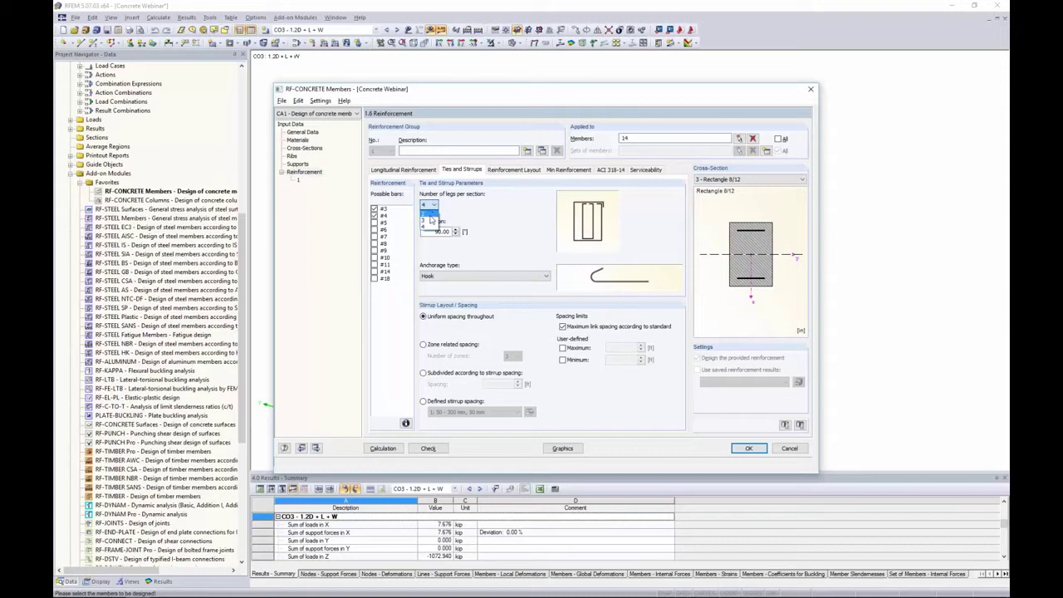
pyautogui.click(430, 214)
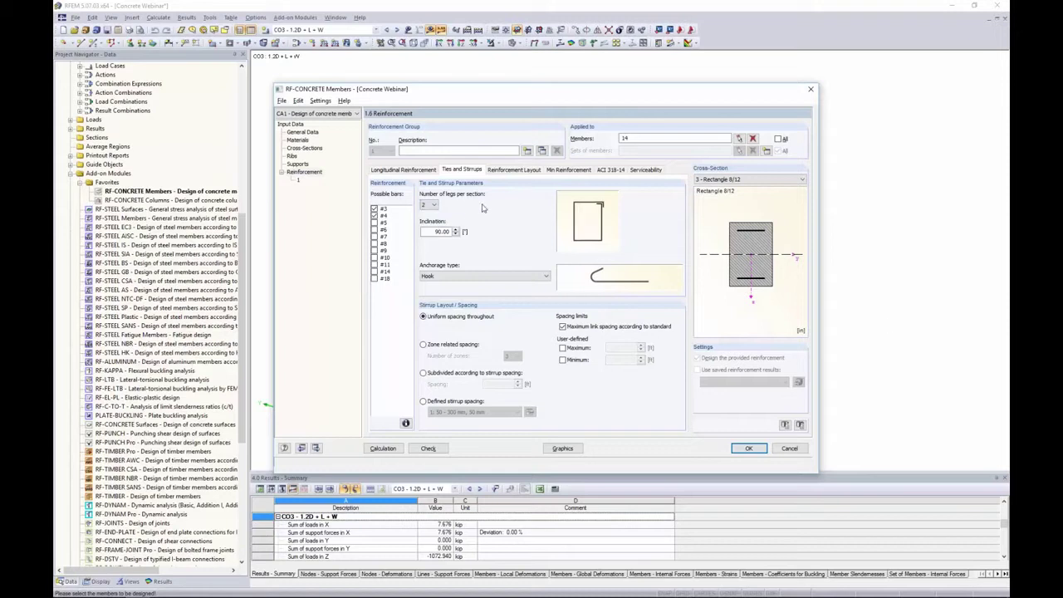
# Step: Try the Bend and Straight with transverse bar anchorage types for the stirrups, restoring Hook at the end
pyautogui.doubleClick(427, 232)
pyautogui.click(487, 276)
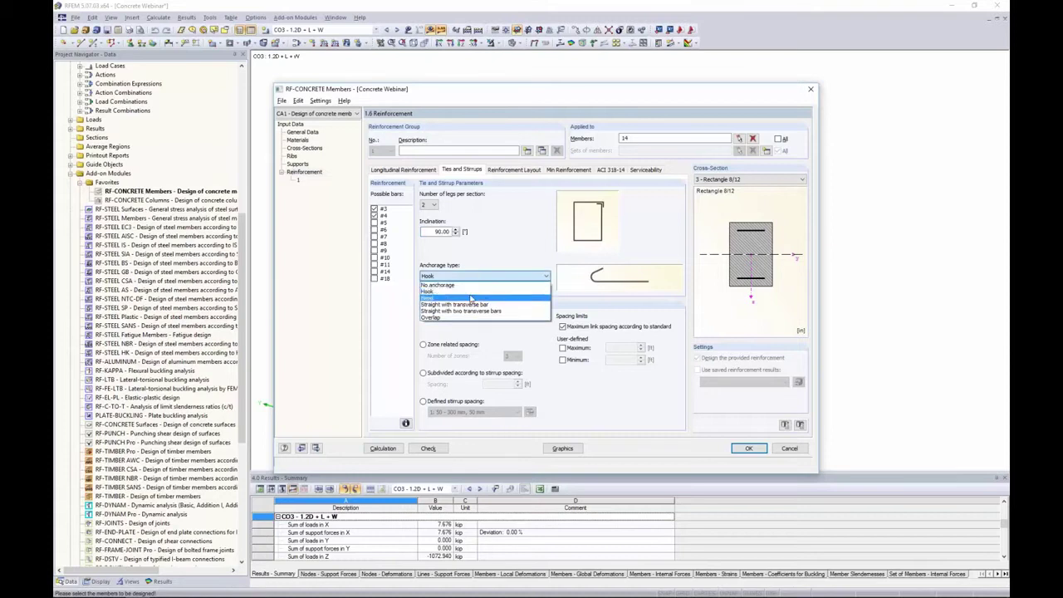
pyautogui.click(471, 298)
pyautogui.click(472, 276)
pyautogui.click(482, 306)
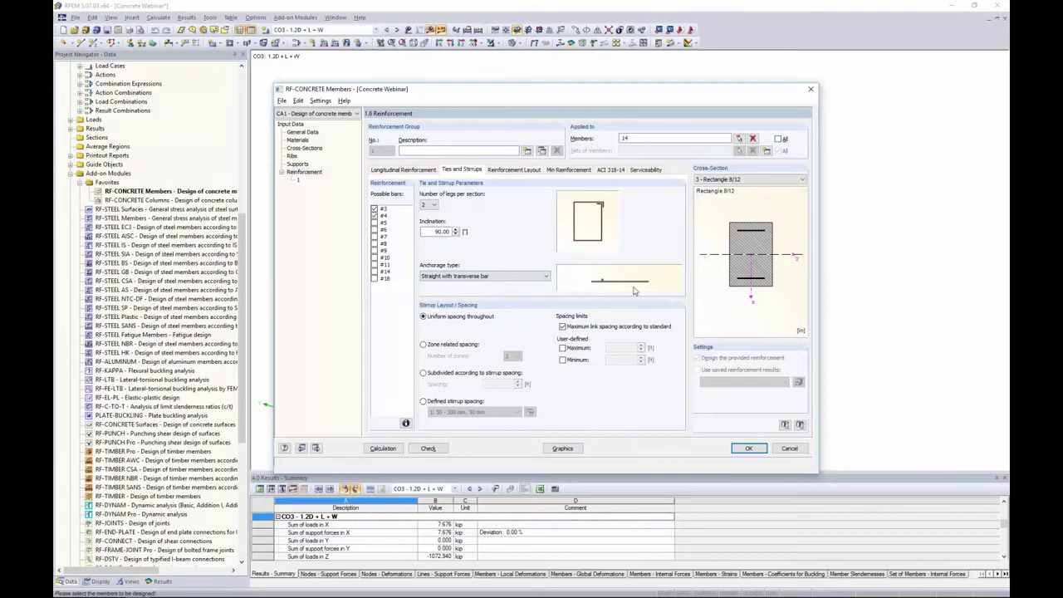
pyautogui.click(498, 279)
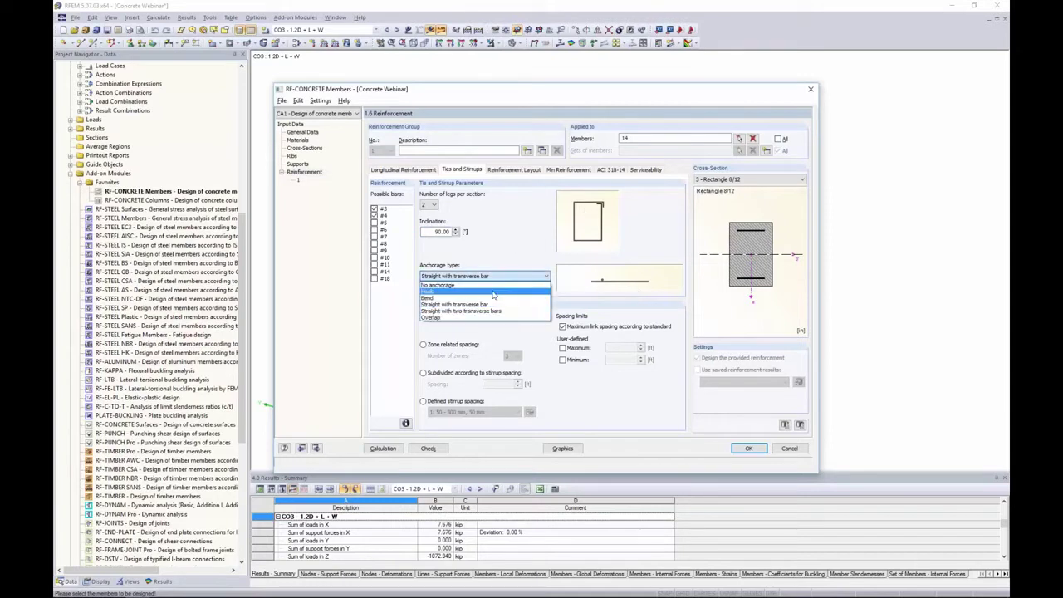
pyautogui.click(494, 291)
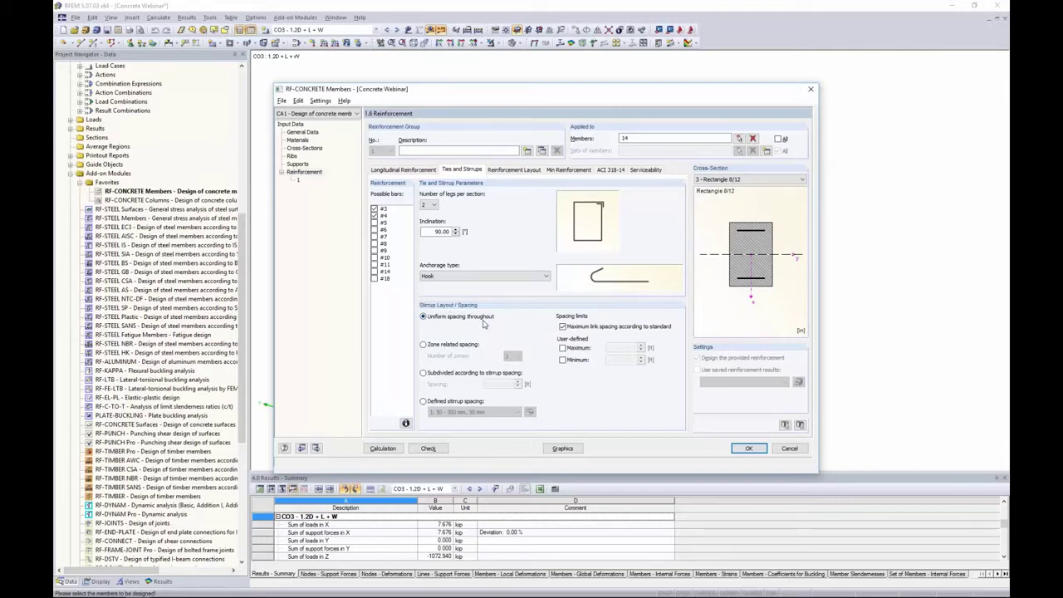
# Step: Try zone-related and subdivided stirrup spacing, restore uniform spacing, and try the user-defined maximum and minimum spacing limits
pyautogui.click(424, 345)
pyautogui.click(422, 372)
pyautogui.click(424, 317)
pyautogui.click(562, 360)
pyautogui.click(562, 348)
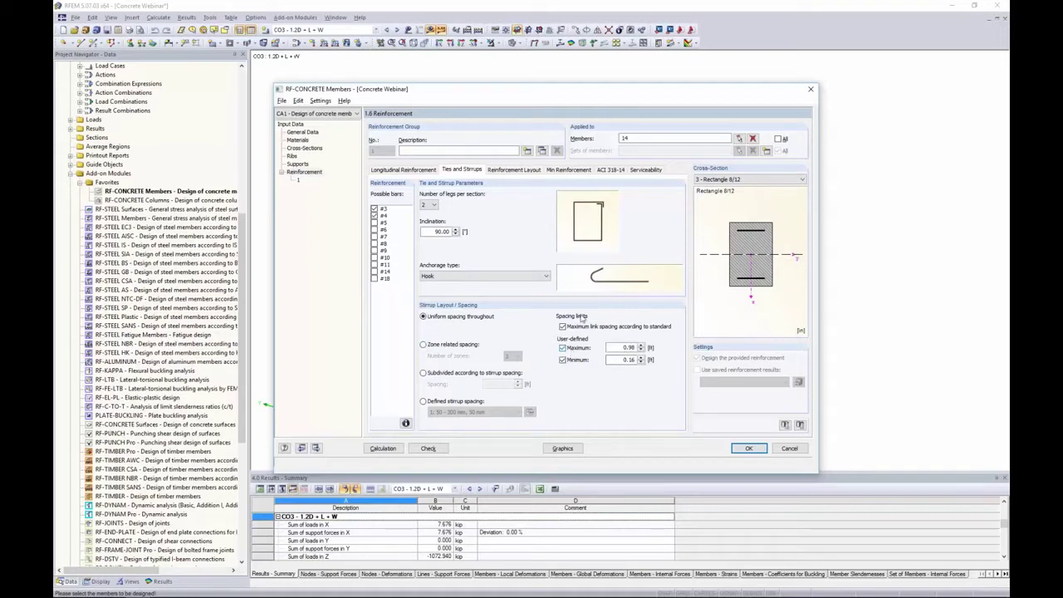
pyautogui.click(563, 348)
pyautogui.click(562, 359)
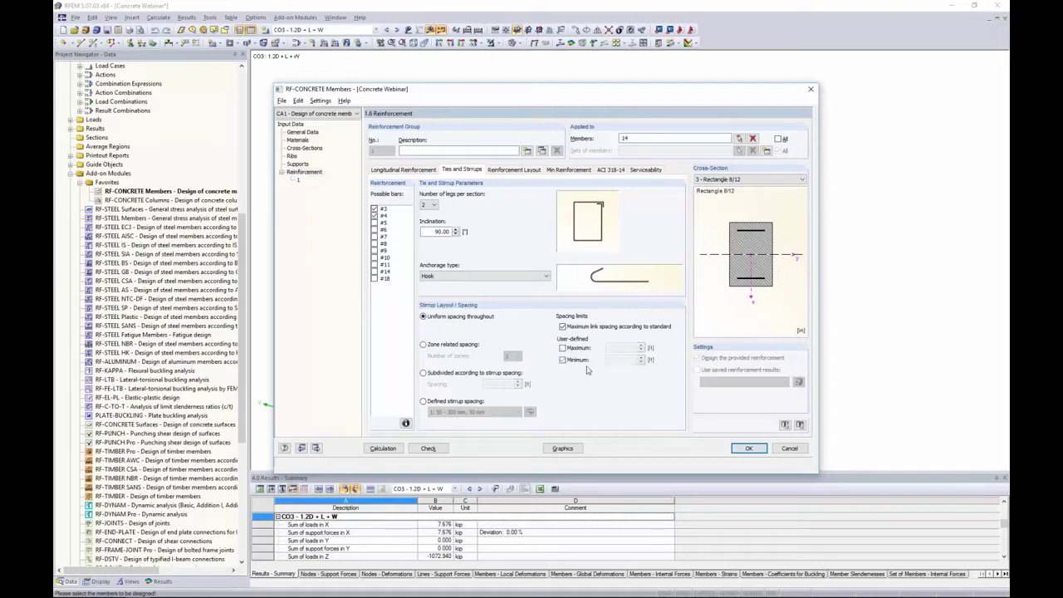
# Step: Try a top concrete cover of 2 in in the reinforcement layout, and restore it to 1.5 in
pyautogui.click(520, 171)
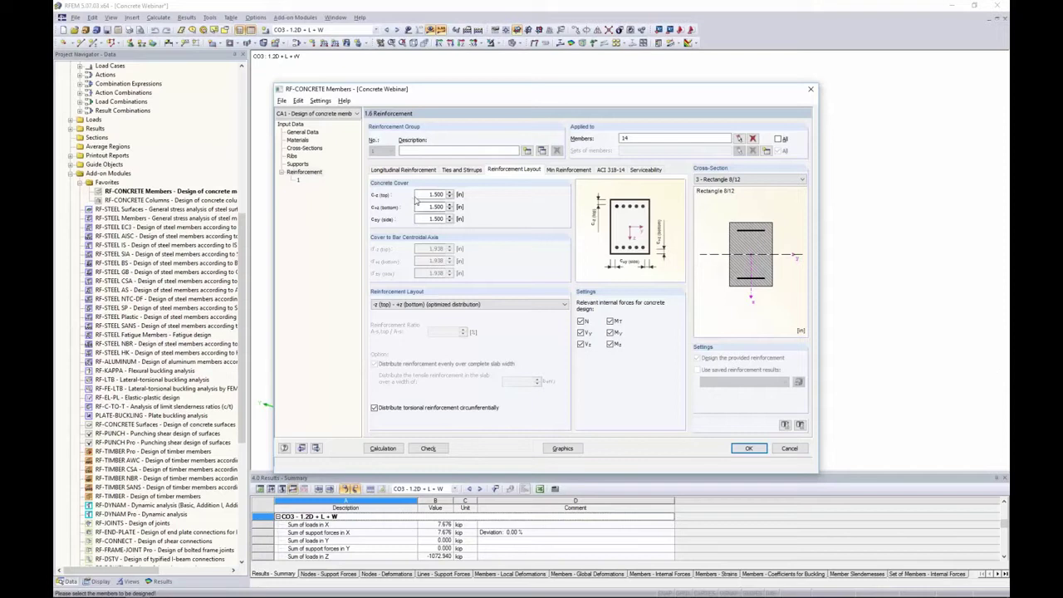
pyautogui.moveTo(420, 194); pyautogui.dragTo(453, 207)
pyautogui.click(429, 195)
pyautogui.click(430, 218)
pyautogui.click(426, 194)
pyautogui.write('2')
pyautogui.click(434, 206)
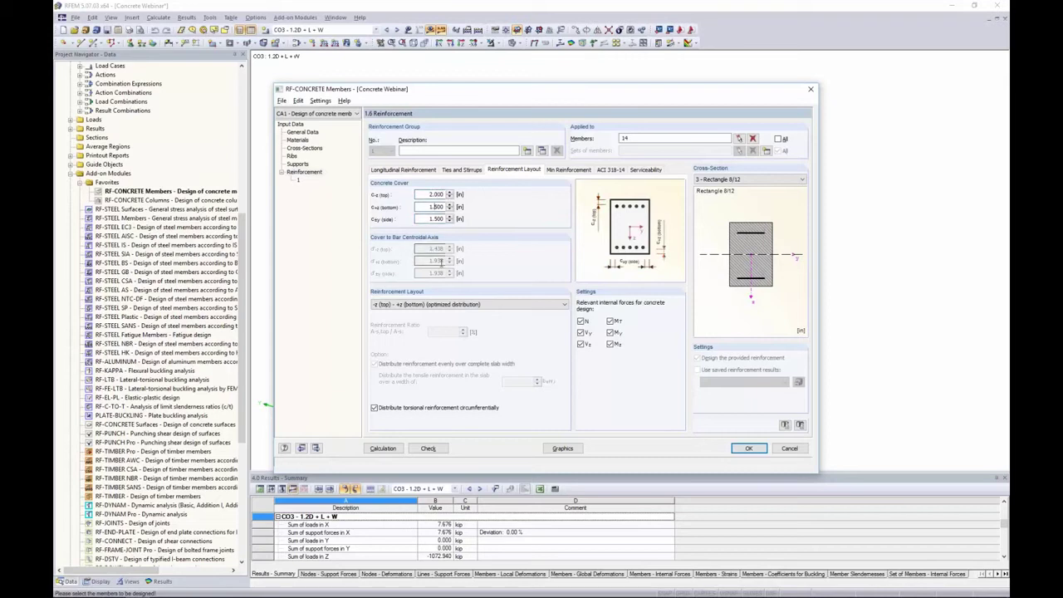
pyautogui.doubleClick(430, 194)
pyautogui.write('1.5')
# Step: Try the In Corners and Uniformly surrounding reinforcement layouts, restoring the top-bottom optimized distribution
pyautogui.click(480, 305)
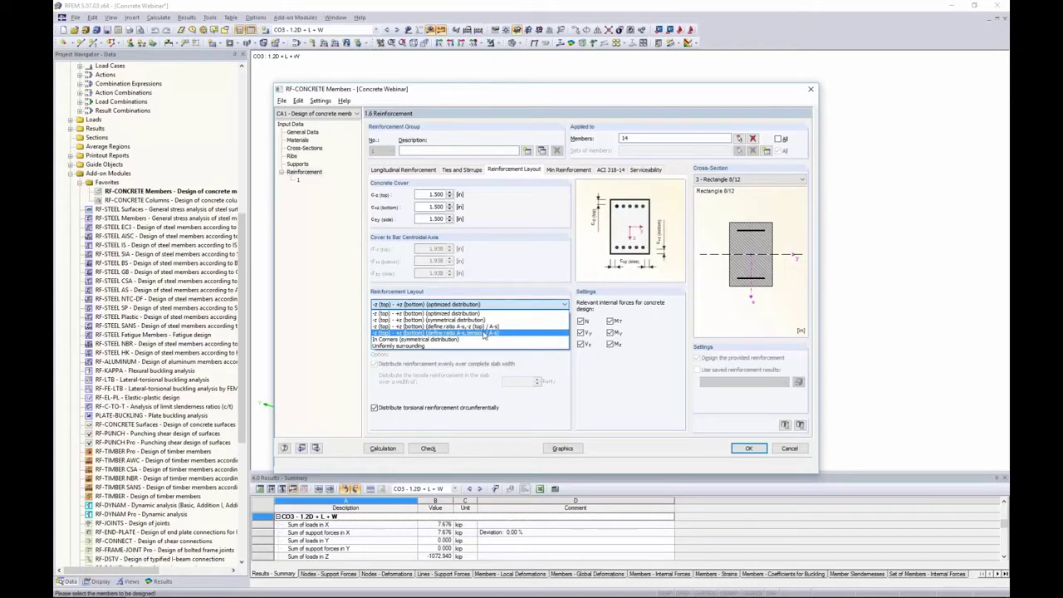
pyautogui.click(480, 339)
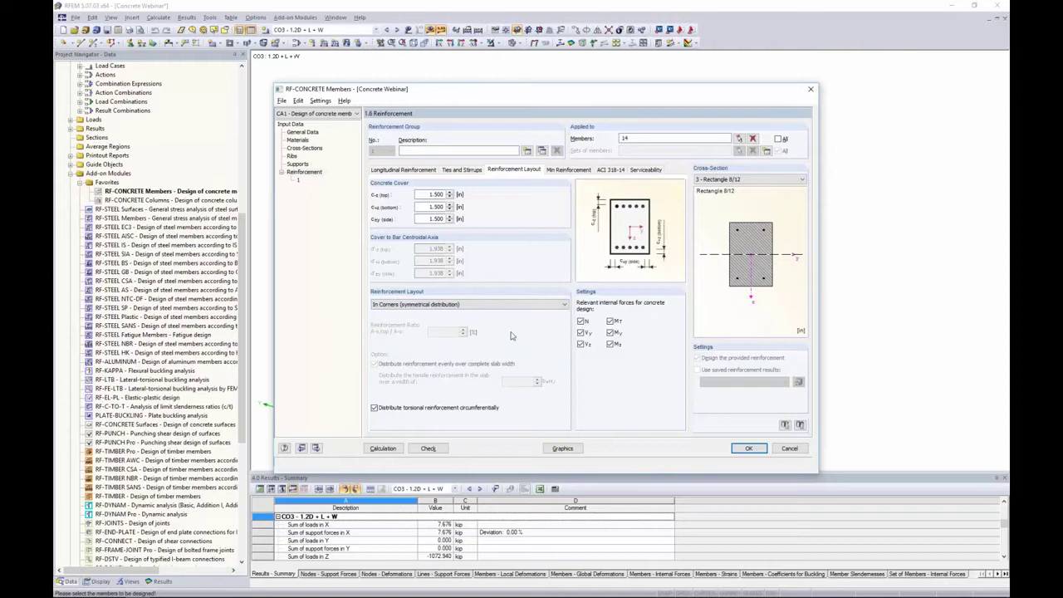
pyautogui.click(465, 303)
pyautogui.click(425, 345)
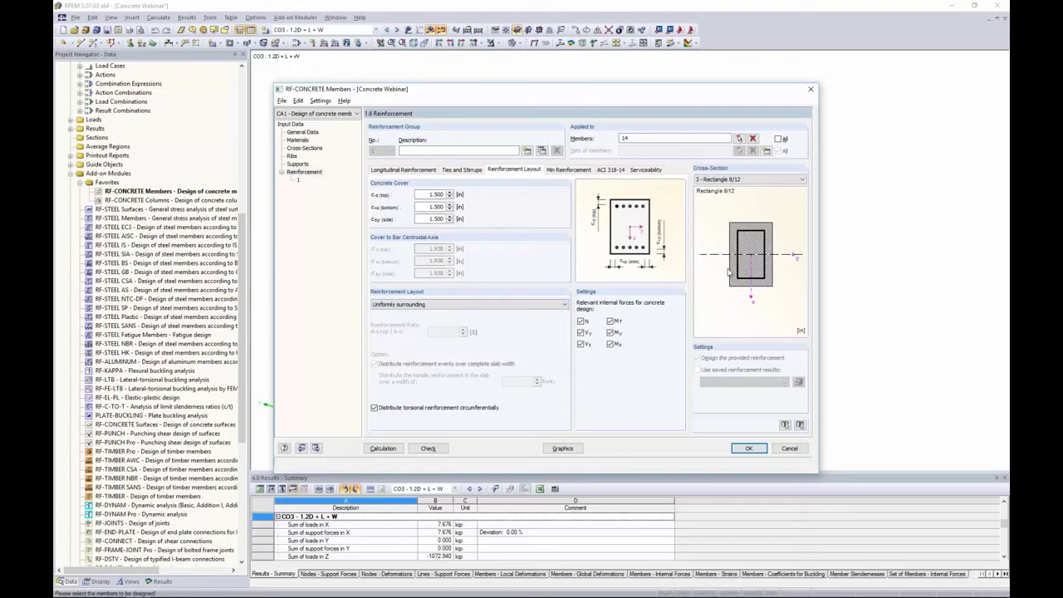
pyautogui.click(408, 305)
pyautogui.click(403, 314)
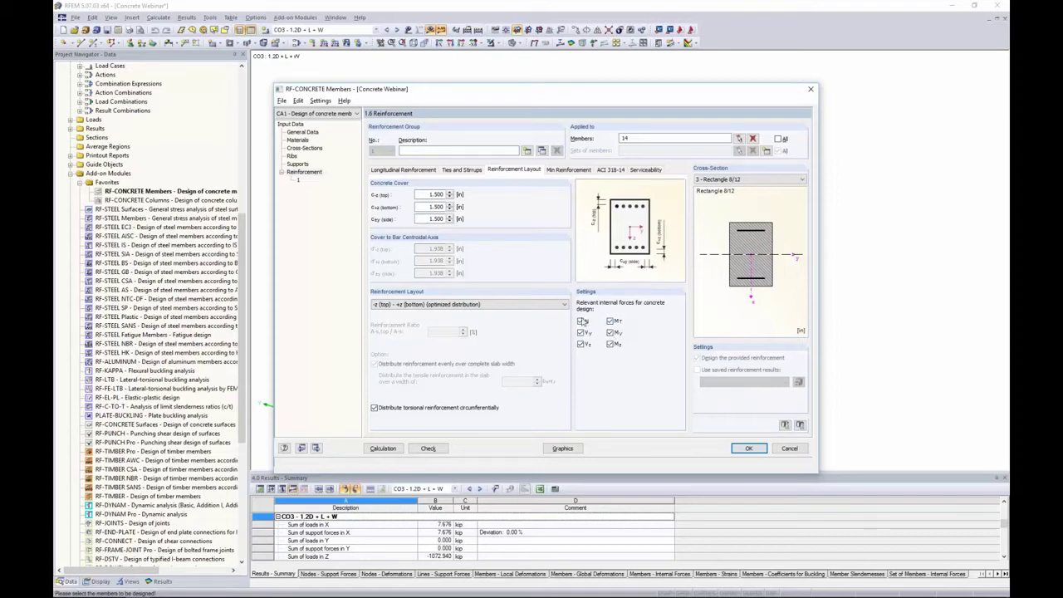
# Step: Try importing the minimum top reinforcement area from three No. 4 rebars, and cancel the import
pyautogui.click(570, 172)
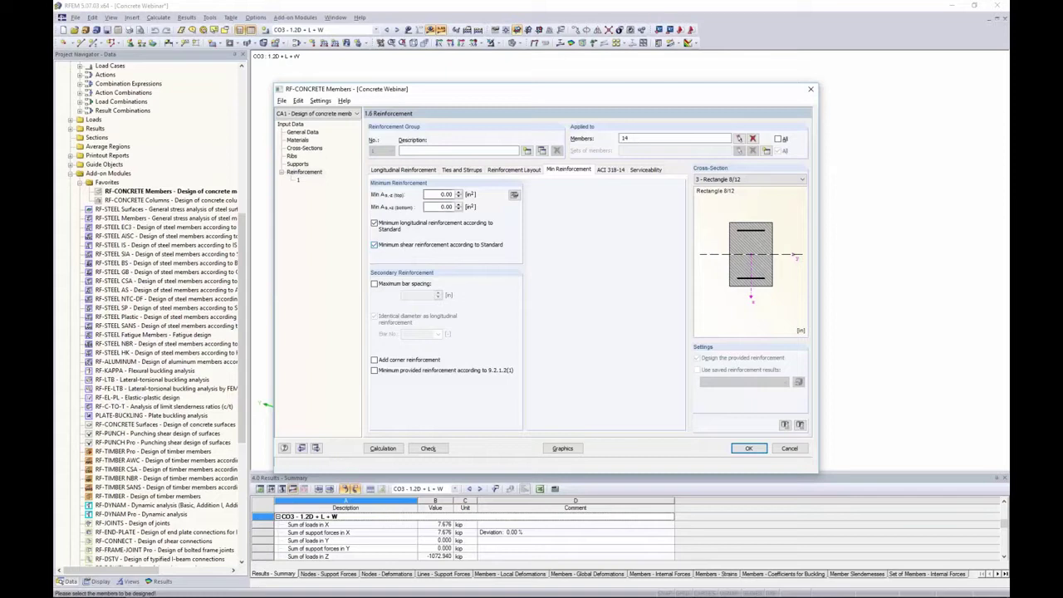
pyautogui.click(514, 196)
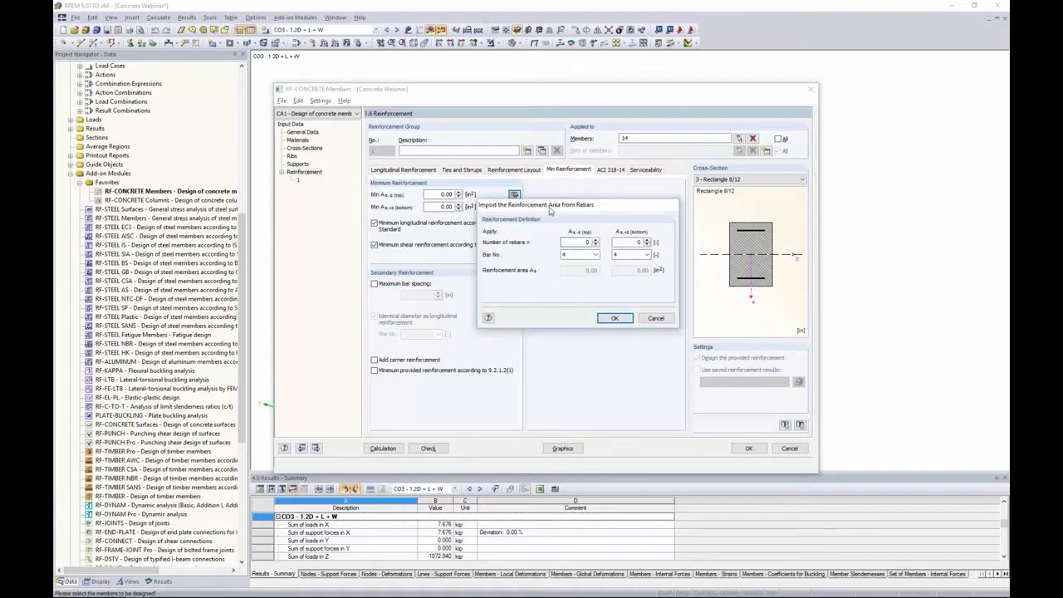
pyautogui.click(595, 240)
pyautogui.click(595, 254)
pyautogui.click(581, 256)
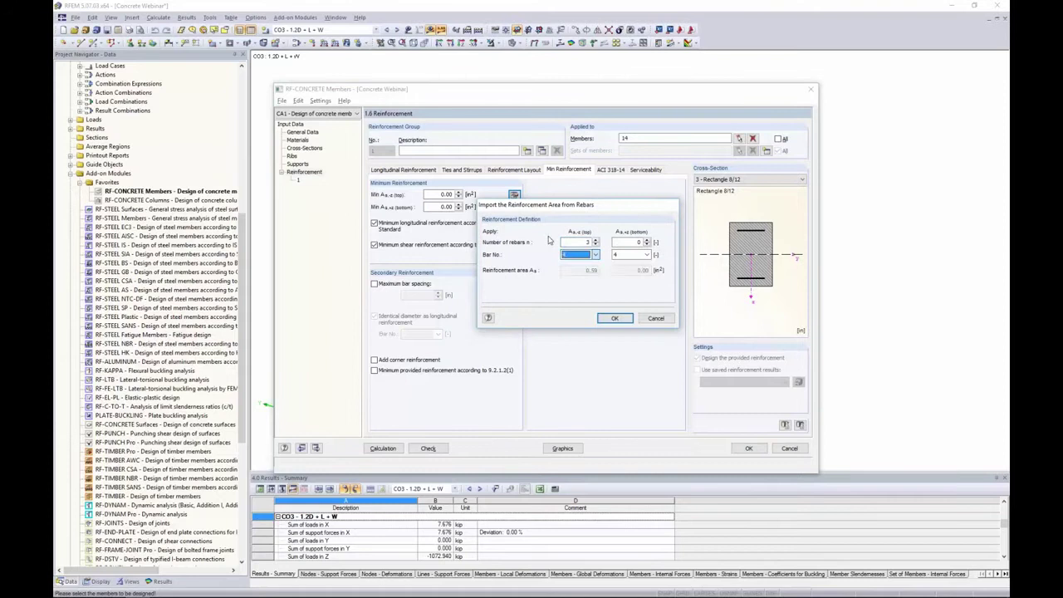
pyautogui.click(654, 318)
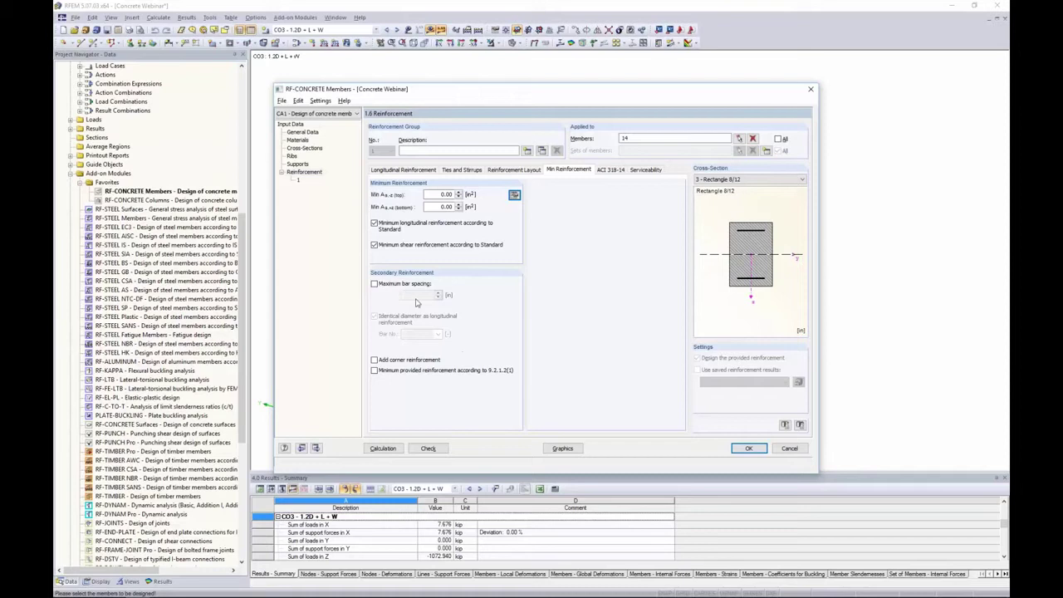
# Step: Review the ACI 318-14 reinforcement settings and switch to the PowerPoint slide show on Reinforcement Percentage
pyautogui.click(614, 170)
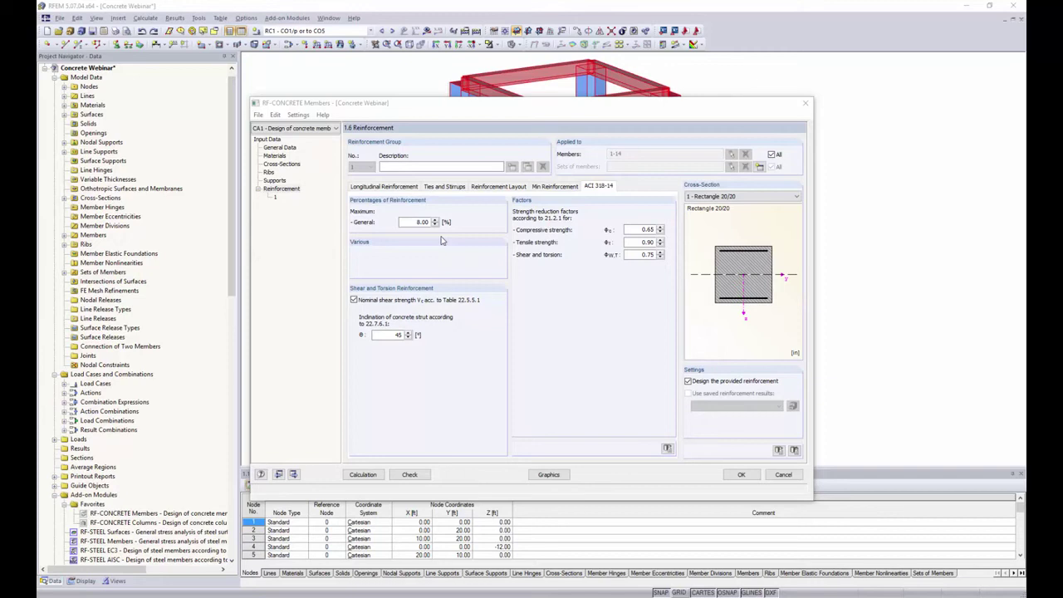
pyautogui.hotkey('alt', 'Tab')
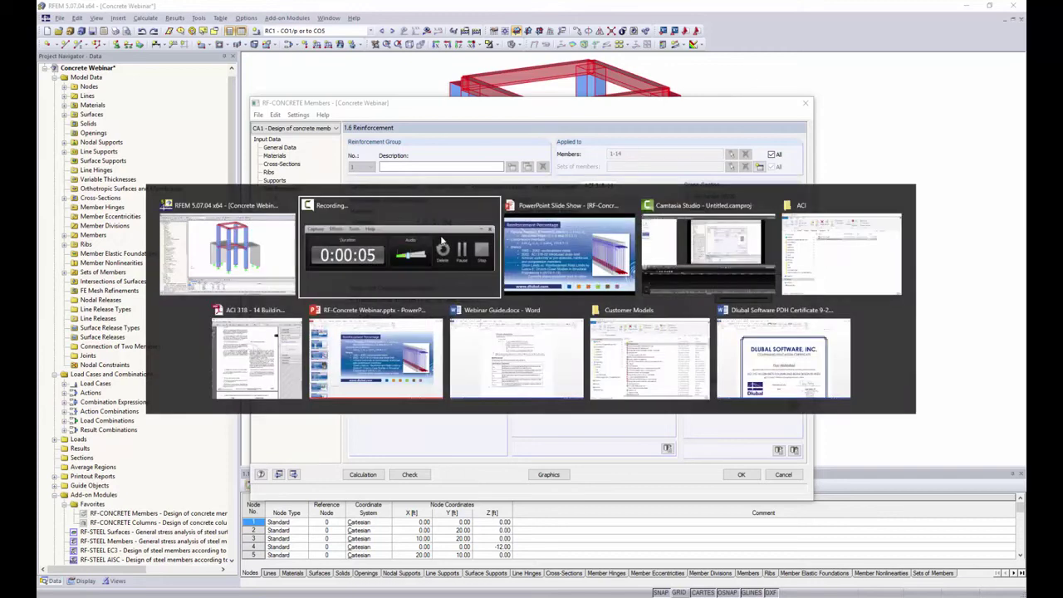
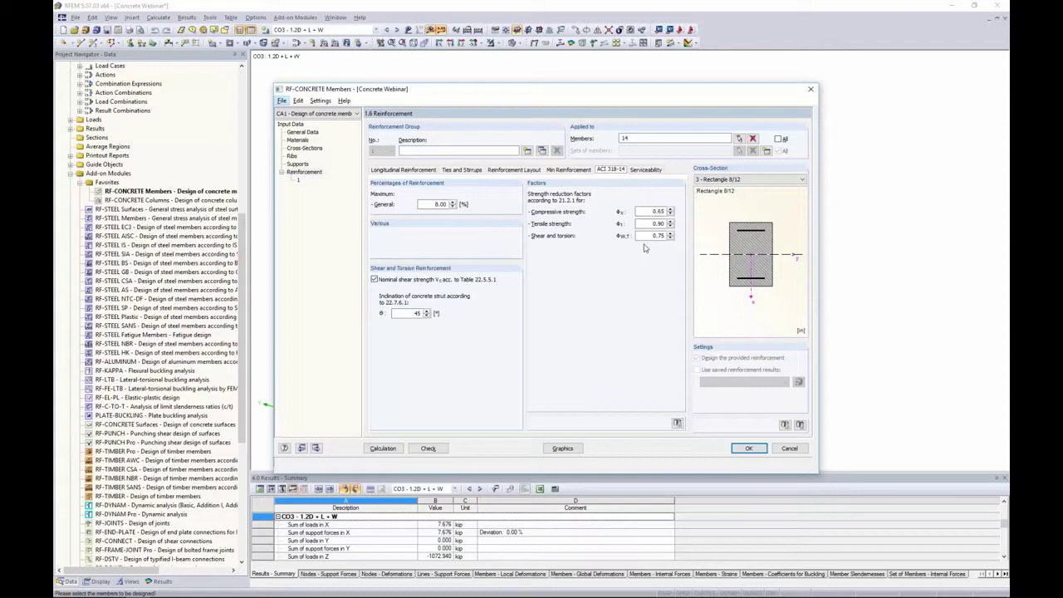
# Step: Check which load combinations are selected for the serviceability limit state, and return to the reinforcement group's serviceability settings
pyautogui.click(644, 170)
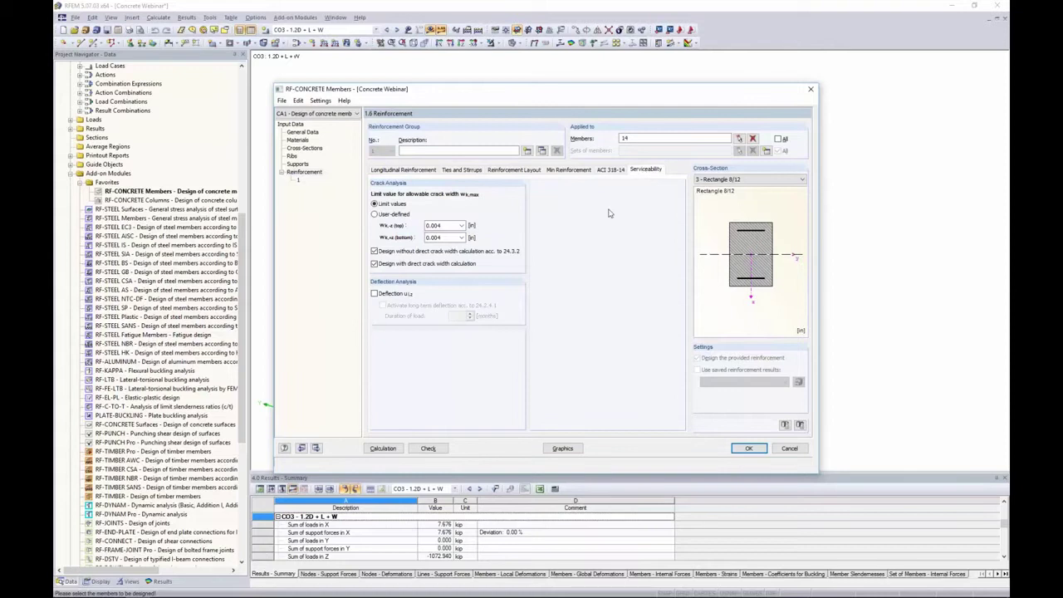
pyautogui.click(316, 134)
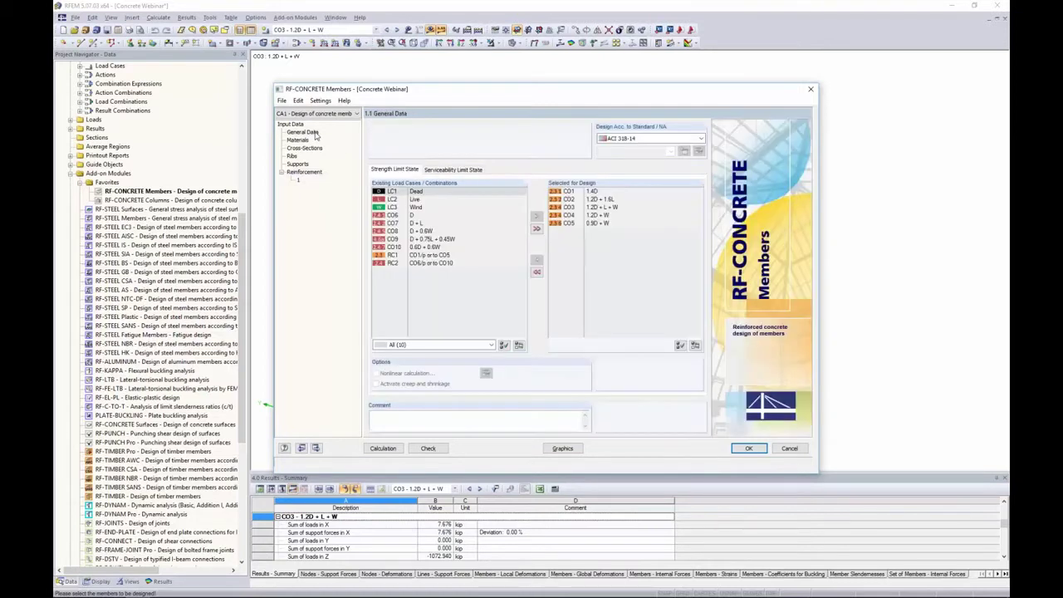
pyautogui.click(453, 169)
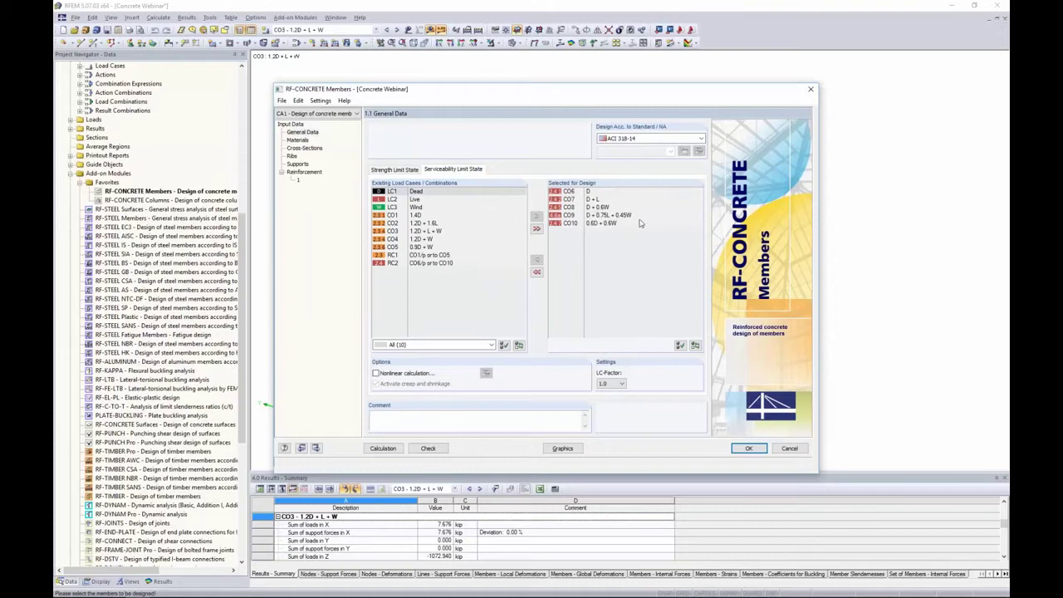
pyautogui.click(304, 172)
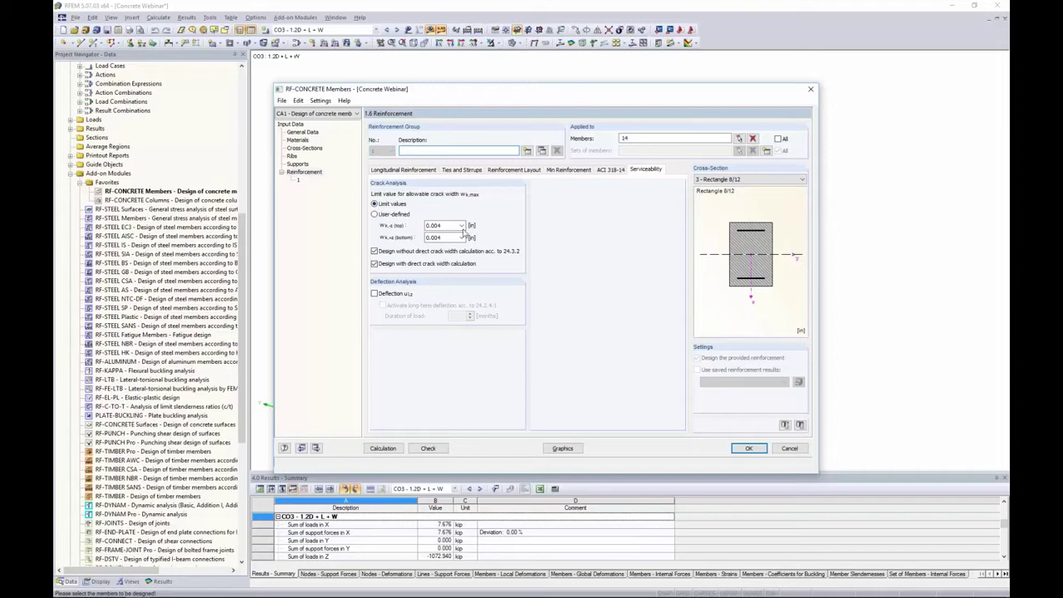
# Step: Set the top and bottom allowable crack widths to 0.012 in for the humidity, moist air, soil exposure condition
pyautogui.click(462, 226)
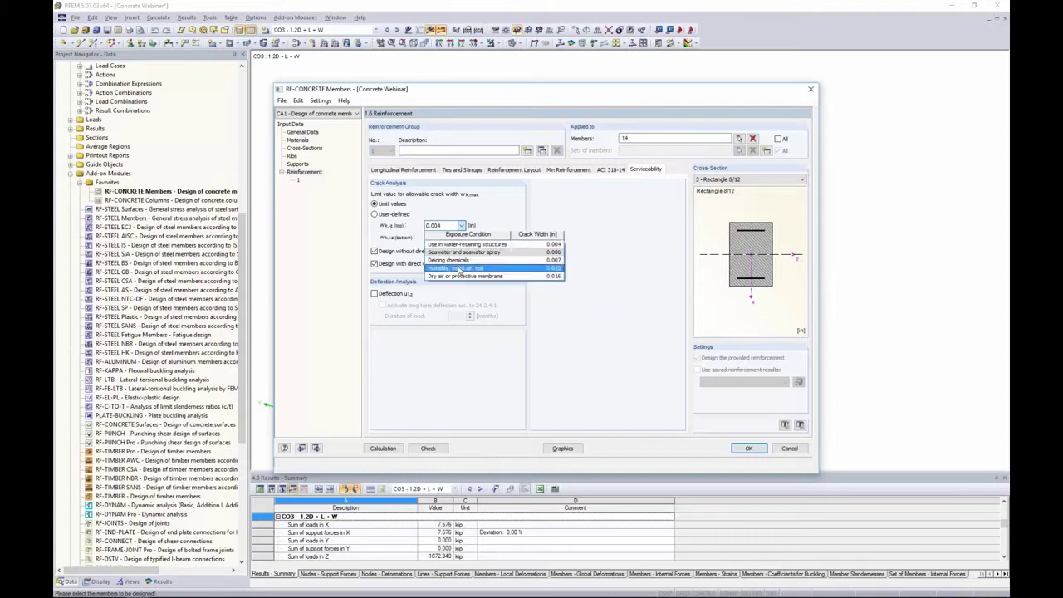
pyautogui.click(458, 269)
pyautogui.click(461, 237)
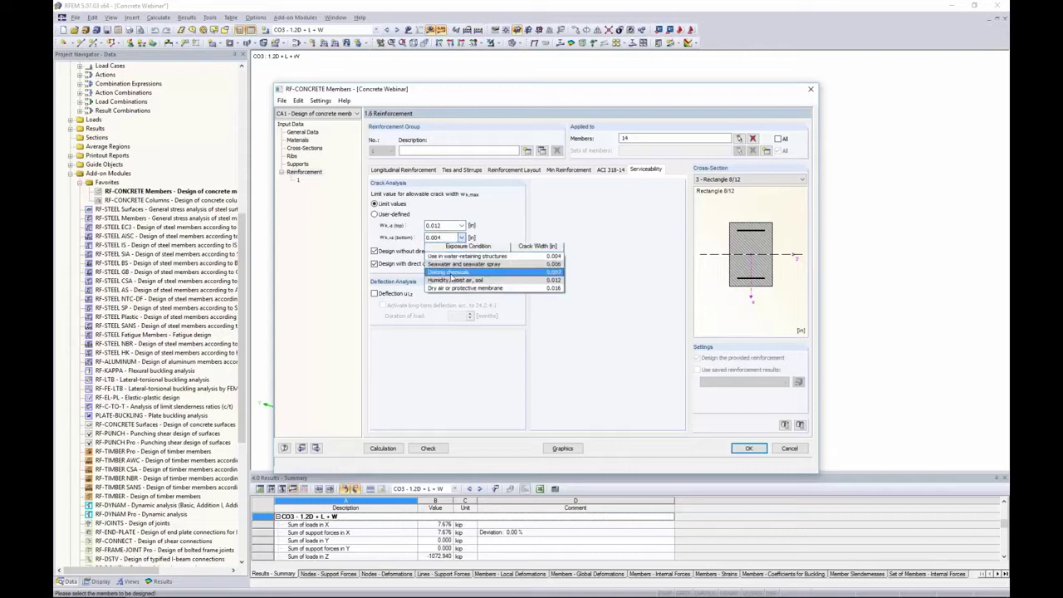
pyautogui.click(452, 280)
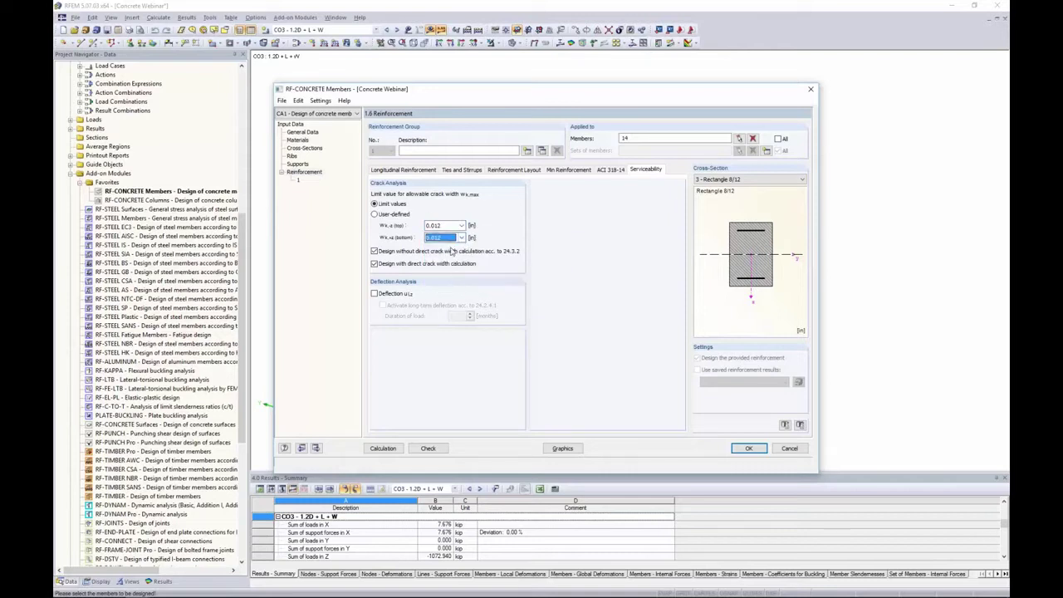
# Step: Try user-defined allowable crack widths, and restore the use of limit values
pyautogui.click(373, 214)
pyautogui.doubleClick(444, 225)
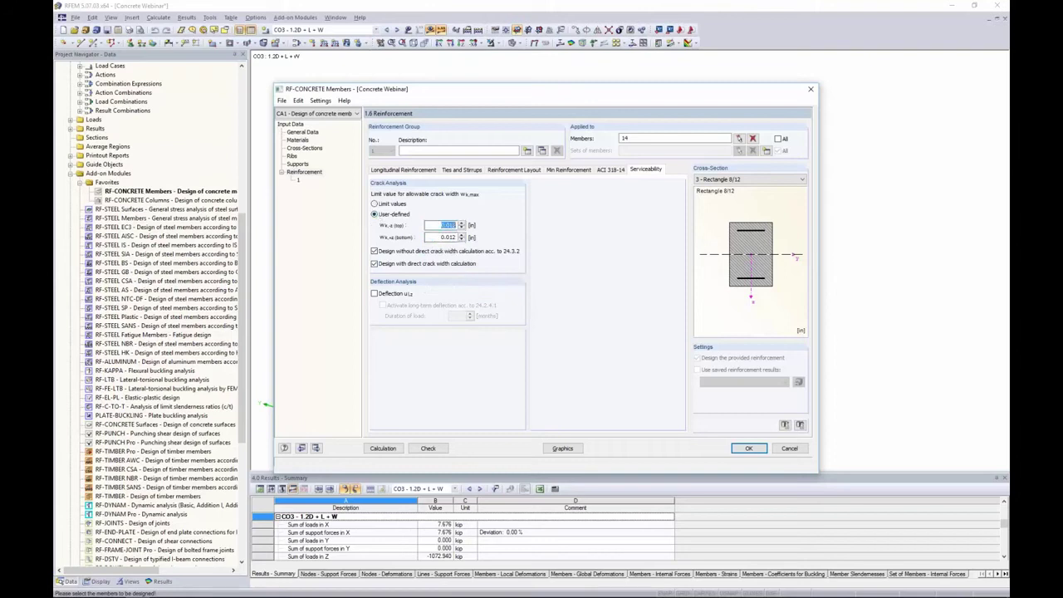
pyautogui.click(374, 204)
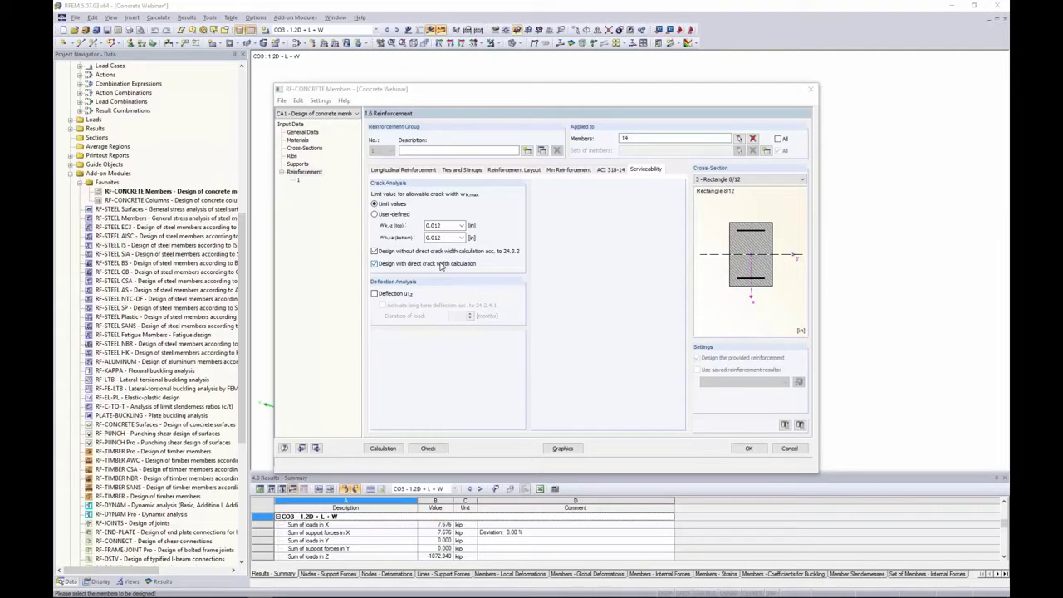
# Step: Enable the deflection analysis for the reinforcement group and open the deflection data
pyautogui.click(373, 294)
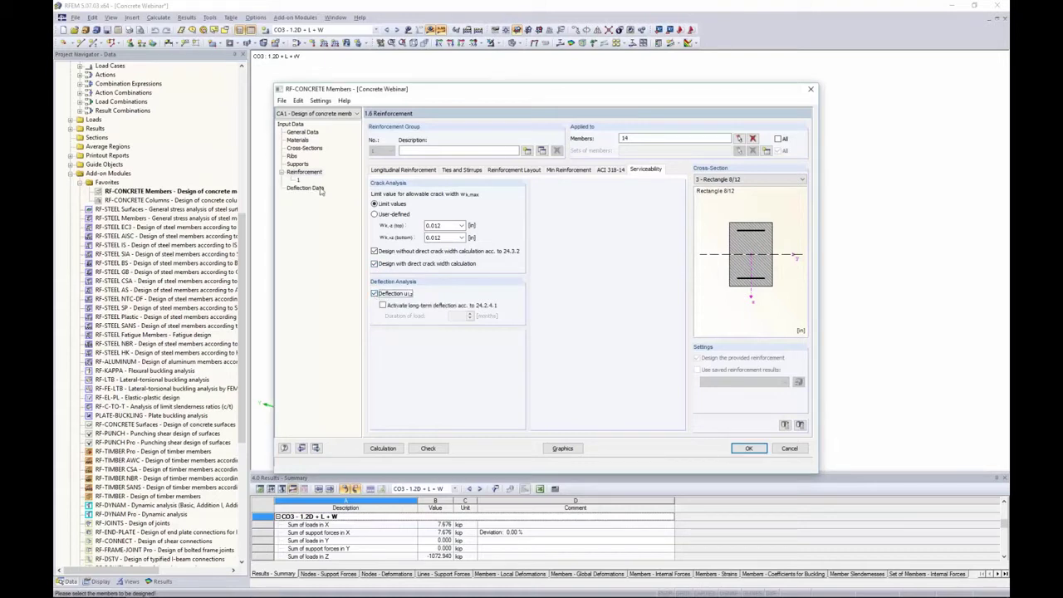
pyautogui.click(314, 192)
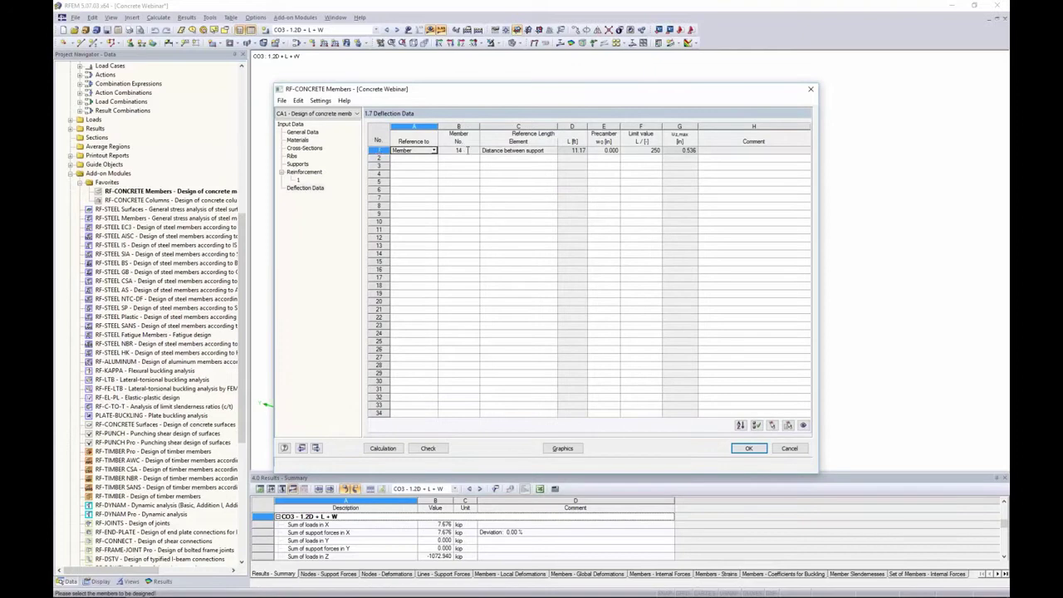
# Step: Try a user-defined reference length for member 14's deflection, and restore the distance between supports
pyautogui.click(509, 154)
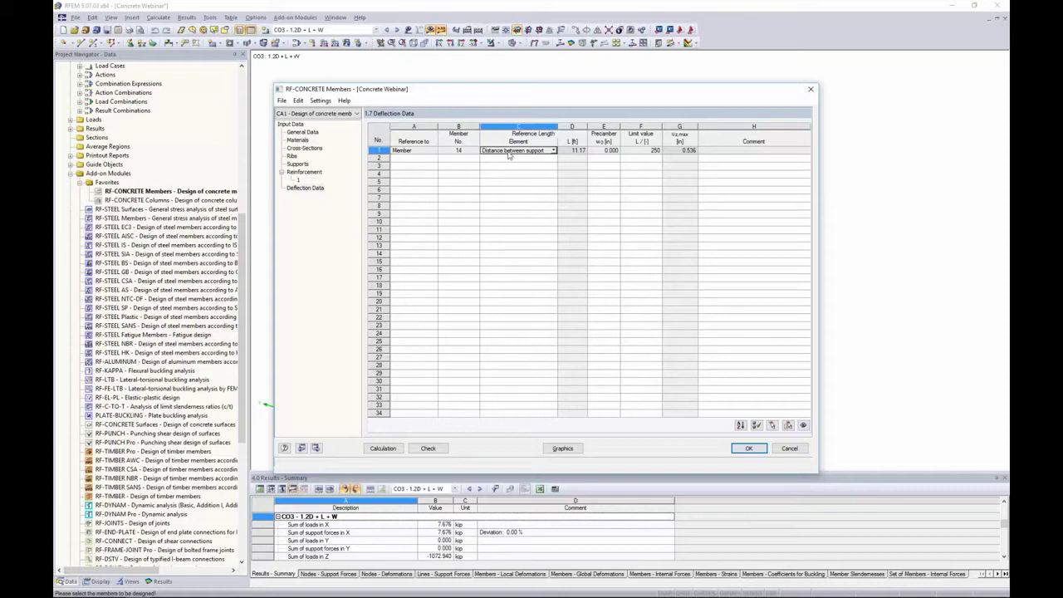
pyautogui.click(553, 151)
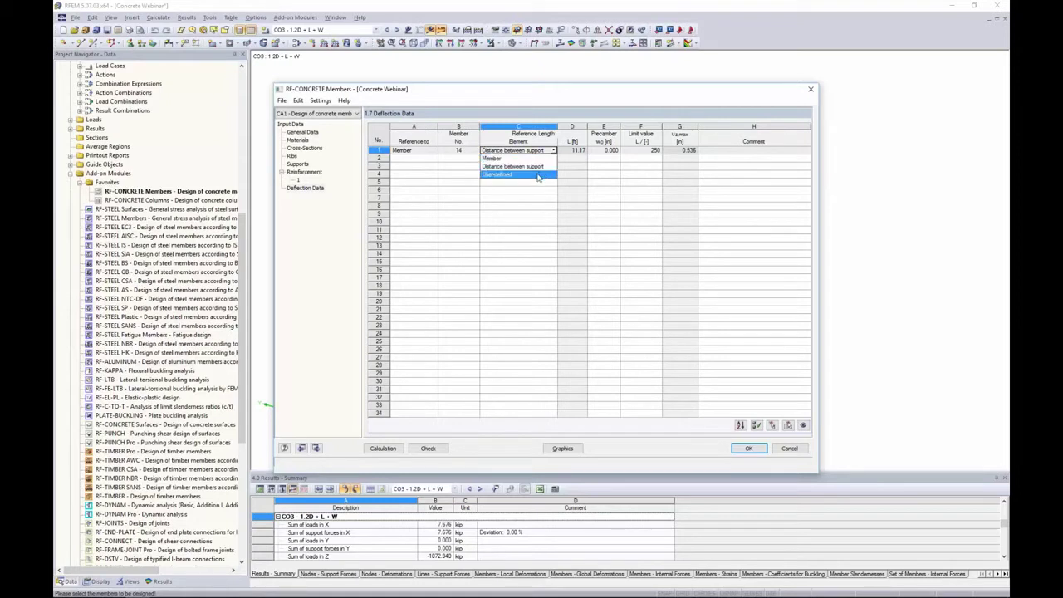
pyautogui.click(538, 176)
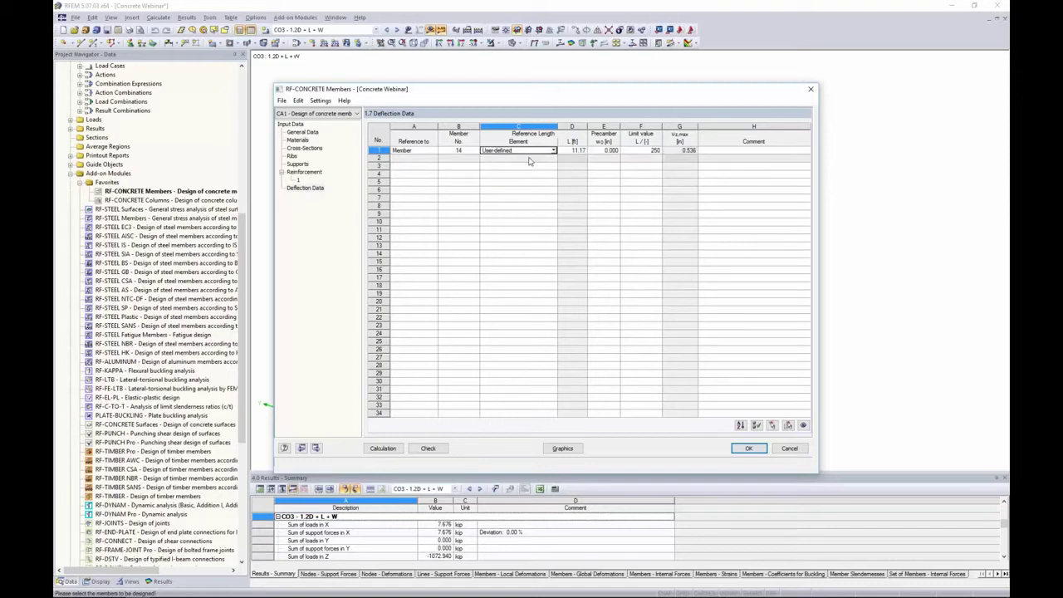
pyautogui.click(553, 152)
pyautogui.click(546, 167)
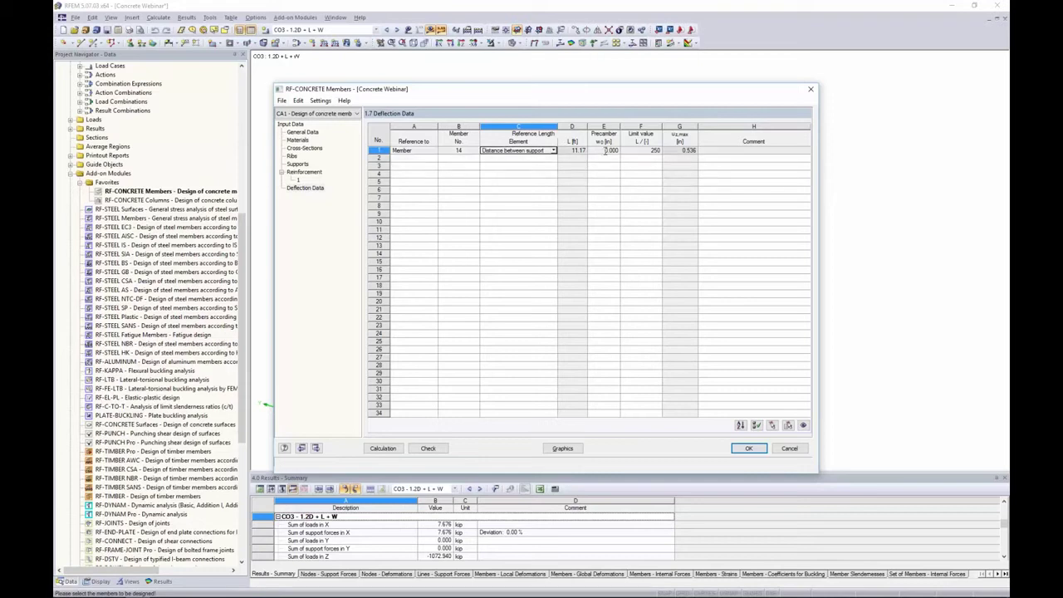
# Step: Check the available deflection limit value options for member 14, keeping the current setting
pyautogui.click(636, 153)
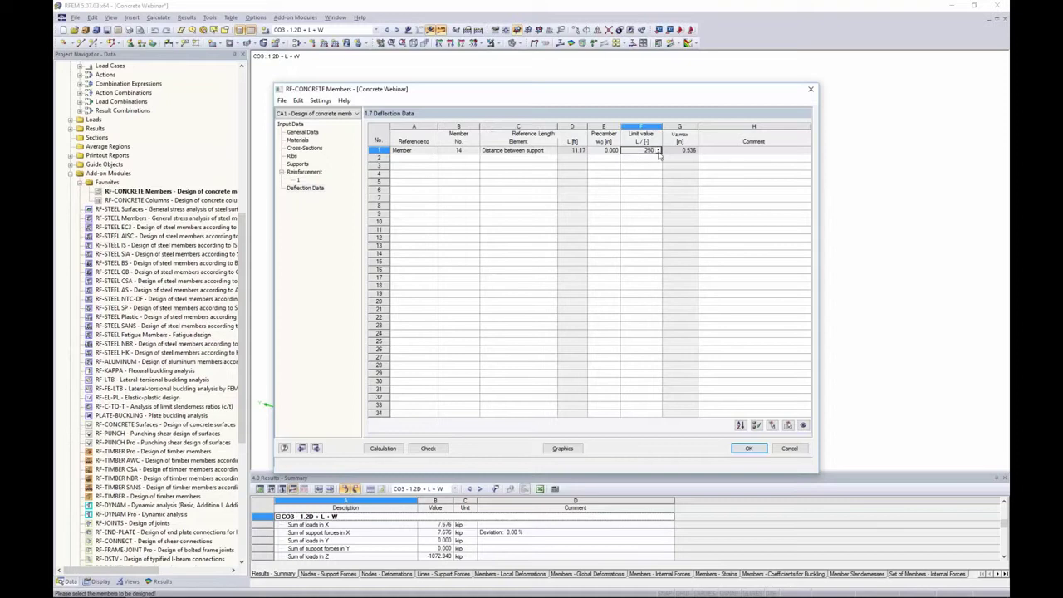
pyautogui.click(658, 151)
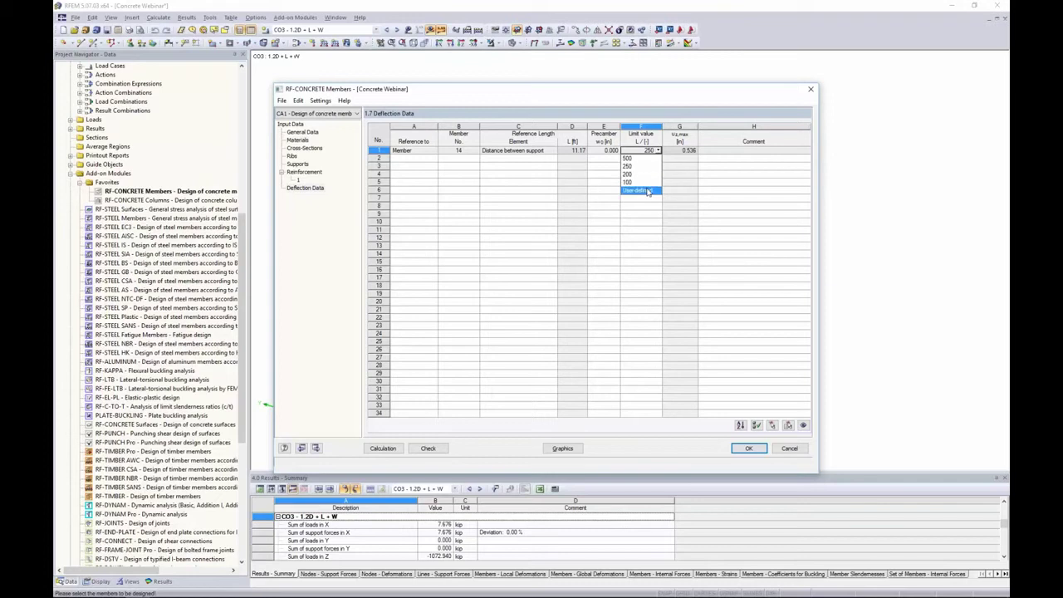
pyautogui.click(594, 175)
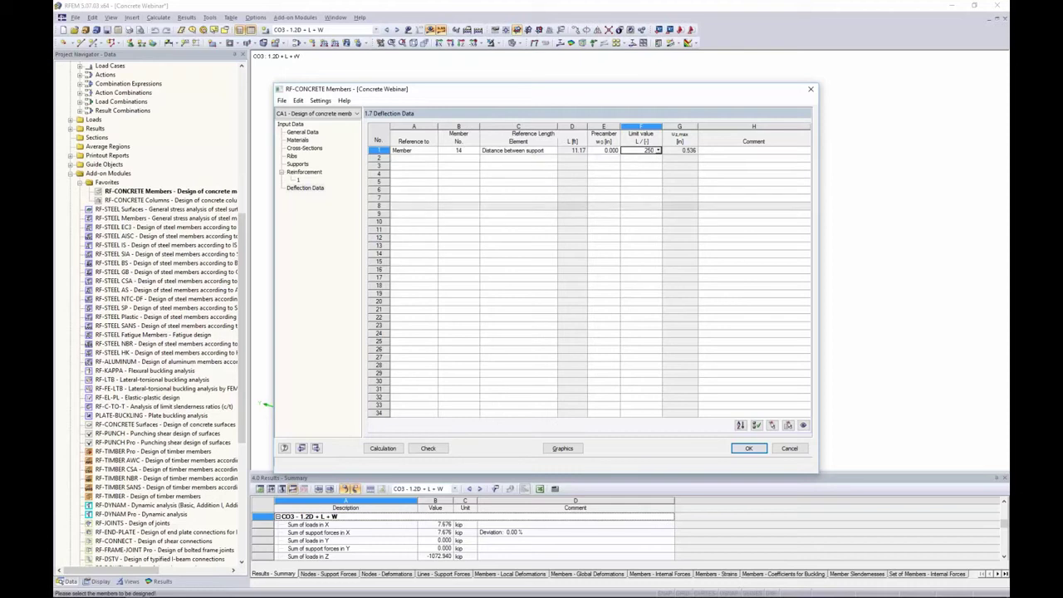
# Step: Try long-term deflection according to 24.2.4.1 with a load duration of 30 months in the serviceability settings, and deactivate it
pyautogui.click(316, 176)
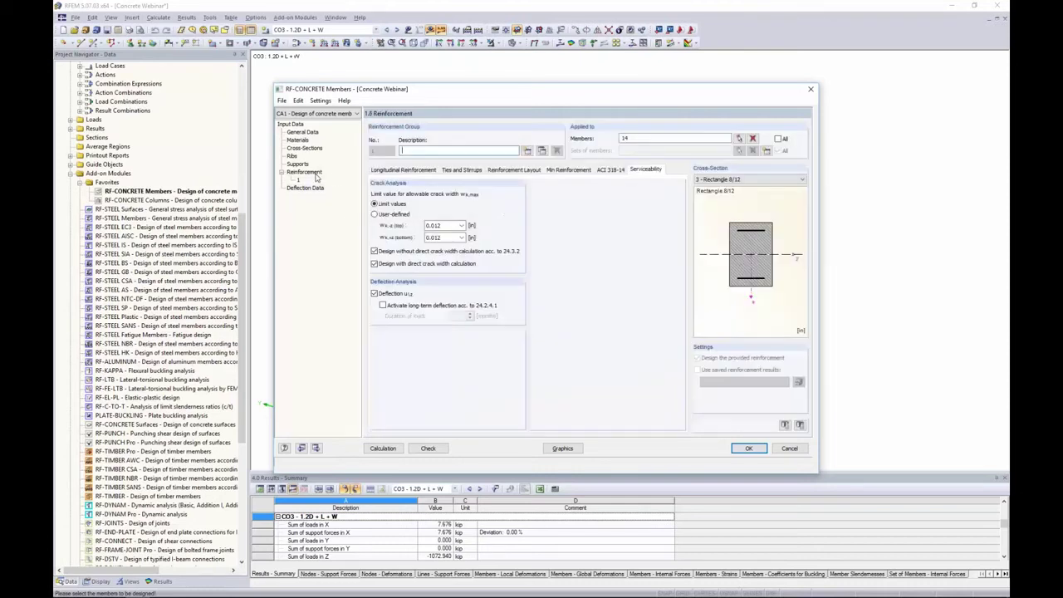
pyautogui.click(383, 305)
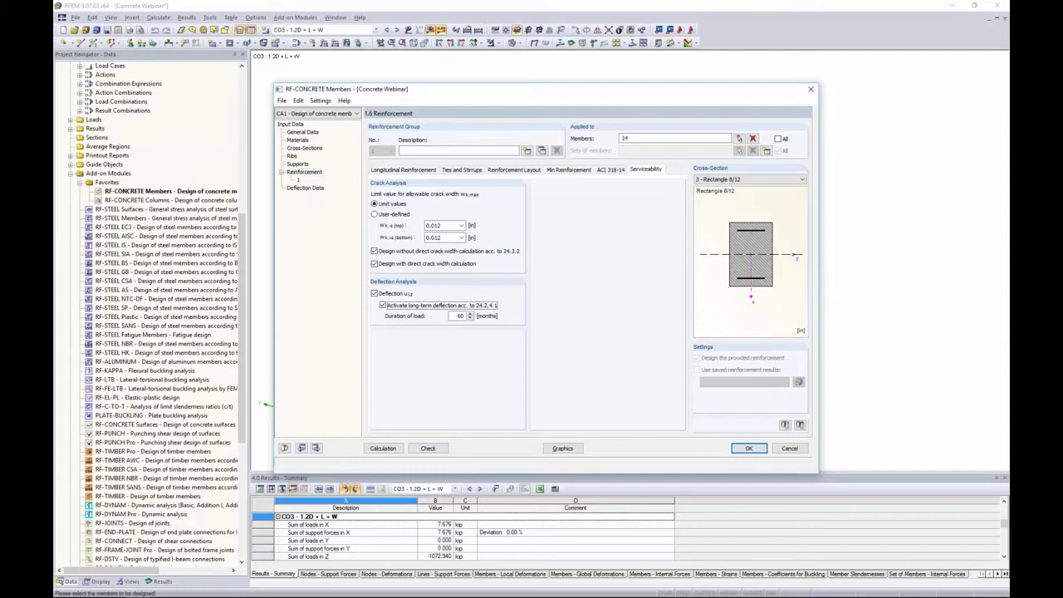
pyautogui.doubleClick(459, 316)
pyautogui.write('30')
pyautogui.click(386, 306)
# Step: Calculate the concrete member design and display the required reinforcement by member
pyautogui.click(379, 450)
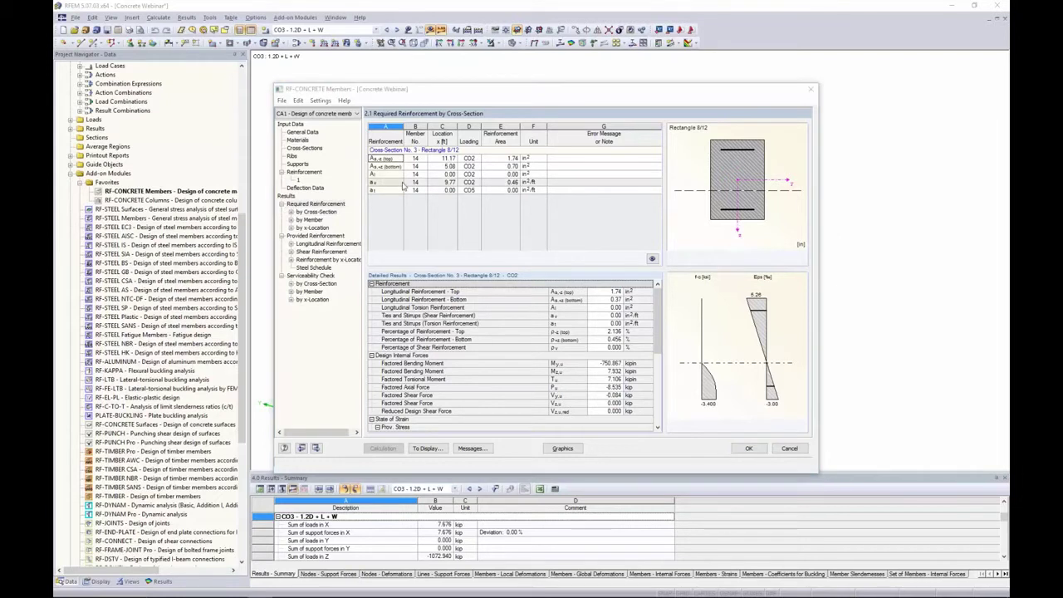
pyautogui.click(319, 215)
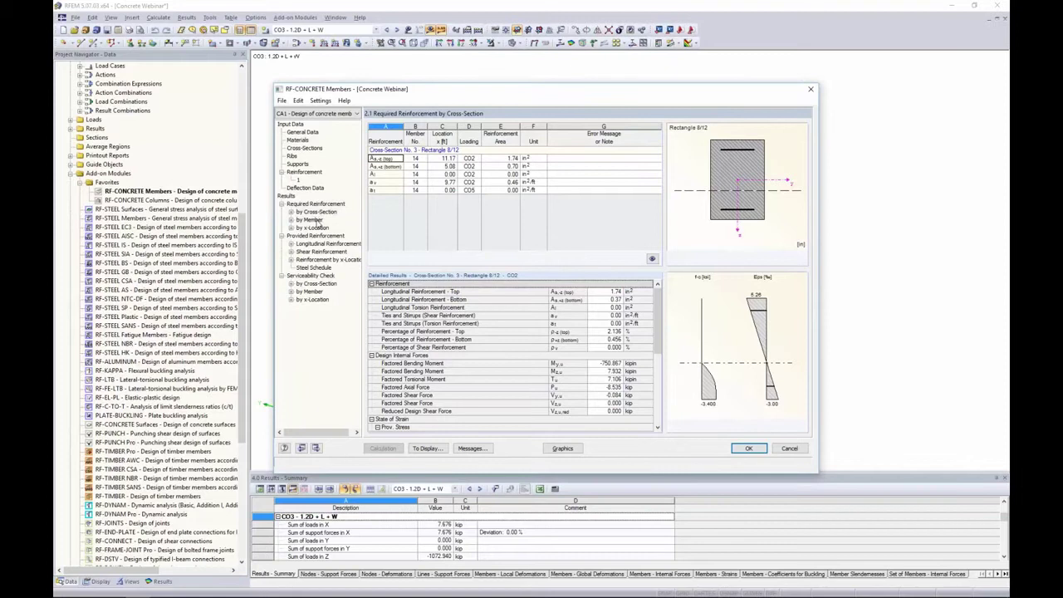
pyautogui.click(313, 219)
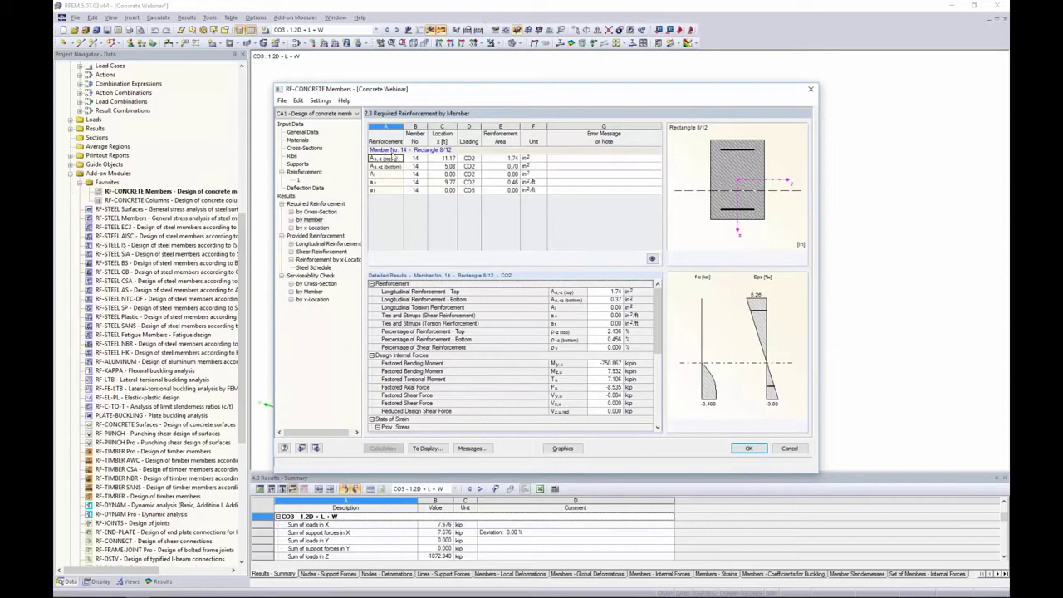
# Step: Compare the detailed results and stress-strain diagrams for member 14's required torsional, shear and bottom longitudinal reinforcement
pyautogui.click(412, 175)
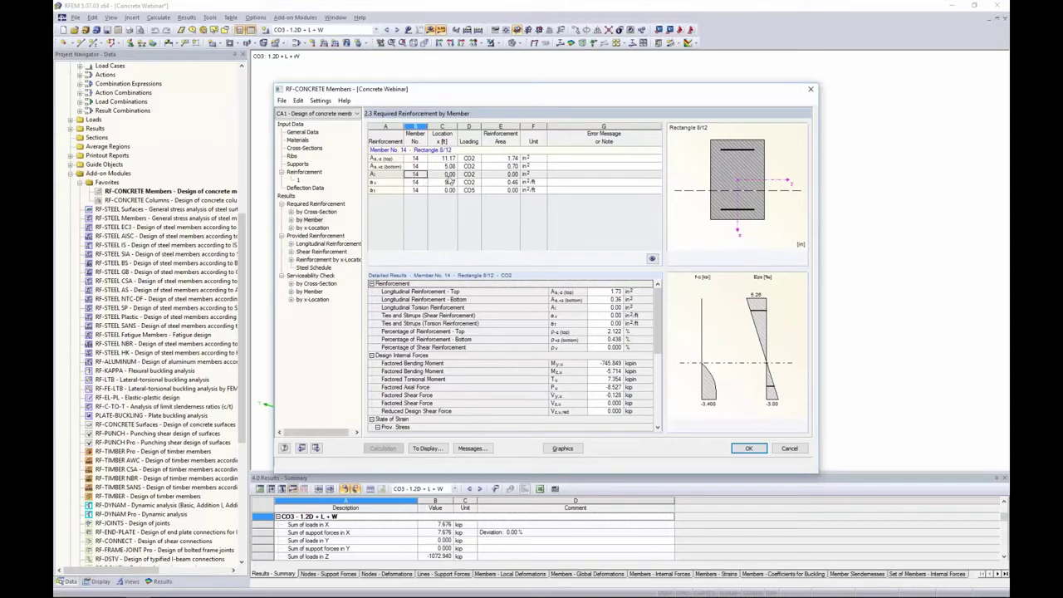
pyautogui.click(446, 176)
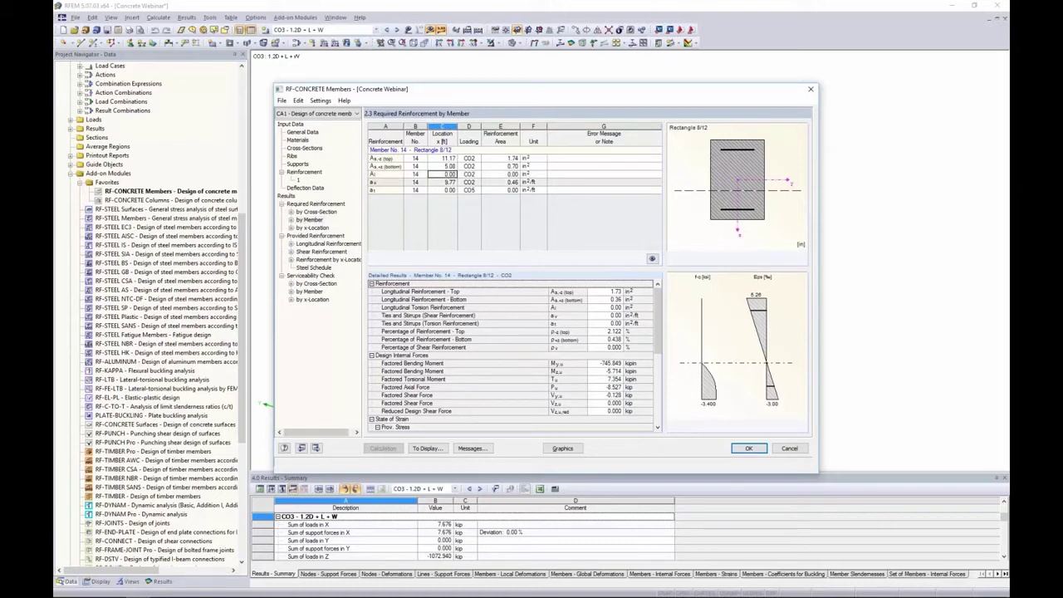
pyautogui.click(438, 184)
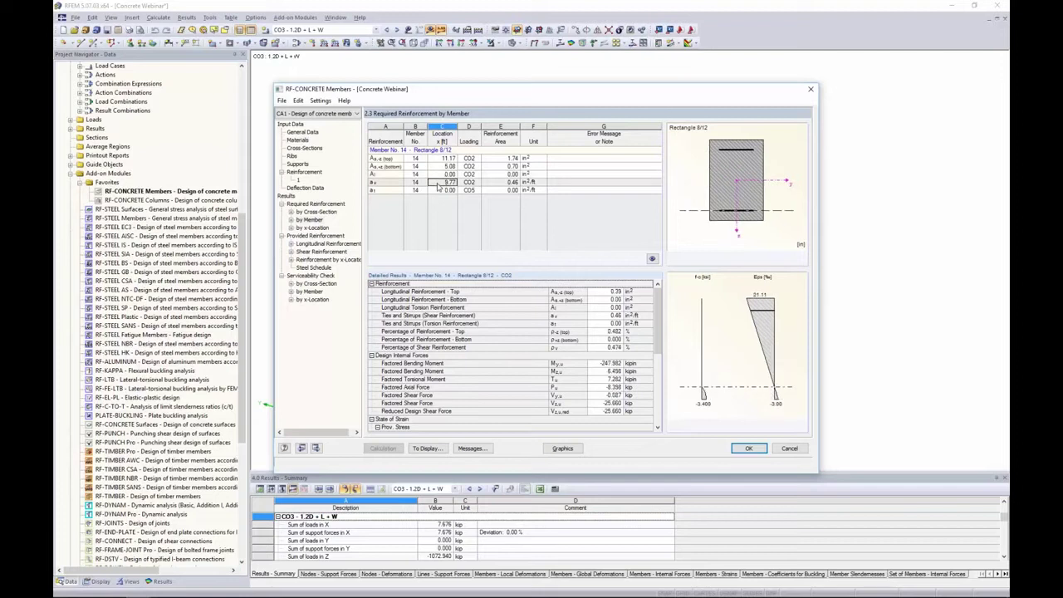
pyautogui.click(440, 190)
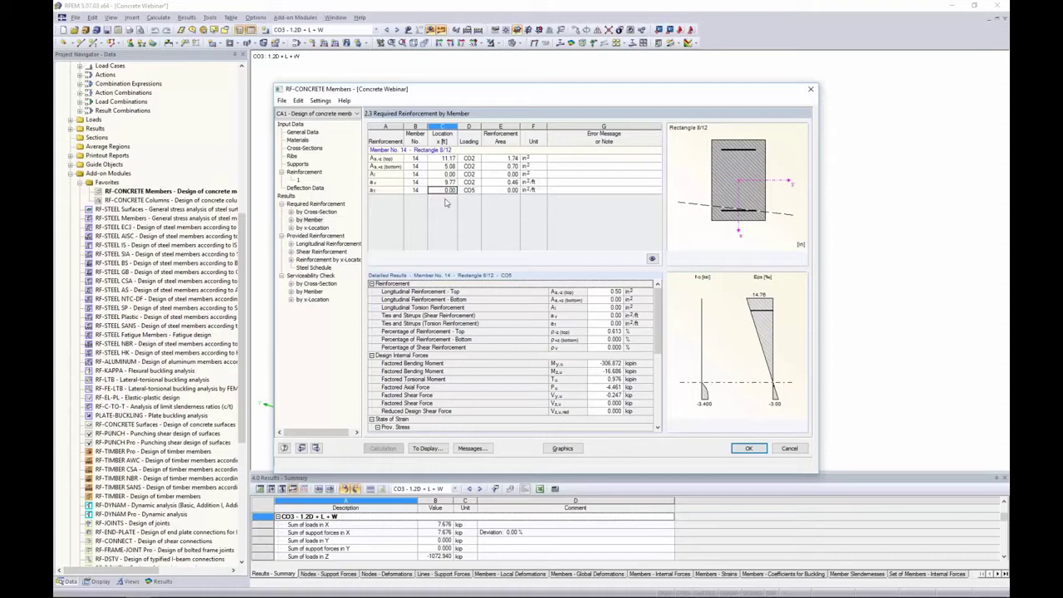
pyautogui.click(446, 181)
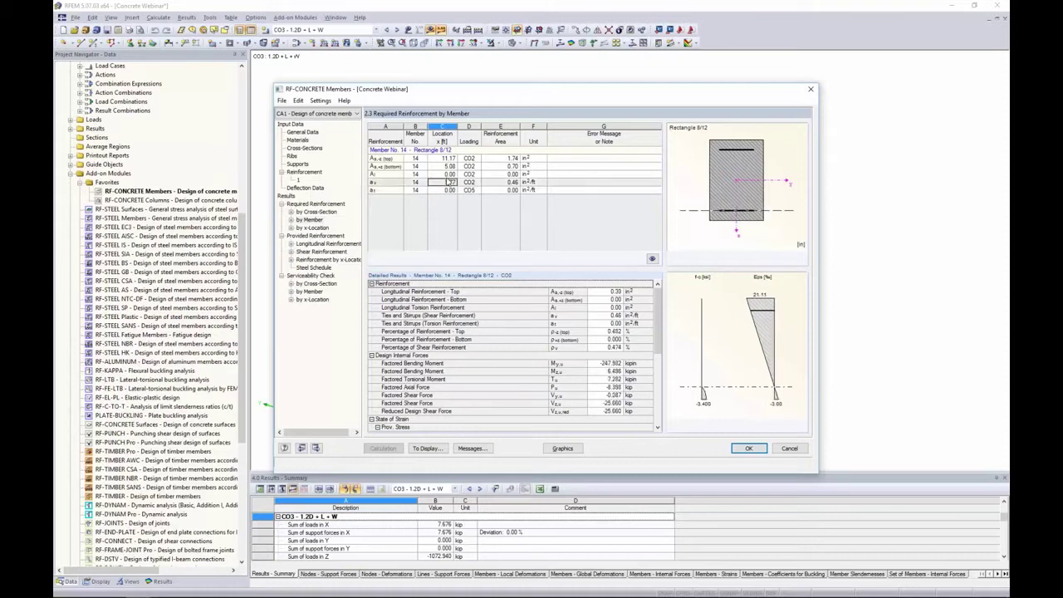
pyautogui.click(447, 173)
pyautogui.click(446, 166)
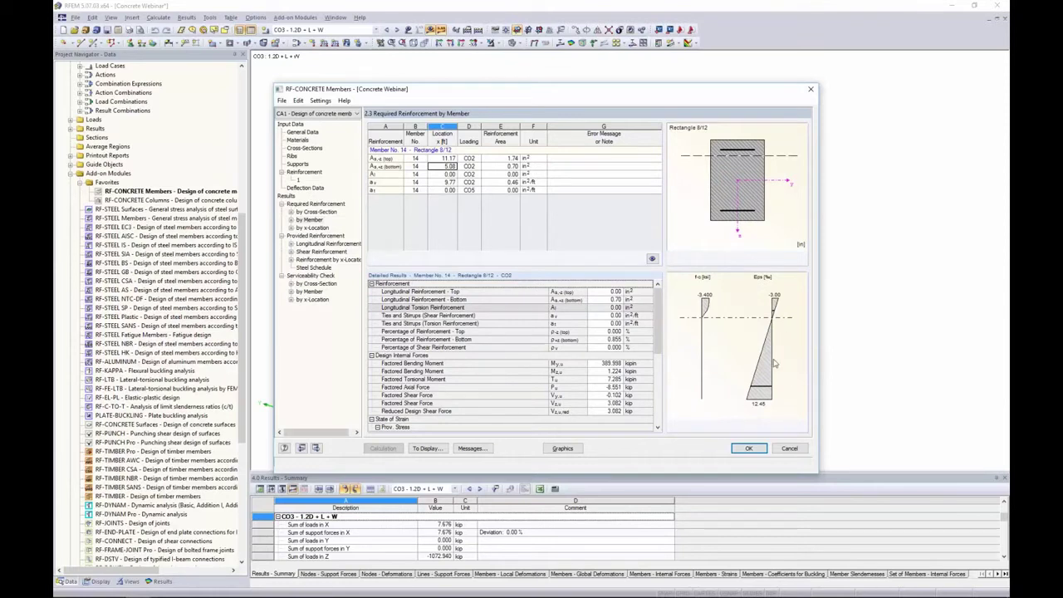
# Step: Examine the state of strain and the shear and torsional capacity details for member 14's bottom reinforcement
pyautogui.moveTo(658, 308)
pyautogui.mouseDown()
pyautogui.moveTo(654, 382)
pyautogui.moveTo(656, 305)
pyautogui.mouseUp()
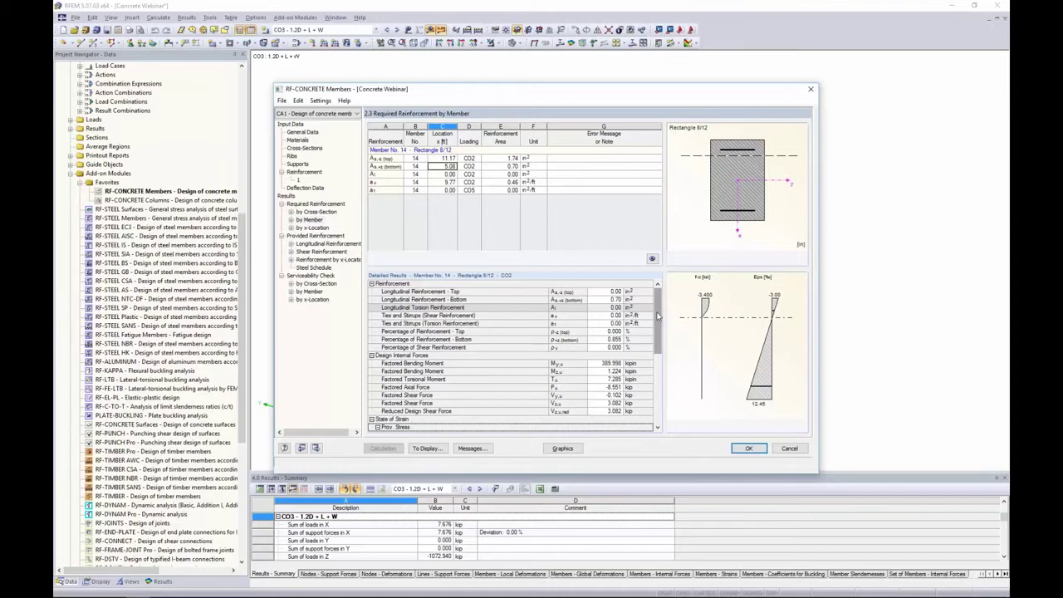
pyautogui.moveTo(658, 316); pyautogui.dragTo(652, 374)
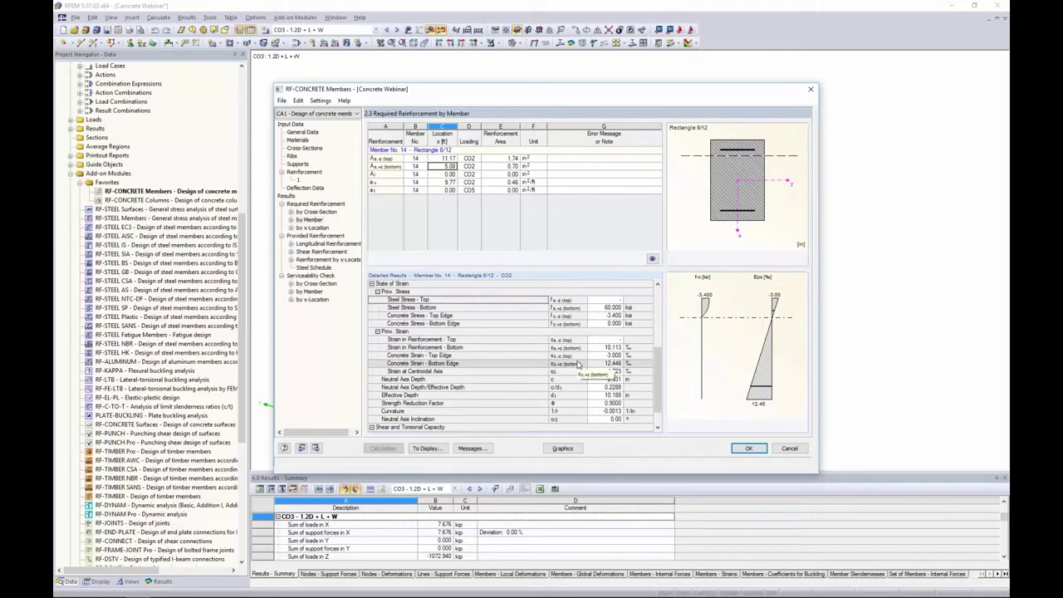
pyautogui.scroll(-1, 553, 359)
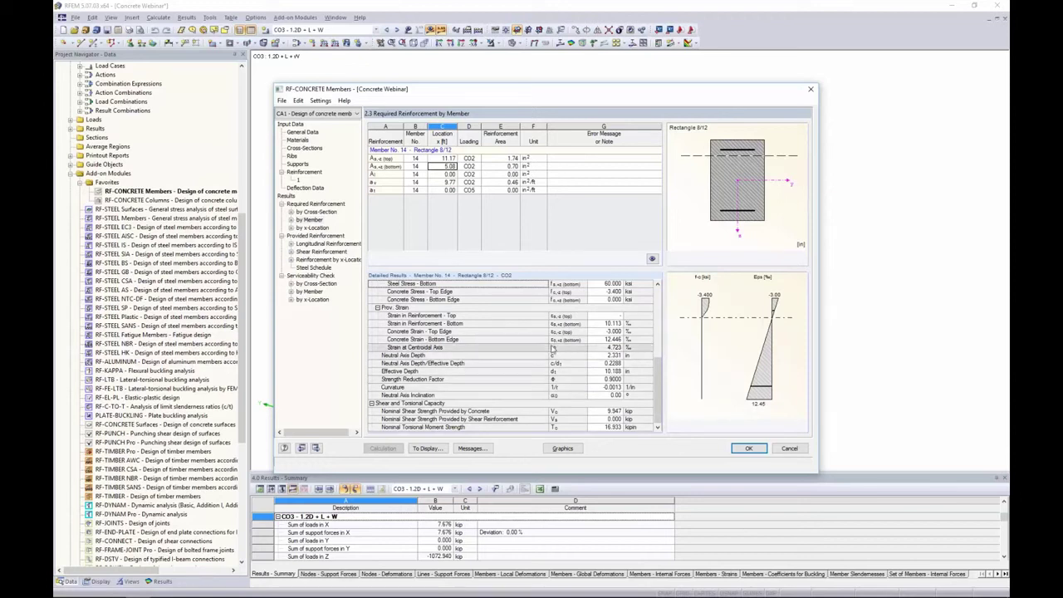
# Step: Review the required reinforcement by x-location along member 14, moving the results window aside to see each location in the model
pyautogui.click(319, 227)
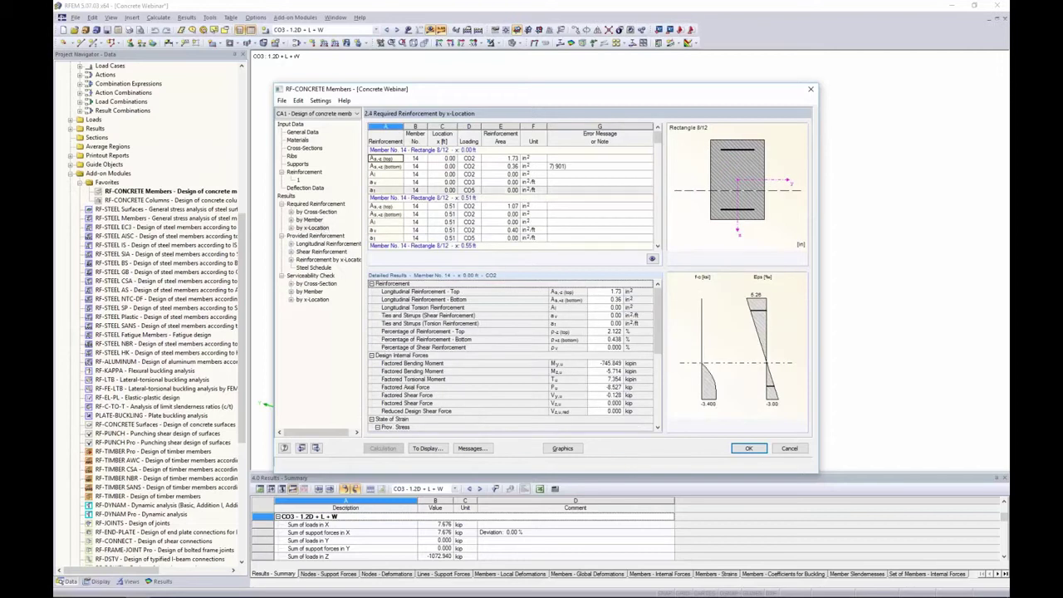
pyautogui.moveTo(485, 93); pyautogui.dragTo(487, 226)
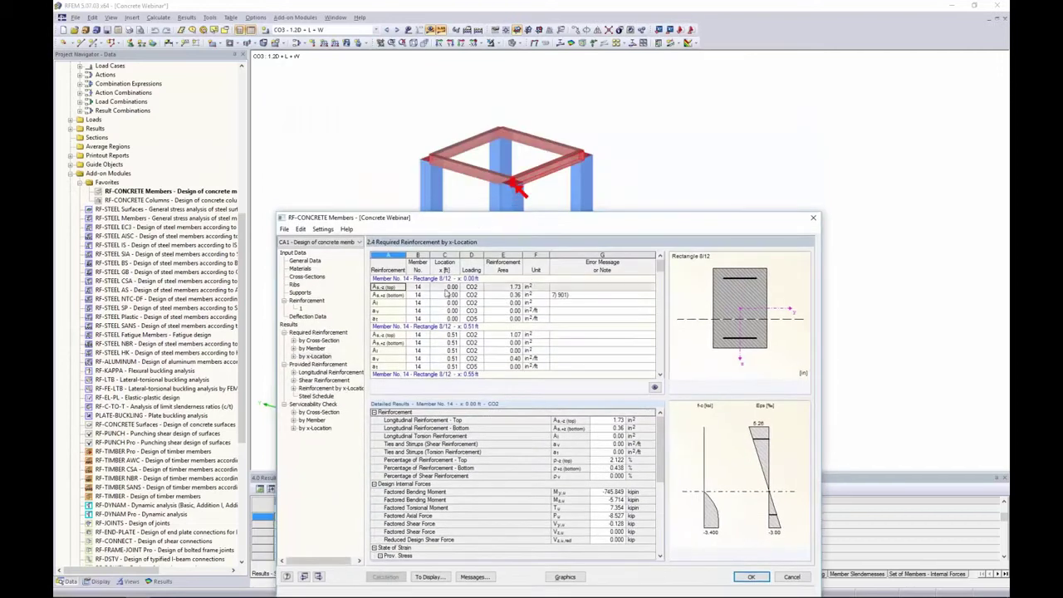
pyautogui.scroll(-4, 439, 310)
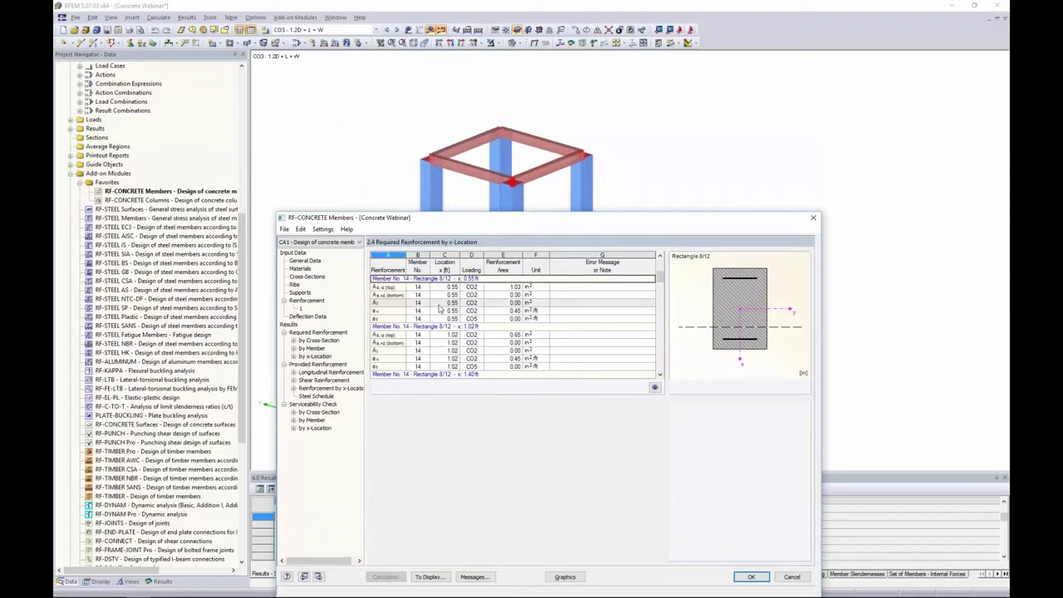
pyautogui.click(440, 304)
pyautogui.click(428, 350)
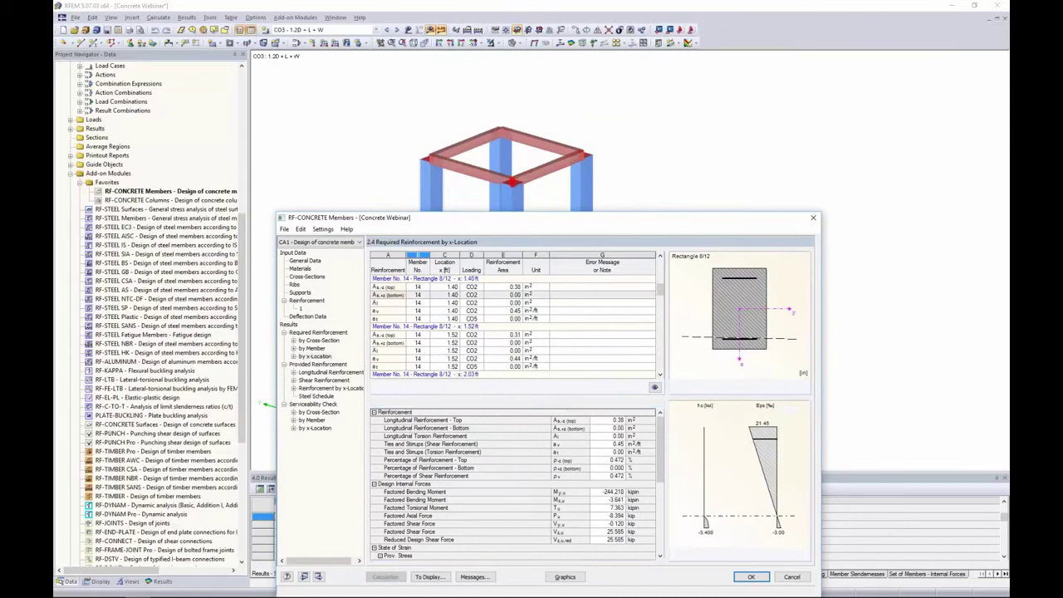
pyautogui.click(472, 335)
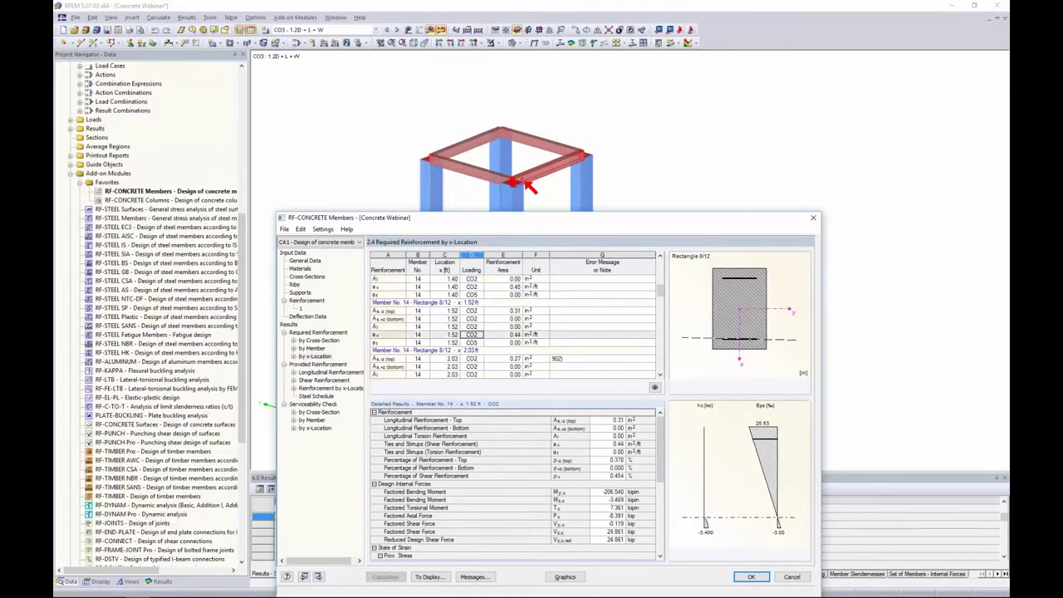
pyautogui.scroll(-2, 512, 326)
pyautogui.click(472, 342)
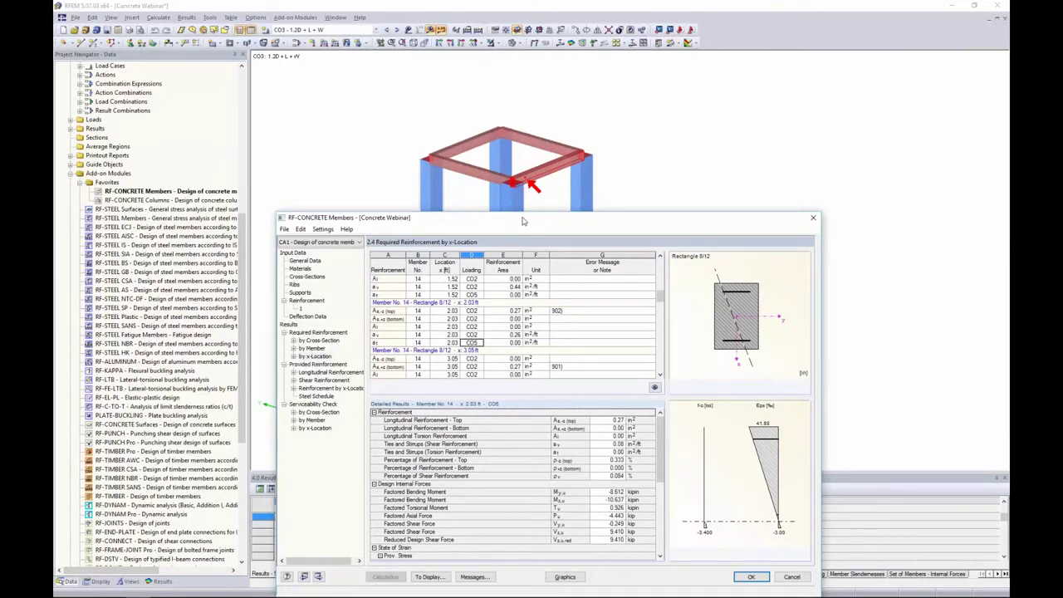
pyautogui.moveTo(524, 218); pyautogui.dragTo(549, 89)
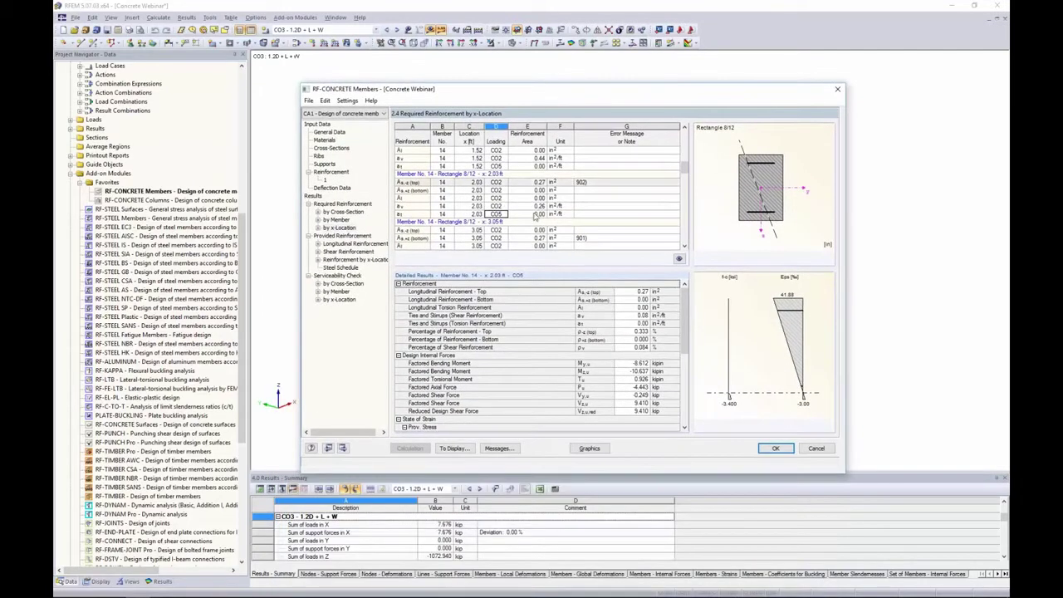
# Step: Examine the stress, strain and capacity details for the reinforcement required at x-location 2.03 ft on member 14
pyautogui.scroll(-5, 669, 304)
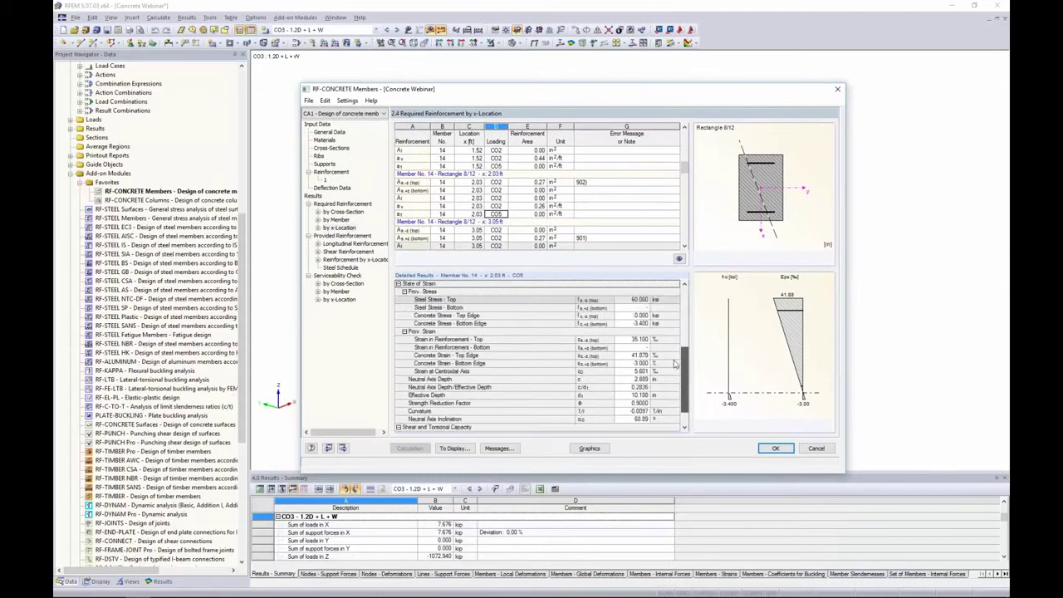
pyautogui.click(512, 205)
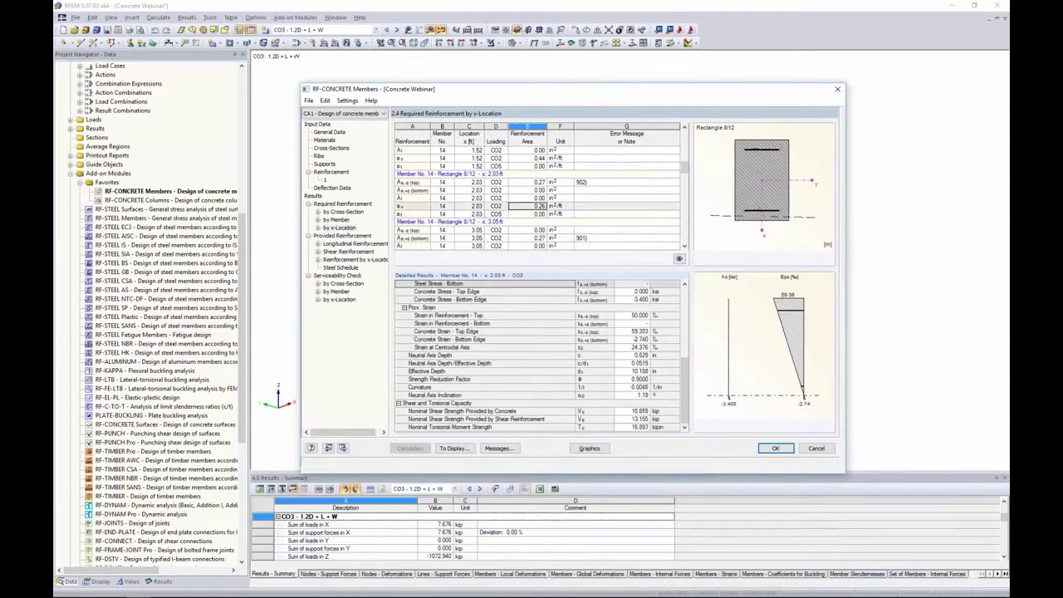
pyautogui.click(512, 198)
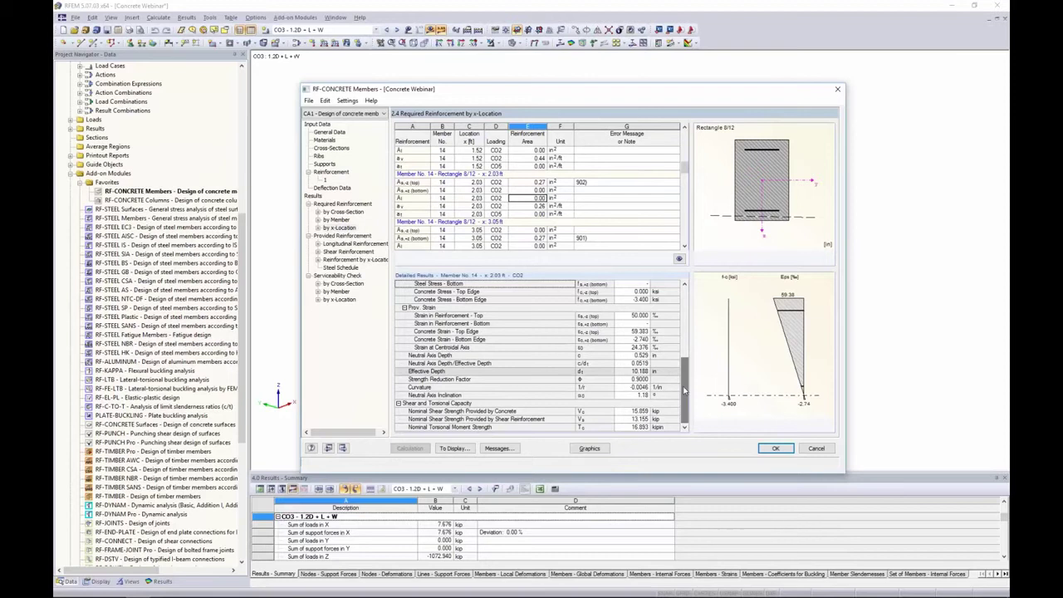
pyautogui.scroll(5, 683, 349)
pyautogui.scroll(-5, 683, 349)
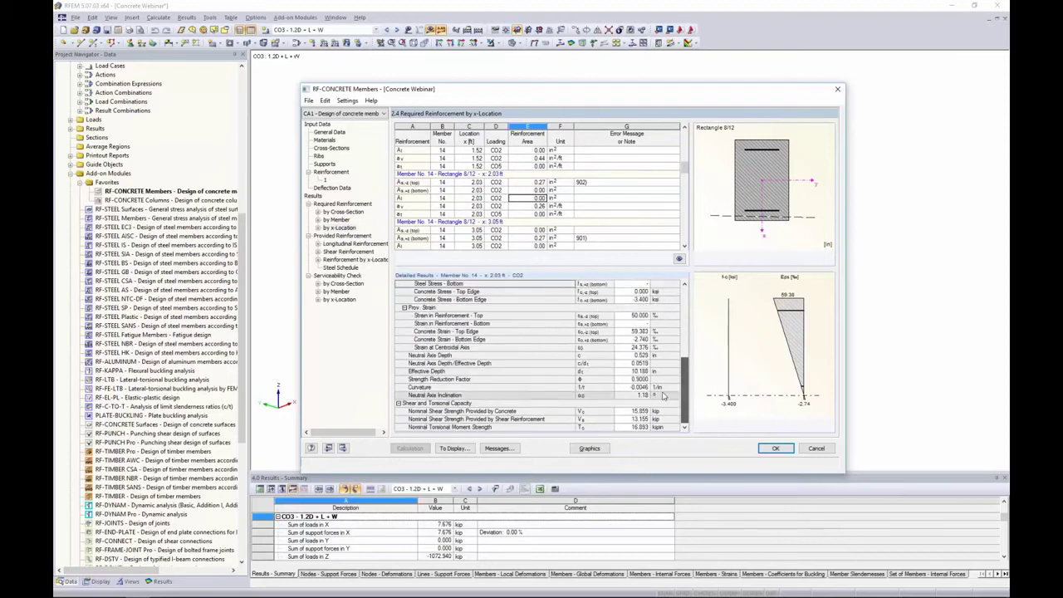
# Step: Set the provided top longitudinal reinforcement of member 14 to four No. 6 bars
pyautogui.click(341, 246)
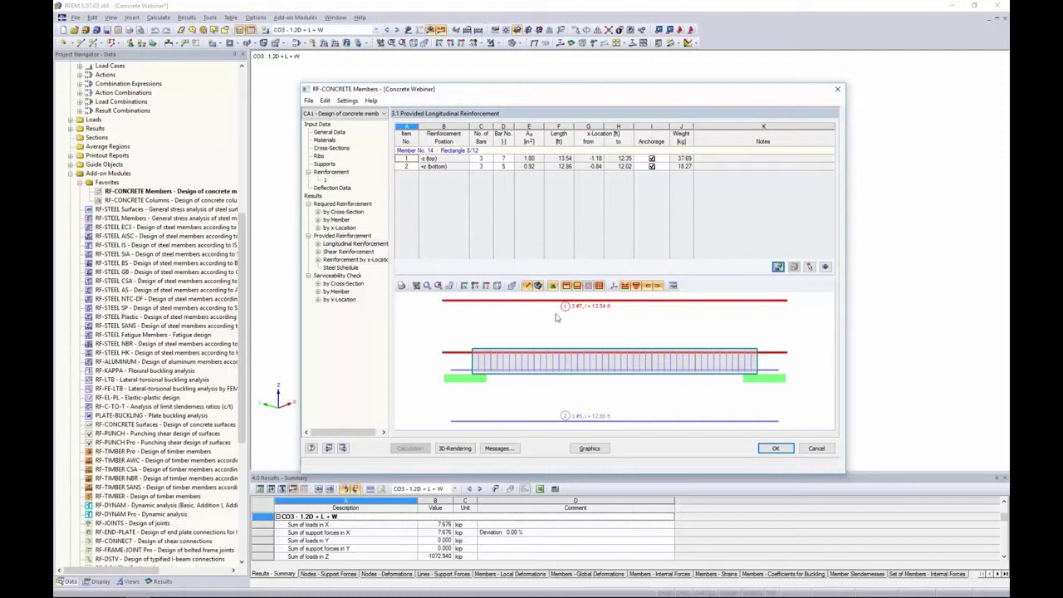
pyautogui.click(475, 169)
pyautogui.click(480, 159)
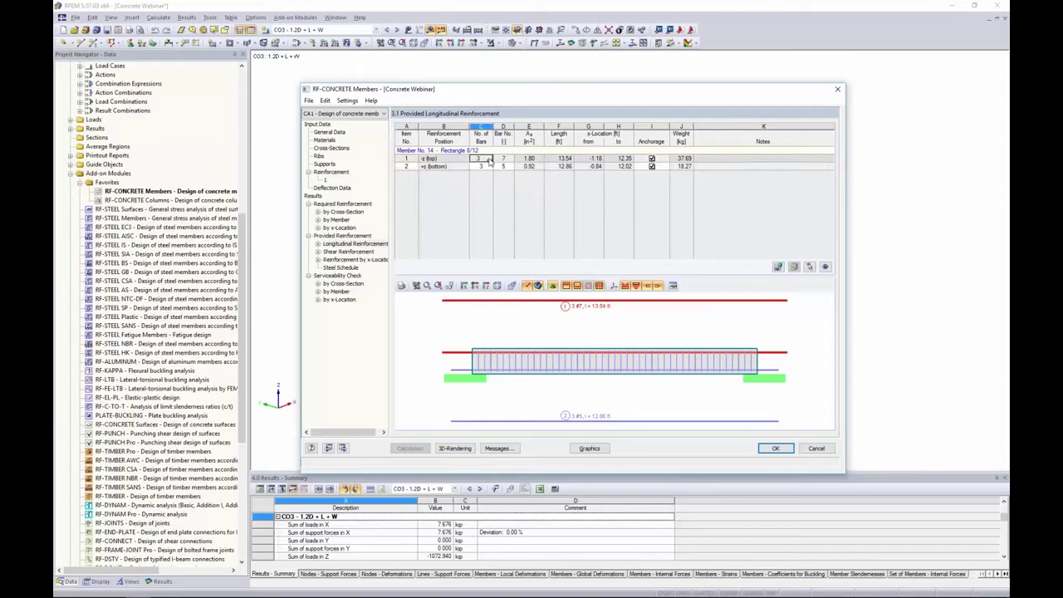
pyautogui.click(490, 160)
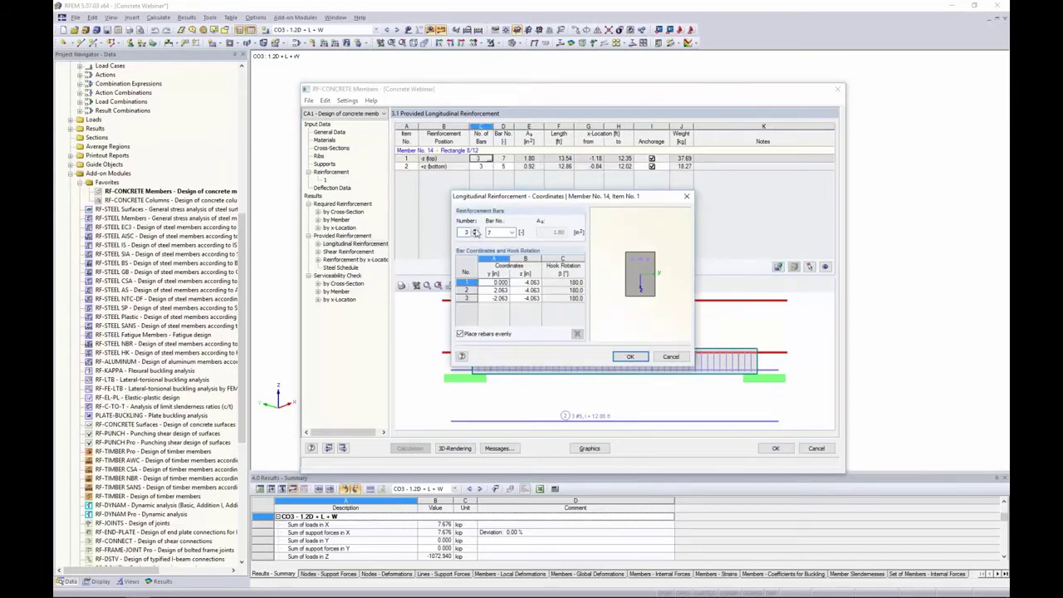
pyautogui.click(475, 231)
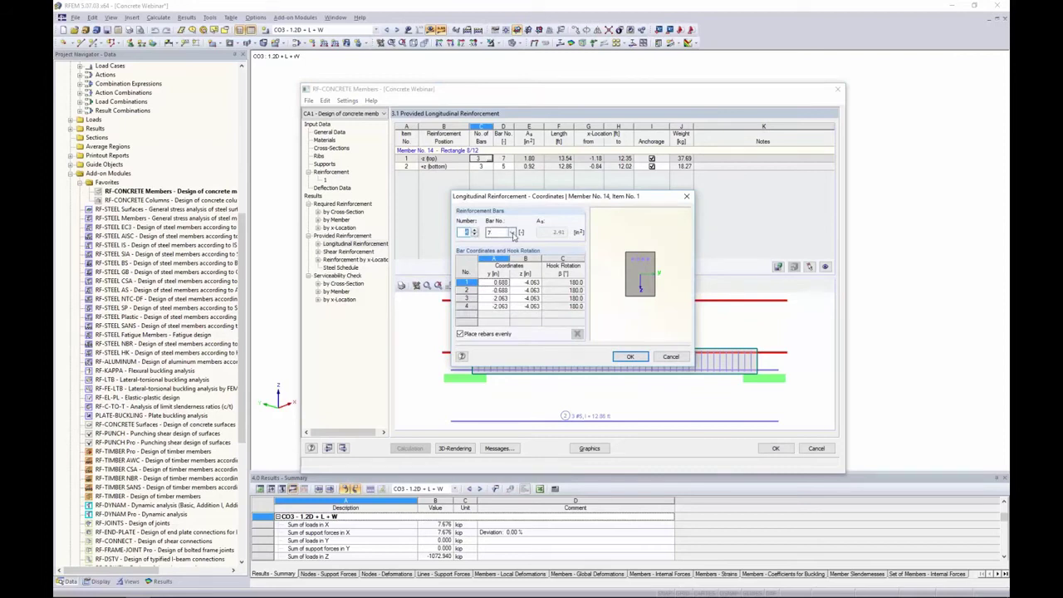
pyautogui.click(512, 232)
pyautogui.click(515, 275)
pyautogui.click(633, 359)
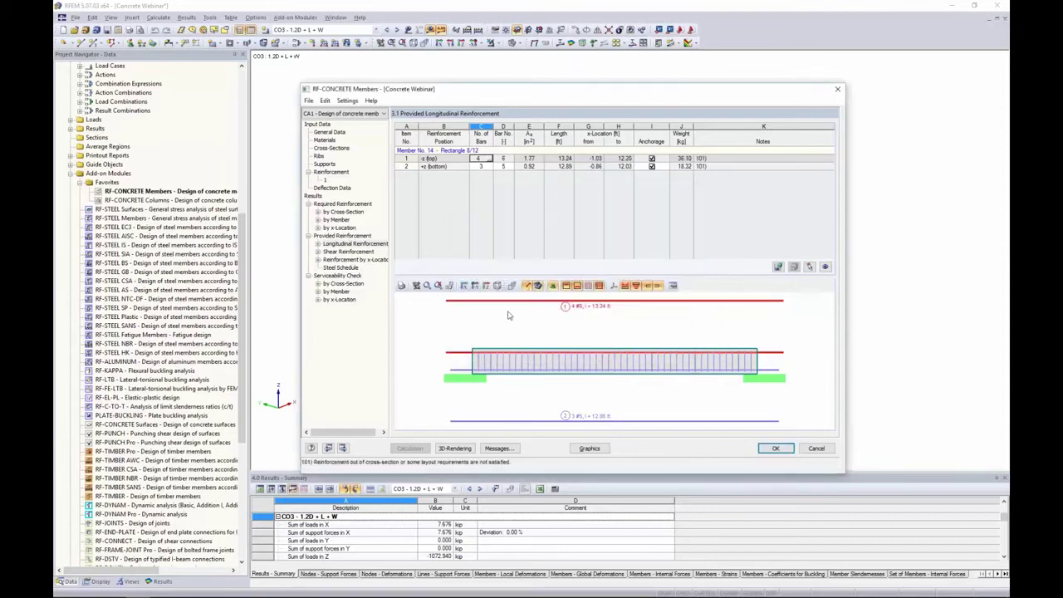
# Step: Recalculate the provided safety for the four No. 6 top bars and return to the provided longitudinal reinforcement
pyautogui.click(368, 259)
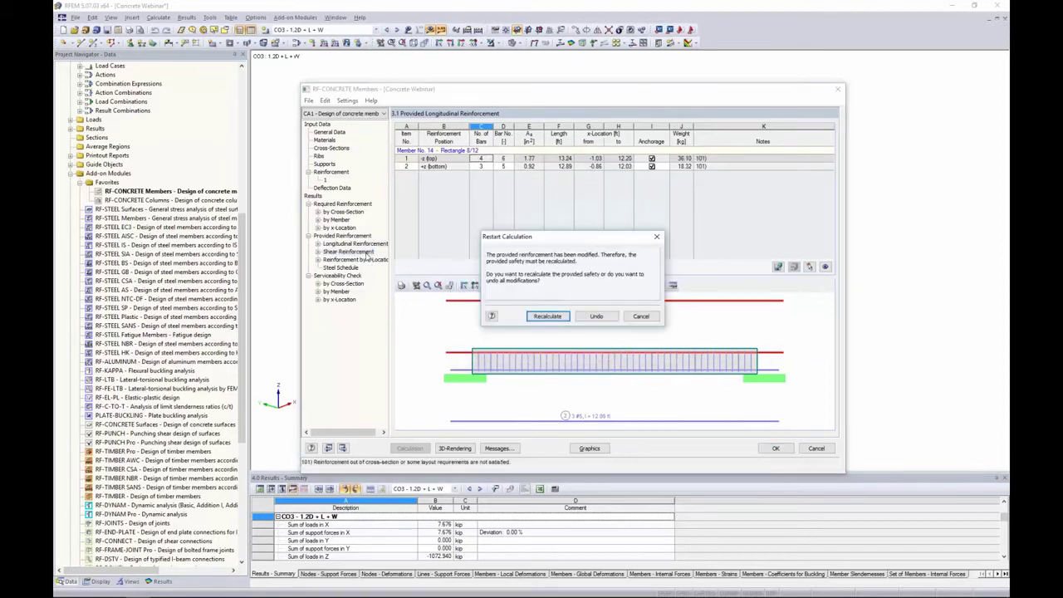
pyautogui.click(551, 317)
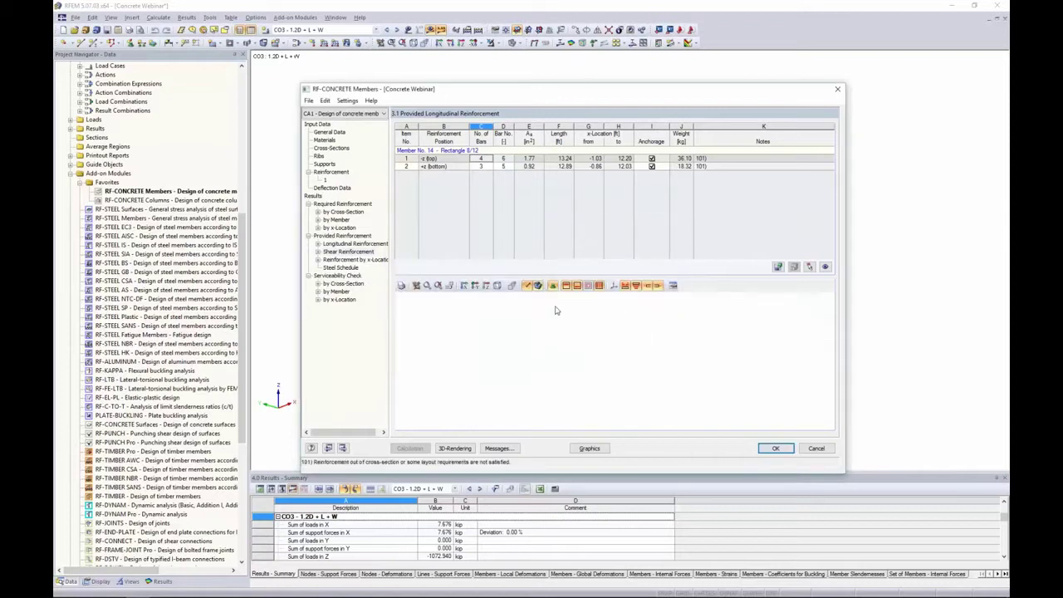
pyautogui.click(365, 244)
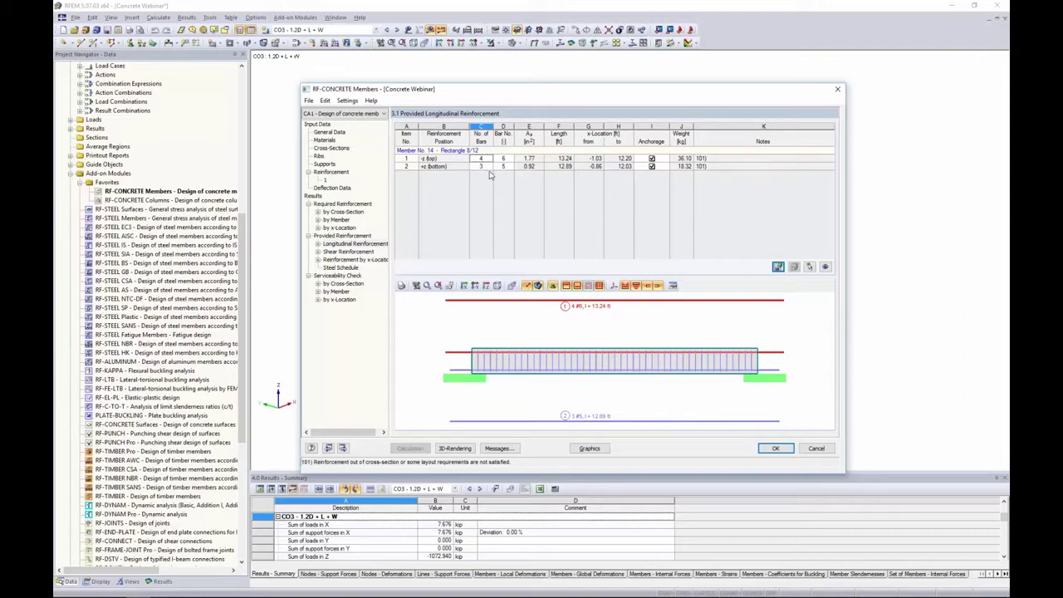
# Step: Examine member 14's reinforcement in the enlarged 3D rendering, including the bars at the beam end, and toggle the top longitudinal bars off and on
pyautogui.doubleClick(530, 328)
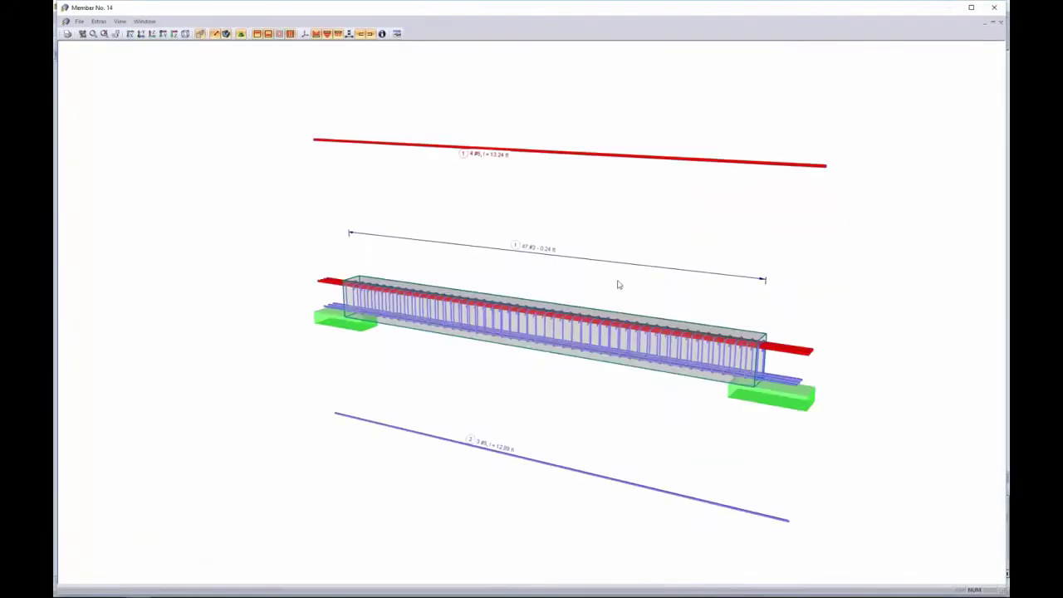
pyautogui.keyDown('ctrl'); pyautogui.moveTo(618, 284); pyautogui.dragTo(568, 264, button='middle'); pyautogui.keyUp('ctrl')
pyautogui.moveTo(576, 302); pyautogui.dragTo(537, 269, button='middle')
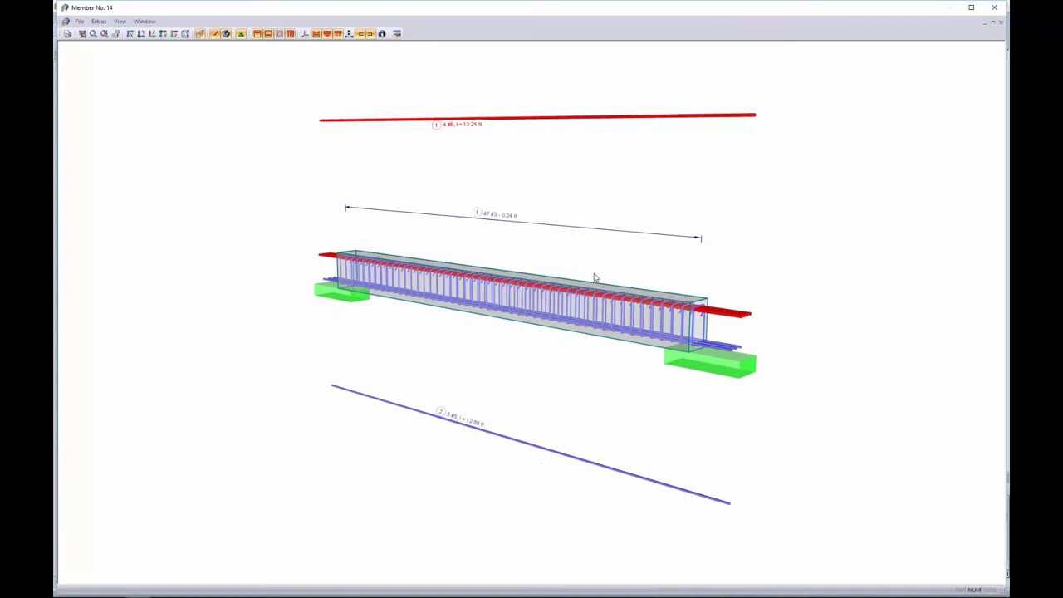
pyautogui.keyDown('ctrl'); pyautogui.moveTo(716, 290); pyautogui.dragTo(667, 284, button='middle'); pyautogui.keyUp('ctrl')
pyautogui.scroll(3, 663, 318)
pyautogui.scroll(1, 664, 318)
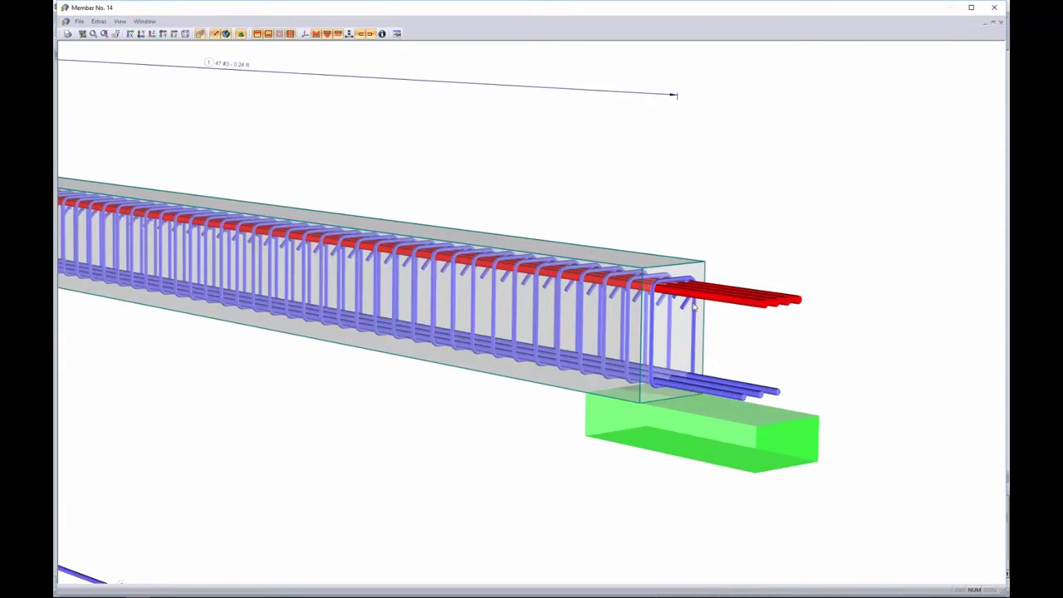
pyautogui.scroll(2, 691, 309)
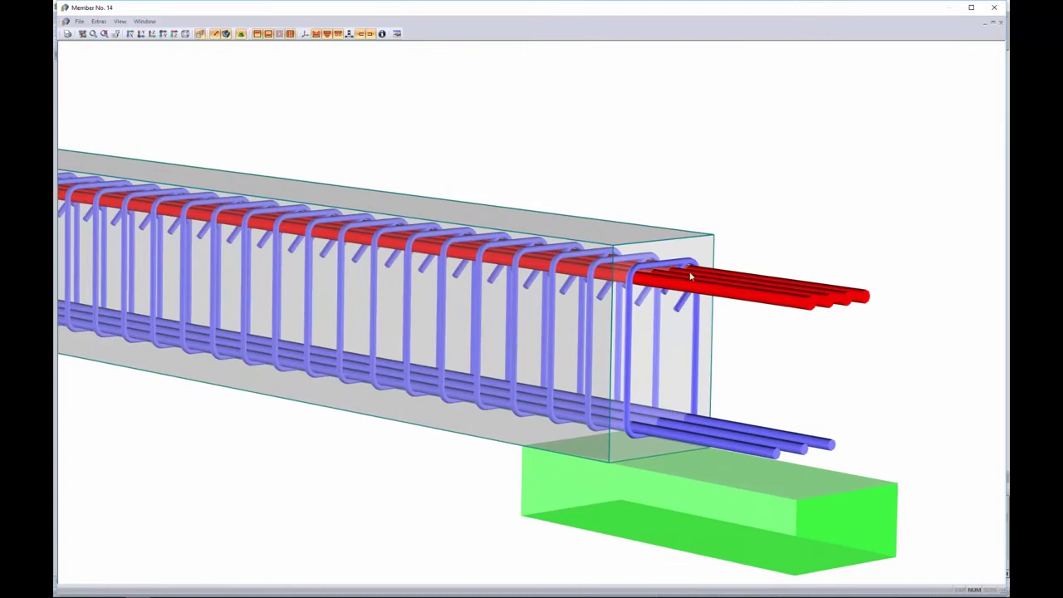
pyautogui.scroll(-4, 660, 304)
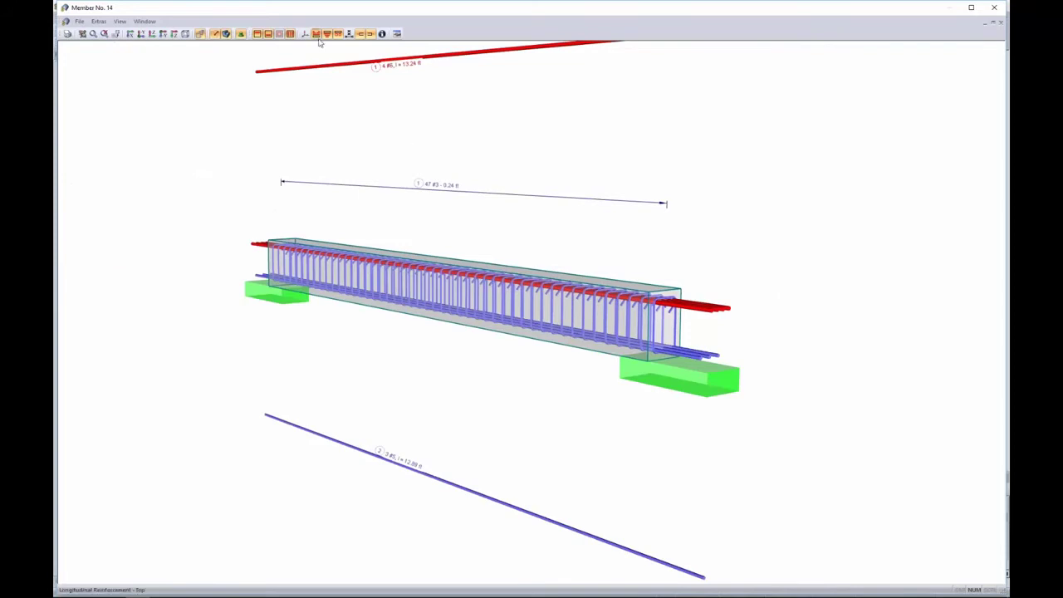
pyautogui.click(257, 35)
pyautogui.click(257, 35)
pyautogui.moveTo(510, 192); pyautogui.dragTo(512, 250, button='middle')
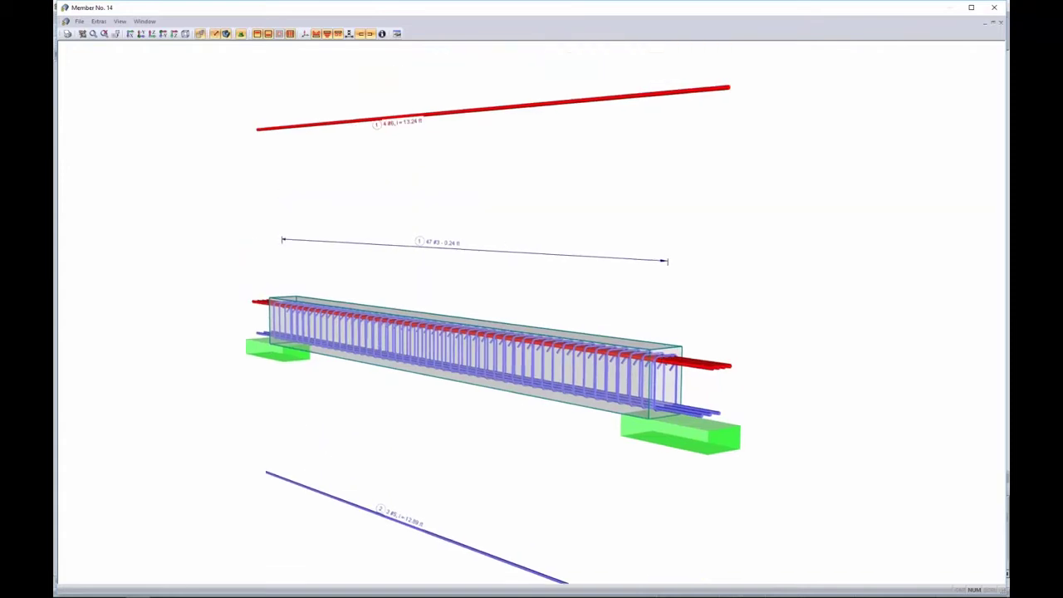
# Step: Edit the top longitudinal reinforcement from the 3D rendering, setting it to three No. 7 bars
pyautogui.doubleClick(394, 122)
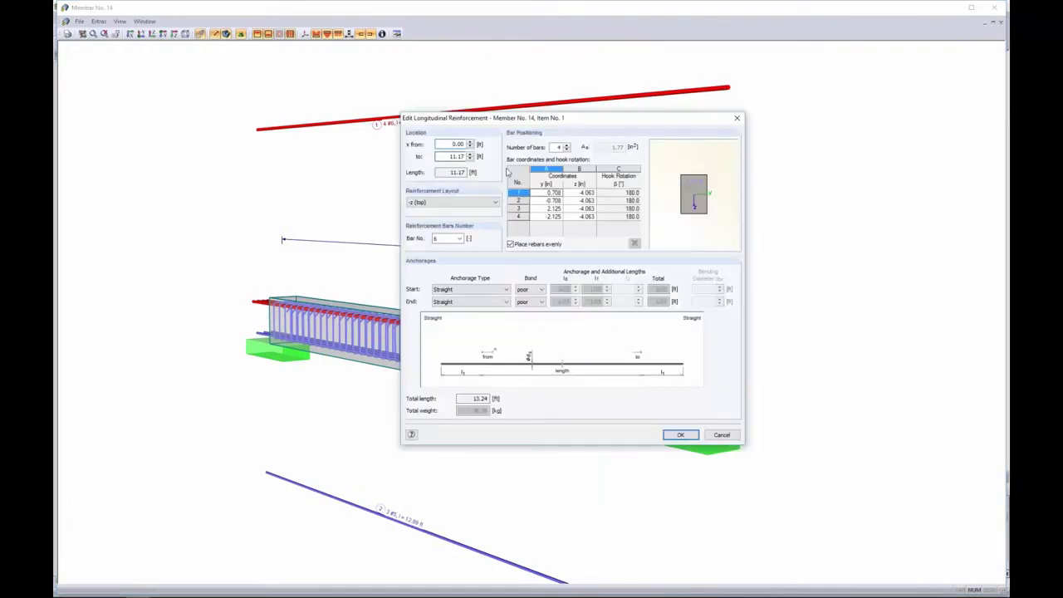
pyautogui.click(565, 149)
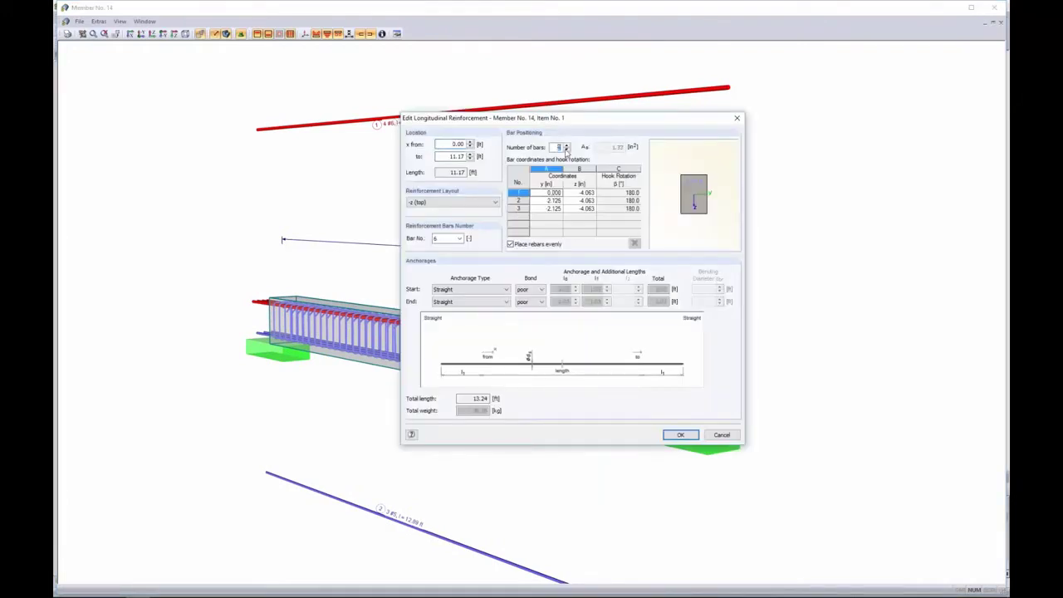
pyautogui.click(457, 239)
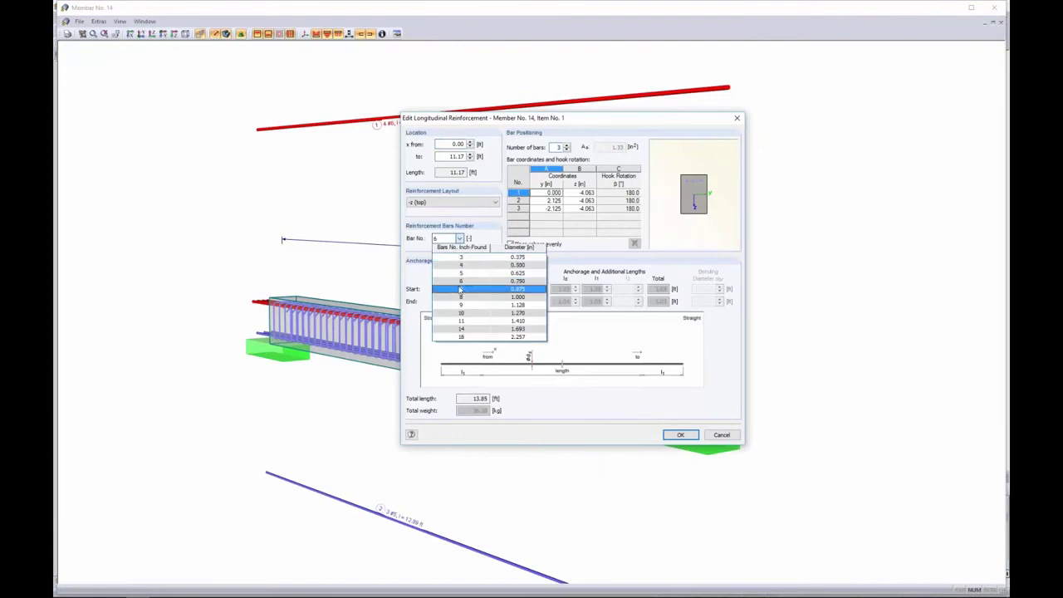
pyautogui.click(461, 289)
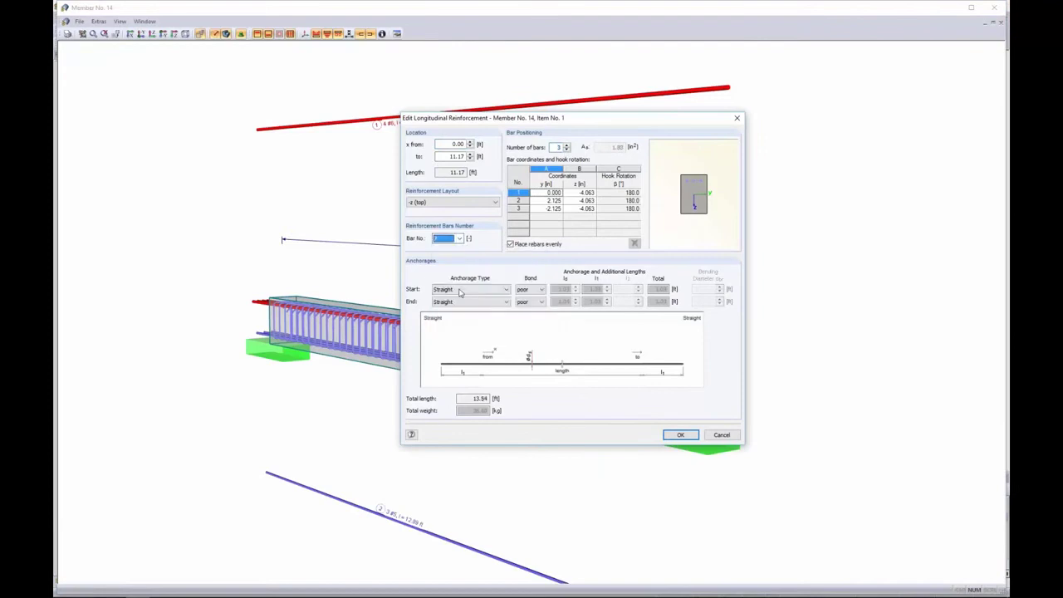
# Step: Set the start and end anchorage type of the top longitudinal bars to Hook and apply the edit
pyautogui.click(504, 289)
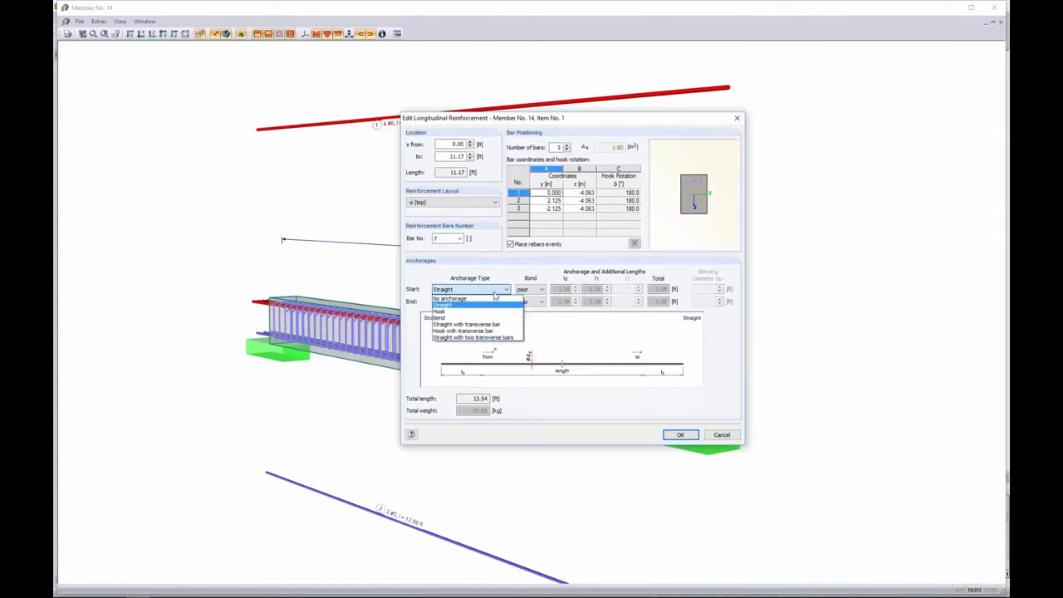
pyautogui.click(482, 304)
pyautogui.click(504, 301)
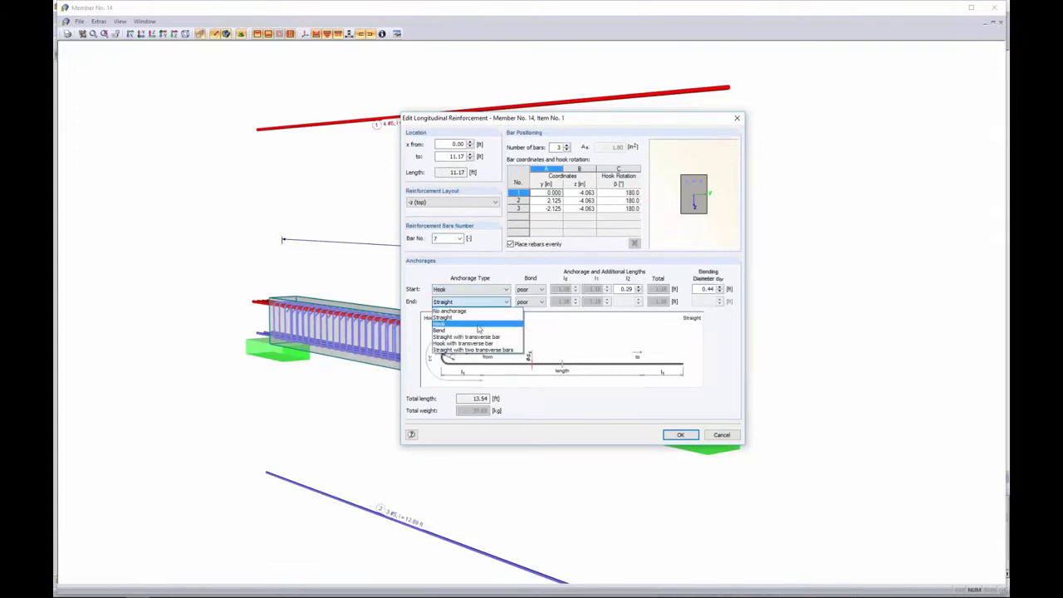
pyautogui.click(480, 317)
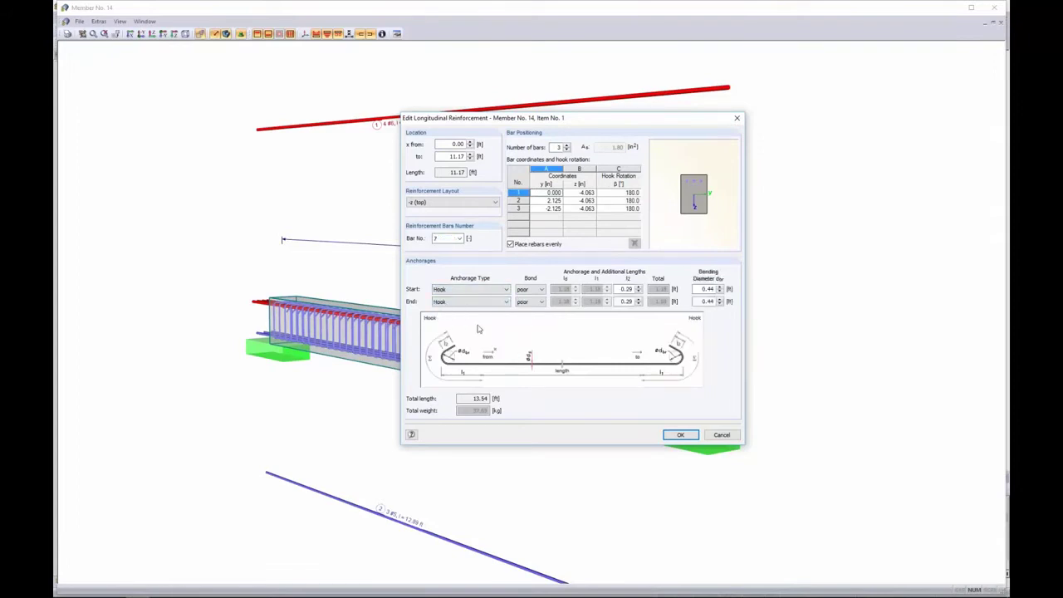
pyautogui.click(680, 435)
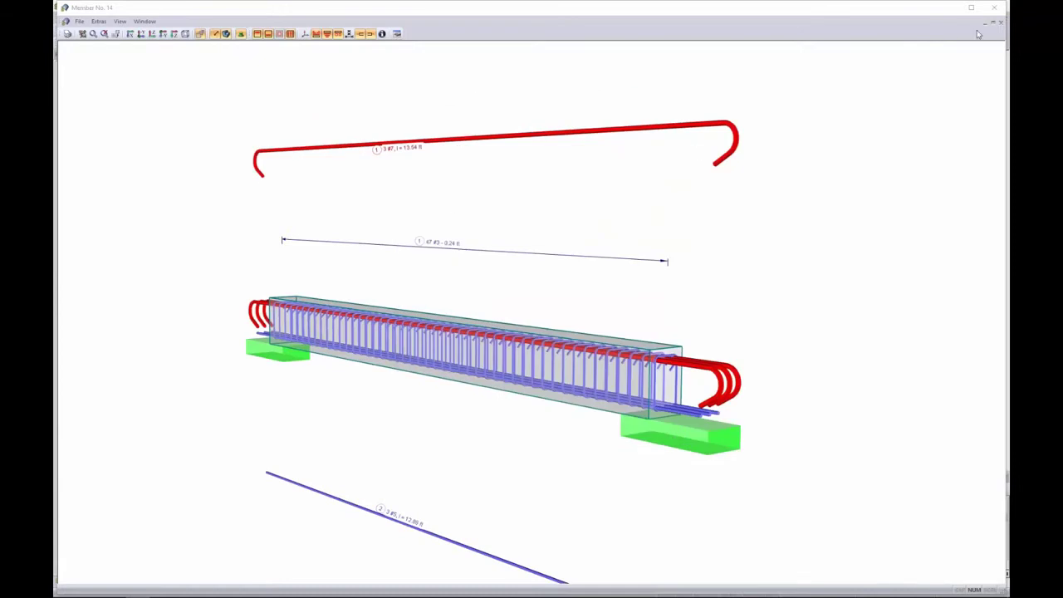
# Step: Close the 3D rendering, recalculate the provided safety with the modified reinforcement, and return to the provided longitudinal reinforcement
pyautogui.click(994, 7)
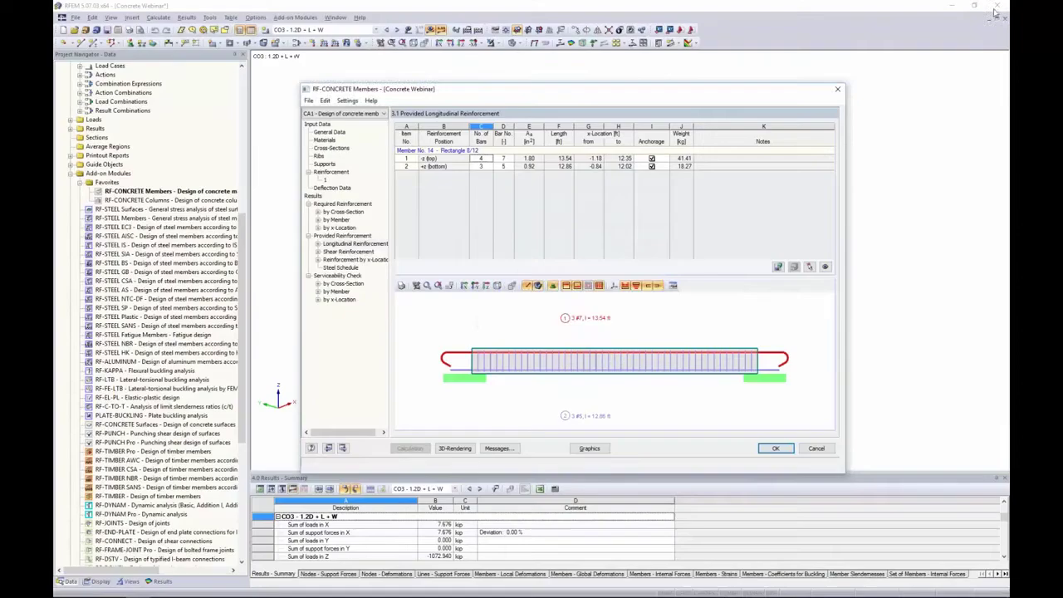
pyautogui.click(349, 251)
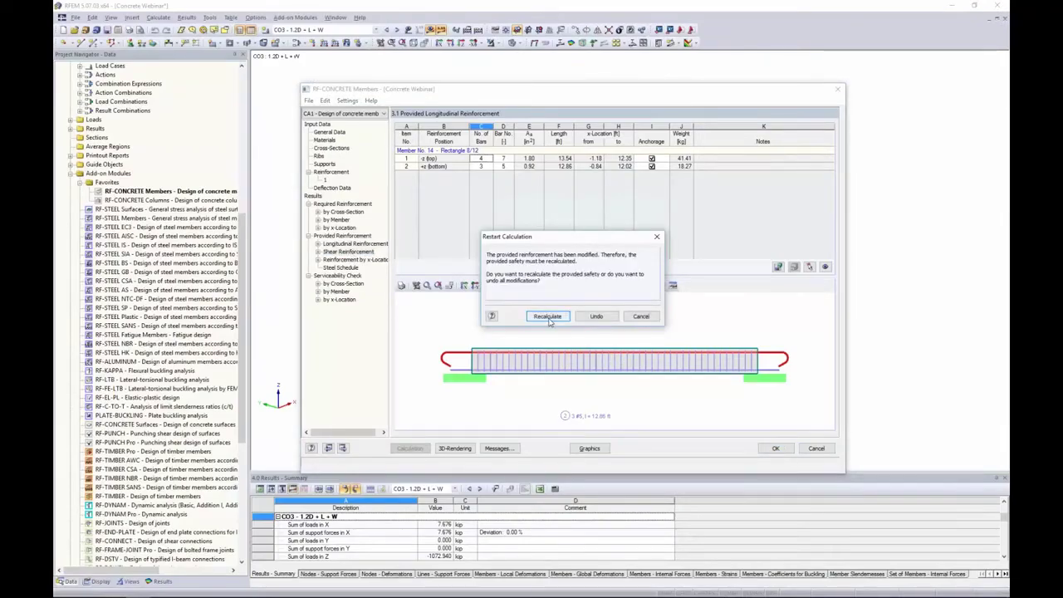
pyautogui.click(547, 317)
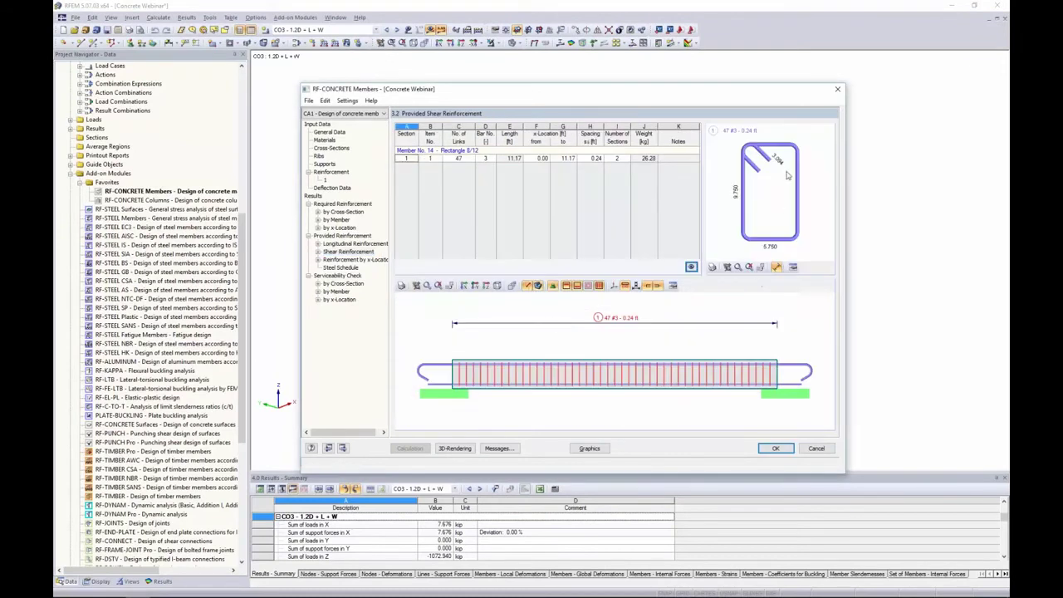
pyautogui.click(347, 243)
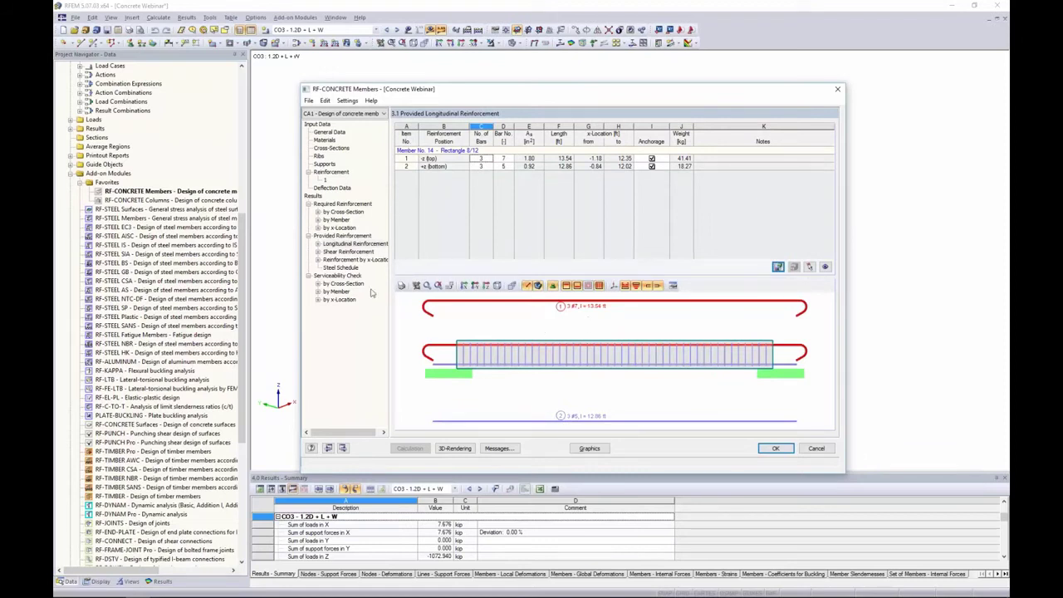
# Step: Review member 14's provided shear reinforcement and examine the stirrups in the enlarged 3D rendering
pyautogui.click(349, 251)
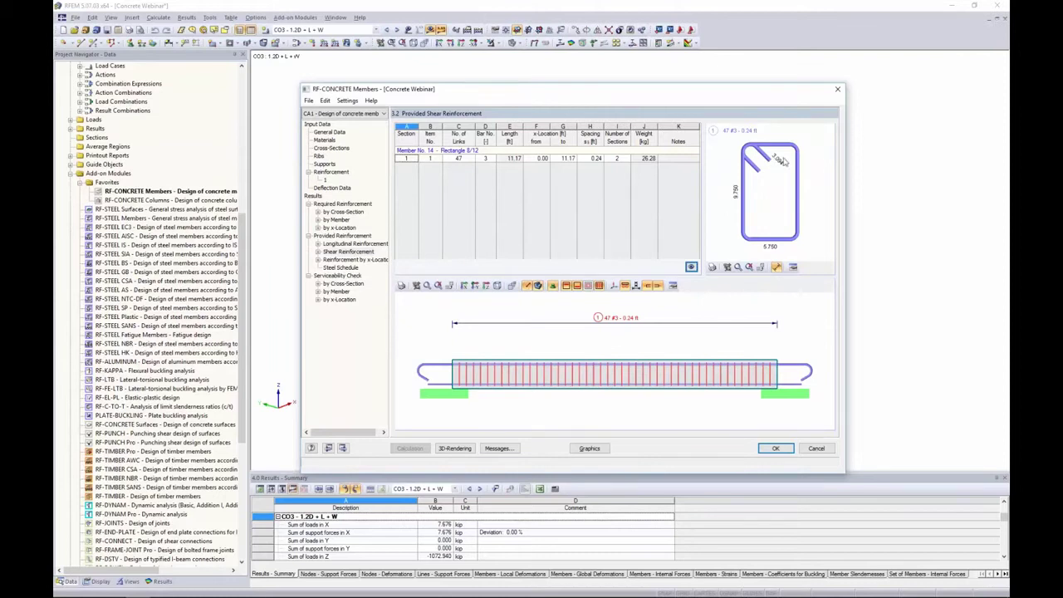
pyautogui.doubleClick(676, 344)
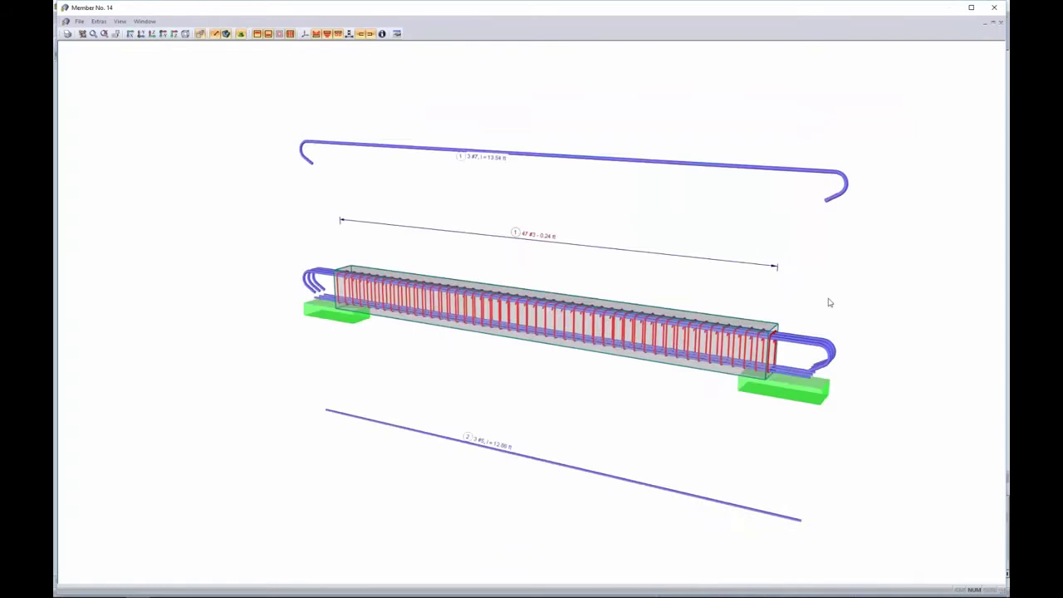
pyautogui.keyDown('ctrl'); pyautogui.moveTo(830, 302); pyautogui.dragTo(745, 261, button='middle'); pyautogui.keyUp('ctrl')
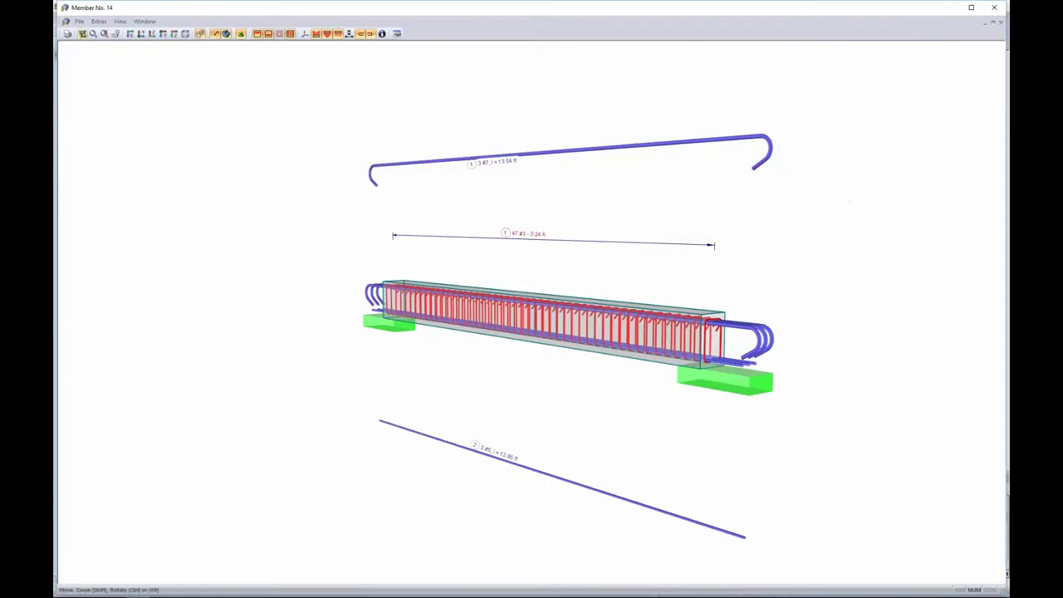
pyautogui.click(994, 12)
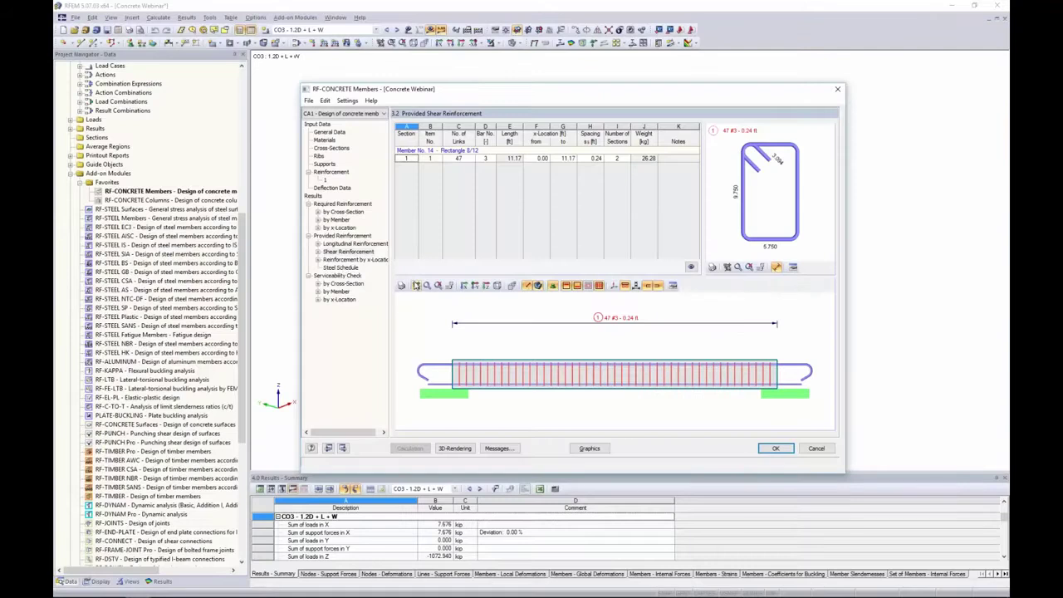
# Step: Review the provided reinforcement by x-location, examining the details at 1.02 ft and 2.03 ft on member 14
pyautogui.click(353, 260)
pyautogui.click(521, 183)
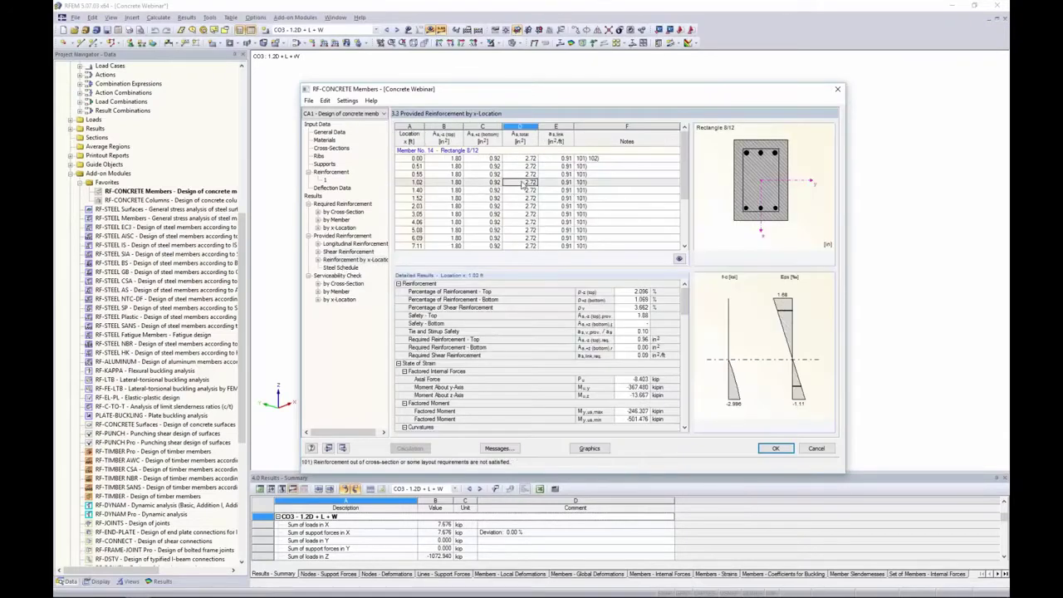
pyautogui.click(453, 206)
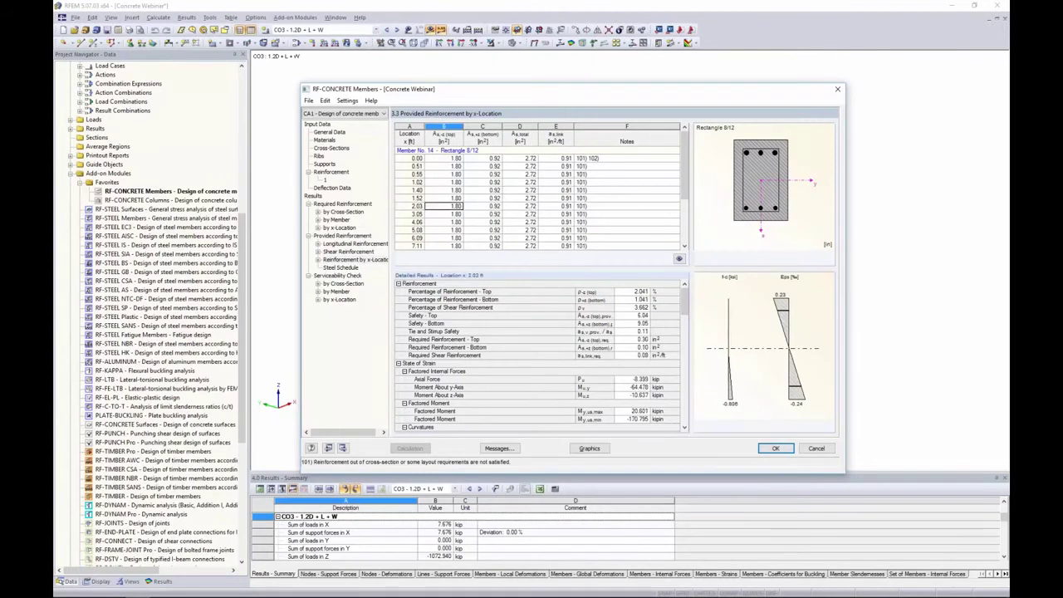
# Step: Step through the provided reinforcement locations up to 9.14 ft, moving the results window aside to see each location in the model
pyautogui.moveTo(563, 95); pyautogui.dragTo(563, 174)
pyautogui.press('Down')
pyautogui.press('Down')
pyautogui.press('Down')
pyautogui.press('Down')
pyautogui.press('Down')
pyautogui.press('Down')
pyautogui.press('Down')
pyautogui.press('Down')
pyautogui.press('Down')
pyautogui.press('Down')
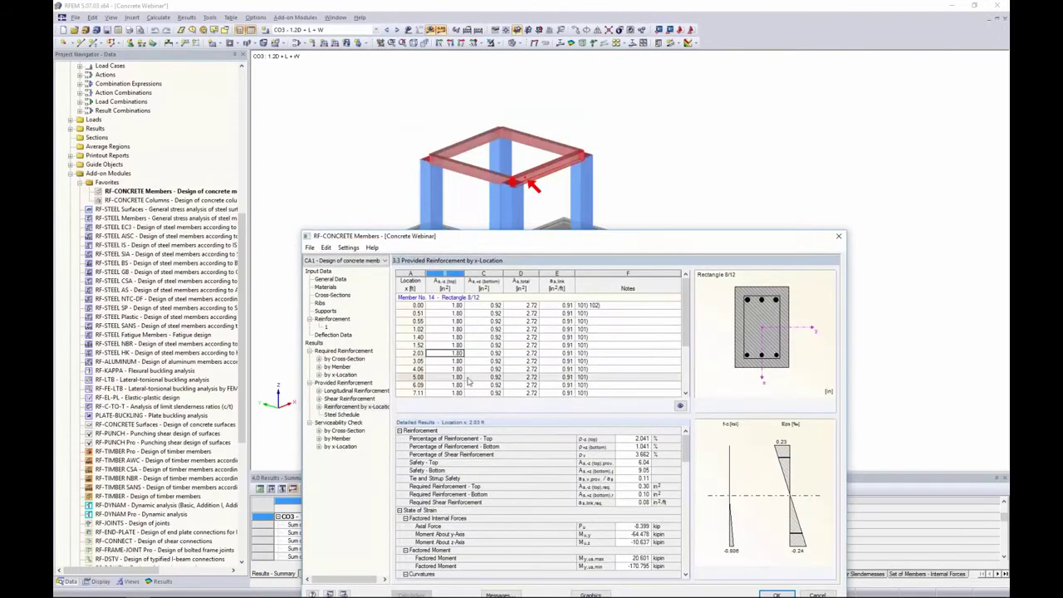
pyautogui.press('Up')
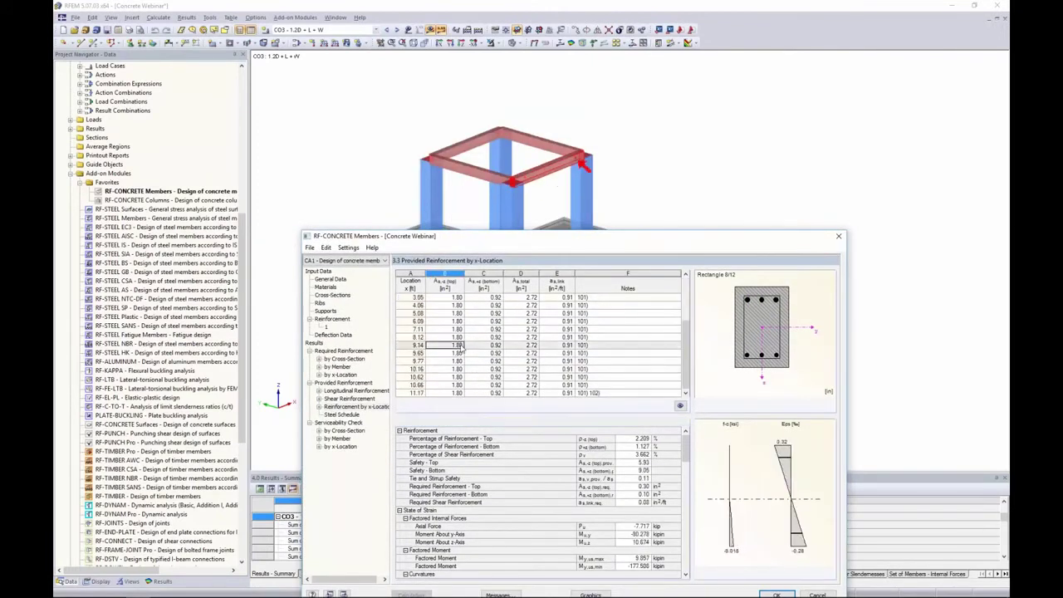
pyautogui.moveTo(573, 236); pyautogui.dragTo(561, 88)
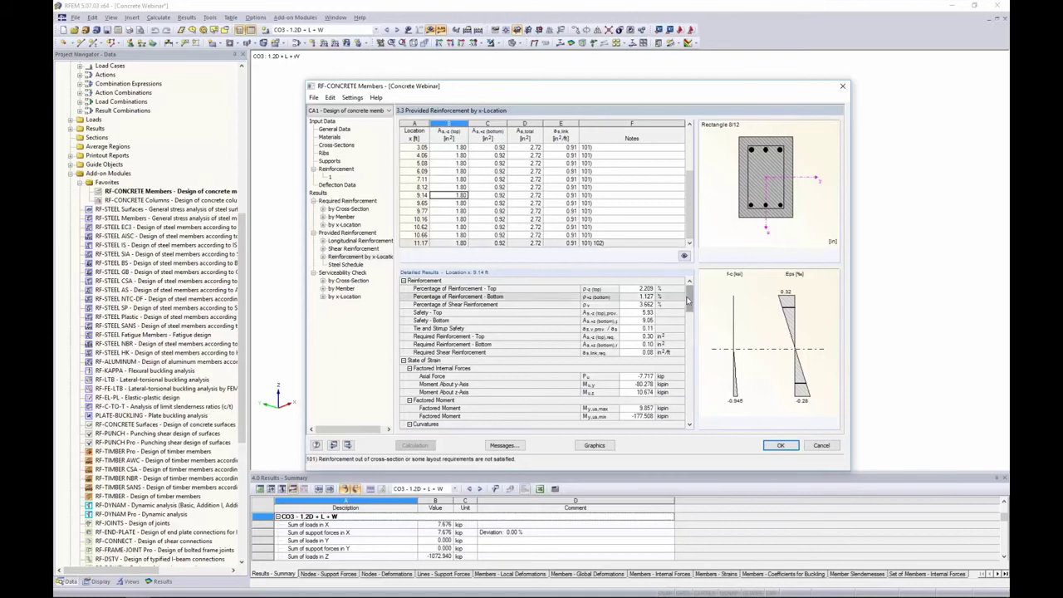
# Step: Review the detailed reinforcement, strain and shear results at 9.14 ft, and open the steel schedule
pyautogui.moveTo(688, 300); pyautogui.dragTo(691, 381)
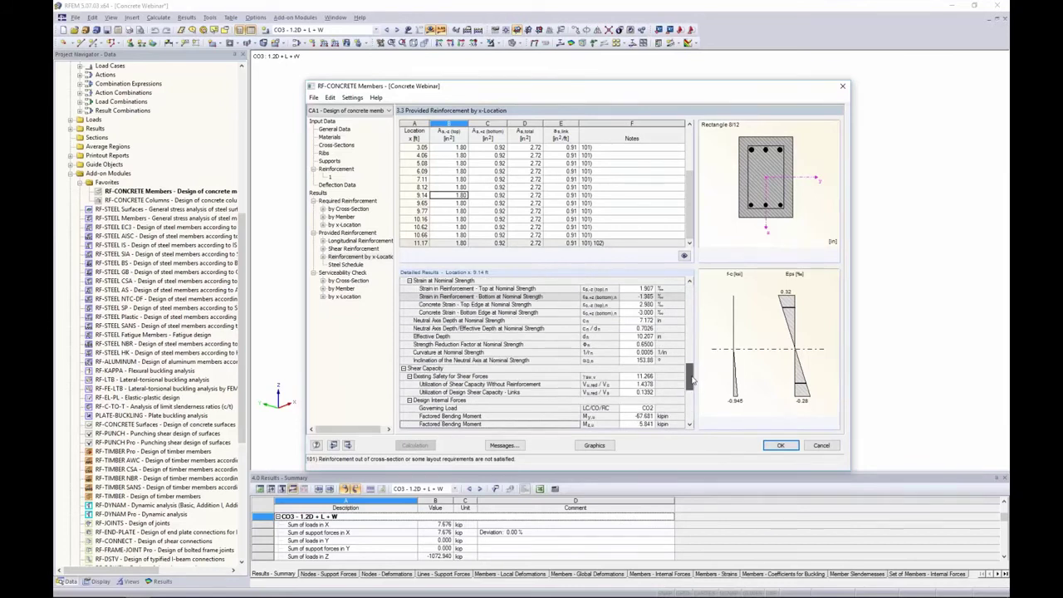
pyautogui.moveTo(692, 380); pyautogui.dragTo(695, 297)
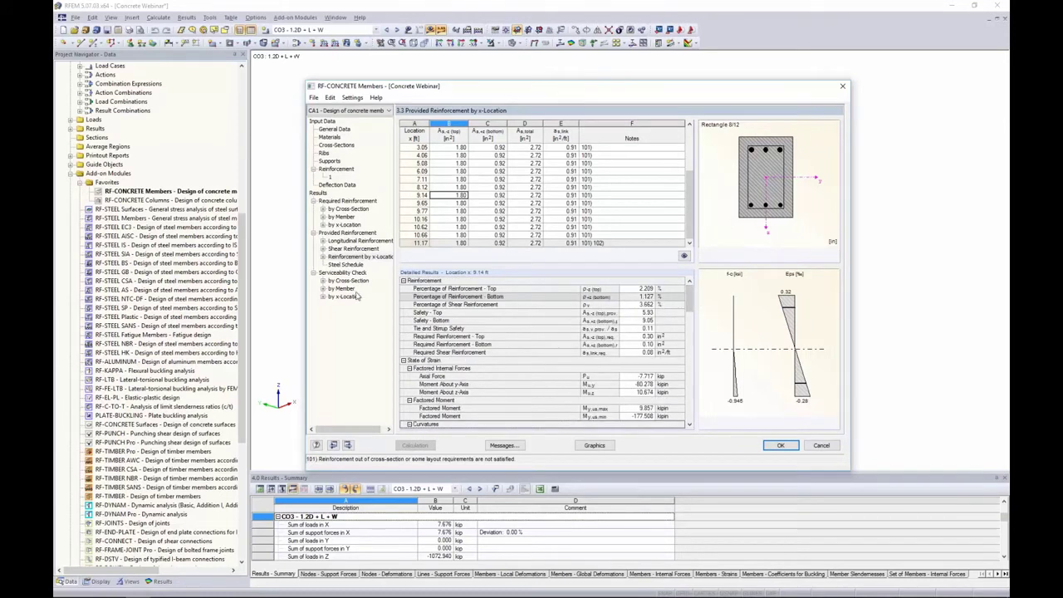
pyautogui.click(345, 264)
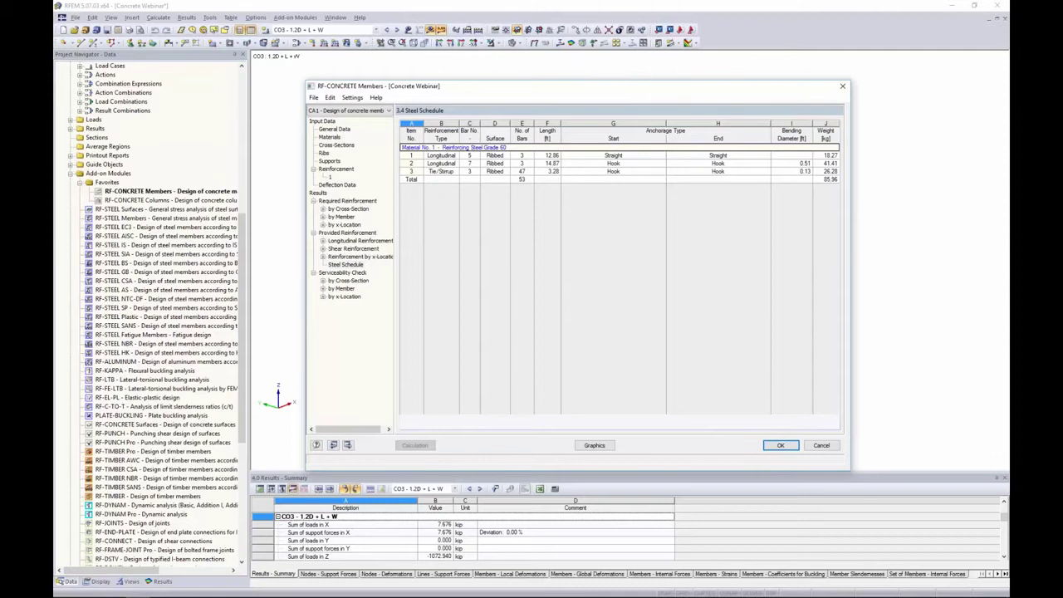
# Step: Review the serviceability check by cross-section, examining member 14's deflection, bar spacing and crack width details
pyautogui.click(345, 281)
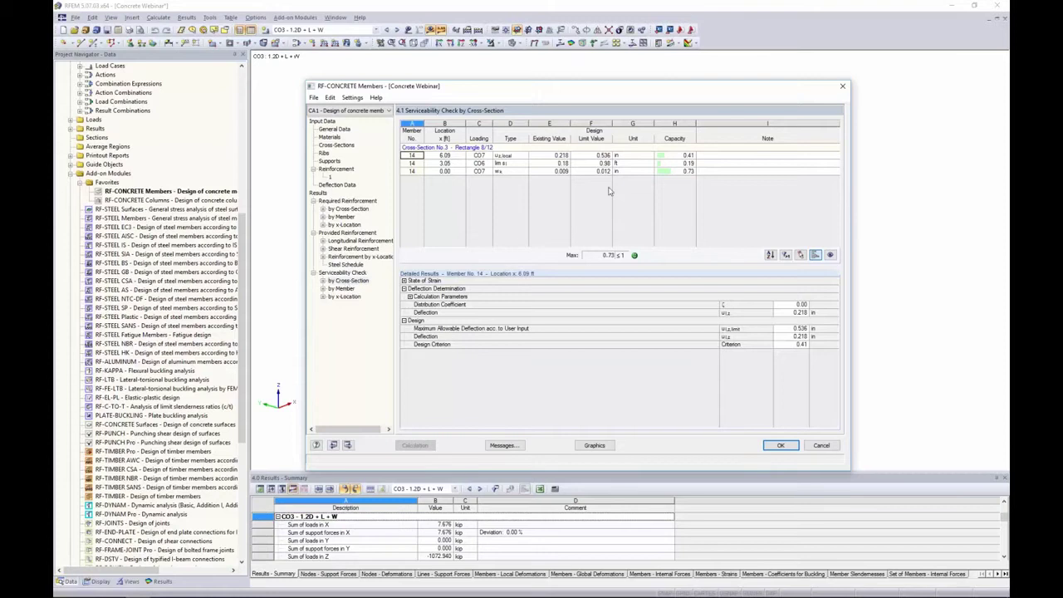
pyautogui.click(510, 156)
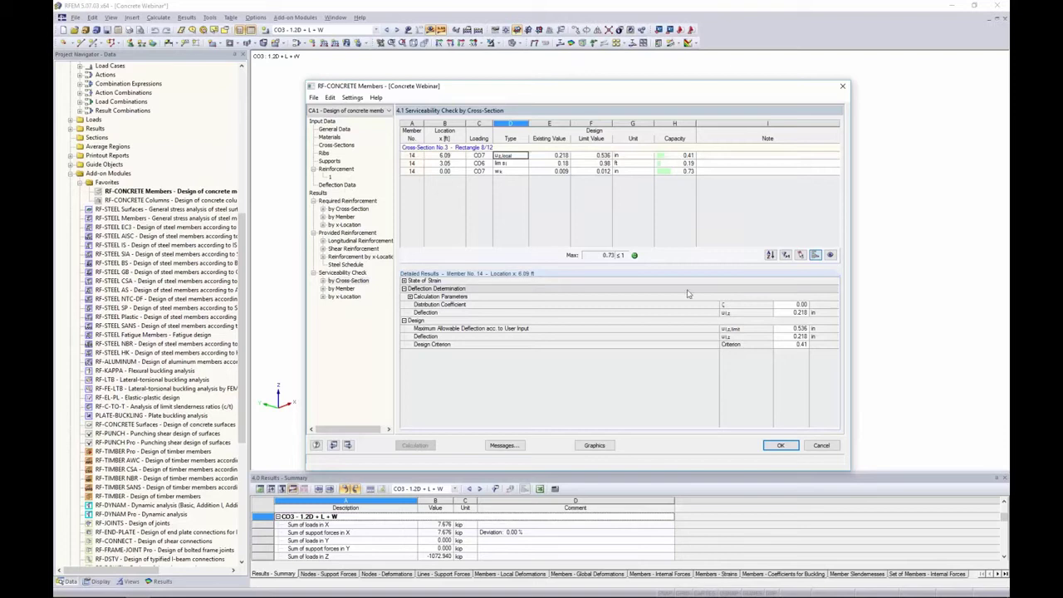
pyautogui.click(546, 164)
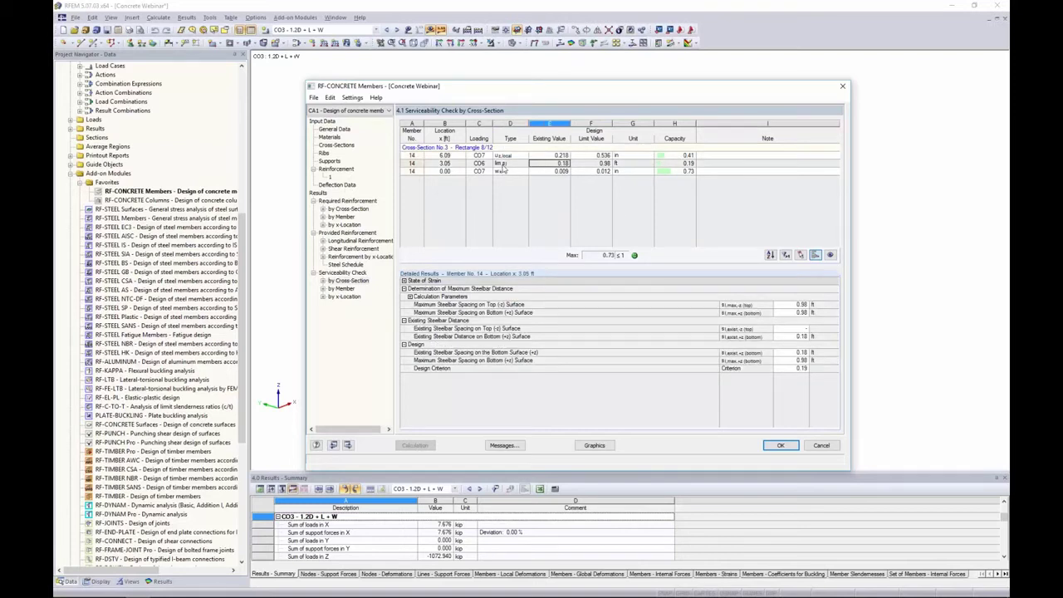
pyautogui.click(513, 171)
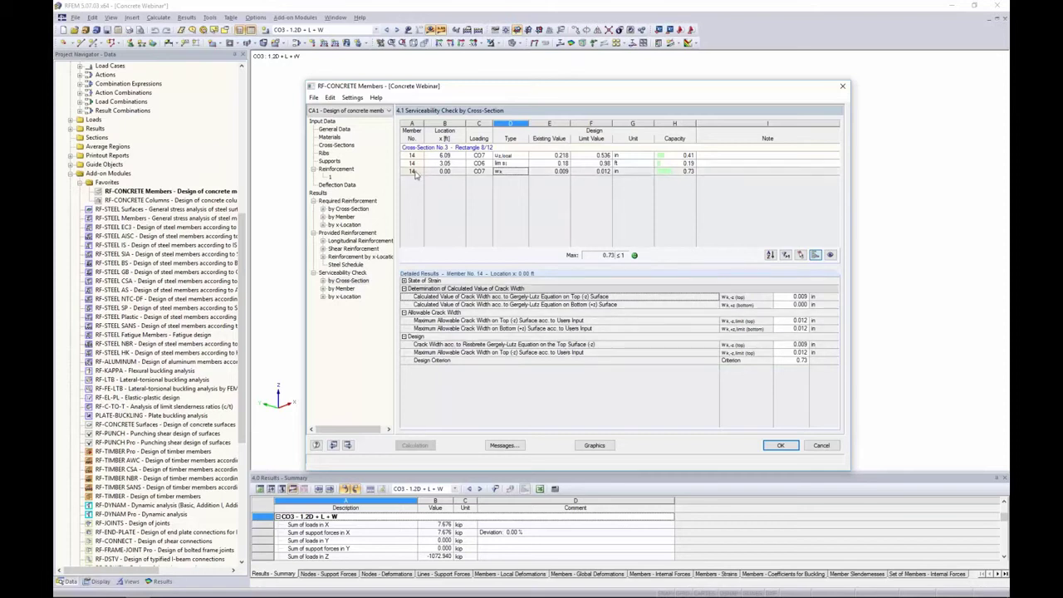
# Step: Review the serviceability checks by member and by x-location, and read the design message for note 334
pyautogui.click(348, 288)
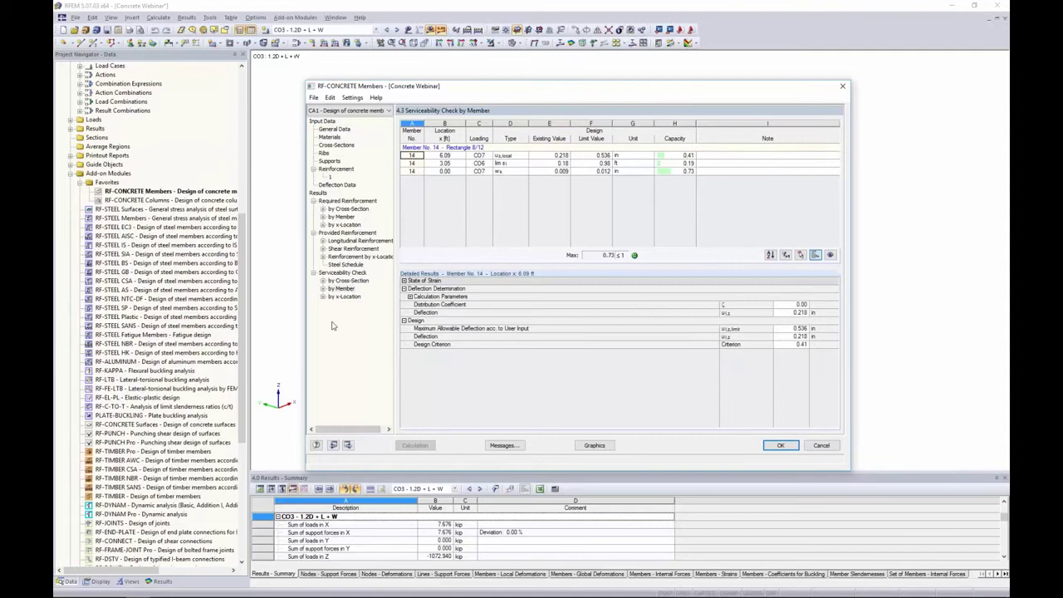
pyautogui.click(342, 298)
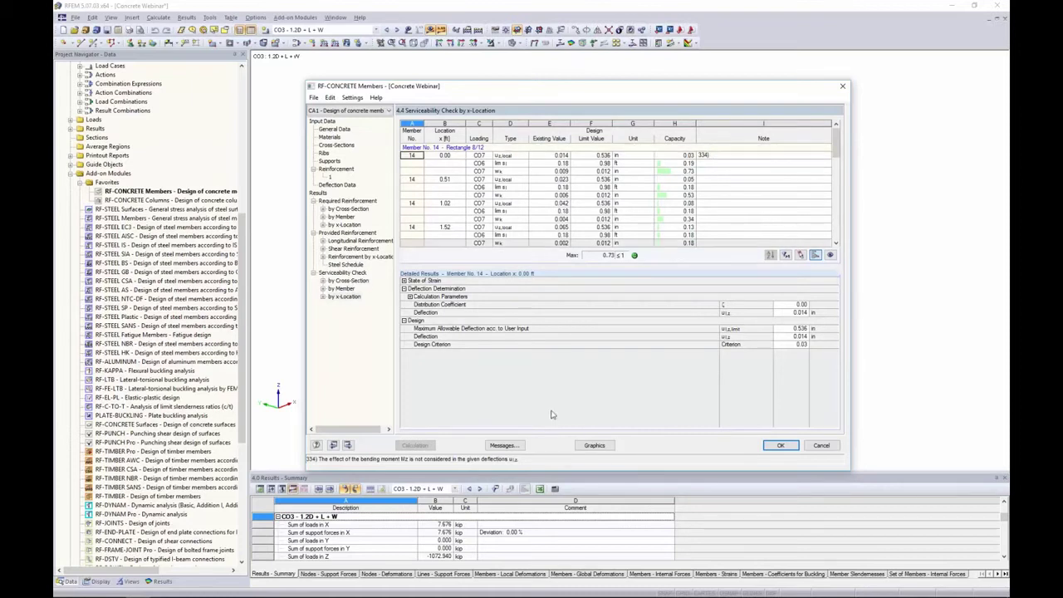
pyautogui.click(504, 445)
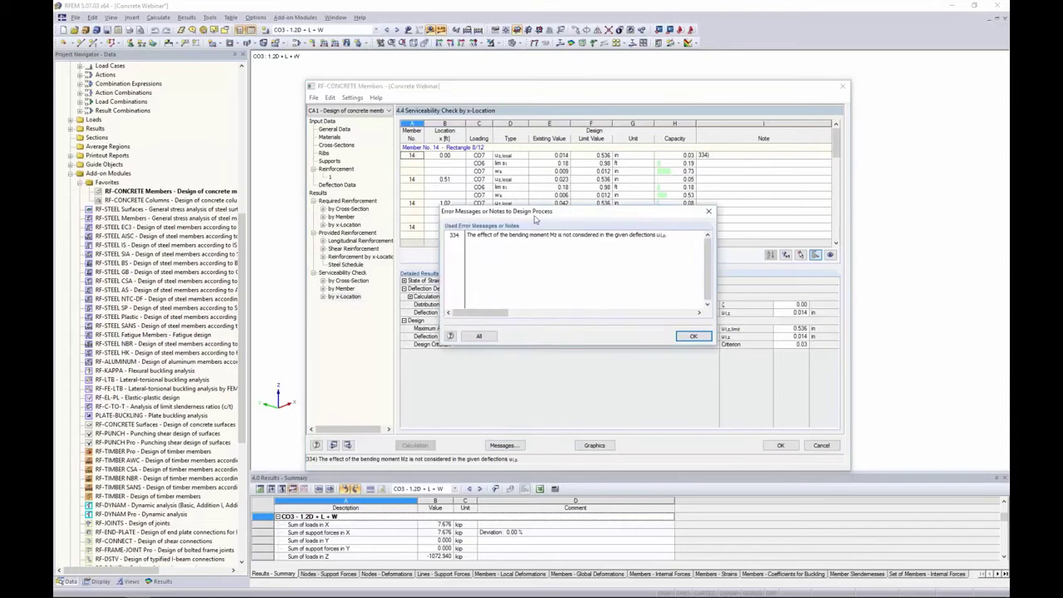
pyautogui.moveTo(534, 214); pyautogui.dragTo(529, 239)
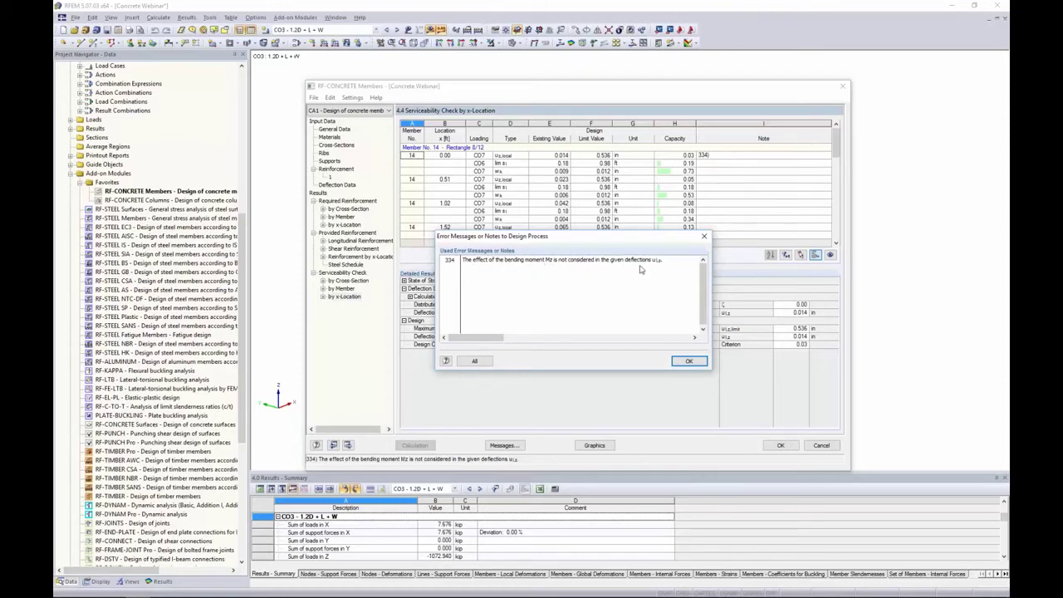
pyautogui.click(688, 361)
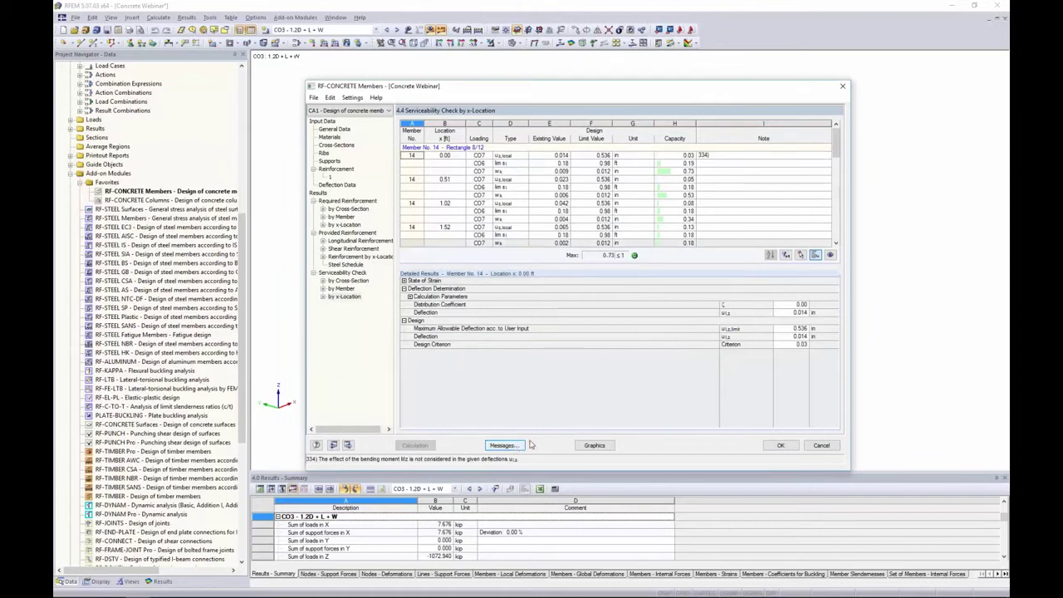
# Step: Show the RF-CONCRETE Members CA1 results graphically in the model and hide the reinforcement rendering
pyautogui.click(593, 445)
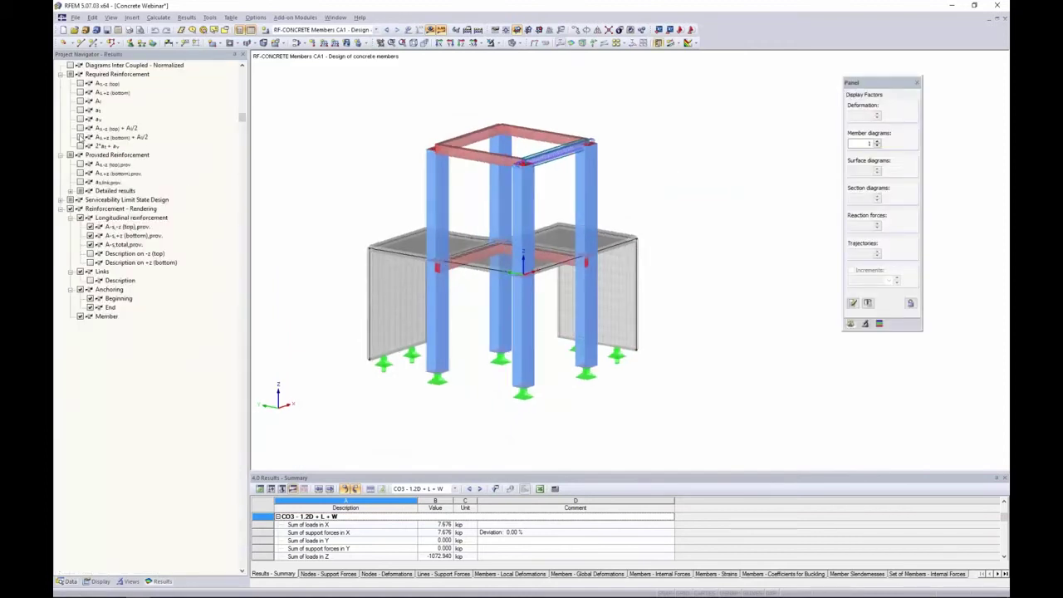
pyautogui.click(71, 209)
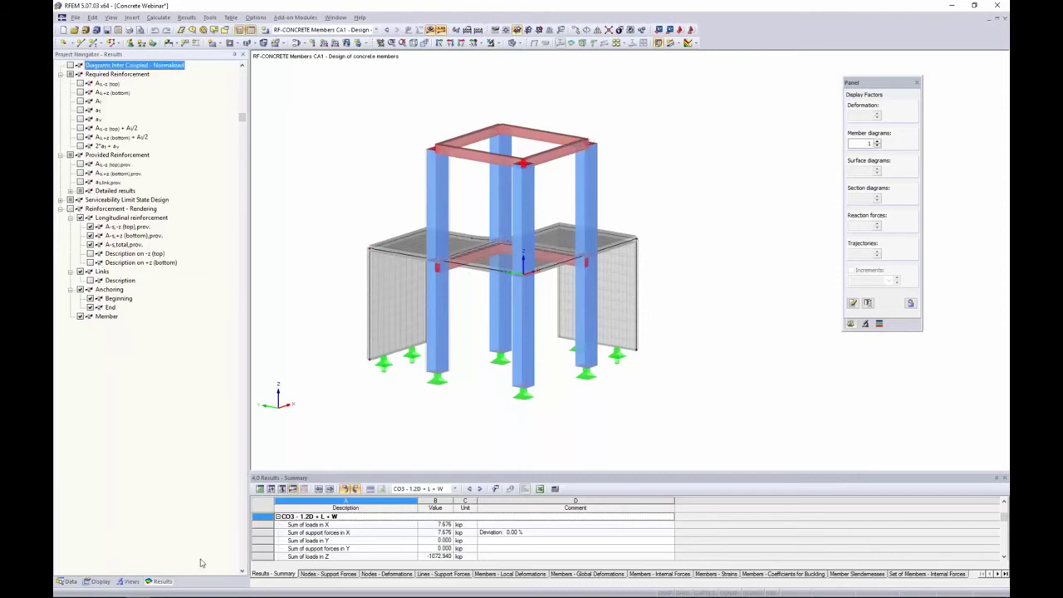
pyautogui.click(376, 31)
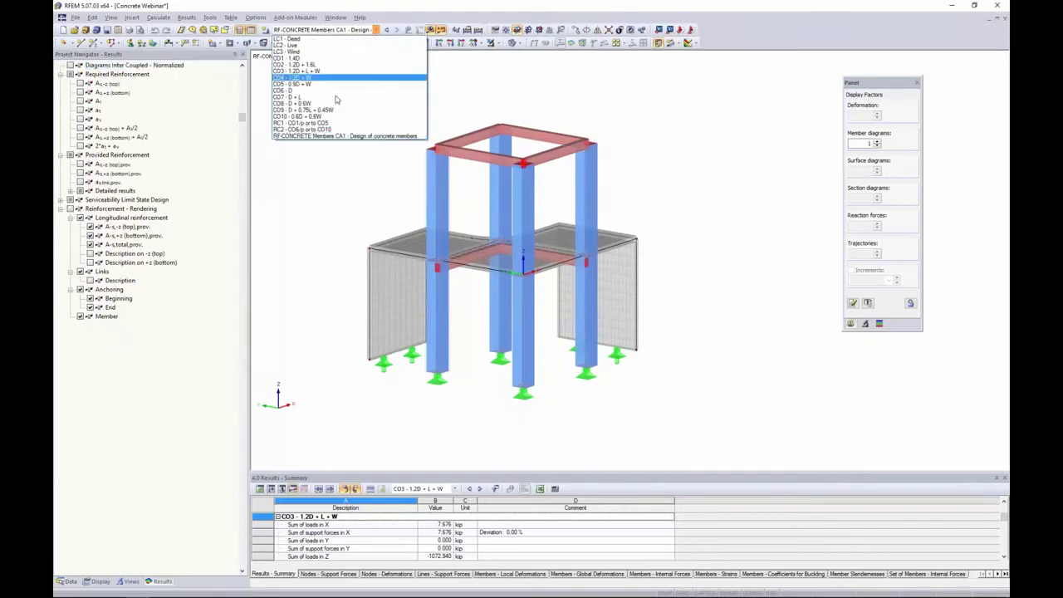
pyautogui.click(289, 138)
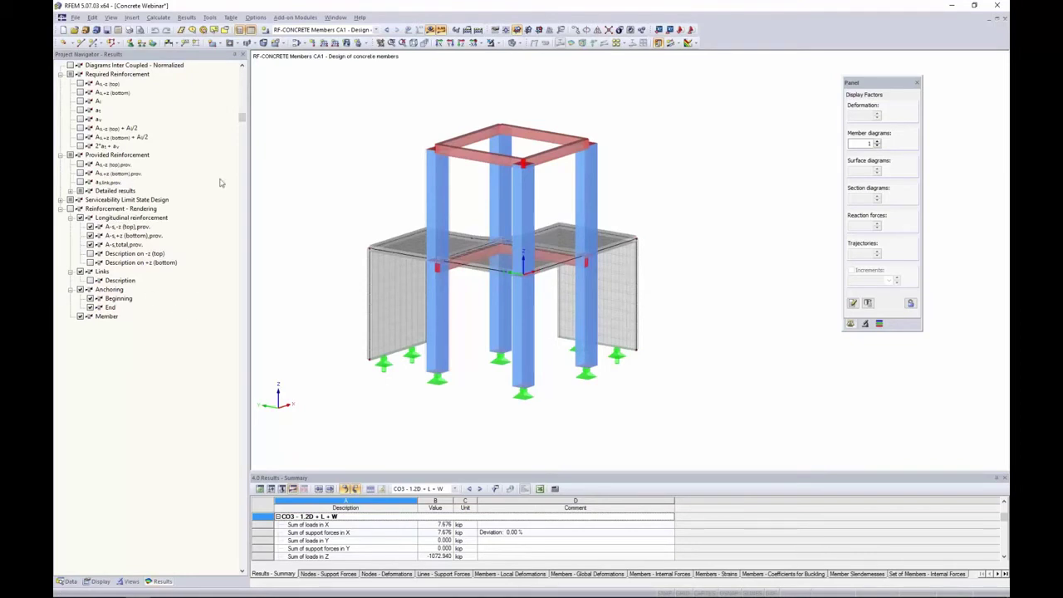
pyautogui.click(376, 30)
pyautogui.click(376, 30)
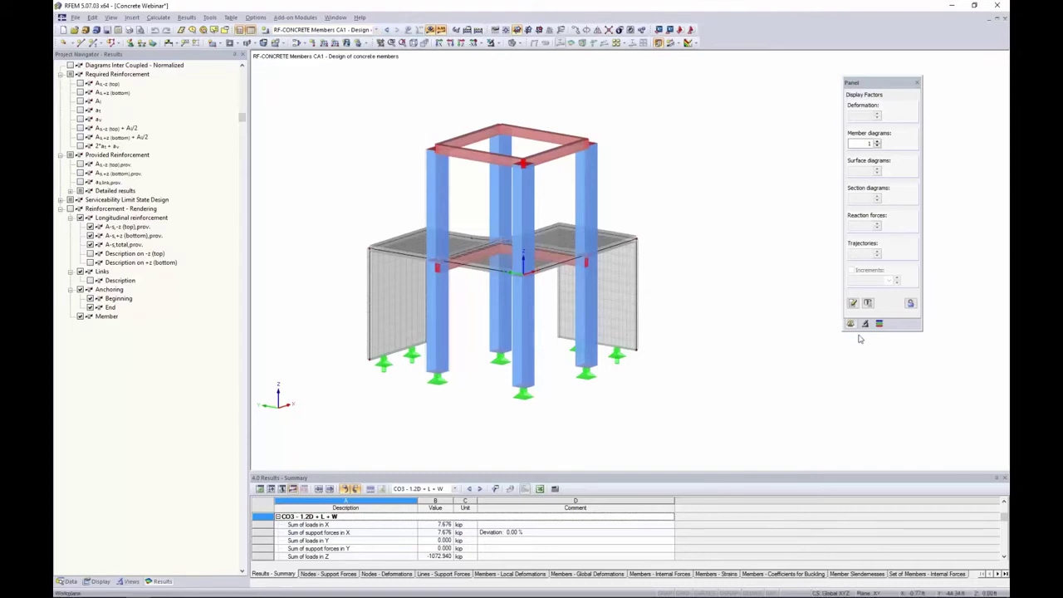
# Step: Switch the model to wireframe display and show the required top, bottom and shear reinforcement diagrams on member 14
pyautogui.click(514, 42)
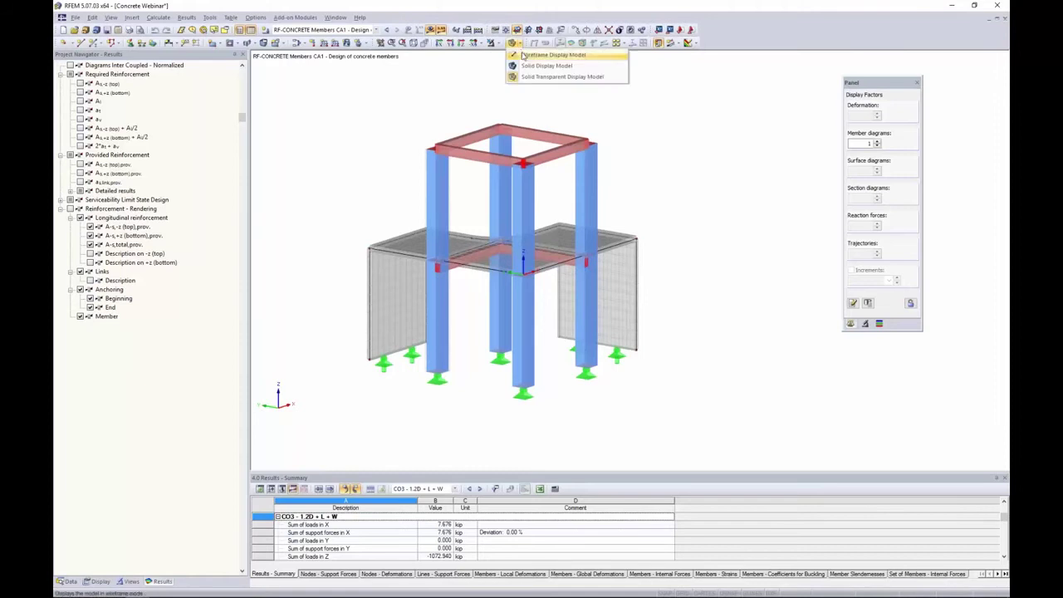
pyautogui.click(523, 54)
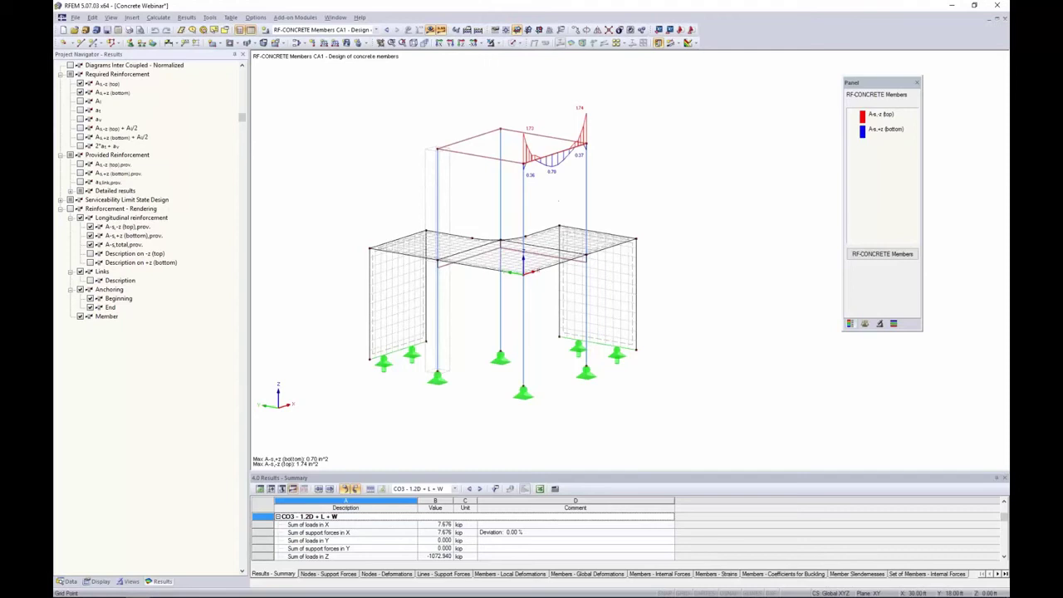
pyautogui.scroll(5, 548, 178)
pyautogui.scroll(-1, 531, 262)
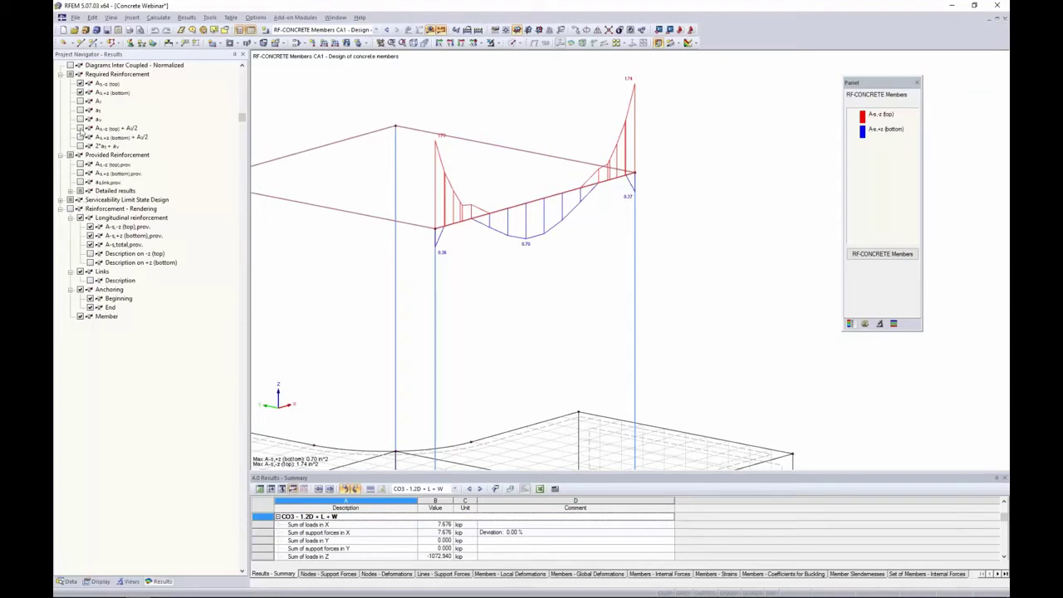
pyautogui.click(80, 119)
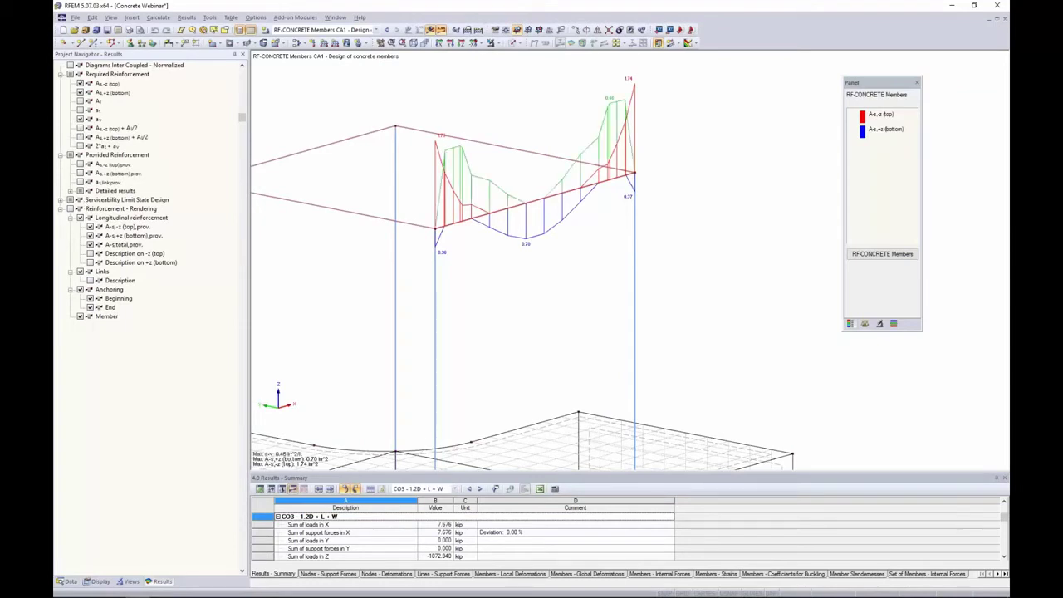
# Step: Hide the required reinforcement diagrams and examine the reinforcement rendering of member 14 up close
pyautogui.click(80, 93)
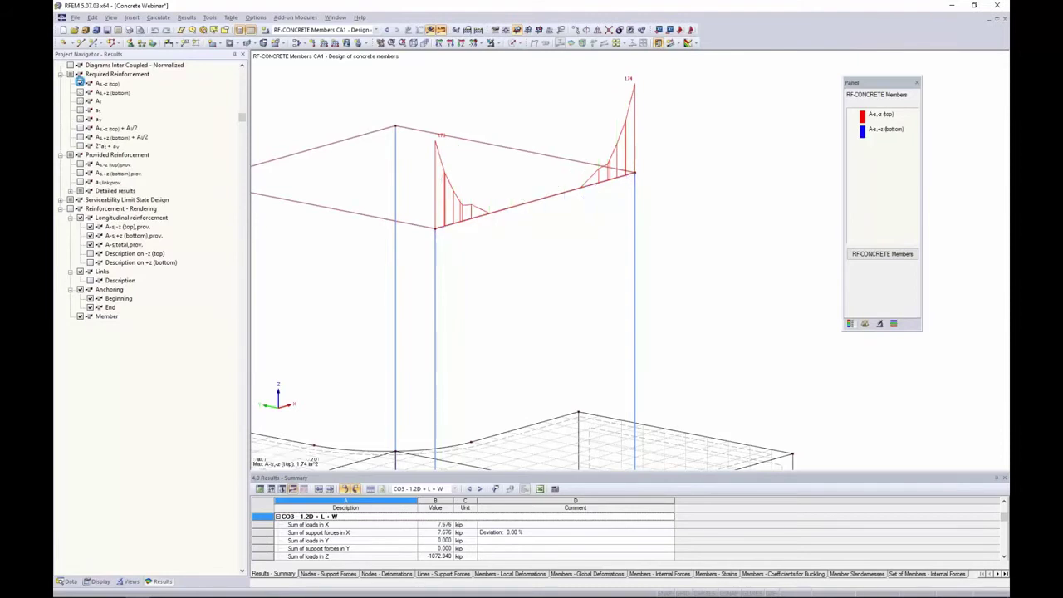
pyautogui.click(80, 83)
pyautogui.click(70, 209)
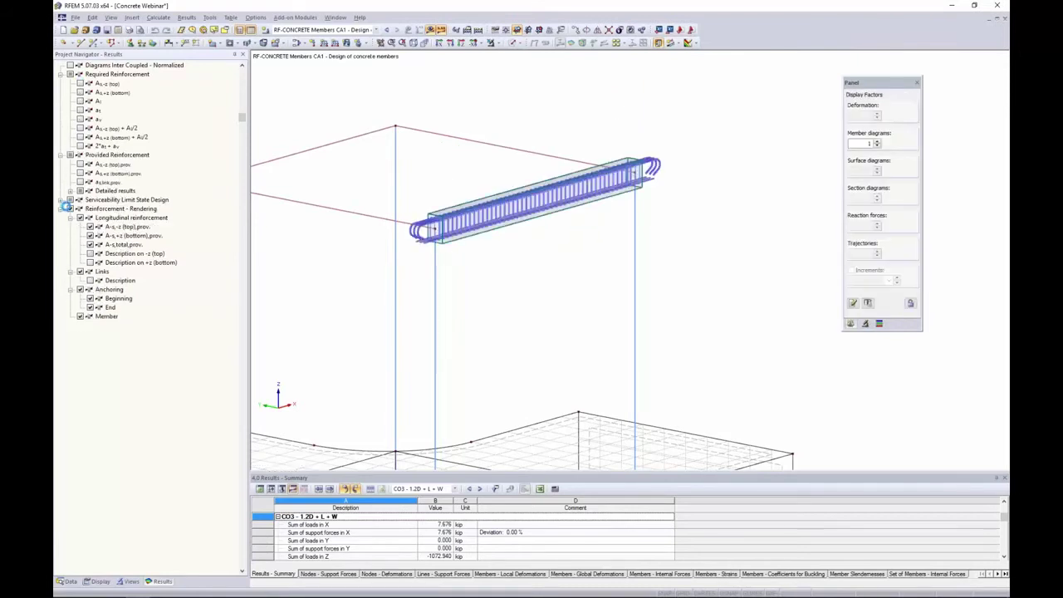
pyautogui.scroll(2, 444, 237)
pyautogui.scroll(3, 444, 236)
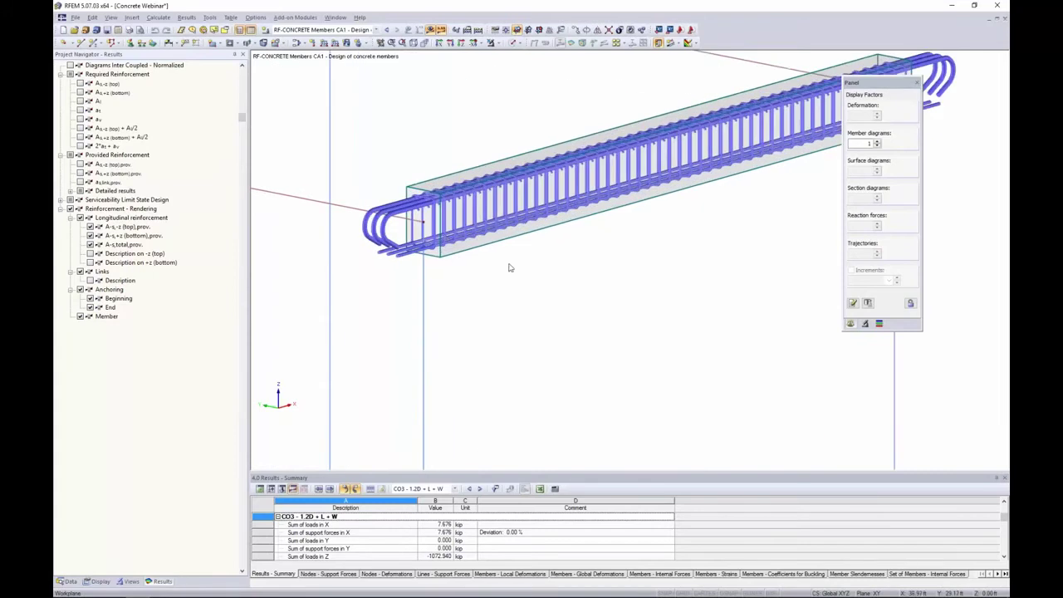
pyautogui.scroll(-3, 511, 267)
# Step: Set the model to solid transparent display, examine the beam reinforcement within the whole frame, and return to the project data
pyautogui.click(520, 42)
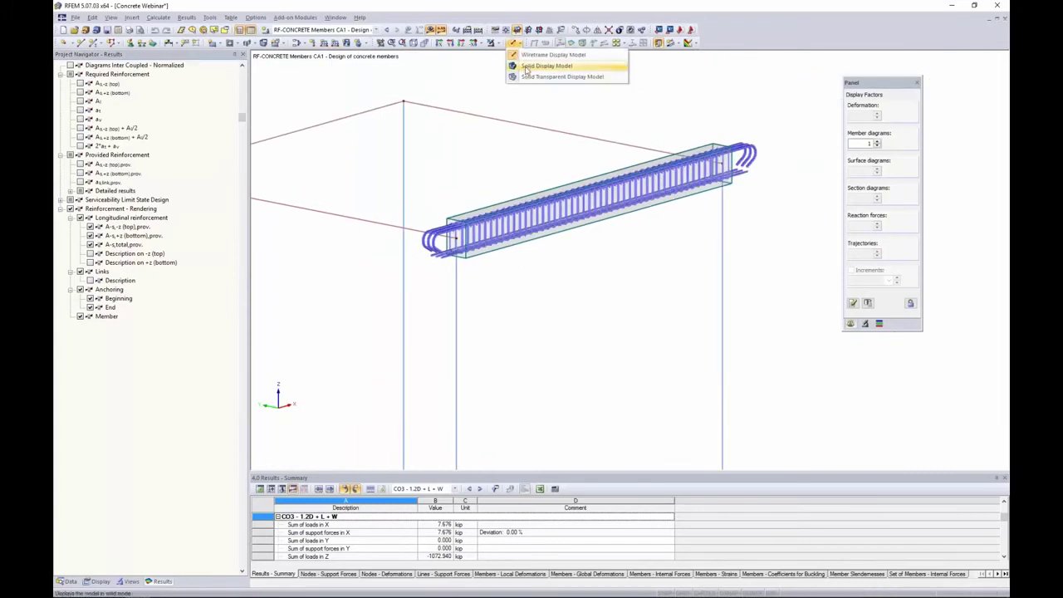
pyautogui.click(527, 77)
pyautogui.scroll(-3, 457, 237)
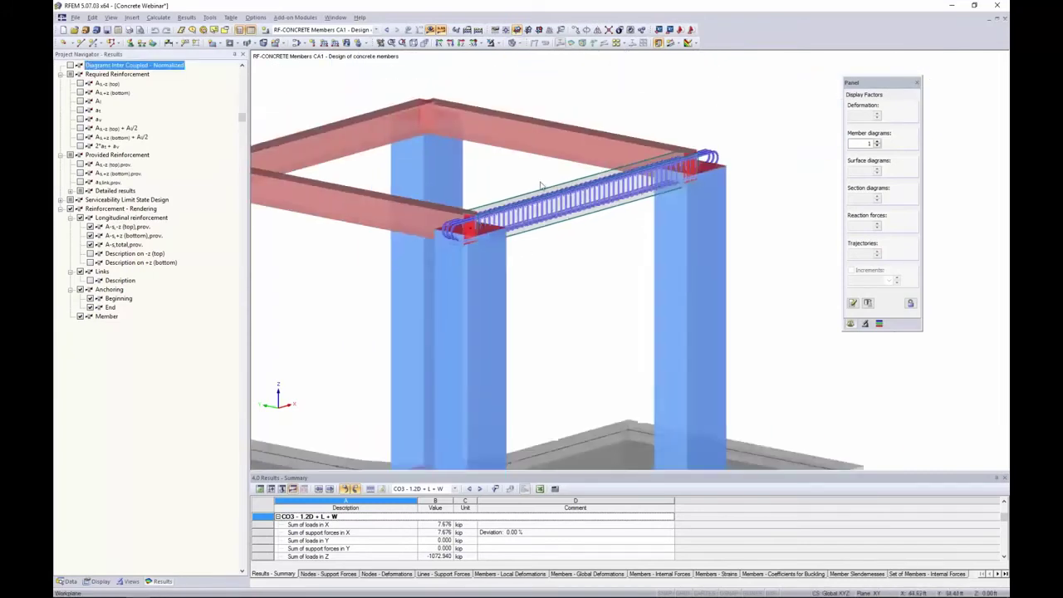
pyautogui.scroll(3, 491, 233)
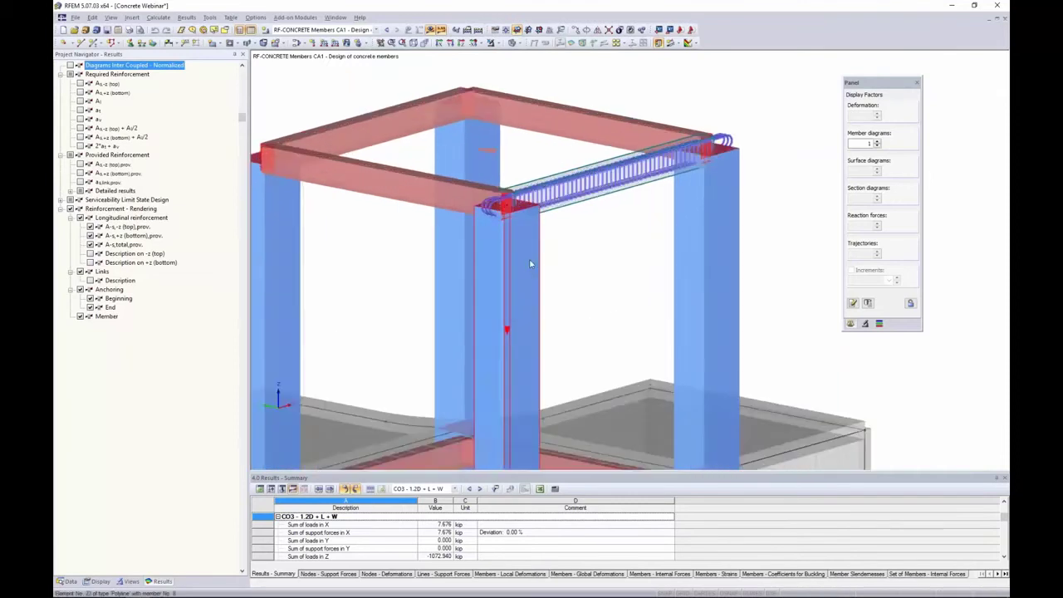
pyautogui.keyDown('ctrl'); pyautogui.moveTo(505, 324); pyautogui.dragTo(549, 191, button='middle'); pyautogui.keyUp('ctrl')
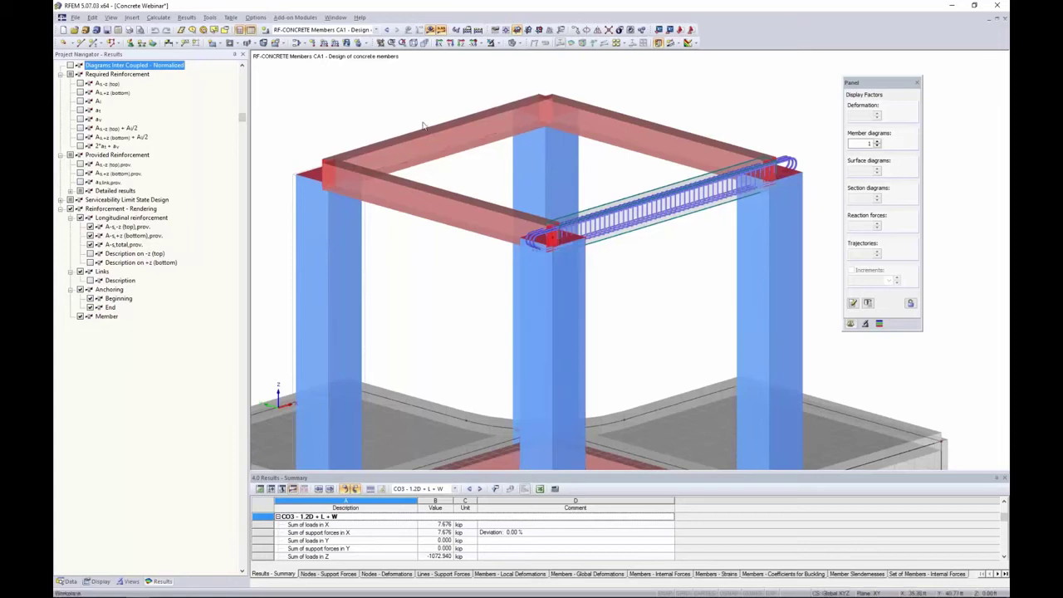
pyautogui.scroll(-4, 430, 136)
pyautogui.keyDown('ctrl'); pyautogui.moveTo(436, 208); pyautogui.dragTo(491, 214, button='middle'); pyautogui.keyUp('ctrl')
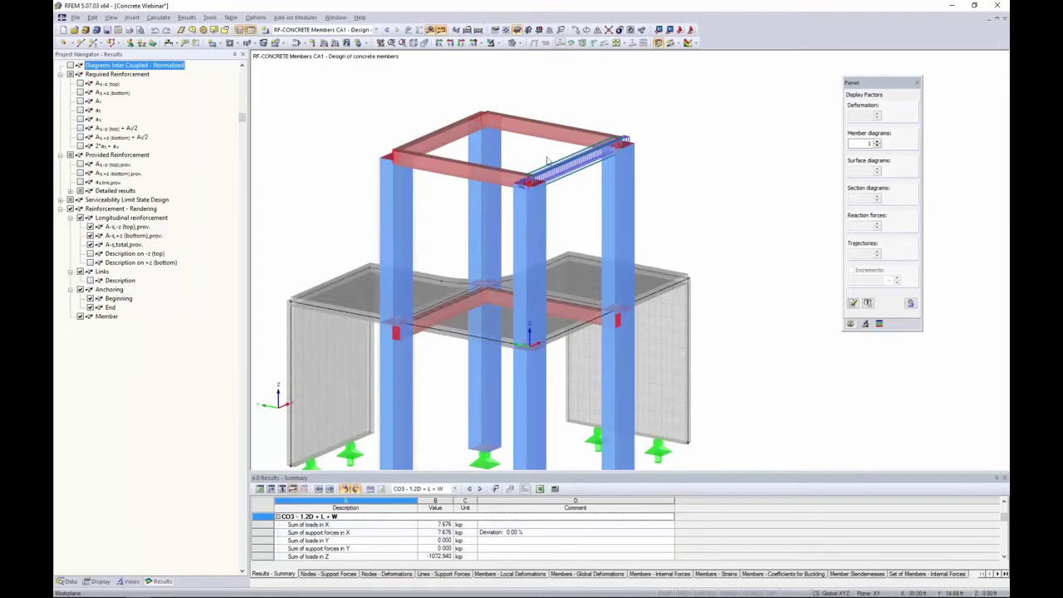
pyautogui.click(60, 582)
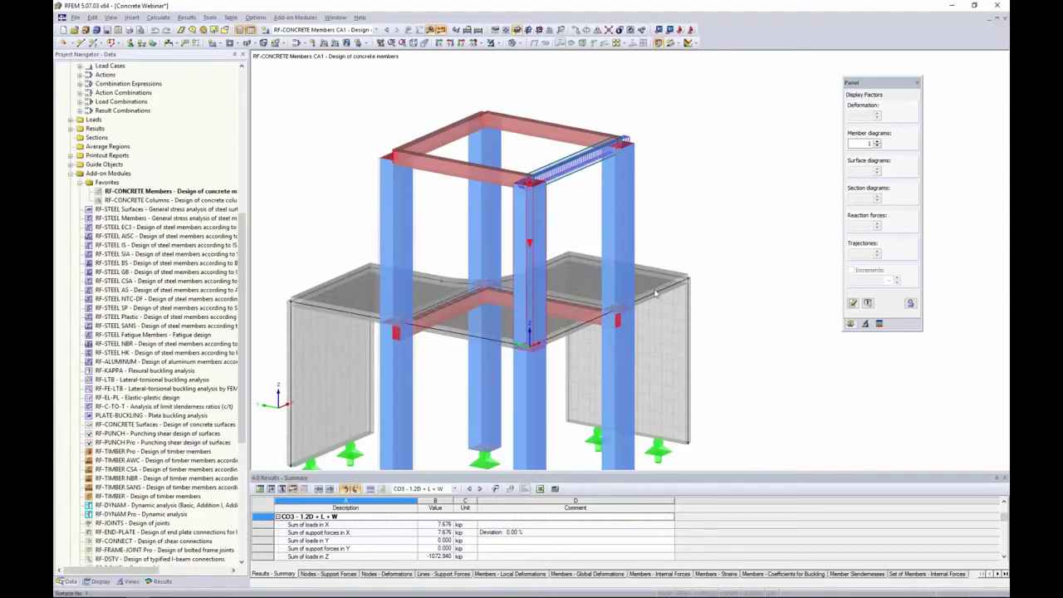
pyautogui.moveTo(719, 261); pyautogui.dragTo(741, 227, button='middle')
# Step: Switch to the slide presentation and advance to the slide on slenderness and curvature effects for compression members
pyautogui.hotkey('alt', 'Tab')
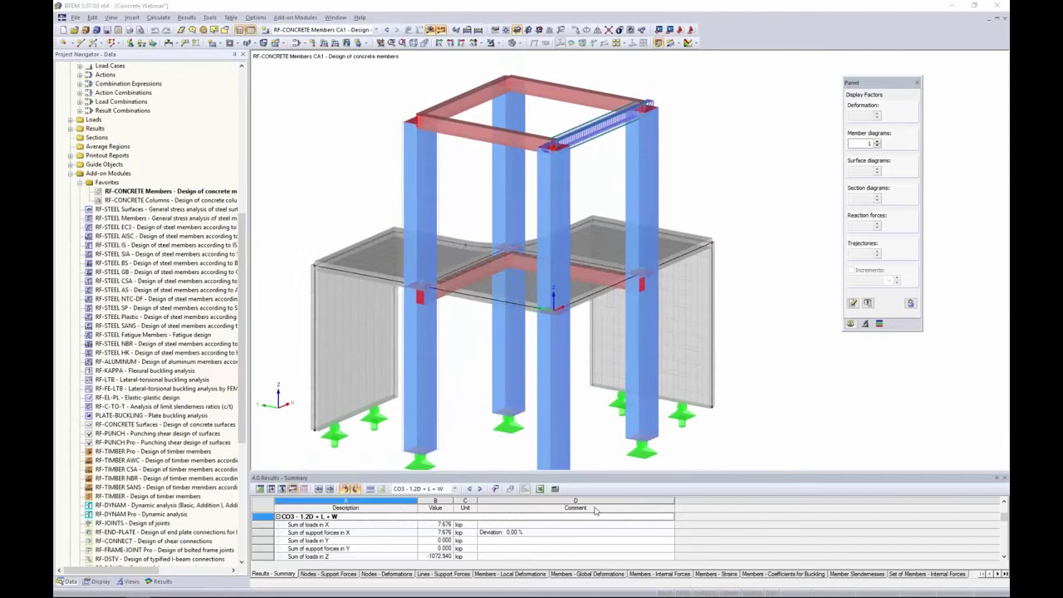
pyautogui.hotkey('alt', 'Tab')
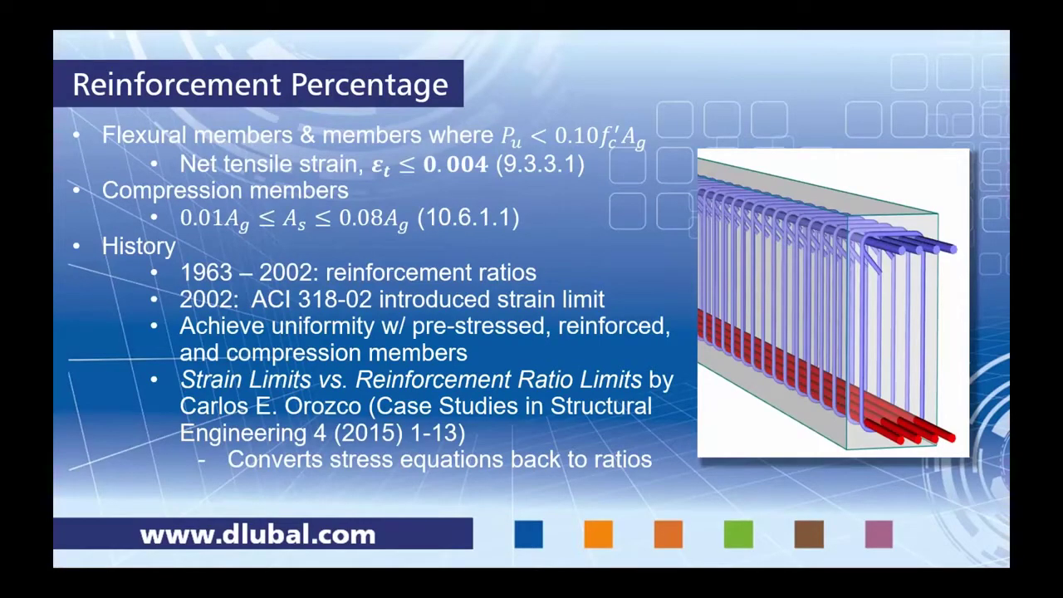
pyautogui.press('Right')
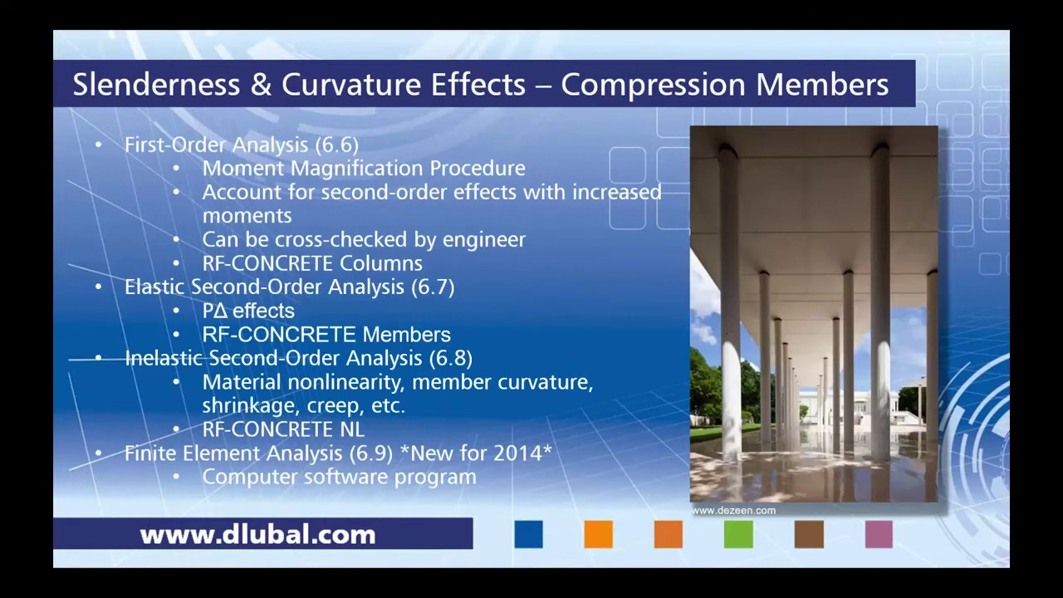
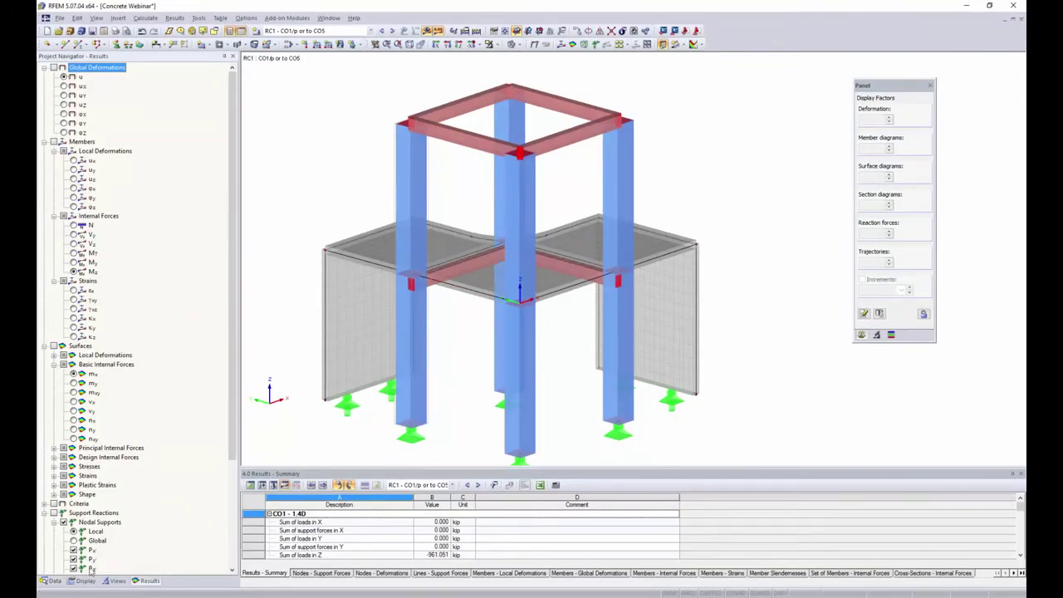
# Step: Set the method of analysis to geometrically linear for all load combinations CO1 to CO10
pyautogui.click(52, 581)
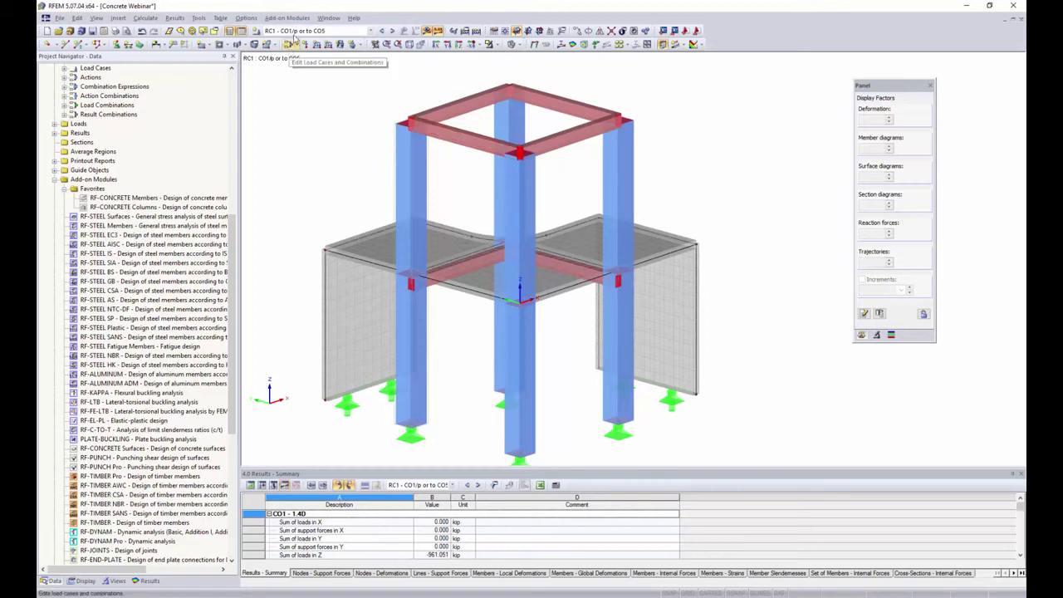
pyautogui.click(291, 45)
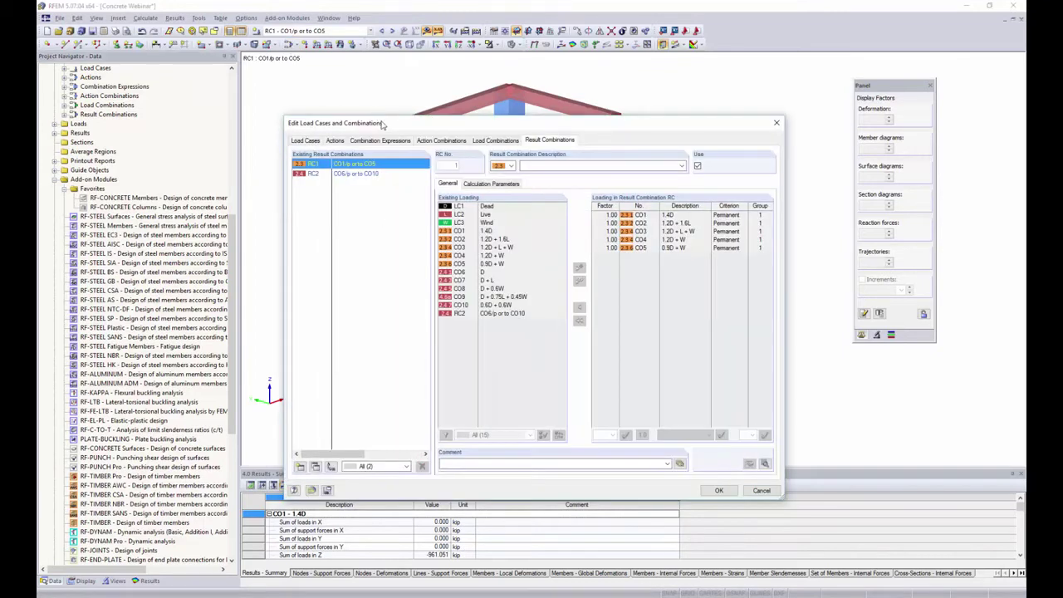
pyautogui.moveTo(387, 127); pyautogui.dragTo(370, 113)
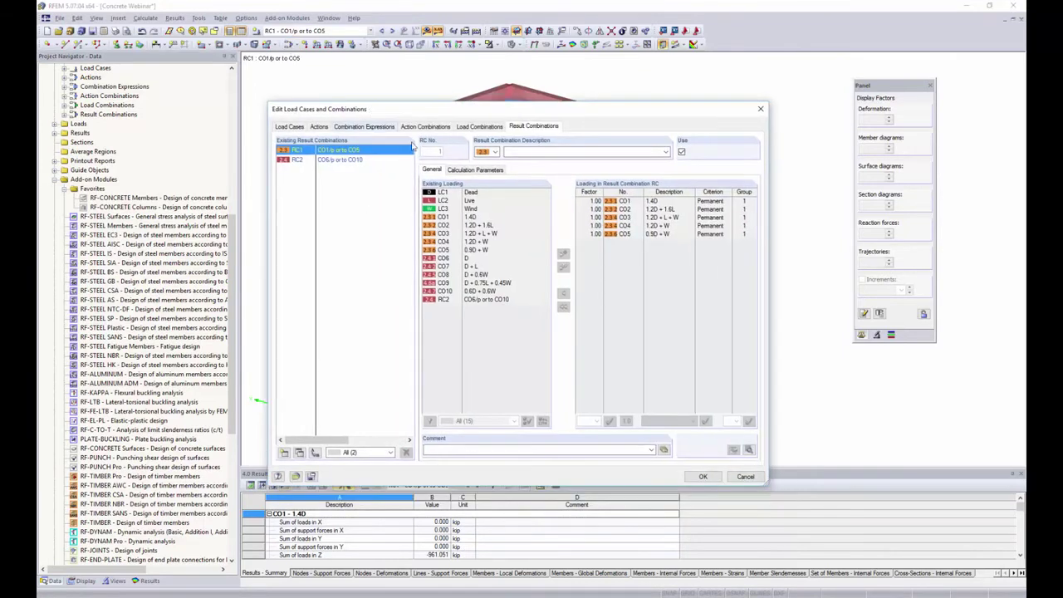
pyautogui.click(476, 127)
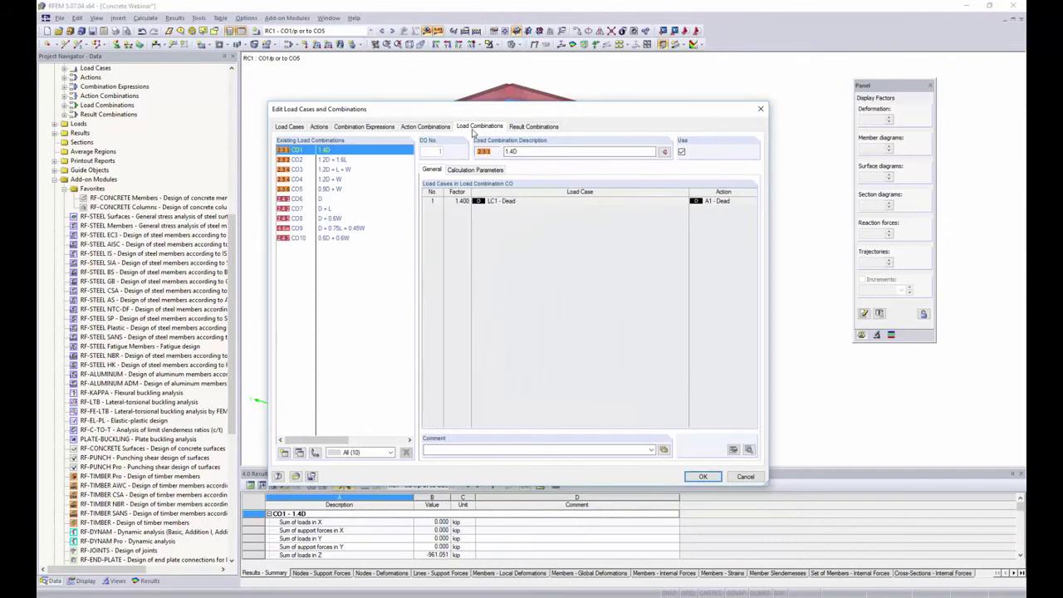
pyautogui.click(463, 171)
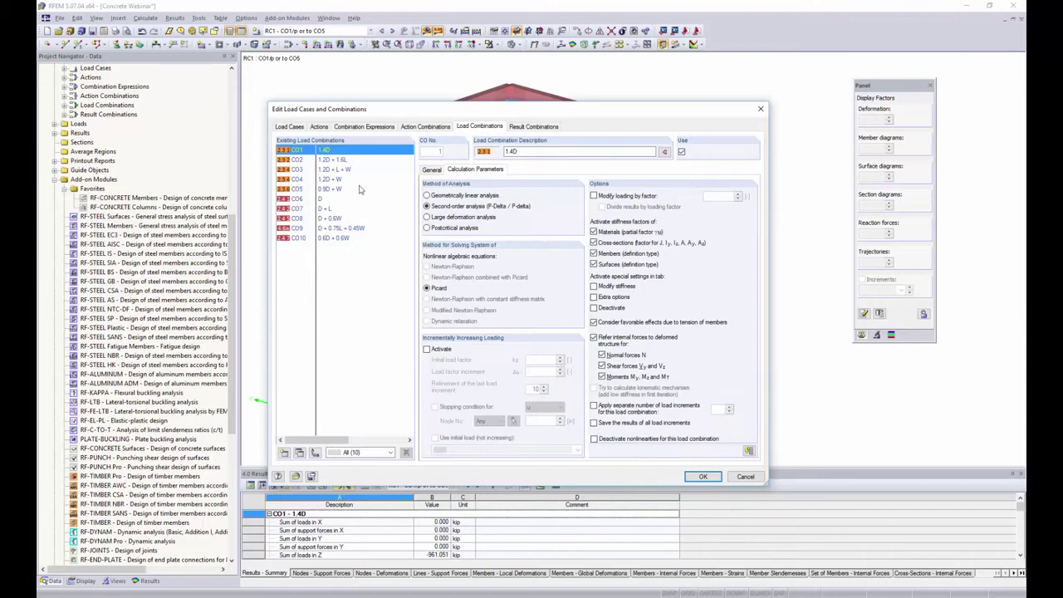
pyautogui.keyDown('shift'); pyautogui.click(348, 239); pyautogui.keyUp('shift')
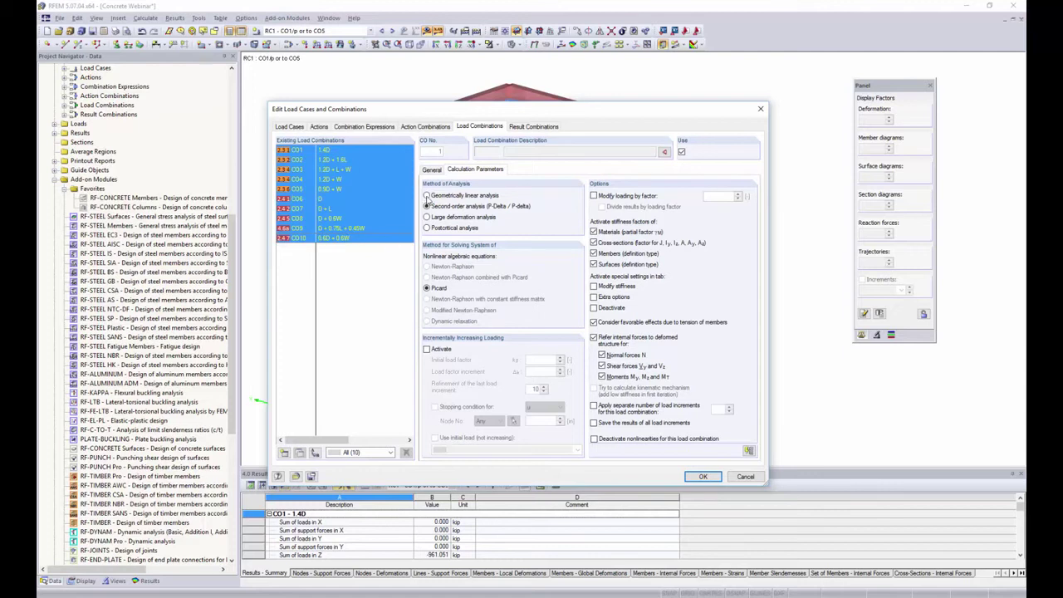
pyautogui.click(435, 198)
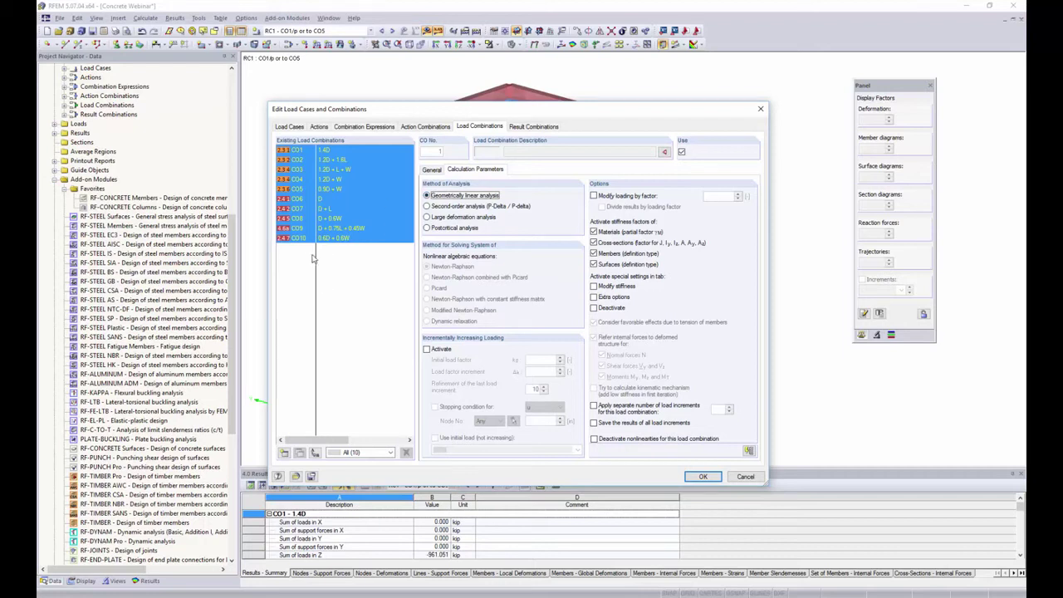
pyautogui.click(379, 231)
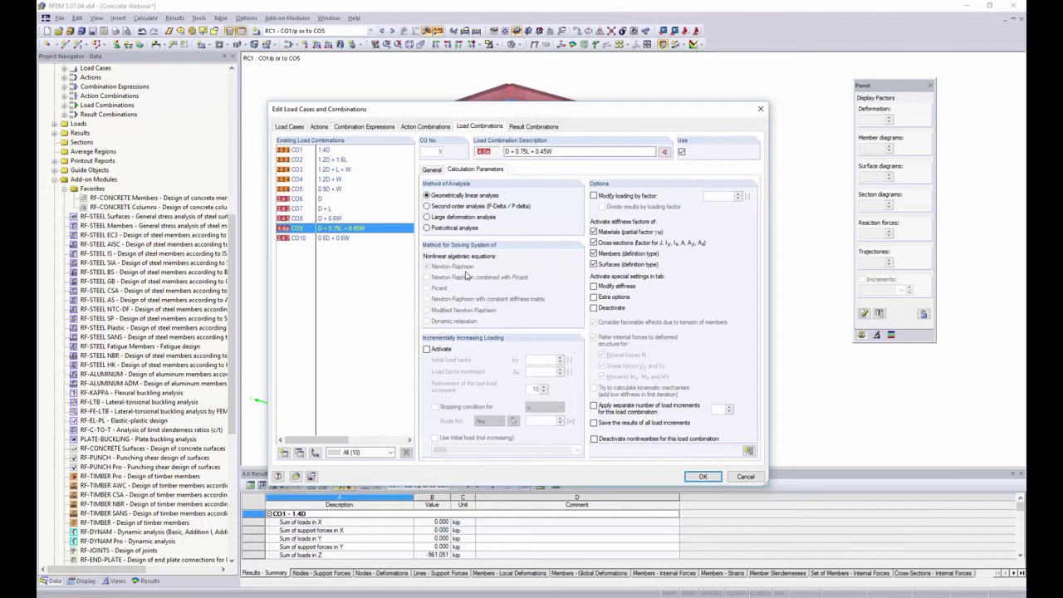
pyautogui.click(707, 477)
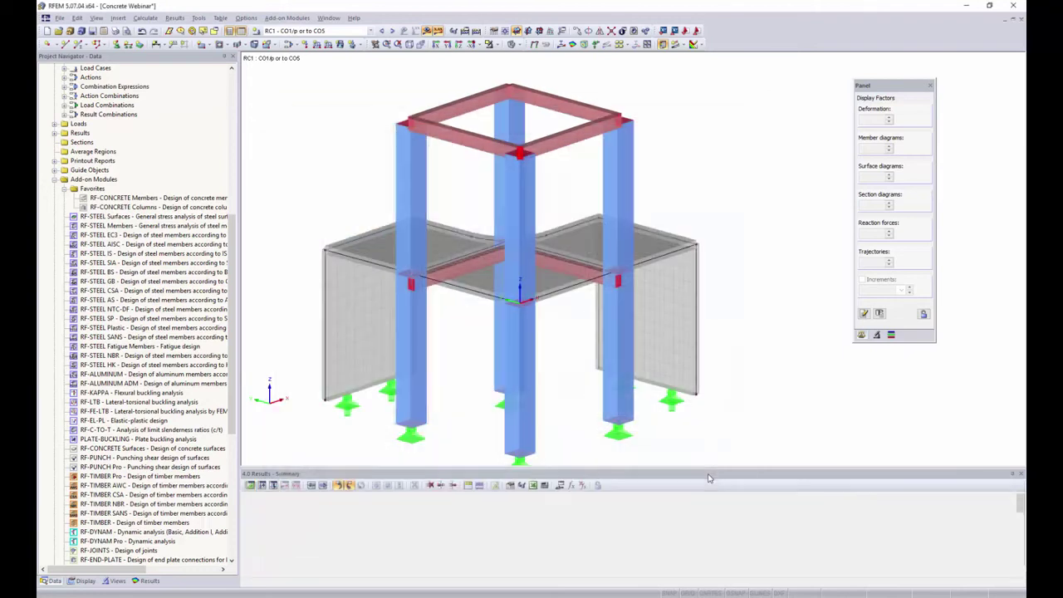
# Step: View the general data of RF-CONCRETE Columns, return to the model and display it as wireframe
pyautogui.doubleClick(205, 210)
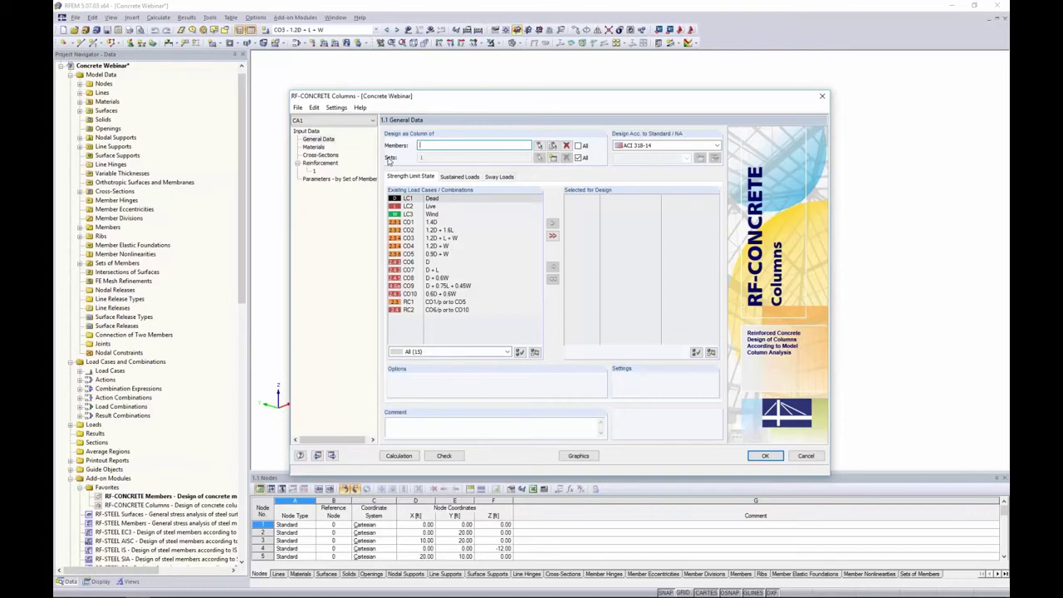
pyautogui.click(765, 455)
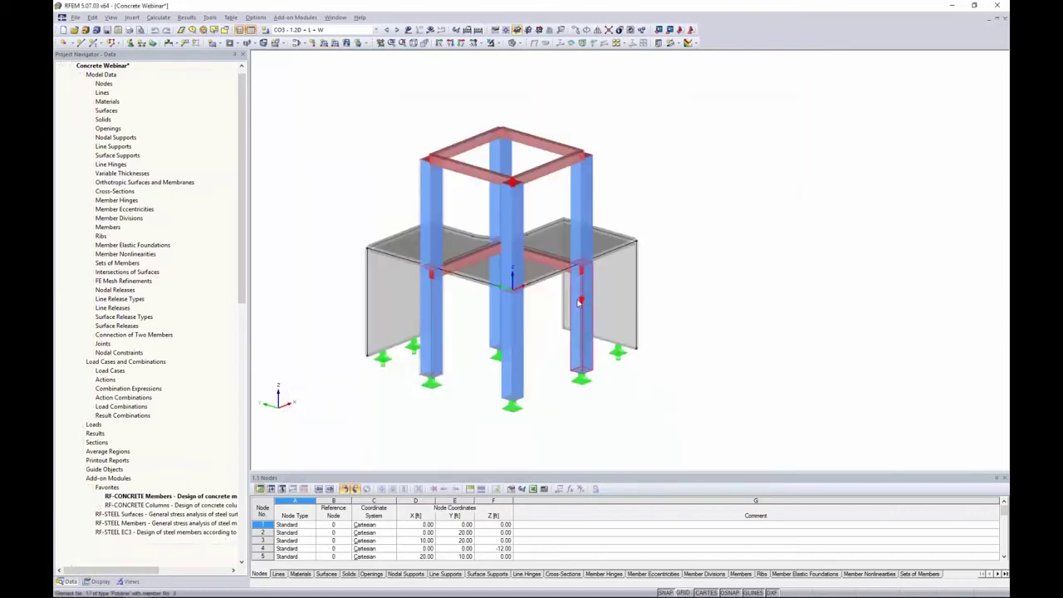
pyautogui.click(512, 42)
pyautogui.click(548, 55)
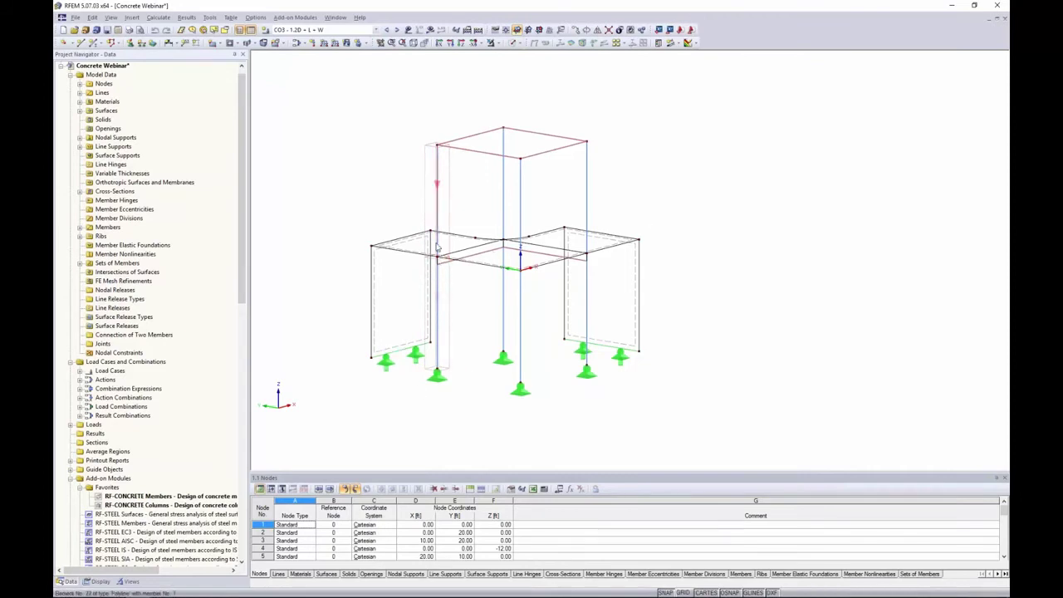
pyautogui.moveTo(455, 222); pyautogui.dragTo(428, 241, button='middle')
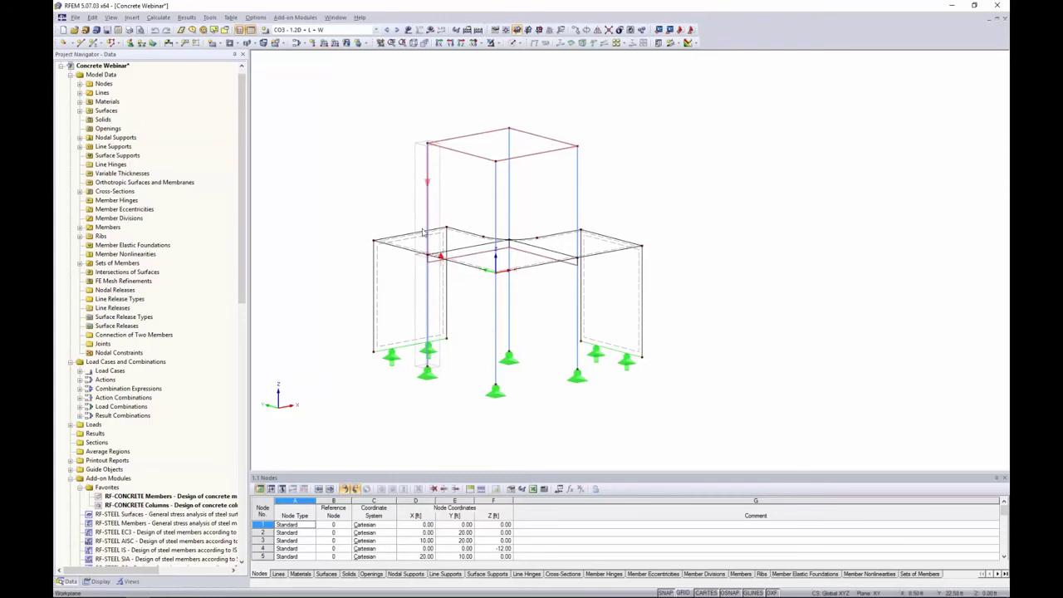
# Step: Examine the settings for a new continuous set made of column members 1 and 7, without creating it
pyautogui.rightClick(430, 284)
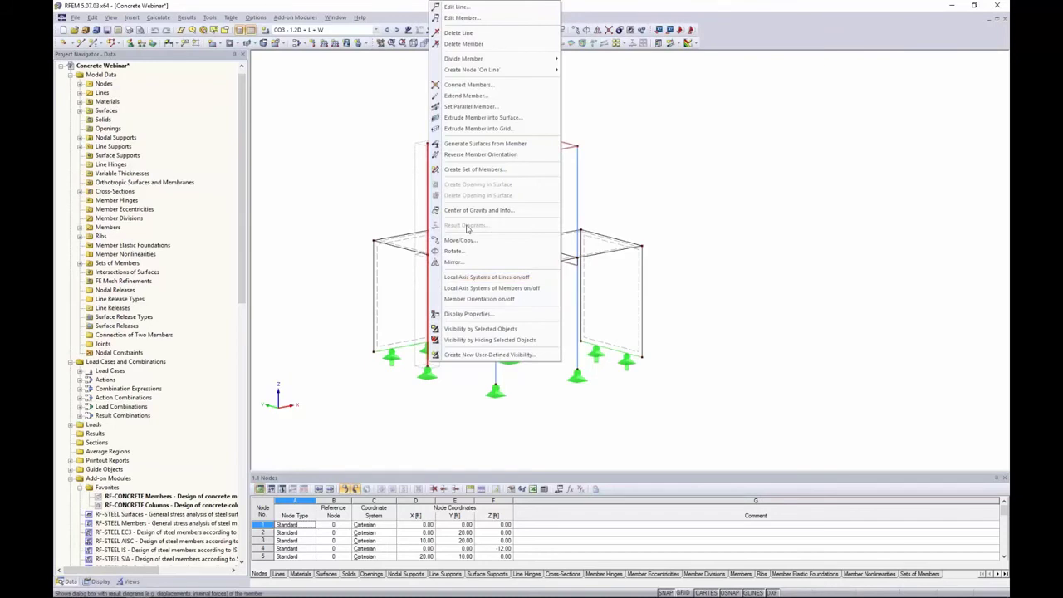
pyautogui.click(473, 170)
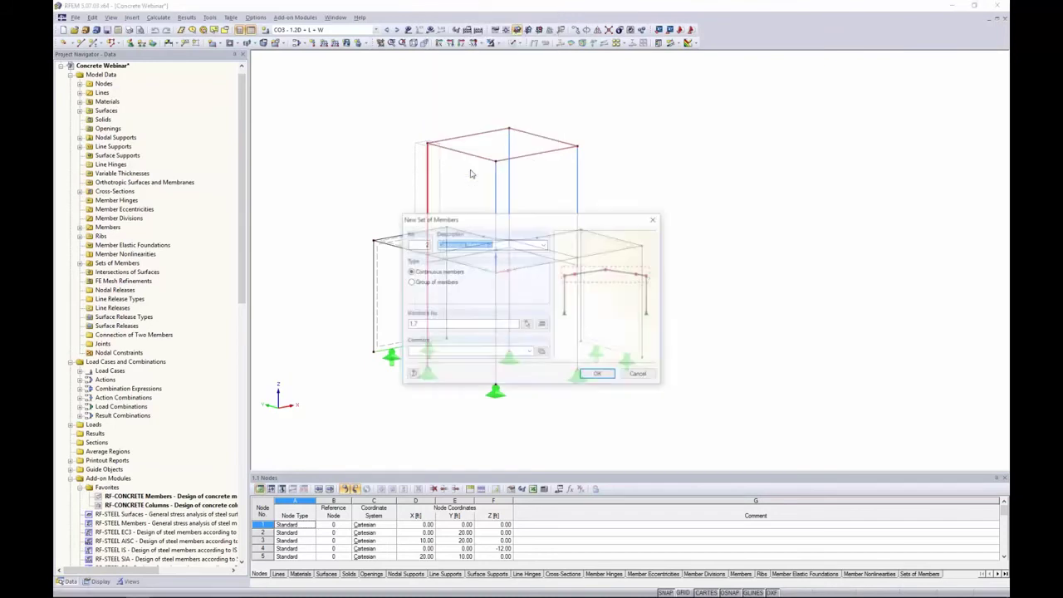
pyautogui.click(652, 374)
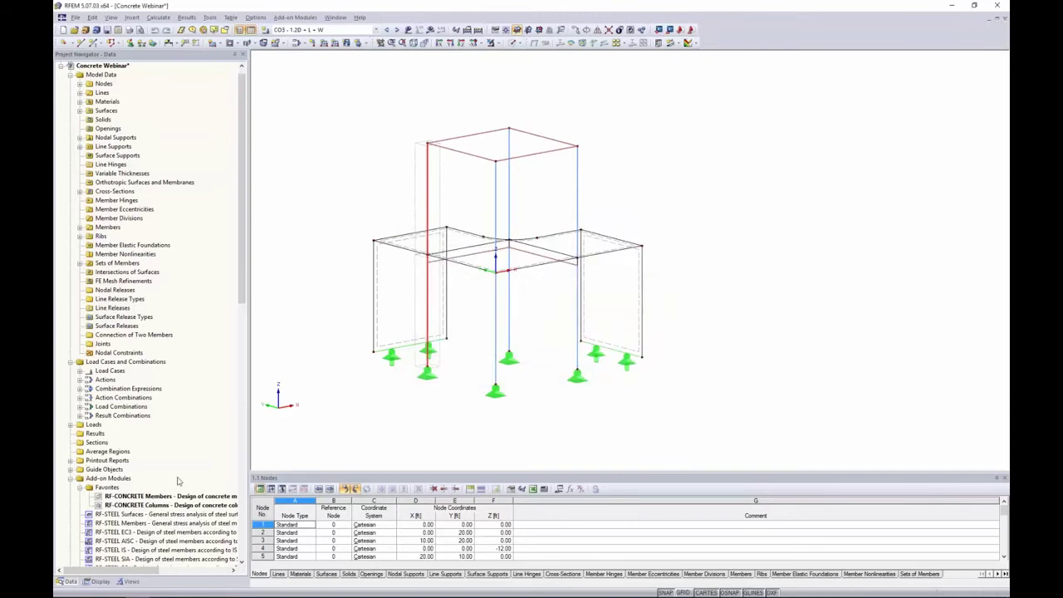
# Step: Open RF-CONCRETE Columns and replace the design of all sets of members with the individual selection of set 1
pyautogui.doubleClick(171, 505)
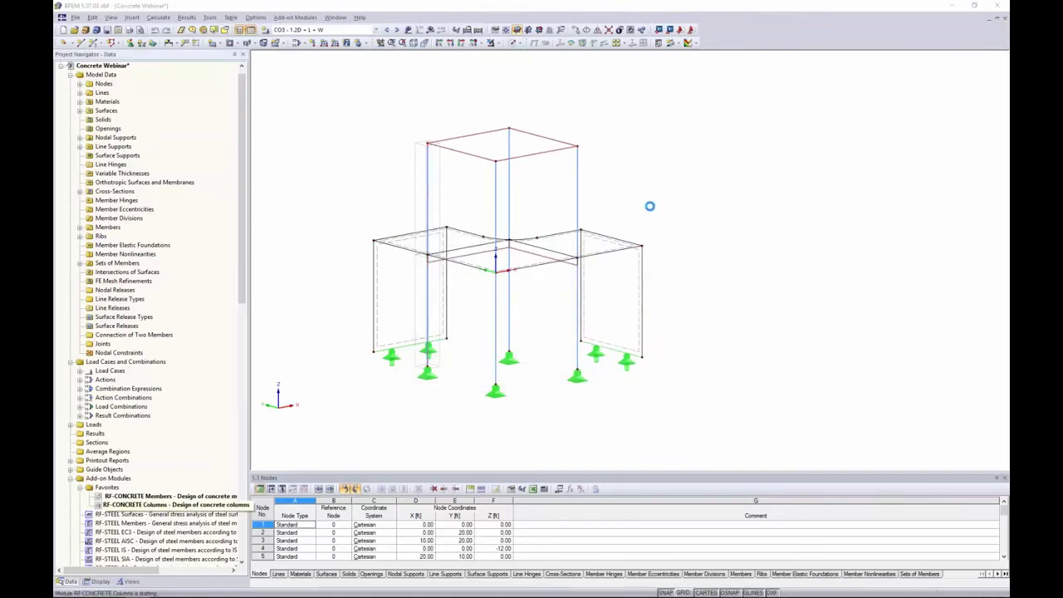
pyautogui.moveTo(503, 112); pyautogui.dragTo(581, 104)
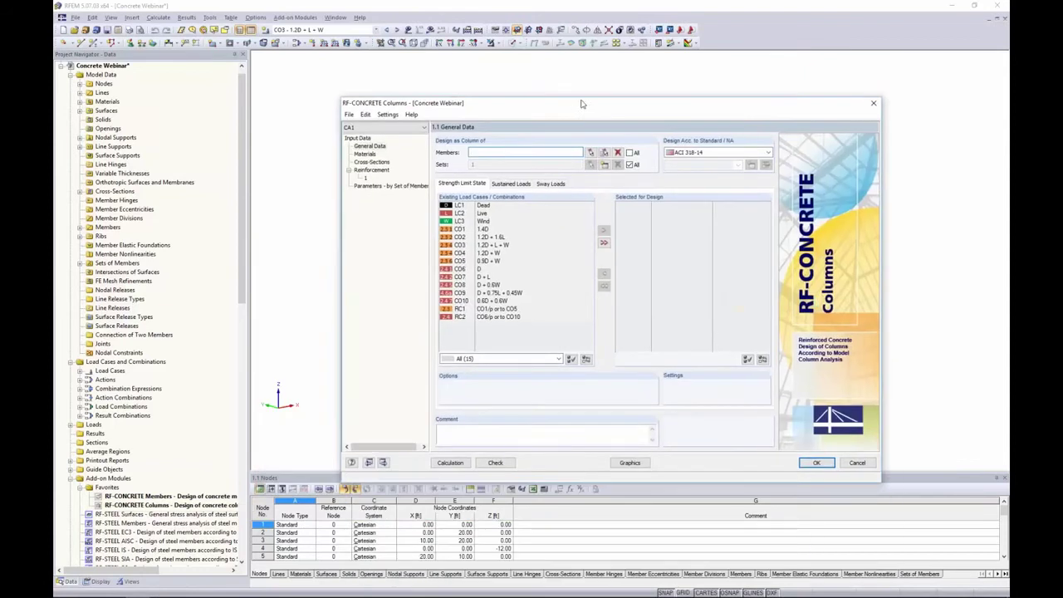
pyautogui.click(629, 165)
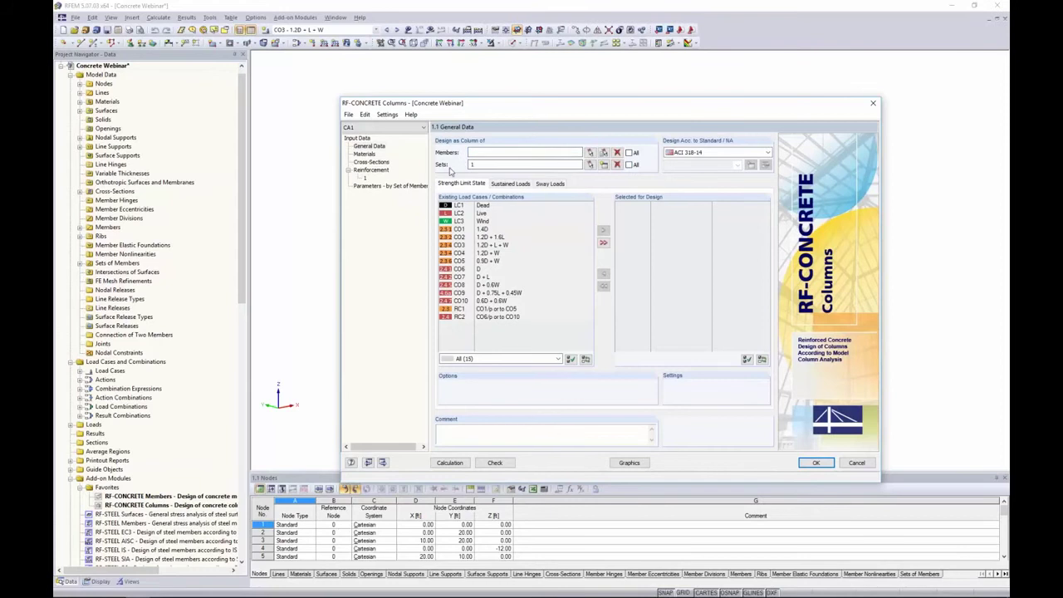
pyautogui.moveTo(473, 108)
pyautogui.mouseDown()
pyautogui.moveTo(736, 146)
pyautogui.moveTo(701, 126)
pyautogui.moveTo(488, 112)
pyautogui.mouseUp()
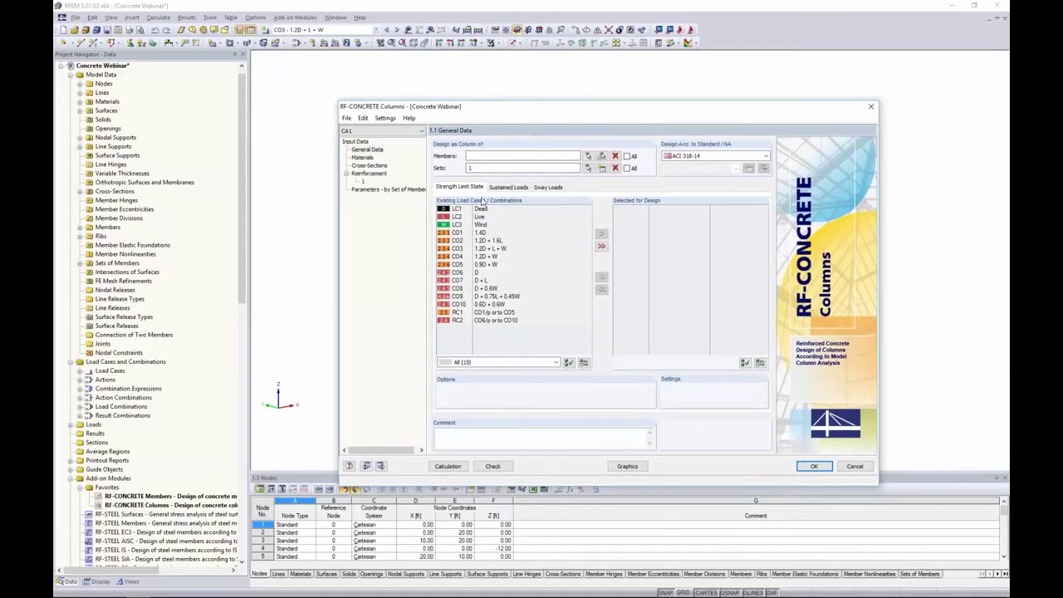
# Step: Add load combinations CO1 to CO5 to the strength limit state design
pyautogui.click(482, 234)
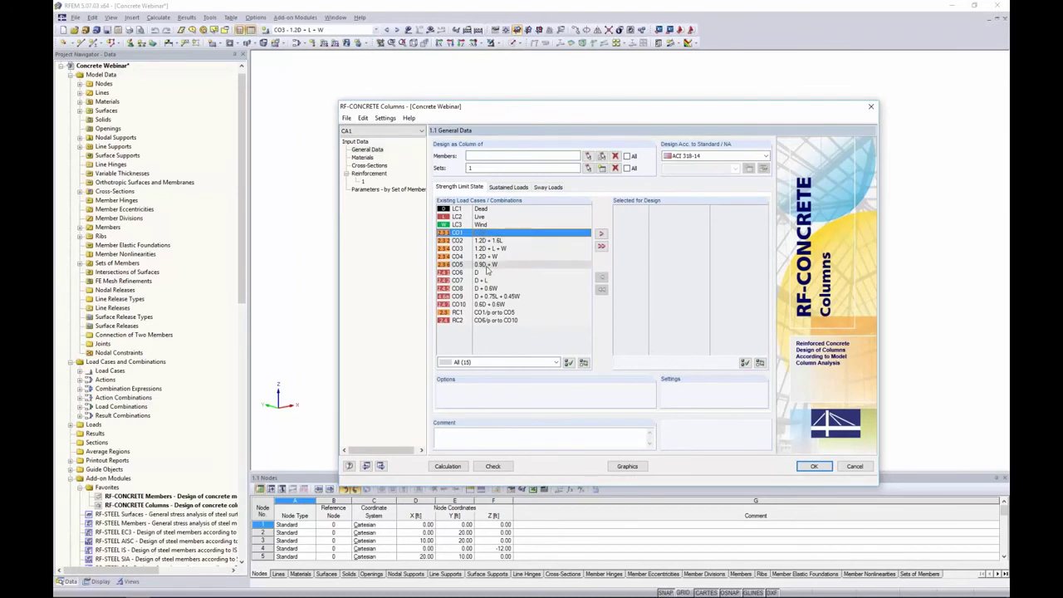
pyautogui.keyDown('shift'); pyautogui.click(487, 264); pyautogui.keyUp('shift')
pyautogui.click(601, 233)
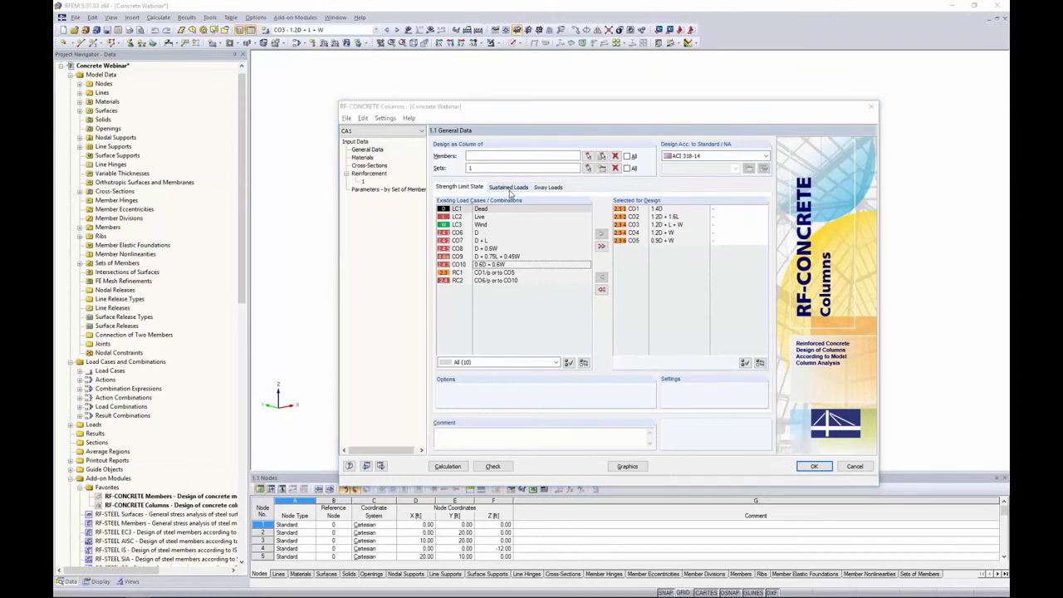
# Step: Switch to the slide presentation and advance to the RF-CONCRETE Column loads slide on first-order analysis
pyautogui.hotkey('alt', 'Tab')
pyautogui.hotkey('alt', 'Tab')
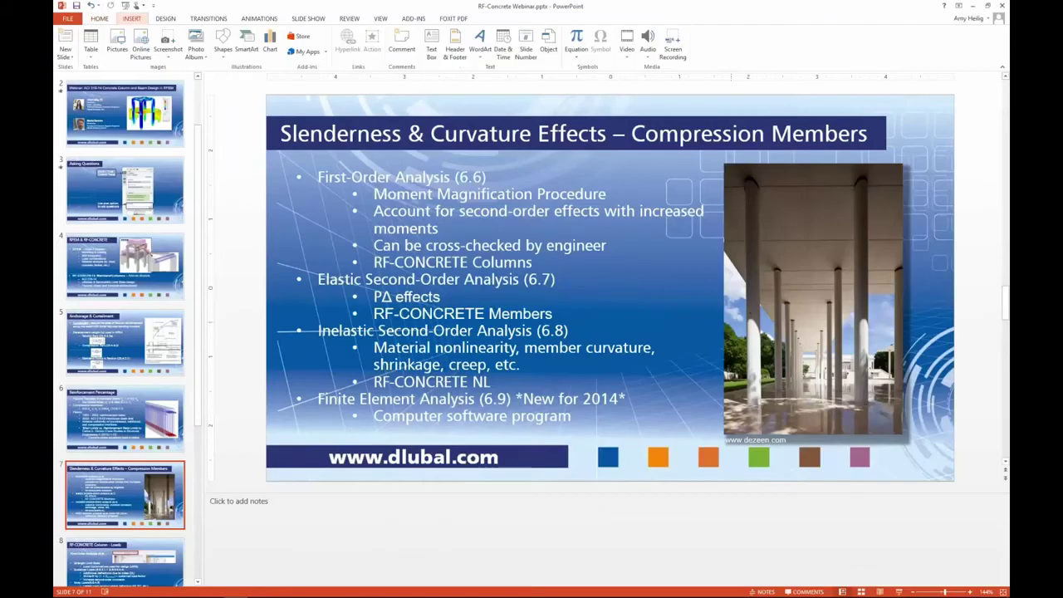
pyautogui.click(897, 591)
pyautogui.press('Right')
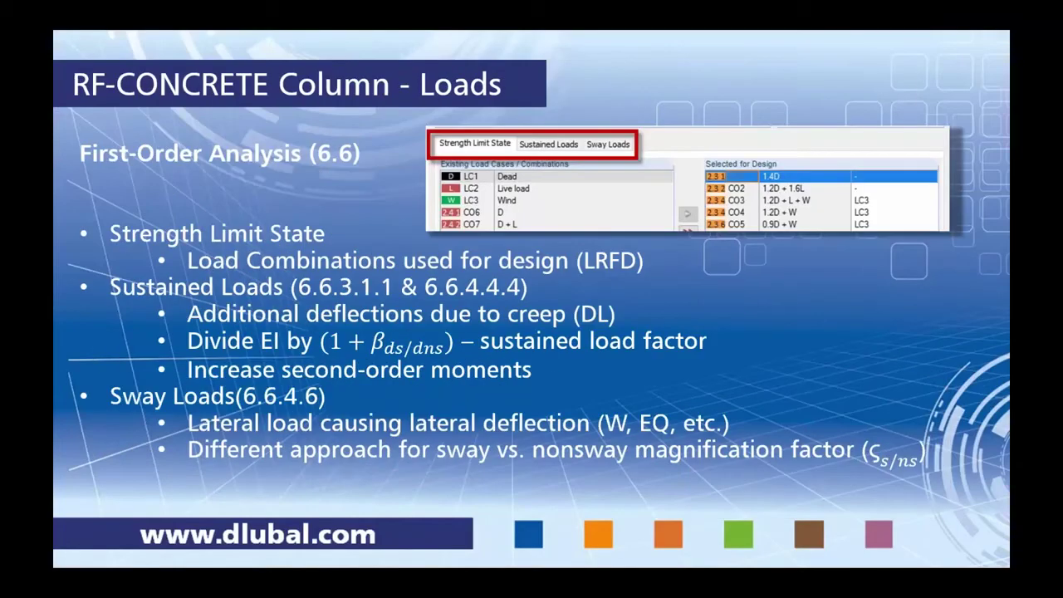
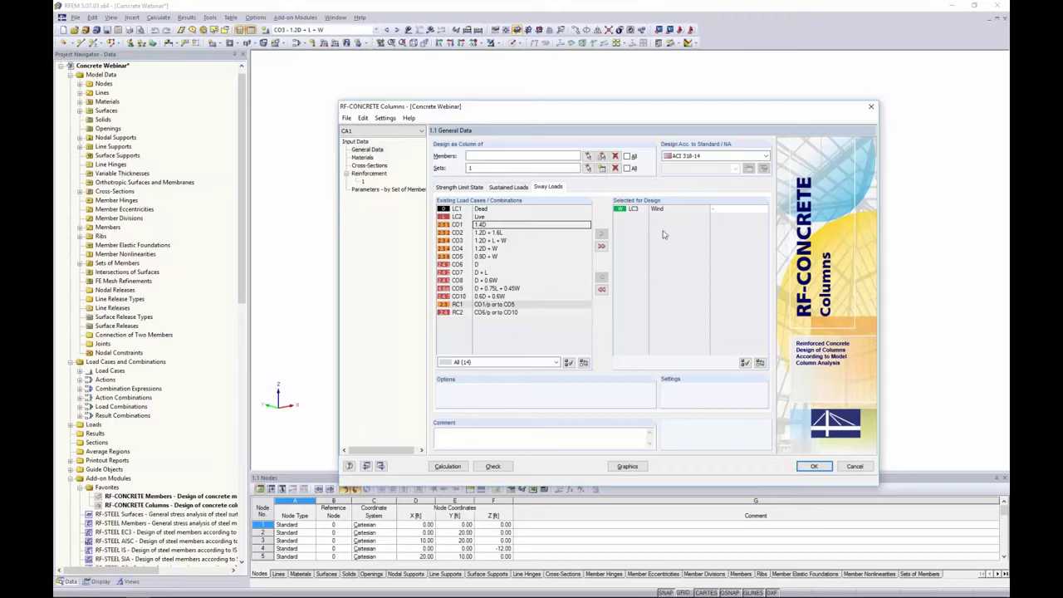
# Step: Assign wind load case LC3 as the sway load of strength combinations CO3, CO4 and CO5
pyautogui.click(462, 189)
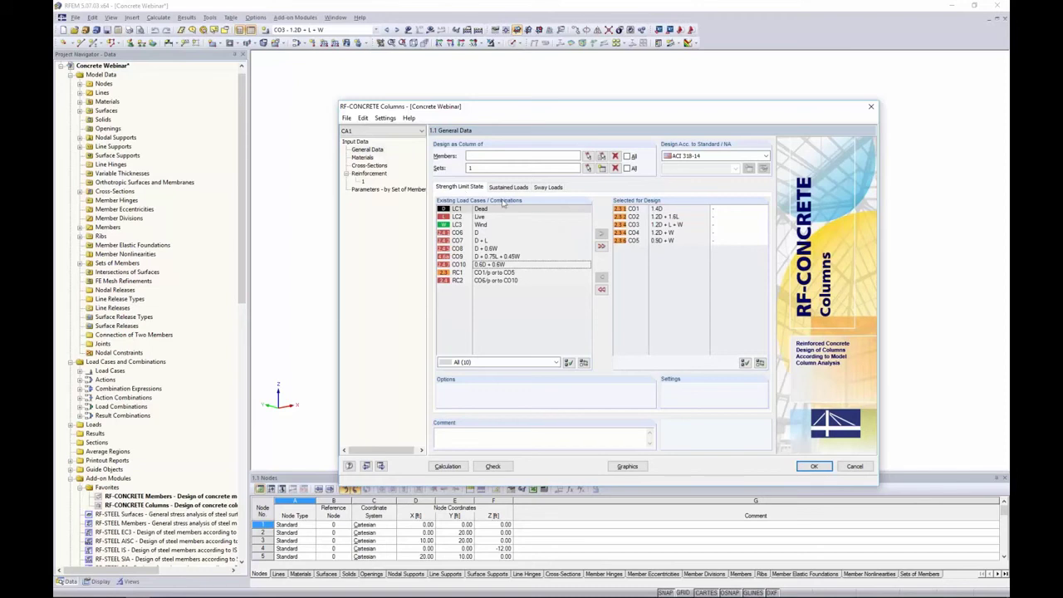
pyautogui.click(717, 226)
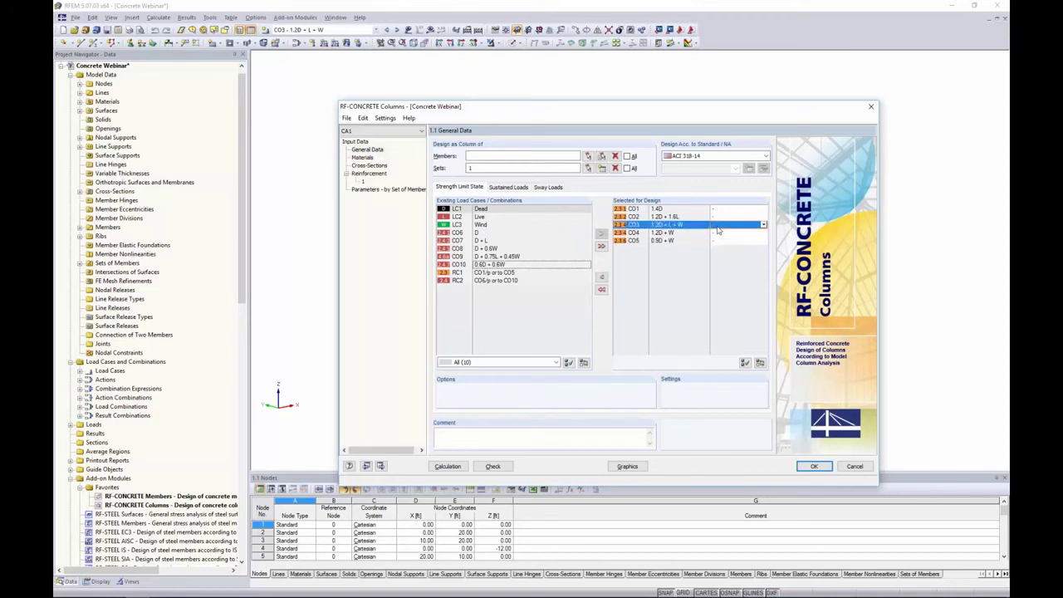
pyautogui.click(763, 225)
pyautogui.click(755, 240)
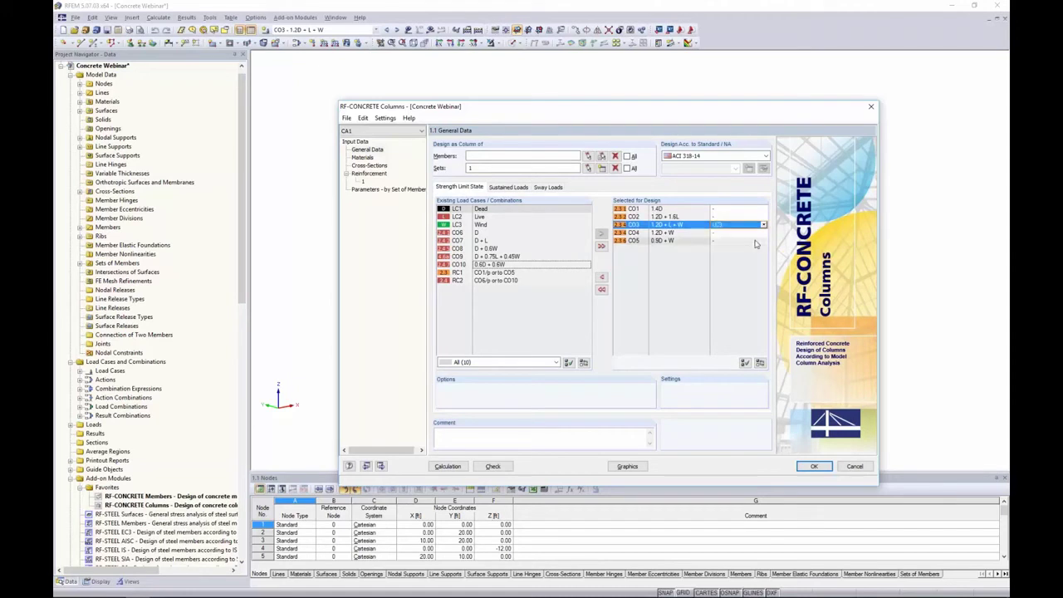
pyautogui.click(752, 233)
pyautogui.click(763, 232)
pyautogui.click(757, 247)
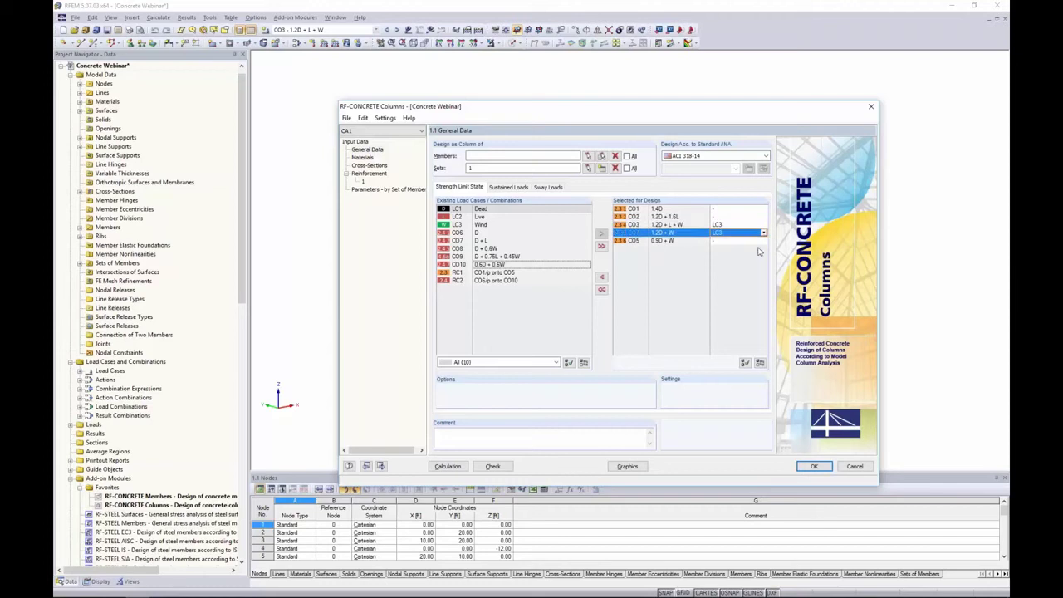
pyautogui.click(752, 241)
pyautogui.click(763, 240)
pyautogui.click(760, 256)
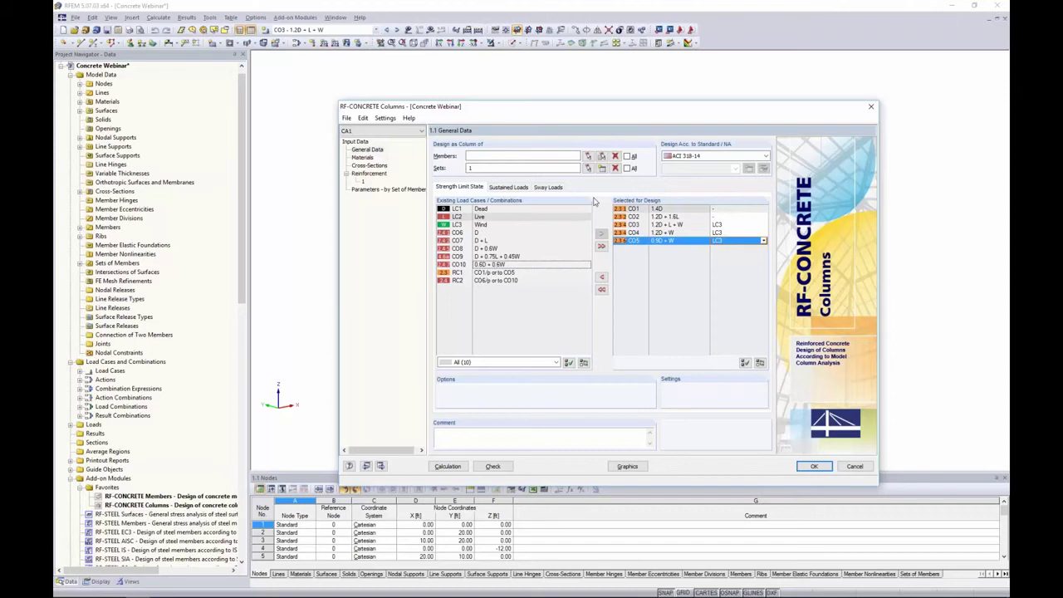
# Step: Review the column's material and cross-section data and open its reinforcement settings
pyautogui.click(364, 157)
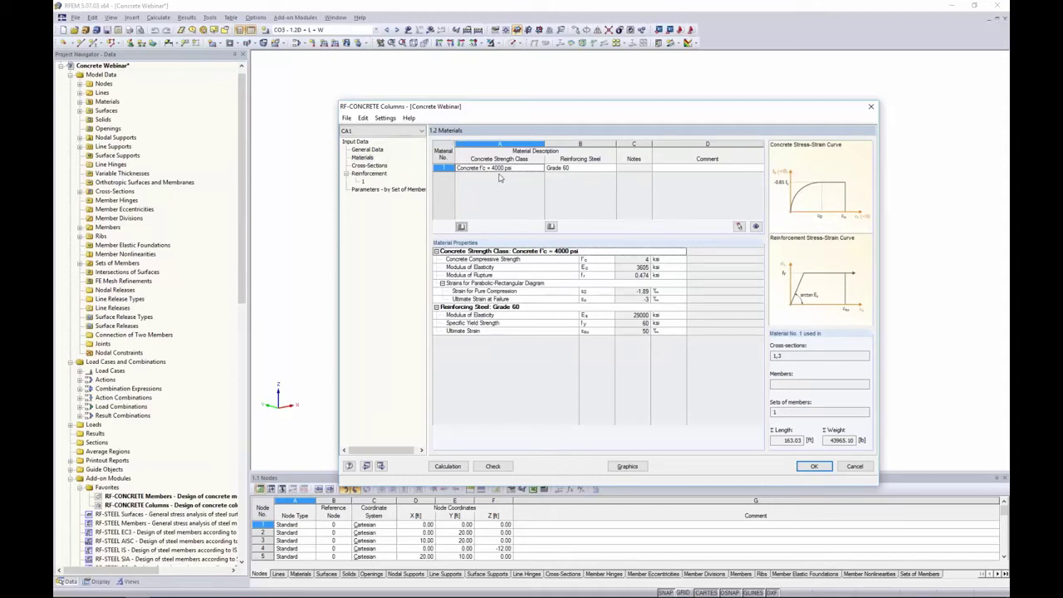
pyautogui.click(369, 165)
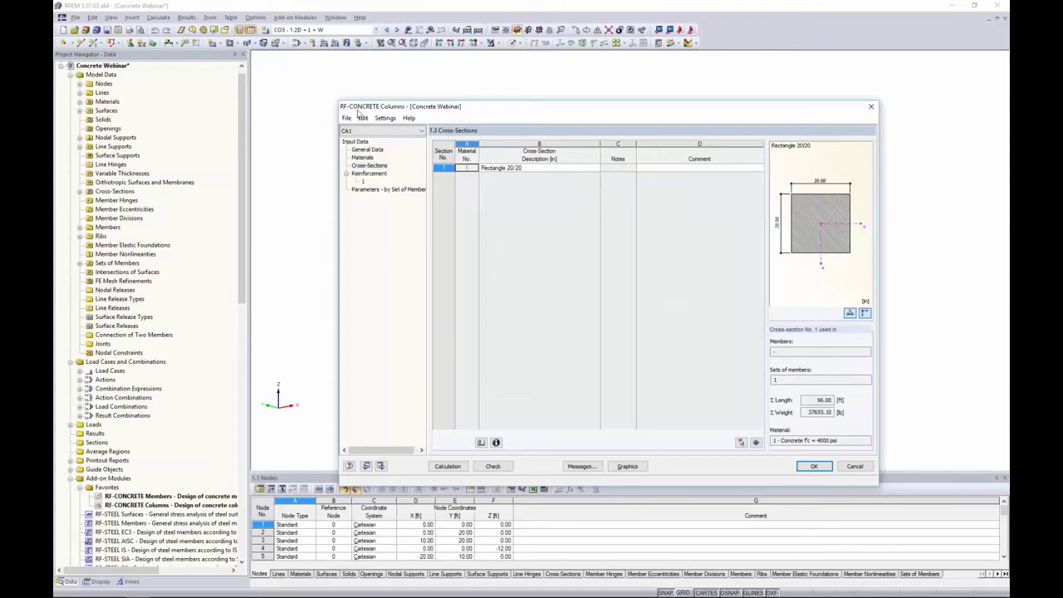
pyautogui.click(376, 174)
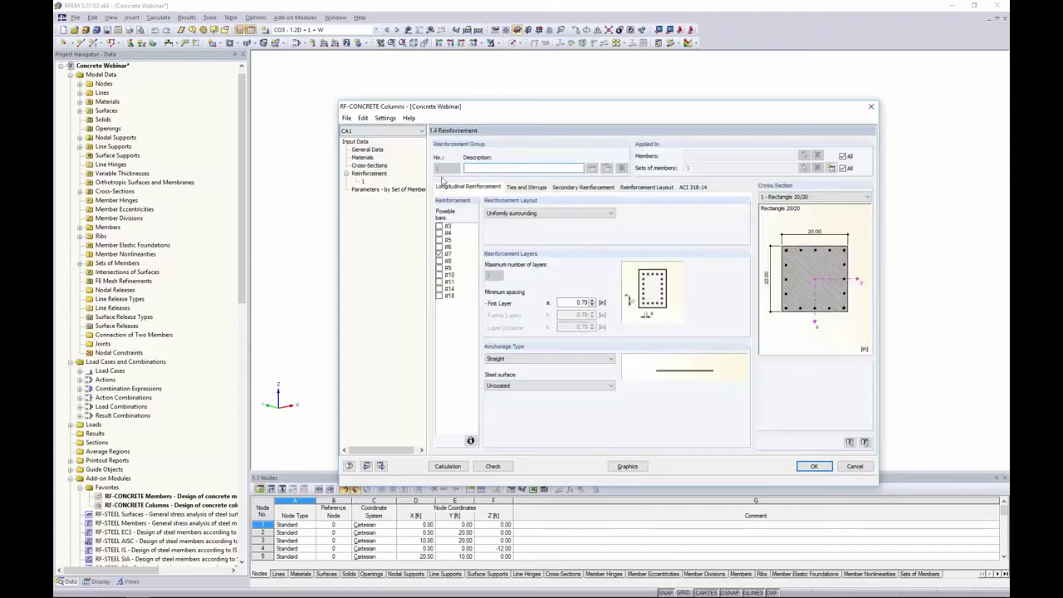
# Step: Allow #4, #5 and #6 bars for the longitudinal reinforcement and choose the uniformly surrounding layout
pyautogui.click(439, 233)
pyautogui.click(439, 240)
pyautogui.click(440, 246)
pyautogui.click(523, 215)
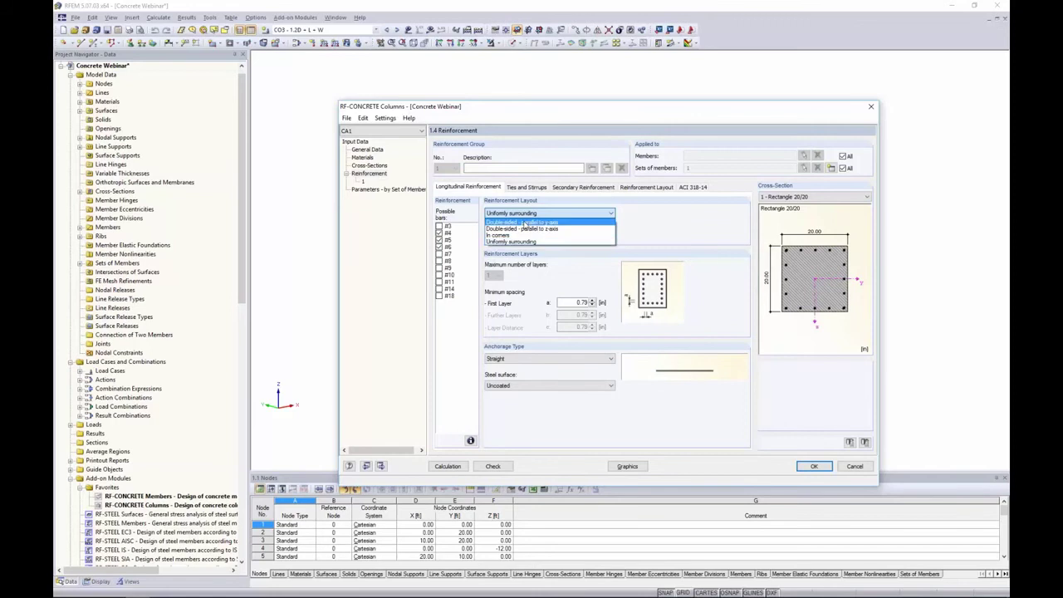
pyautogui.click(514, 241)
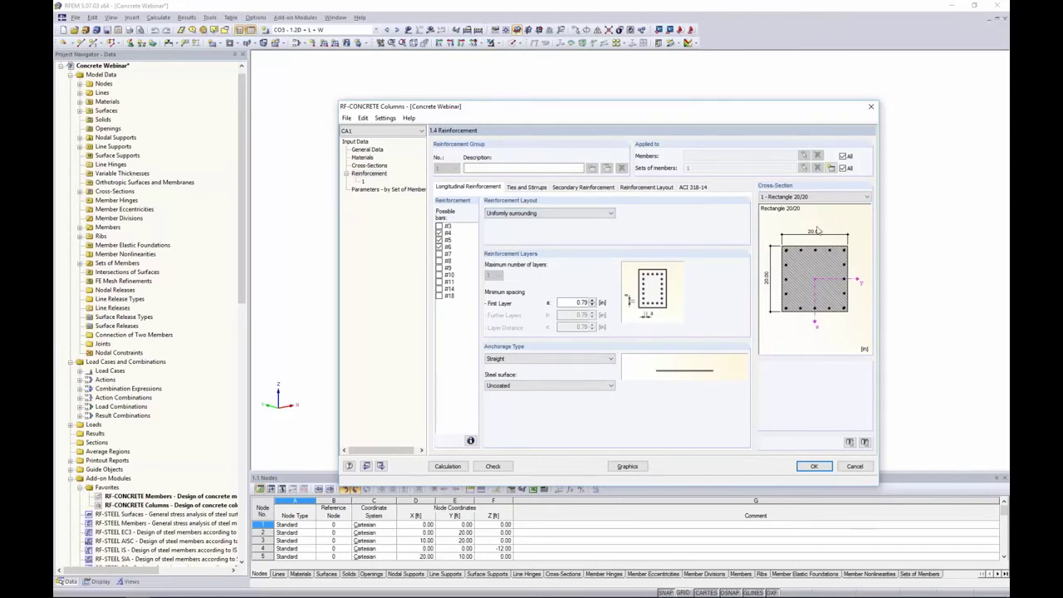
# Step: Choose straight anchorage and an uncoated steel surface for the longitudinal reinforcement
pyautogui.click(537, 358)
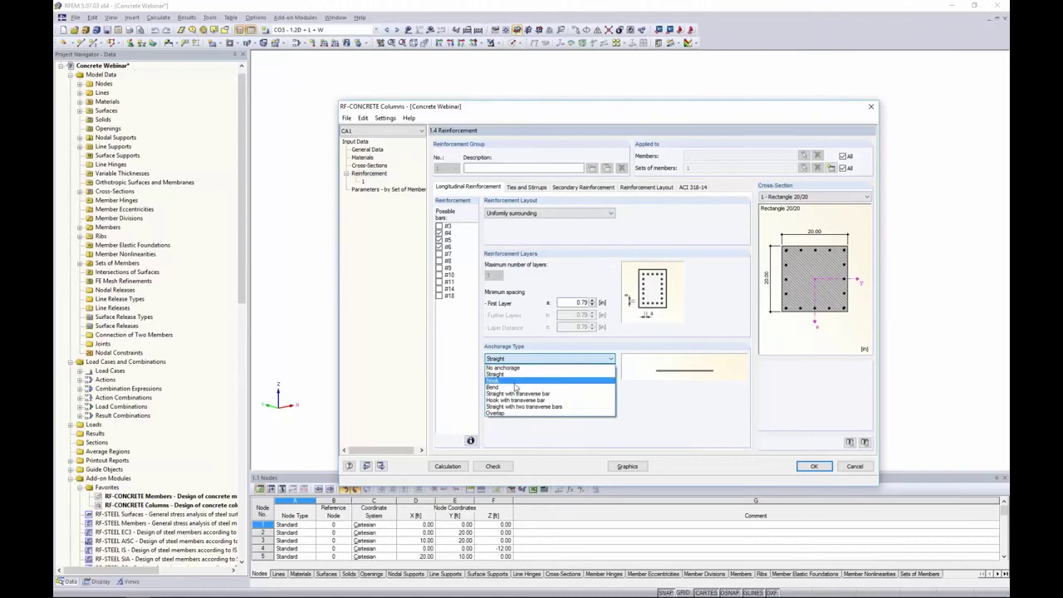
pyautogui.click(498, 373)
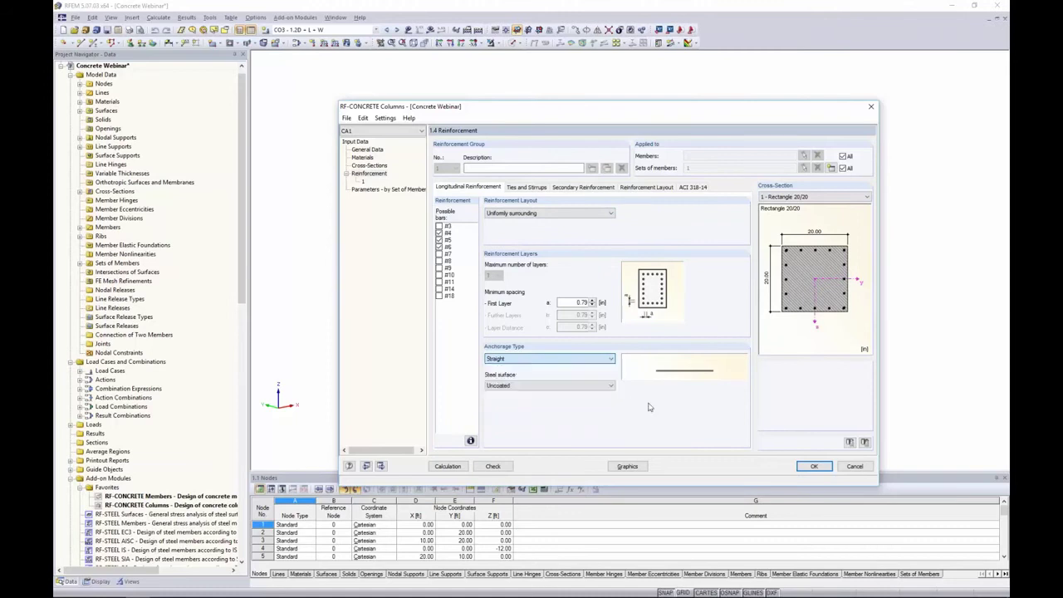
pyautogui.click(524, 385)
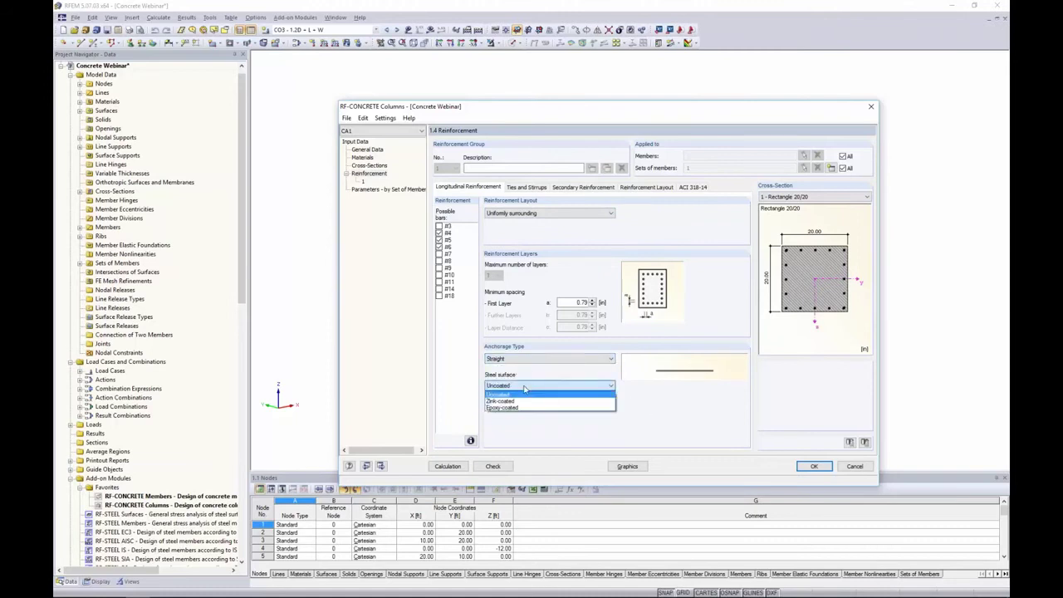
pyautogui.click(527, 424)
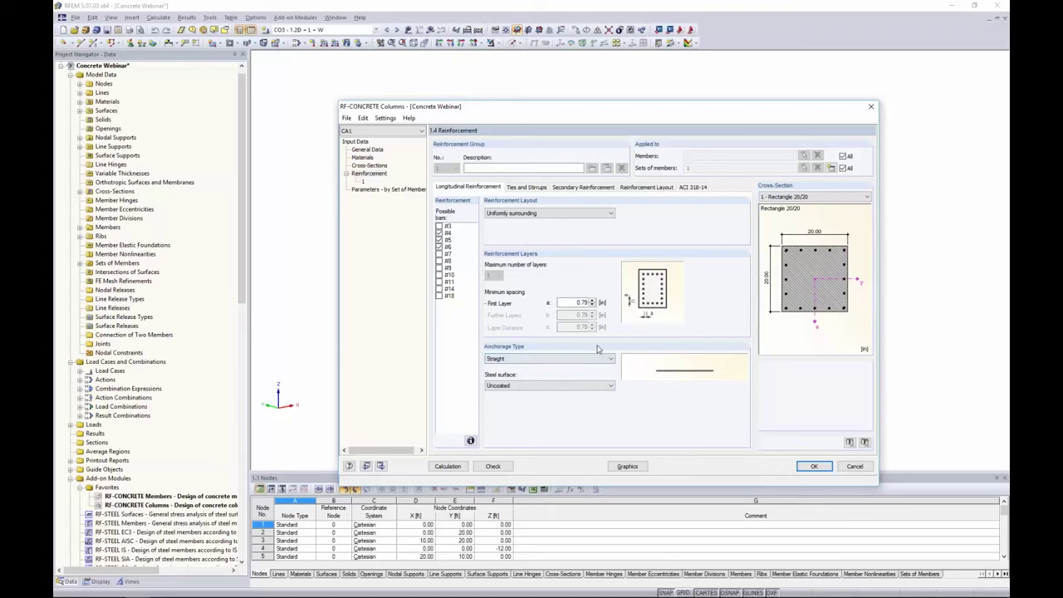
# Step: Allow #3 bars for the ties and stirrups and set the maximum secondary reinforcement distance to not considered
pyautogui.click(526, 187)
pyautogui.click(439, 226)
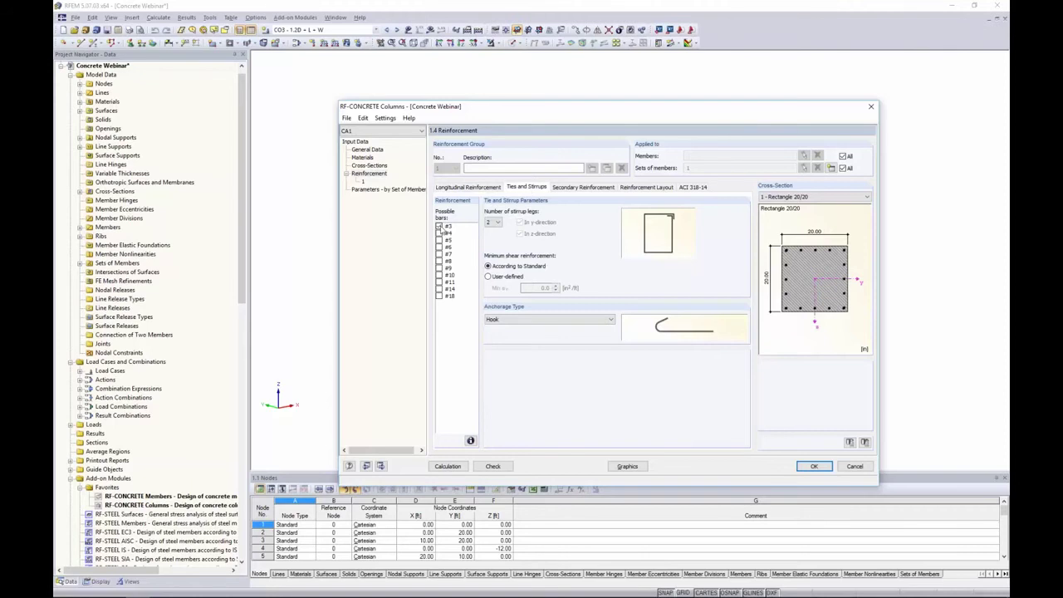
pyautogui.click(439, 234)
pyautogui.click(566, 189)
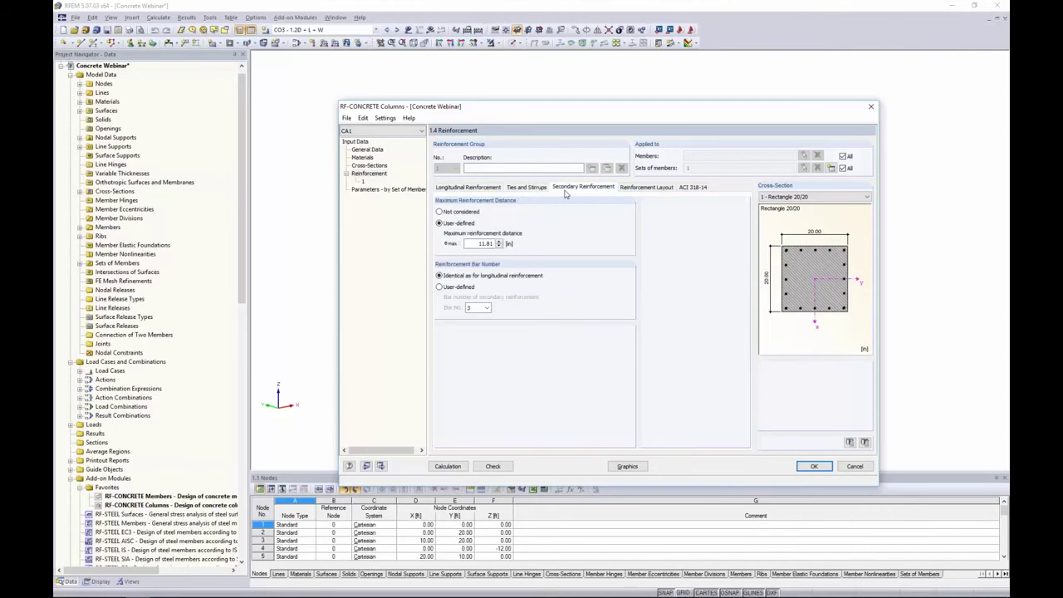
pyautogui.click(439, 212)
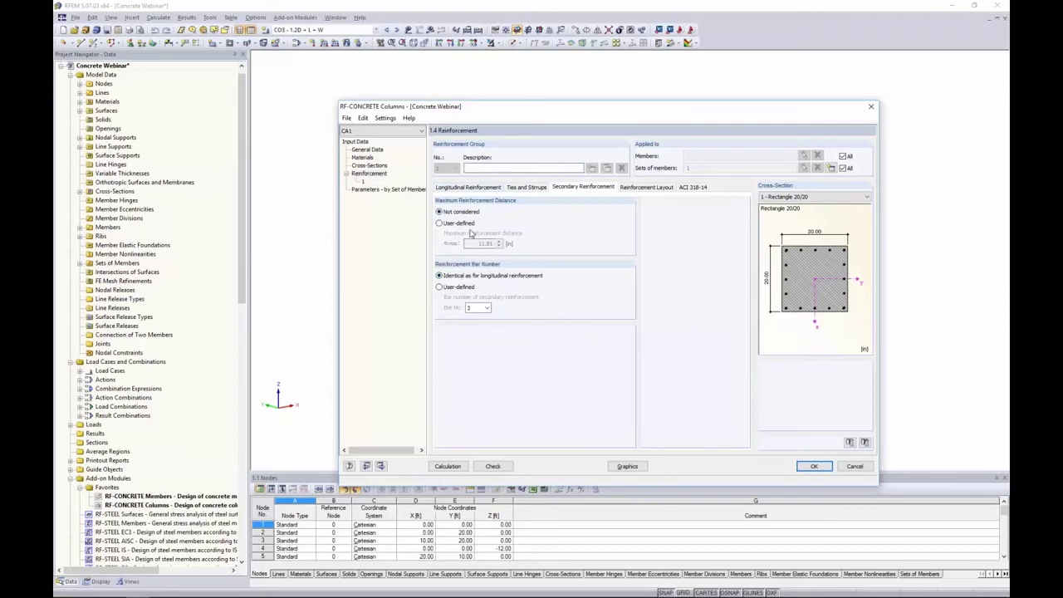
# Step: Define the concrete cover to the edge of rebar as 1.50 in in both directions, with bar No. 4 for preliminary design
pyautogui.click(650, 187)
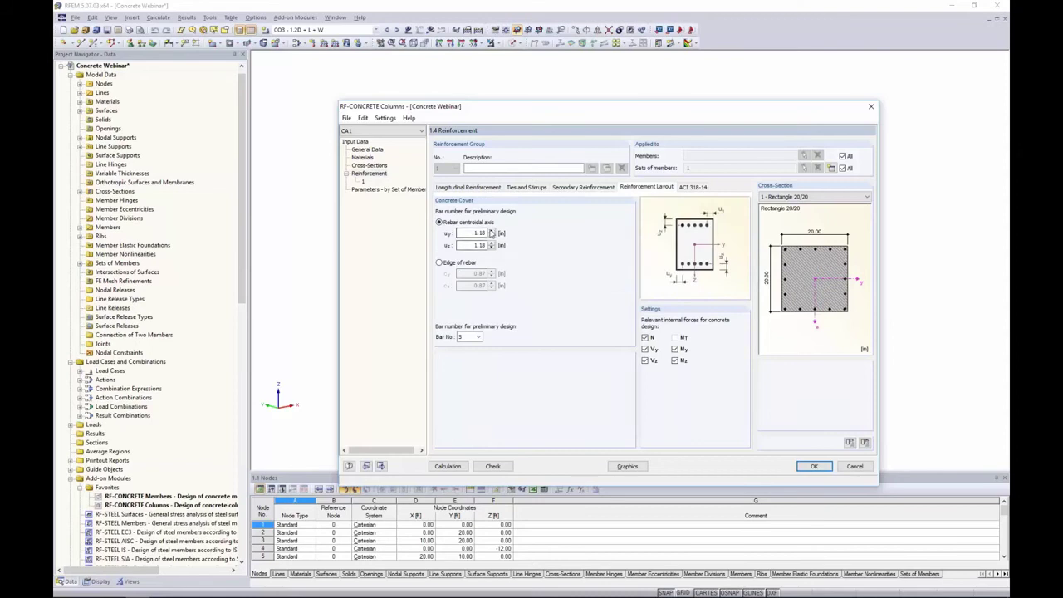
pyautogui.click(457, 263)
pyautogui.moveTo(458, 273); pyautogui.dragTo(496, 277)
pyautogui.write('1.5')
pyautogui.press('Tab')
pyautogui.write('1.5')
pyautogui.press('Tab')
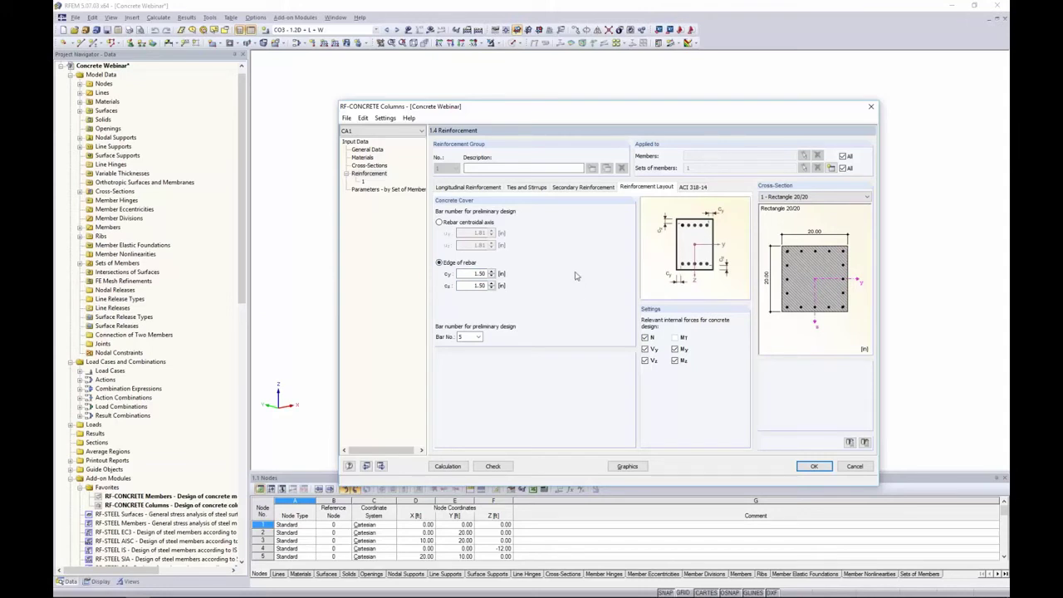
pyautogui.click(469, 338)
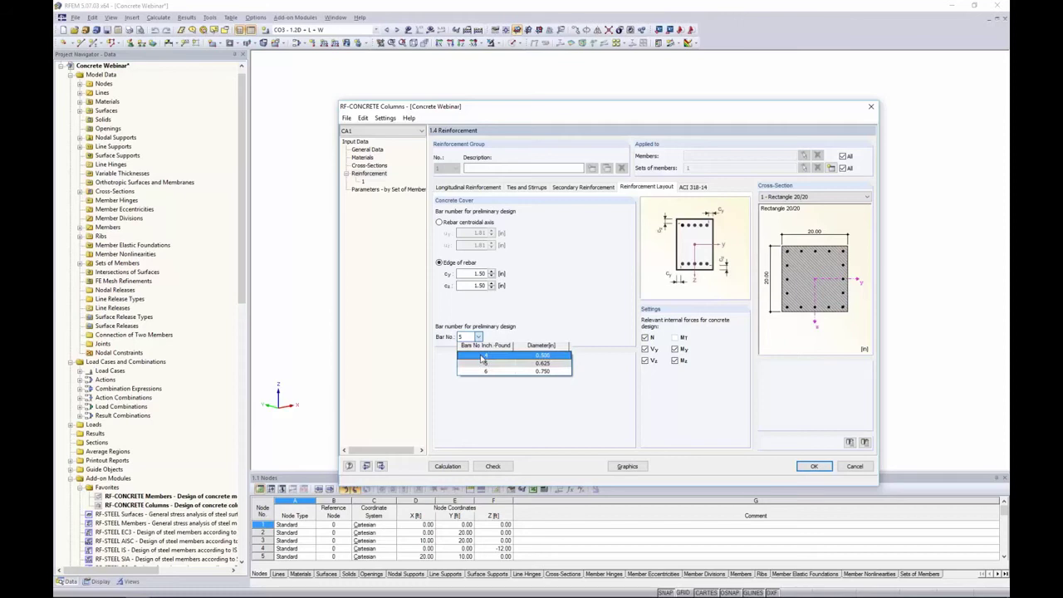
pyautogui.click(483, 357)
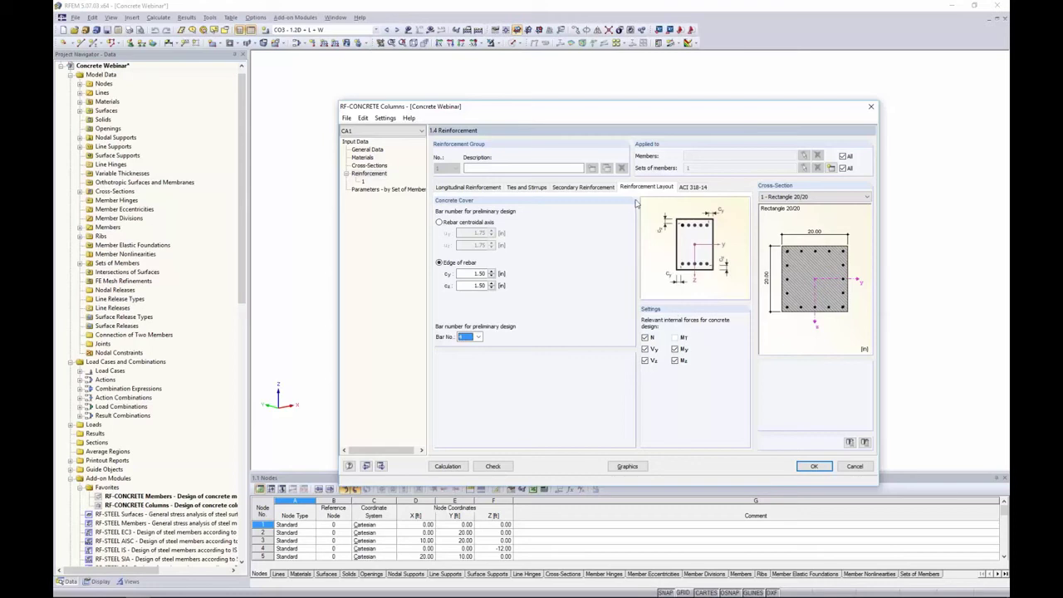
# Step: Review the ACI 318-14 reinforcement settings and the column parameters by set of members, and accept the module input
pyautogui.click(688, 190)
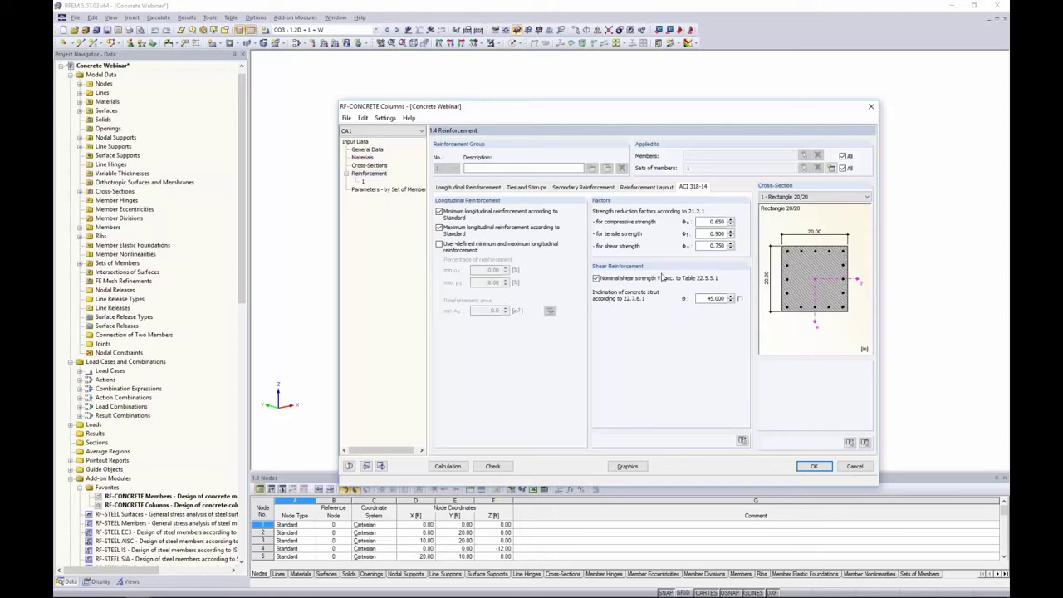
pyautogui.click(409, 192)
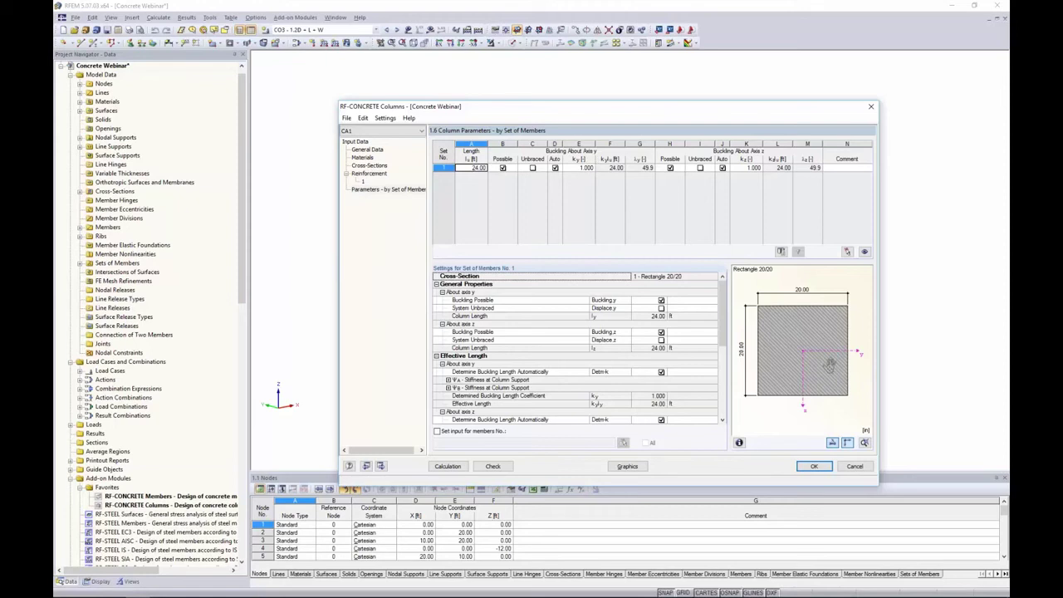
pyautogui.click(813, 466)
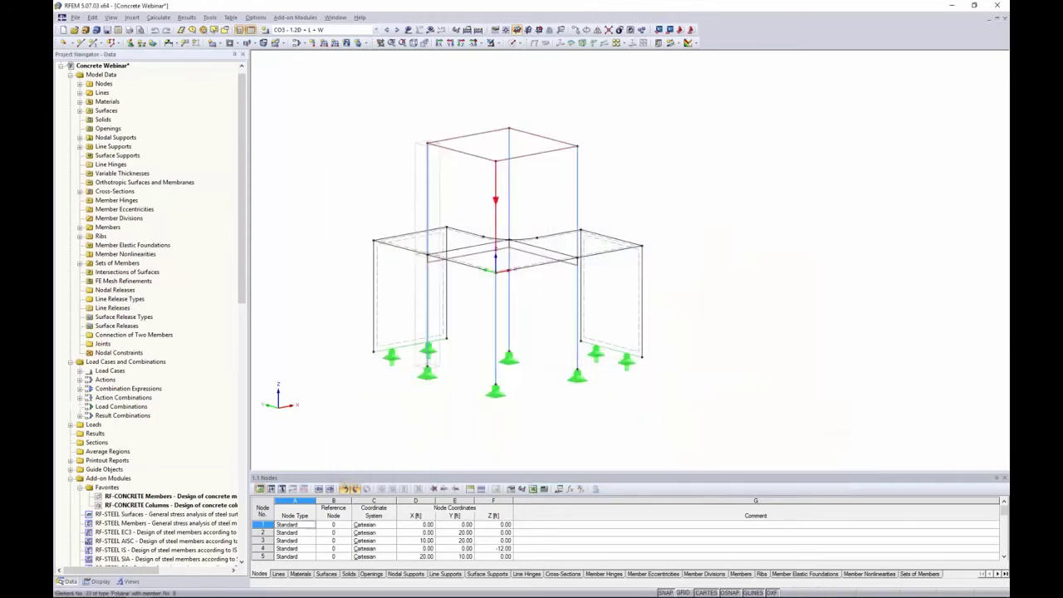
# Step: Show the local axis systems of the members and display the frame as a solid rendered model
pyautogui.rightClick(495, 209)
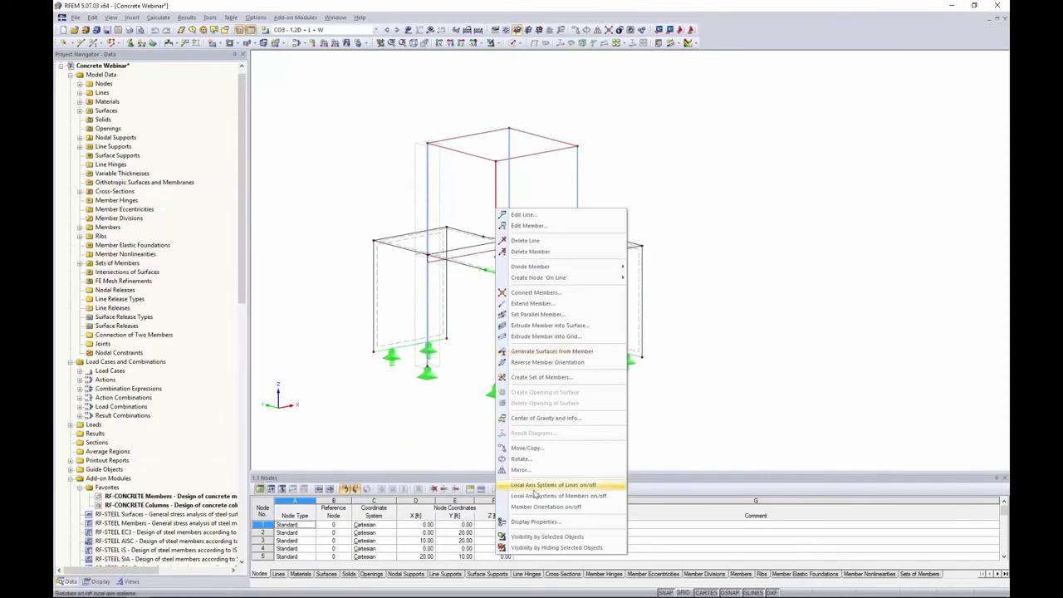
pyautogui.click(558, 495)
pyautogui.scroll(5, 409, 184)
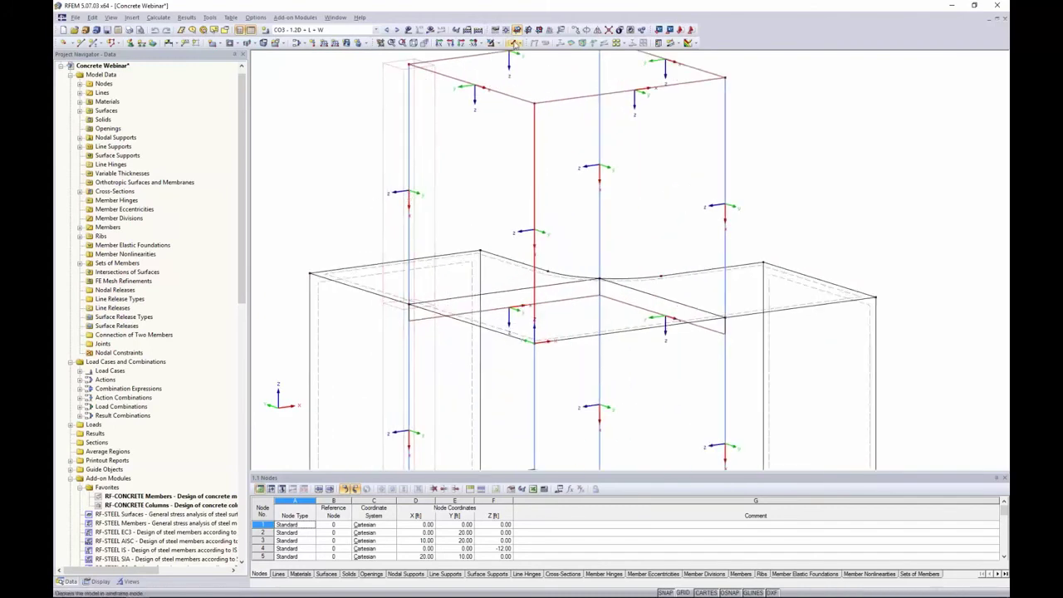
pyautogui.click(510, 43)
pyautogui.click(548, 74)
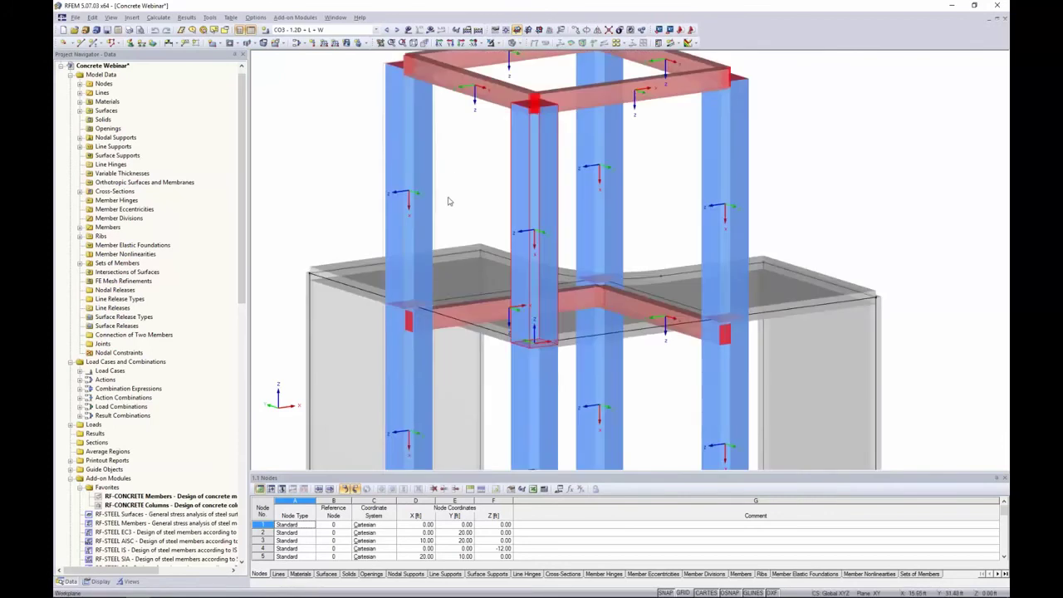
pyautogui.scroll(-3, 448, 201)
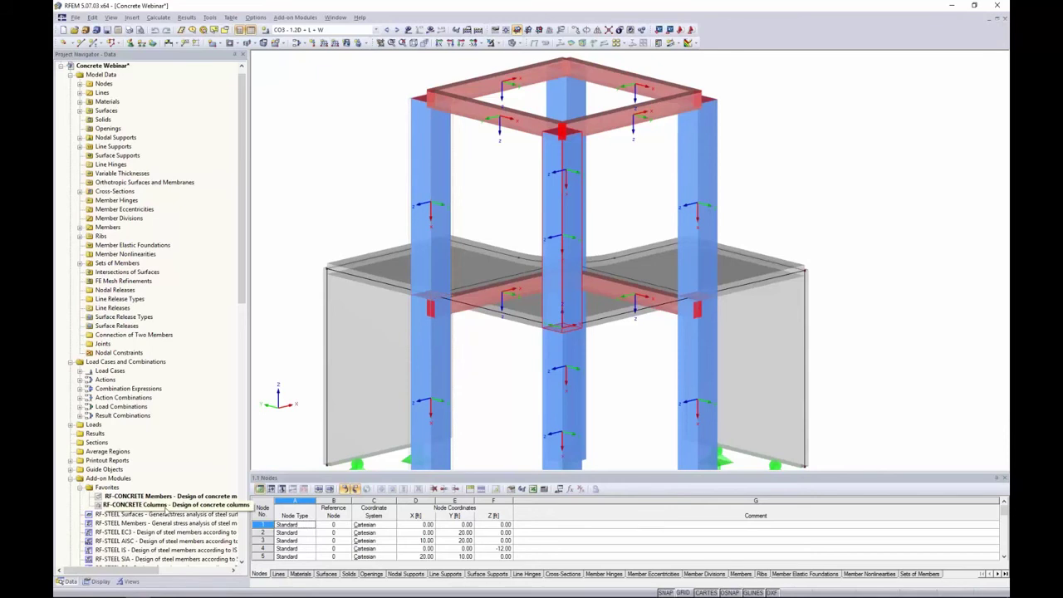
# Step: Reopen the RF-CONCRETE Columns parameters by set of members and disable buckling about both the y and z axes
pyautogui.doubleClick(166, 505)
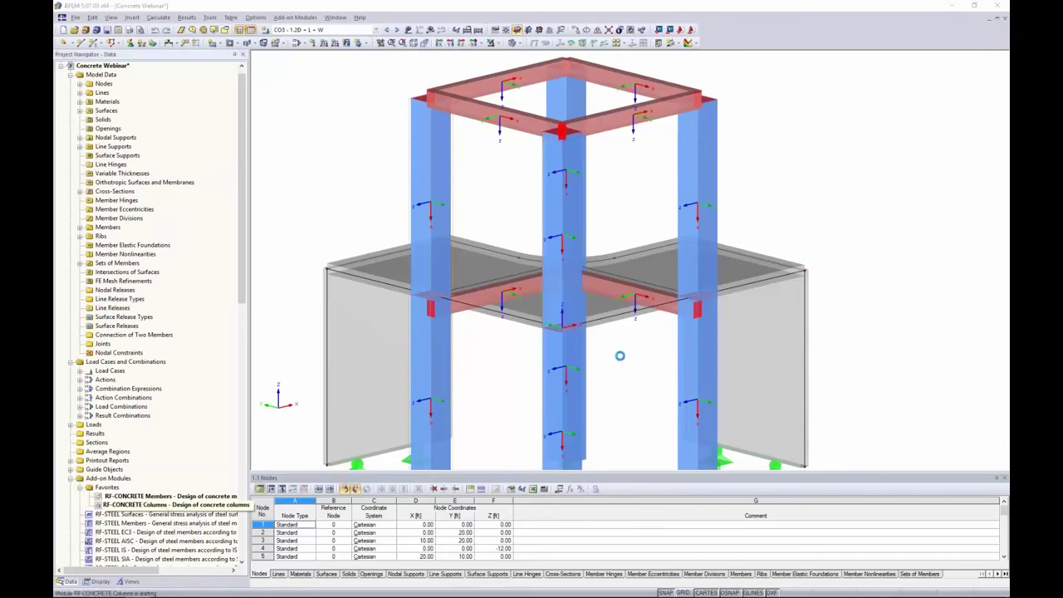
pyautogui.click(309, 195)
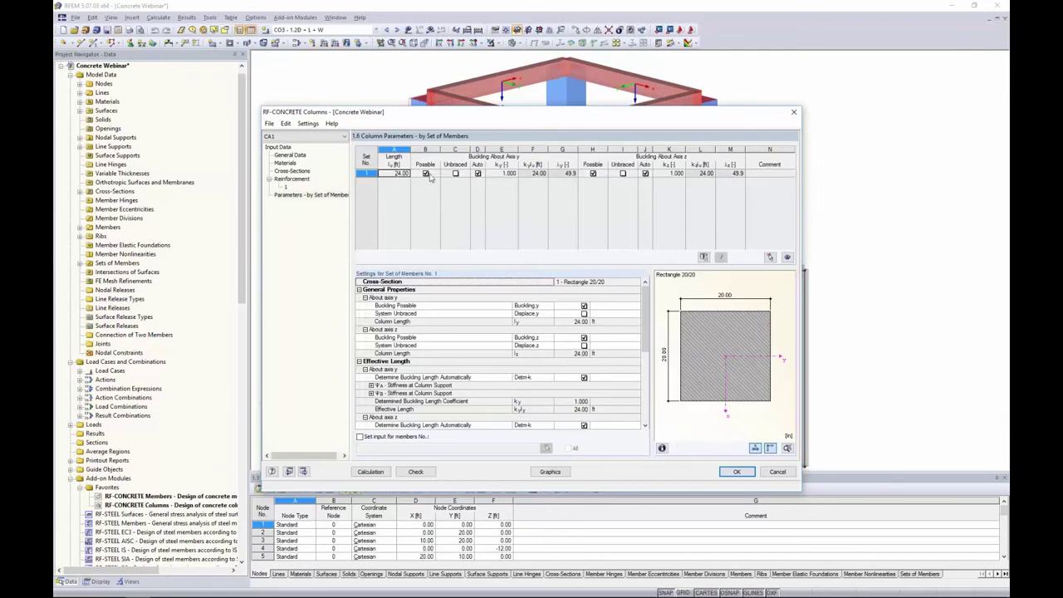
pyautogui.click(455, 173)
pyautogui.click(455, 173)
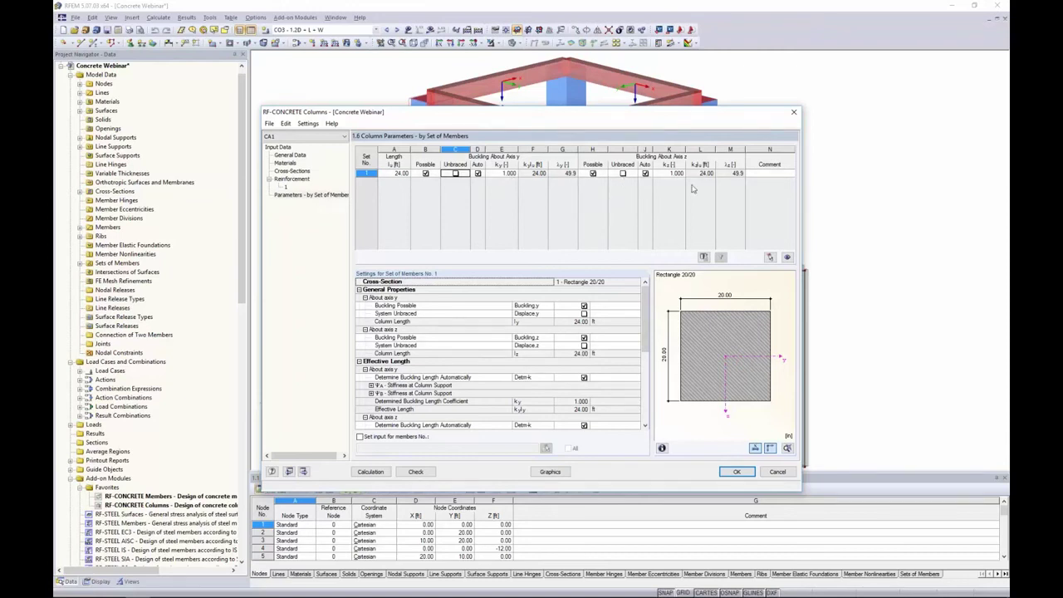
pyautogui.click(425, 173)
pyautogui.click(592, 173)
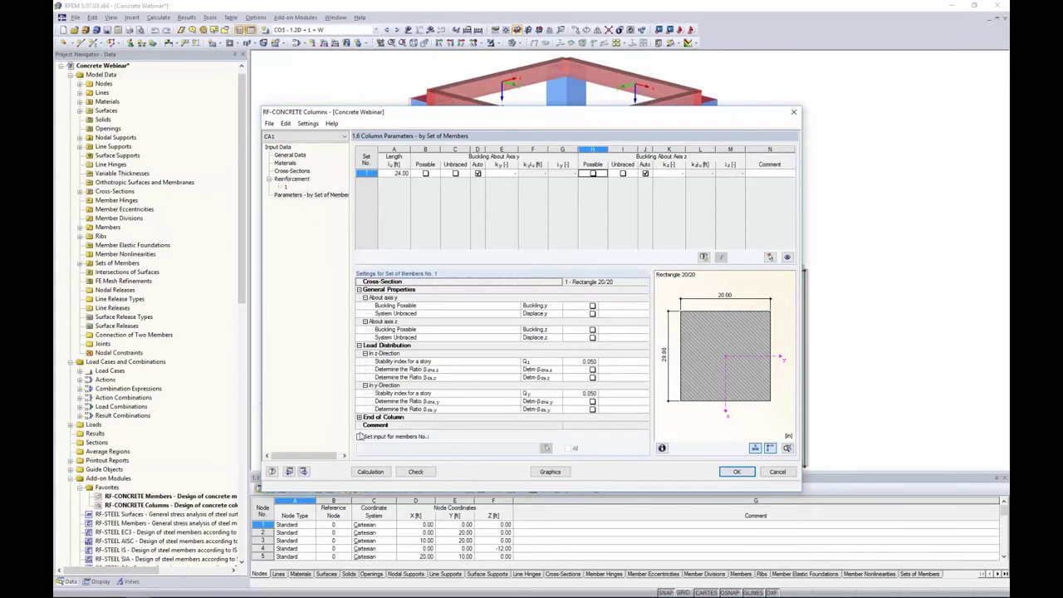
# Step: Run the column design calculation and examine the intermediate results of the sets of members check down to the design criterion
pyautogui.click(370, 472)
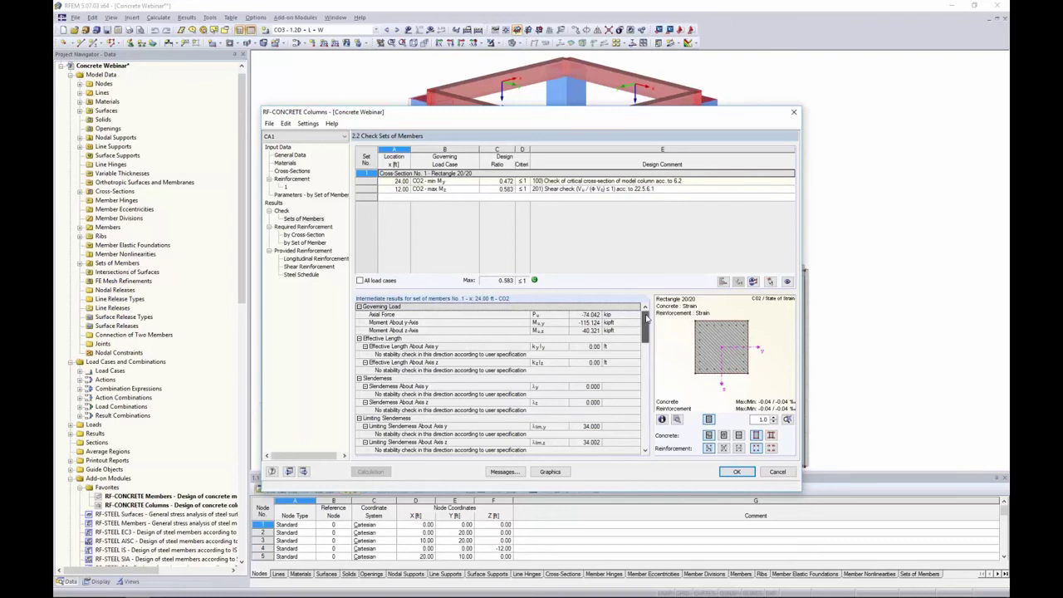
pyautogui.scroll(-1, 647, 326)
pyautogui.moveTo(647, 326); pyautogui.dragTo(652, 387)
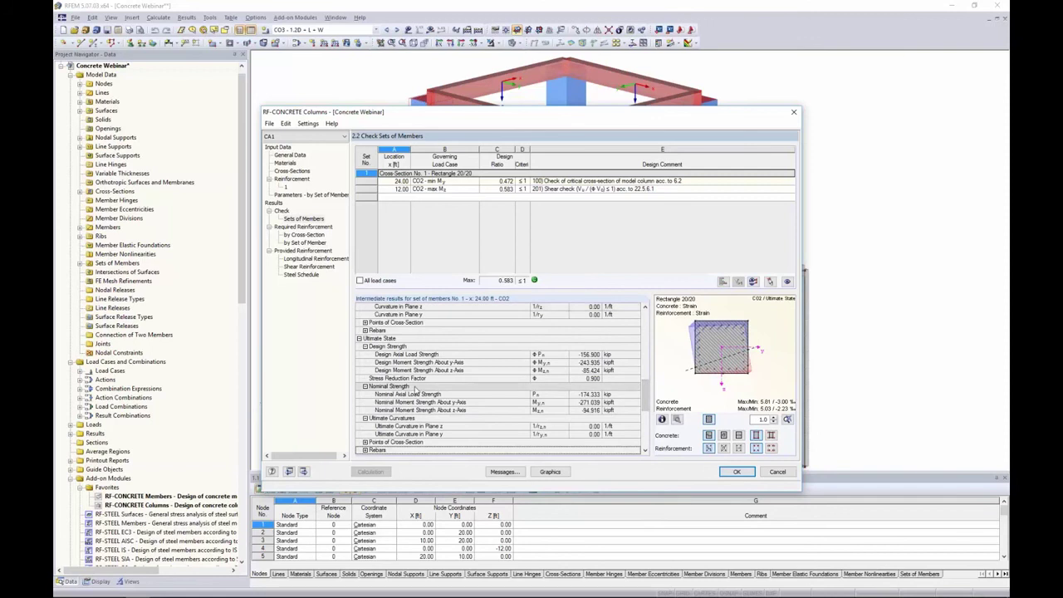
pyautogui.scroll(-5, 454, 365)
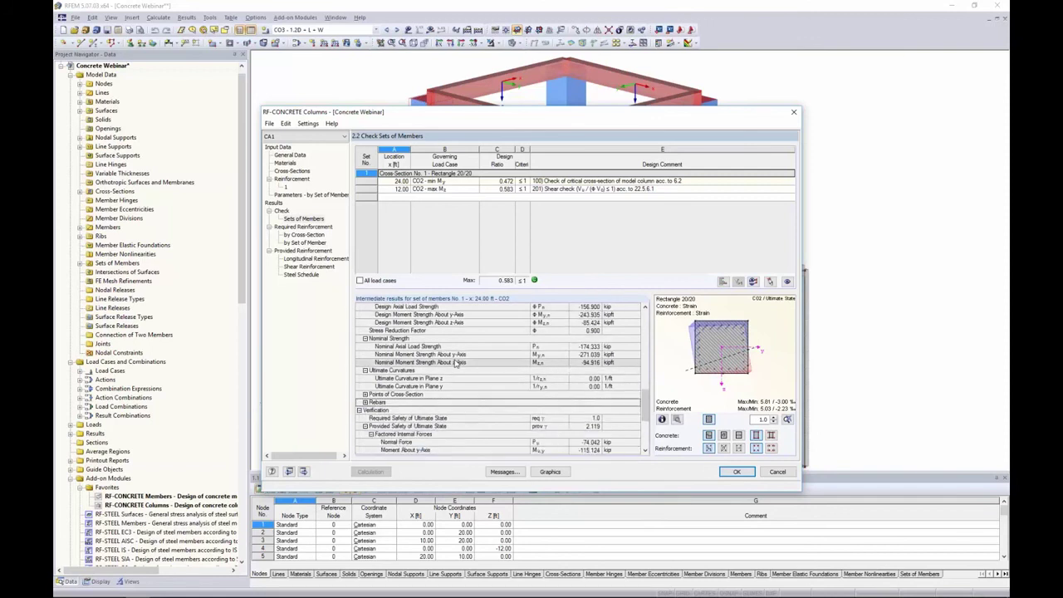
pyautogui.scroll(-3, 452, 369)
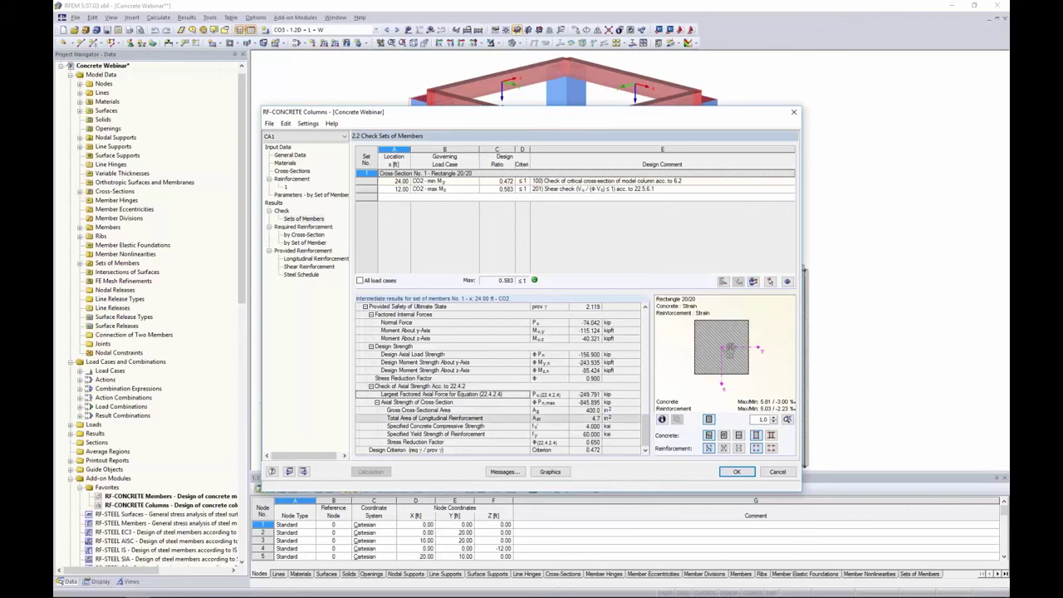
# Step: Switch the concrete display in the cross-section diagram from strains to stresses
pyautogui.click(708, 435)
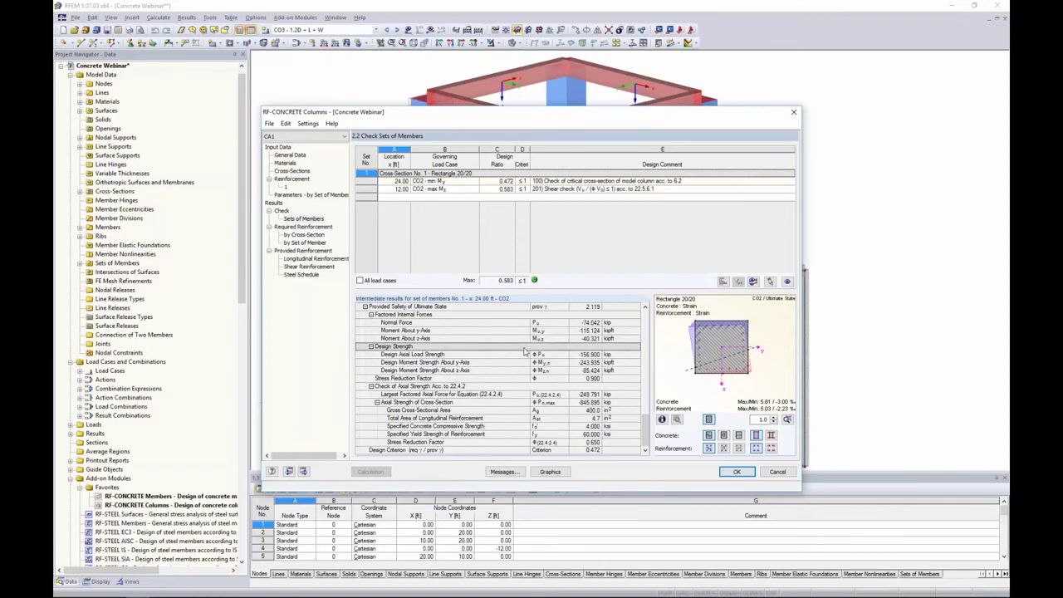
pyautogui.click(723, 435)
pyautogui.click(739, 435)
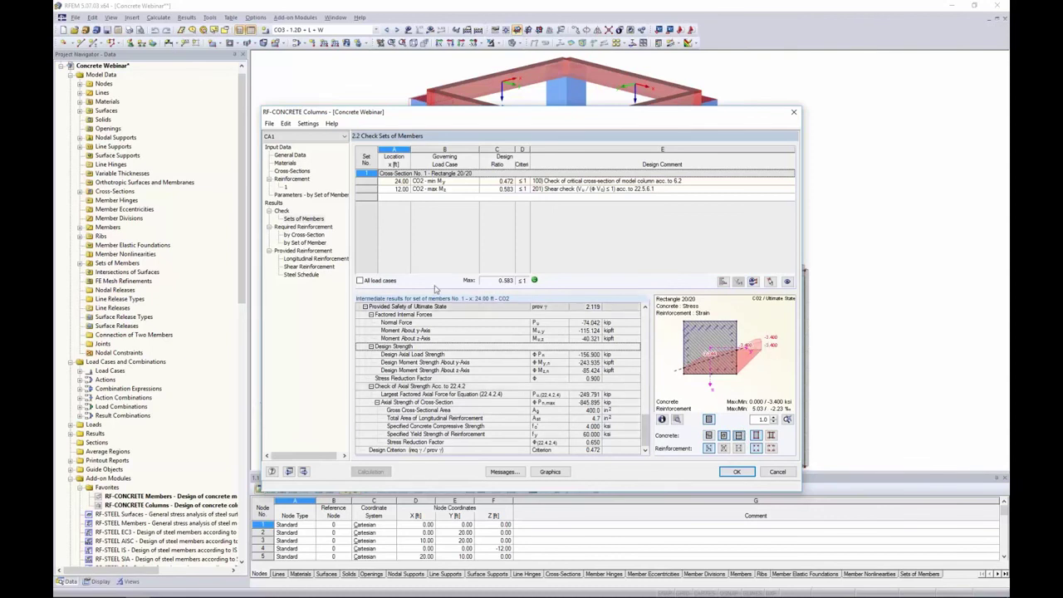
# Step: Review the required reinforcement by cross-section and the provided longitudinal reinforcement, and inspect the column's rebar cage in a separate 3D view
pyautogui.click(296, 235)
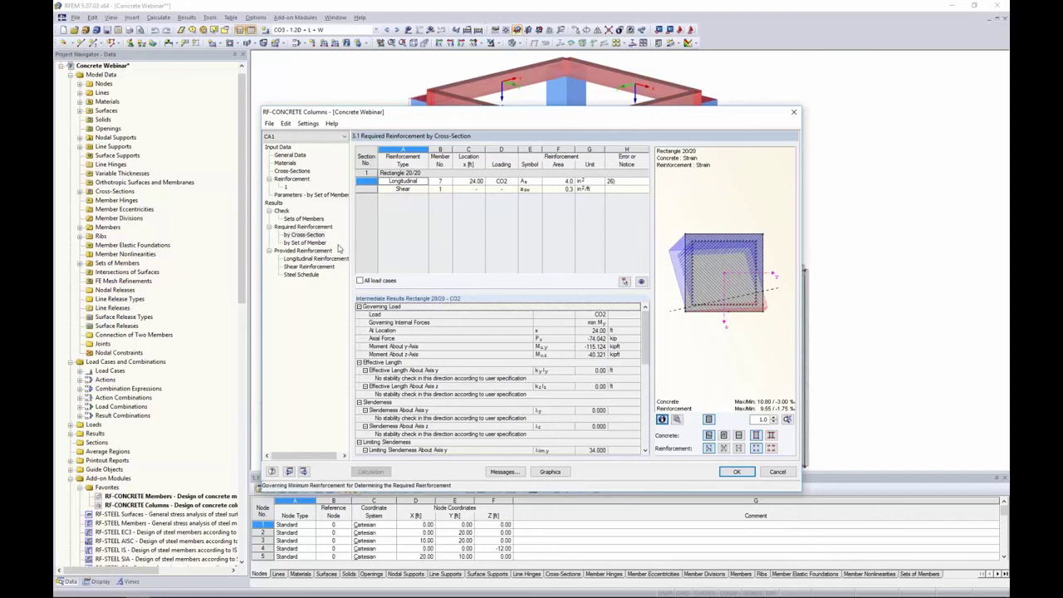
pyautogui.click(303, 258)
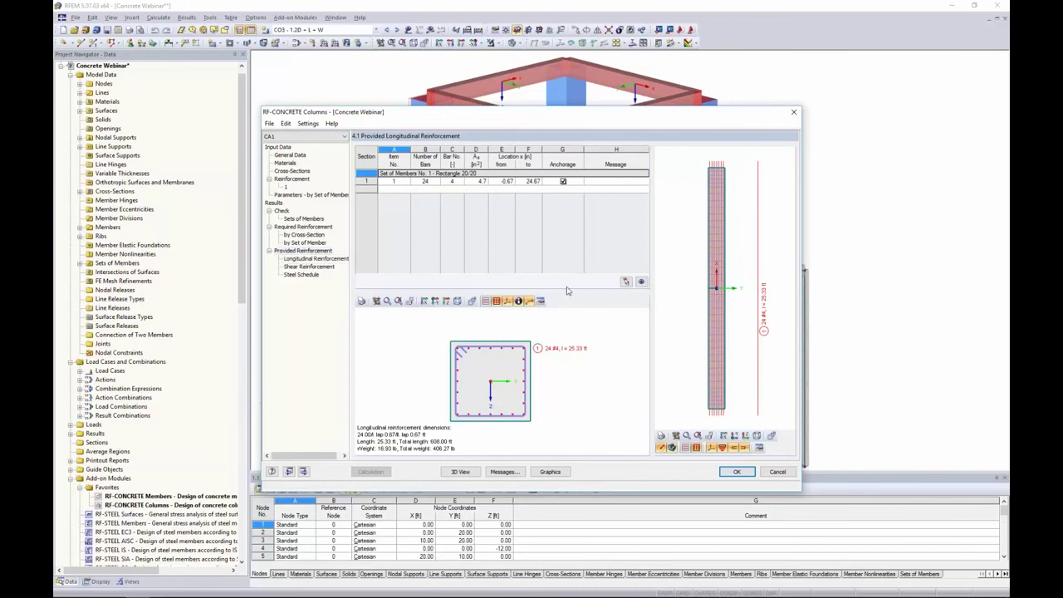
pyautogui.doubleClick(676, 293)
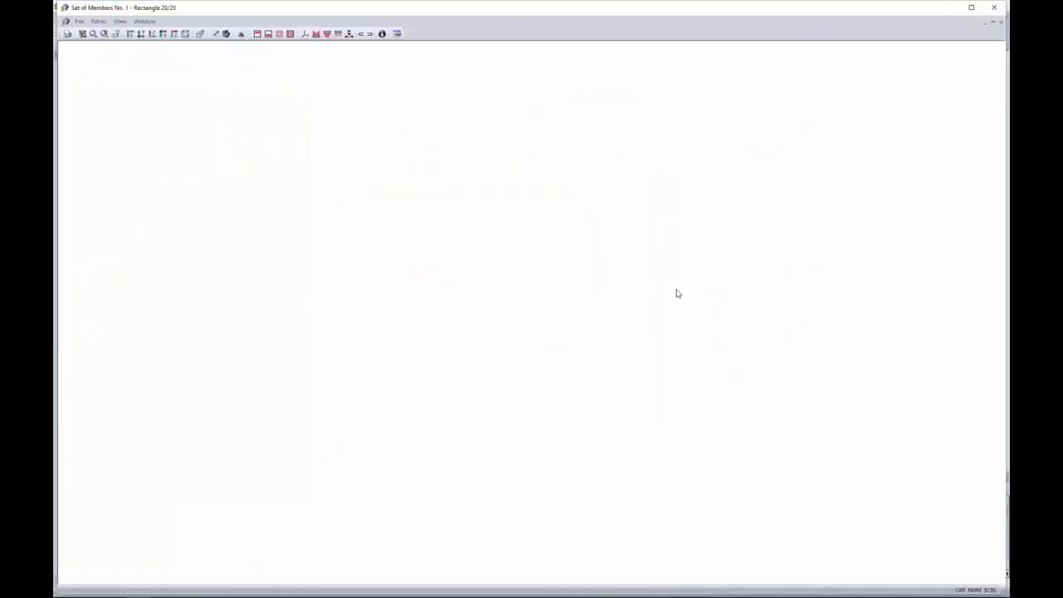
pyautogui.keyDown('ctrl'); pyautogui.moveTo(726, 280); pyautogui.dragTo(636, 229, button='middle'); pyautogui.keyUp('ctrl')
pyautogui.scroll(3, 696, 273)
pyautogui.scroll(-3, 695, 272)
pyautogui.keyDown('ctrl'); pyautogui.moveTo(695, 274); pyautogui.dragTo(681, 453, button='middle'); pyautogui.keyUp('ctrl')
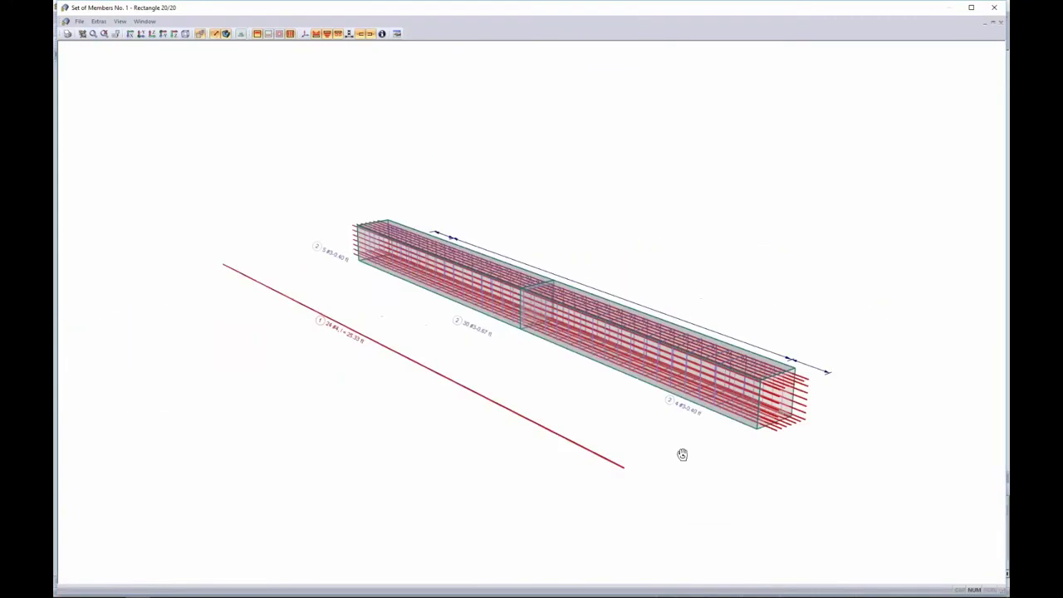
# Step: Inspect the edit settings of longitudinal reinforcement item No. 1 without changing them and close the 3D view
pyautogui.doubleClick(355, 340)
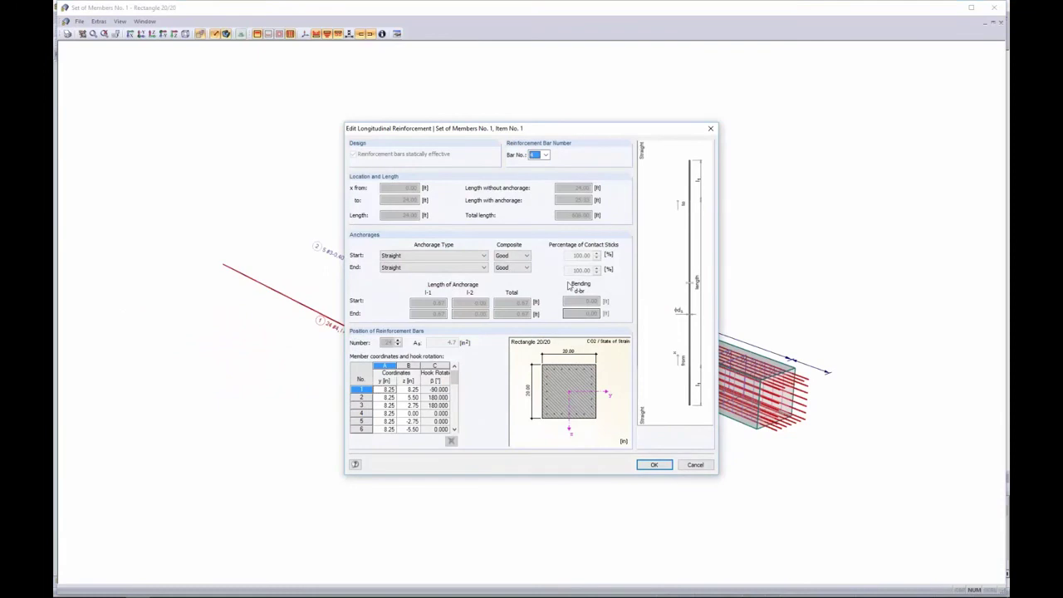
pyautogui.click(693, 465)
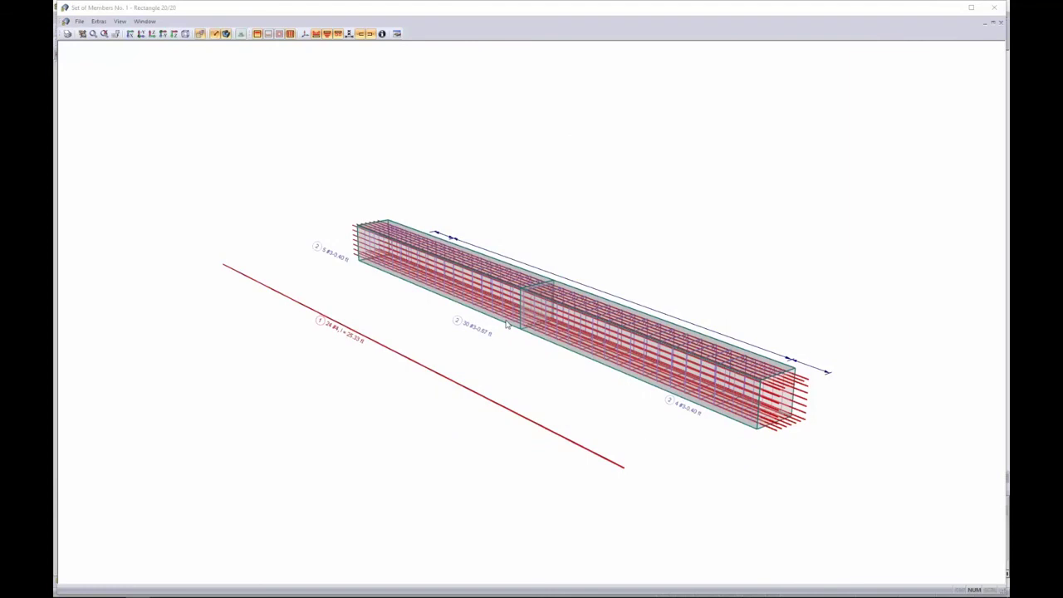
pyautogui.click(994, 8)
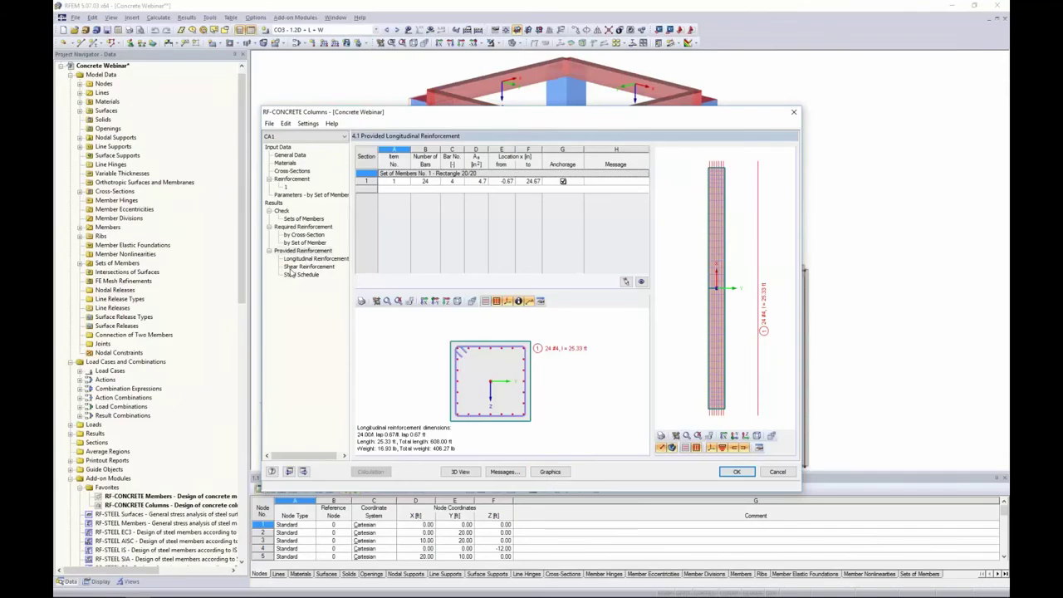
# Step: Display the column design results graphically on the 3D model and expand the required reinforcement result options while examining the rendered rebar cage
pyautogui.click(549, 471)
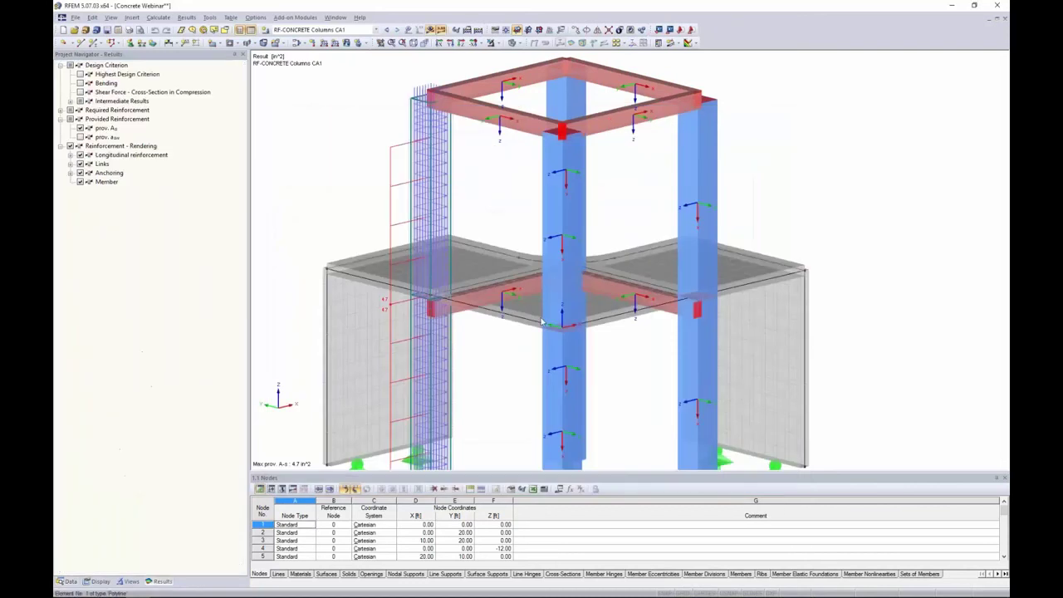
pyautogui.moveTo(496, 228); pyautogui.dragTo(556, 199, button='middle')
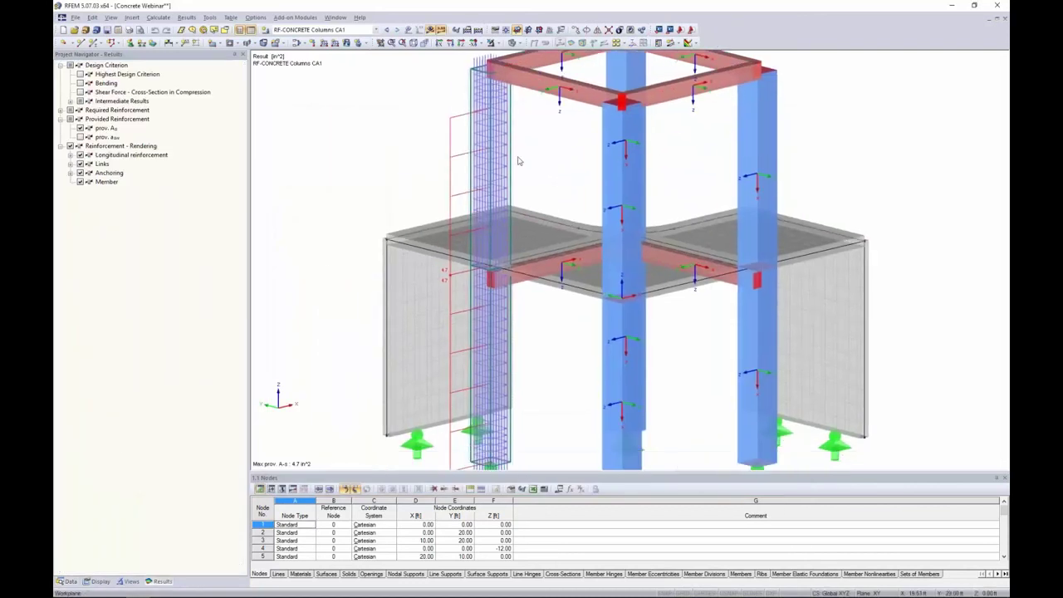
pyautogui.click(60, 110)
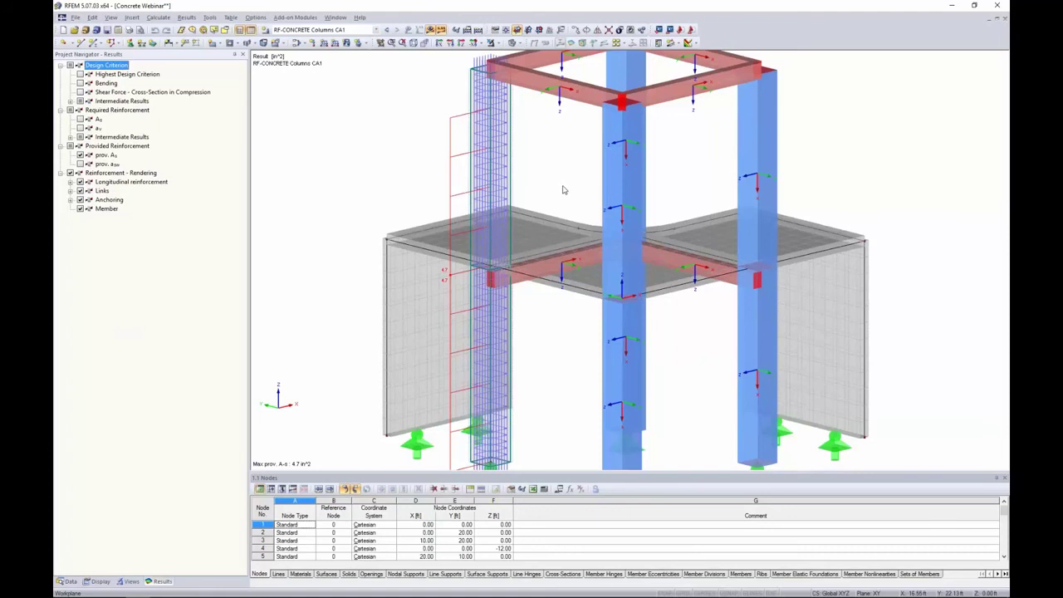
pyautogui.keyDown('ctrl'); pyautogui.moveTo(562, 191); pyautogui.dragTo(607, 206, button='middle'); pyautogui.keyUp('ctrl')
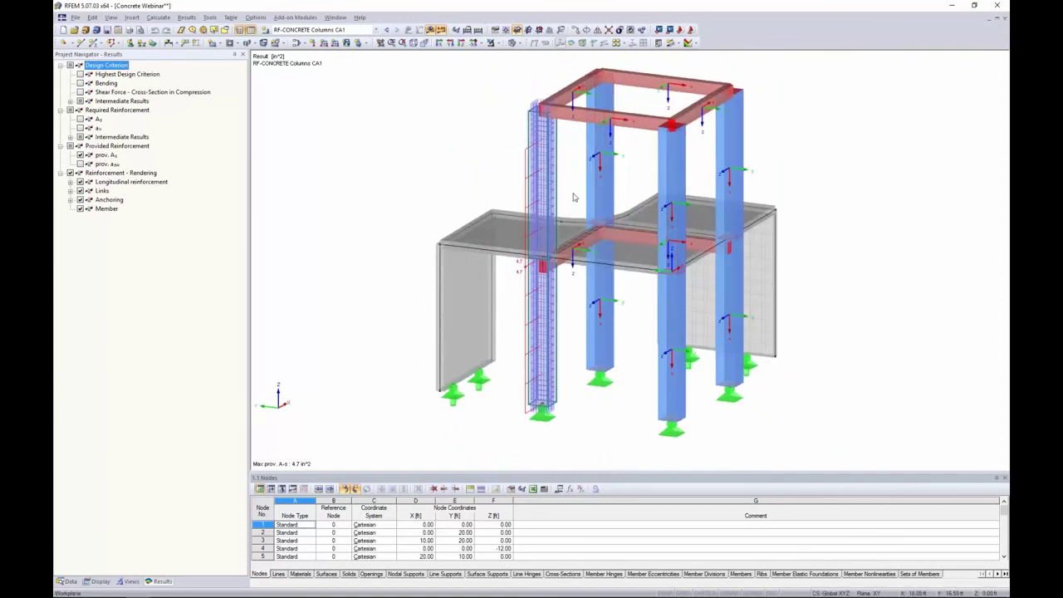
# Step: Return to the model data tree and look through the list of available add-on modules
pyautogui.click(70, 581)
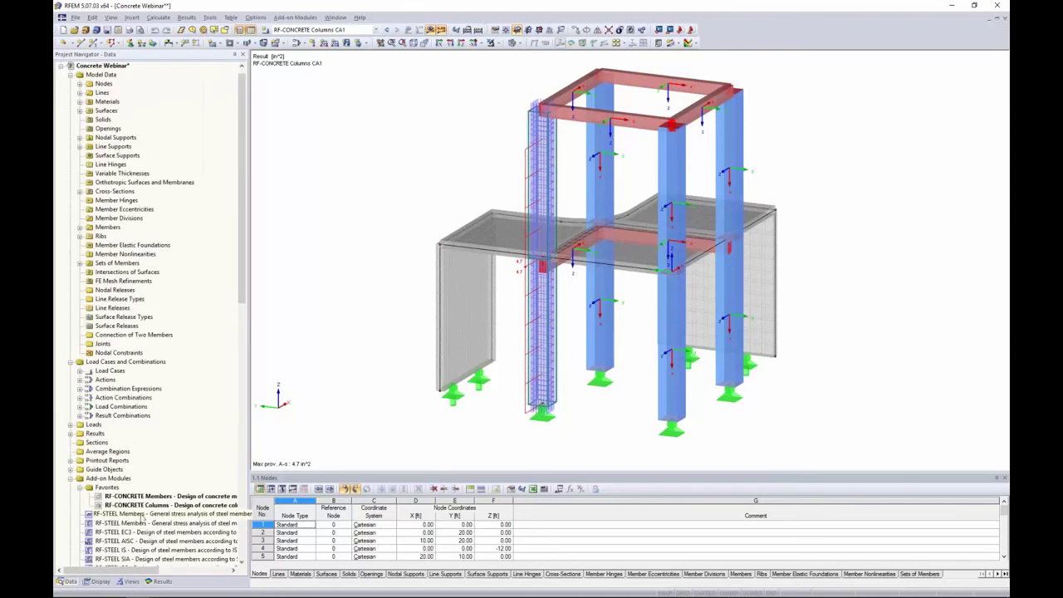
pyautogui.scroll(-7, 158, 336)
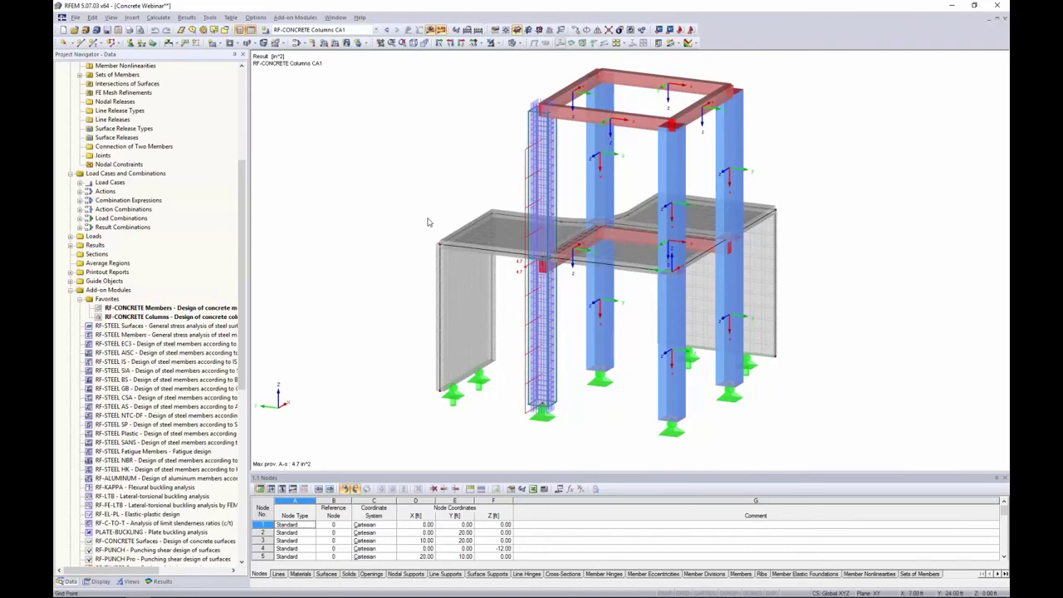
# Step: Switch to the running PowerPoint slide show and advance to the More Information slide
pyautogui.hotkey('alt', 'Tab')
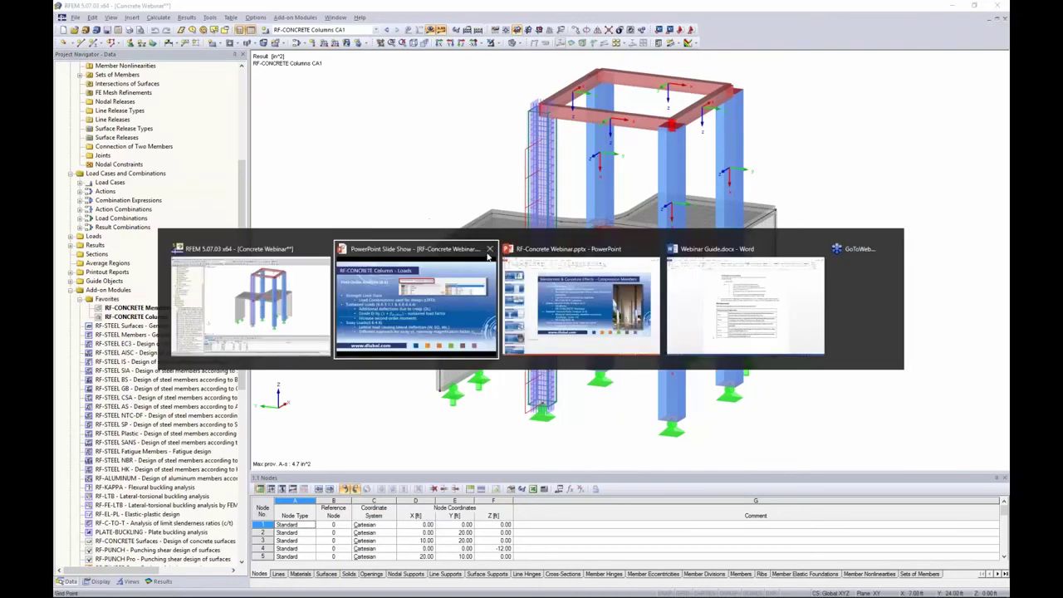
pyautogui.click(449, 300)
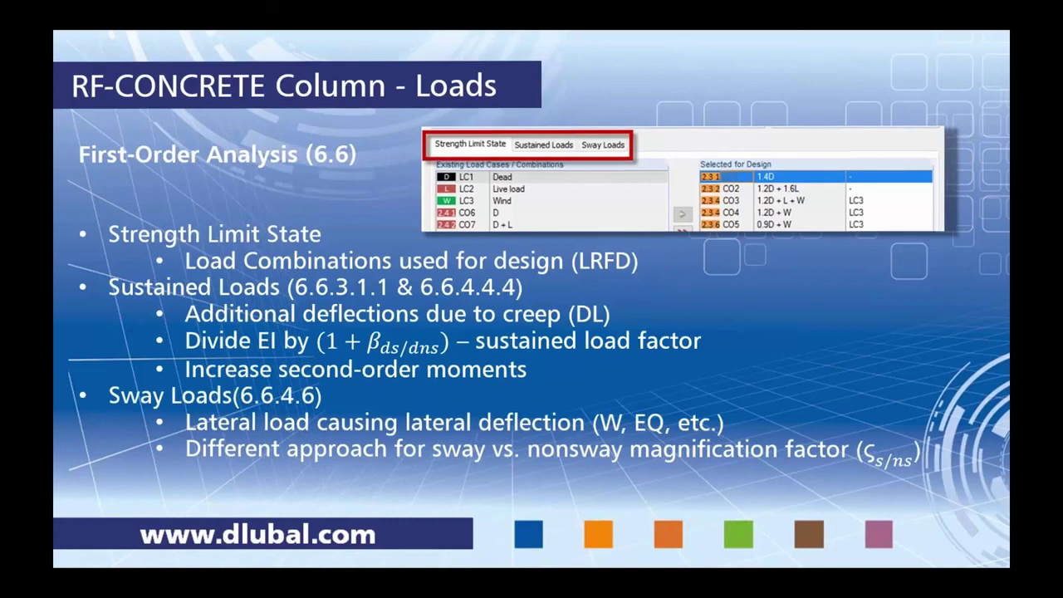
pyautogui.press('Right')
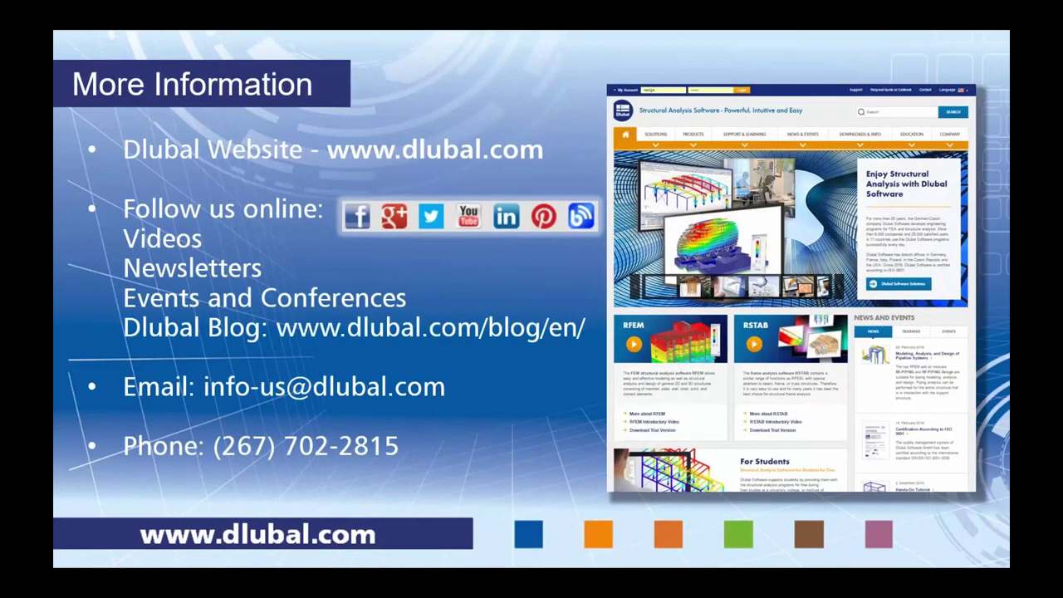